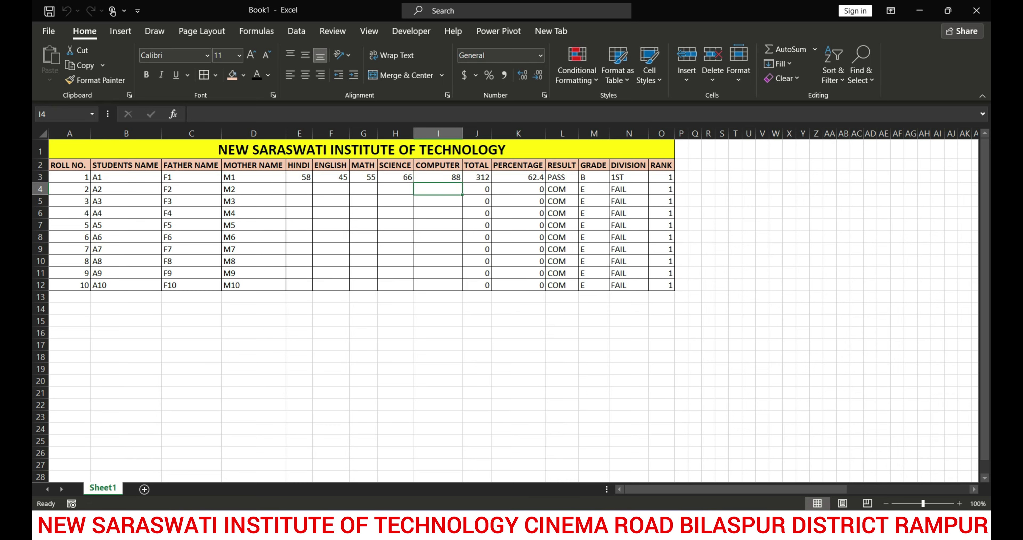
# Examine the formulas for total, percentage, result, grade, division and rank in the row of roll number 1
pyautogui.click(477, 177)
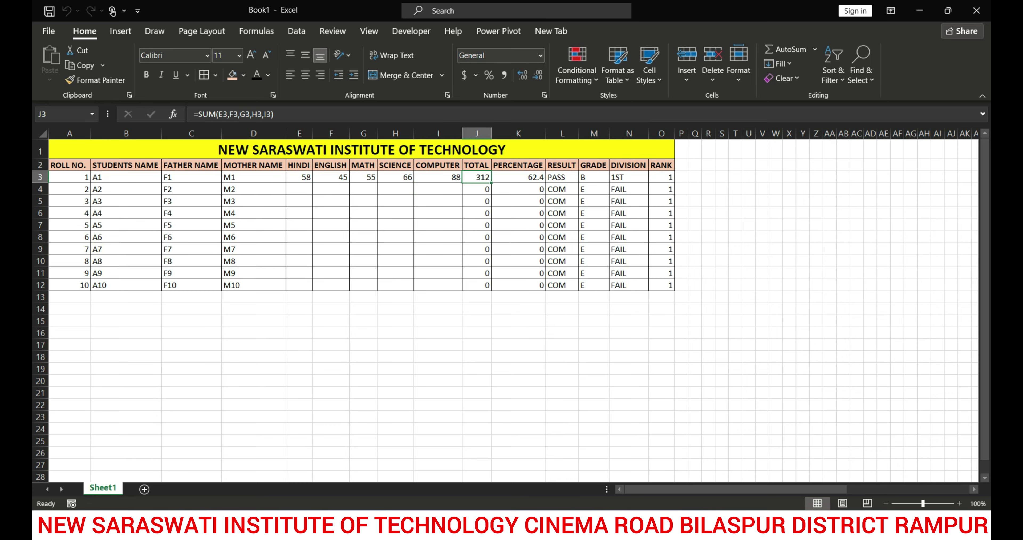
pyautogui.click(518, 177)
pyautogui.click(561, 177)
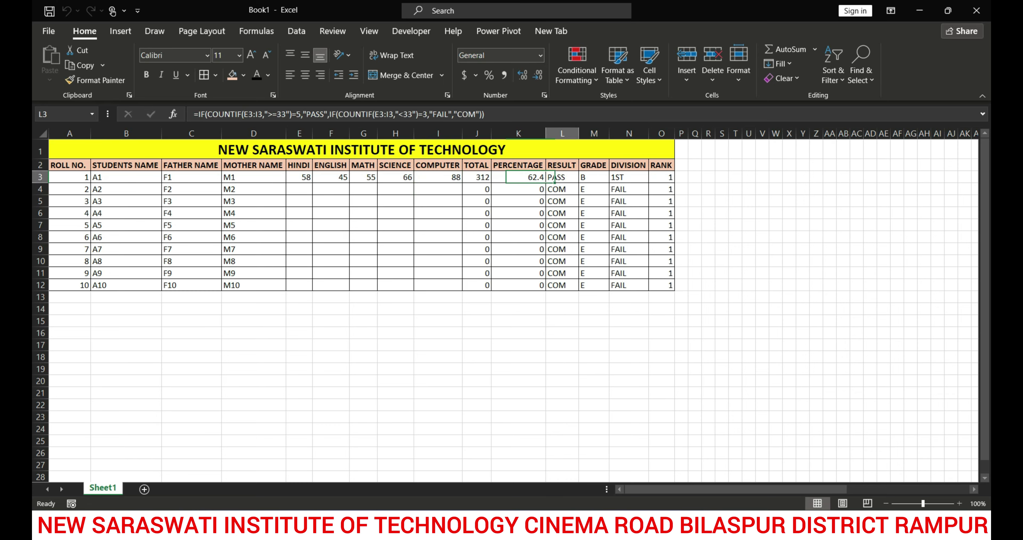
pyautogui.click(594, 177)
pyautogui.click(629, 177)
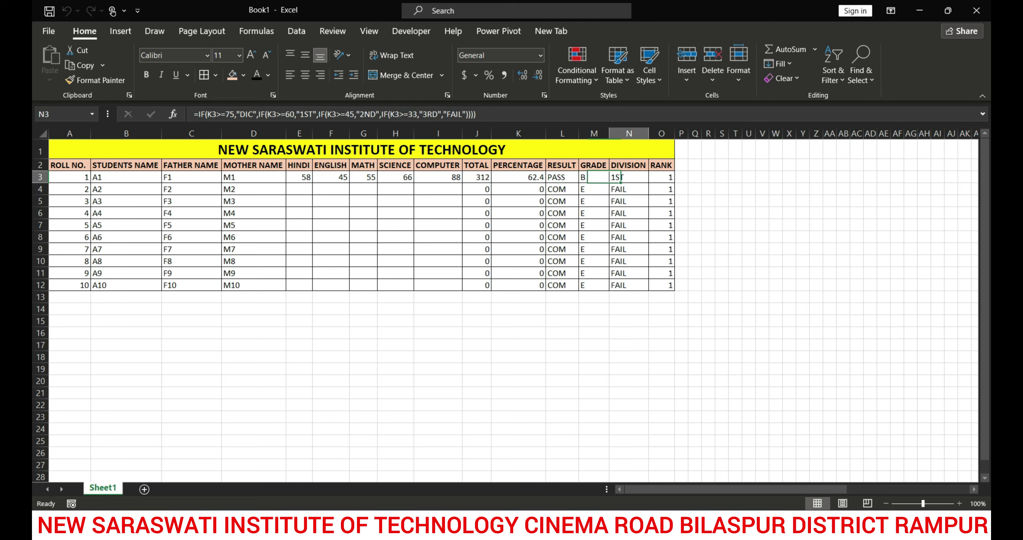
pyautogui.click(661, 177)
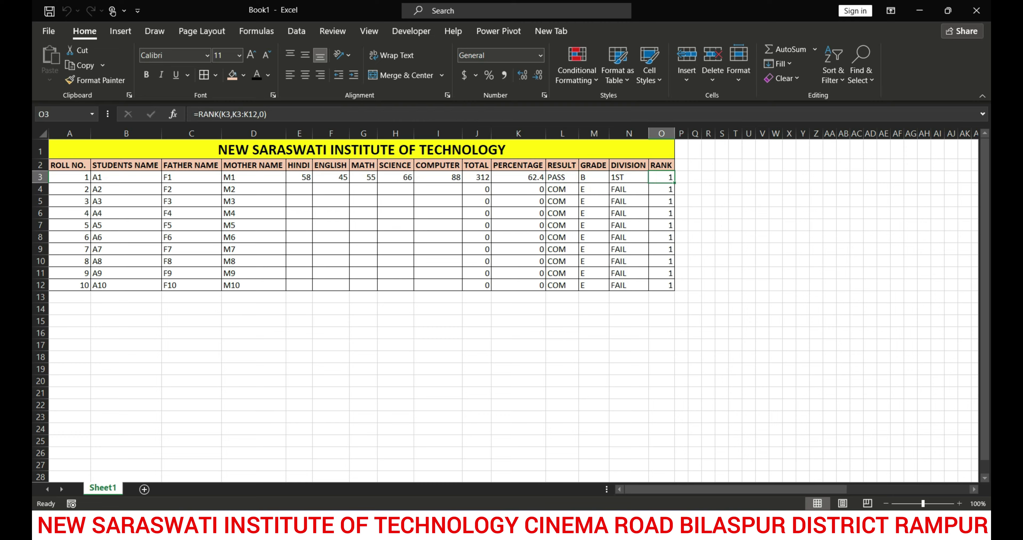
# Enter the marks for roll number 2: Hindi 22, English 98, Math 45, Science 88 and Computer 56
pyautogui.click(299, 189)
pyautogui.moveTo(299, 177); pyautogui.dragTo(438, 189)
pyautogui.click(299, 188)
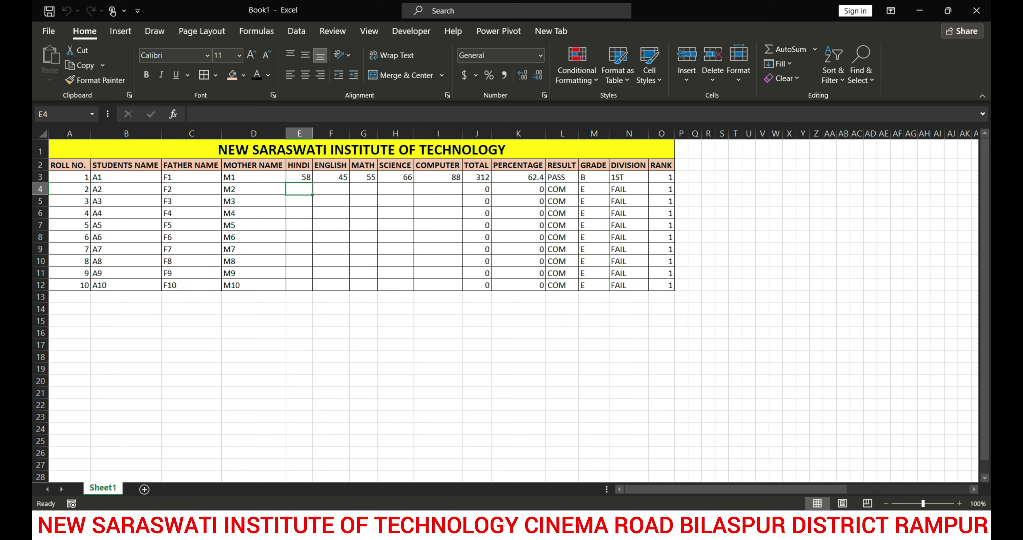
pyautogui.write('22')
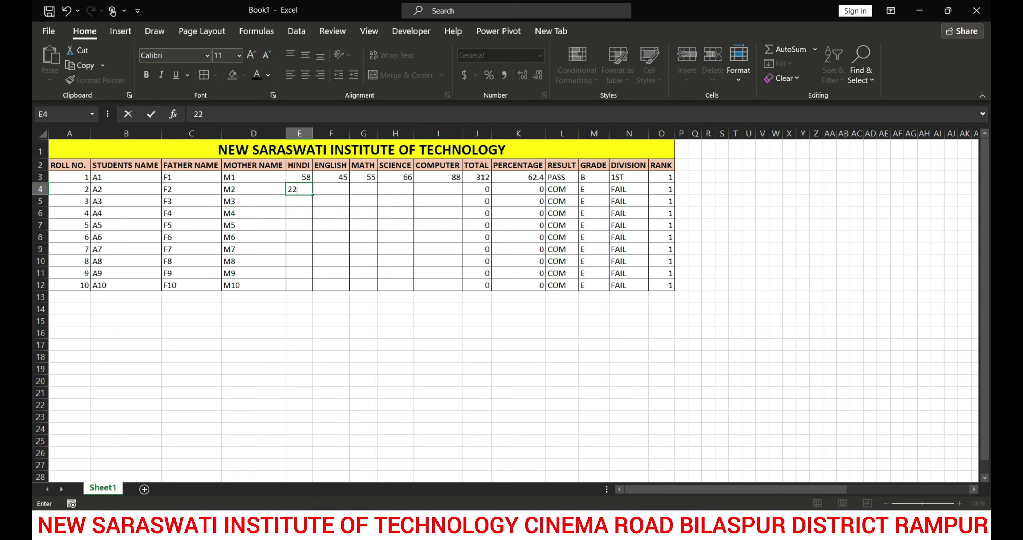
pyautogui.press('Tab')
pyautogui.write('98')
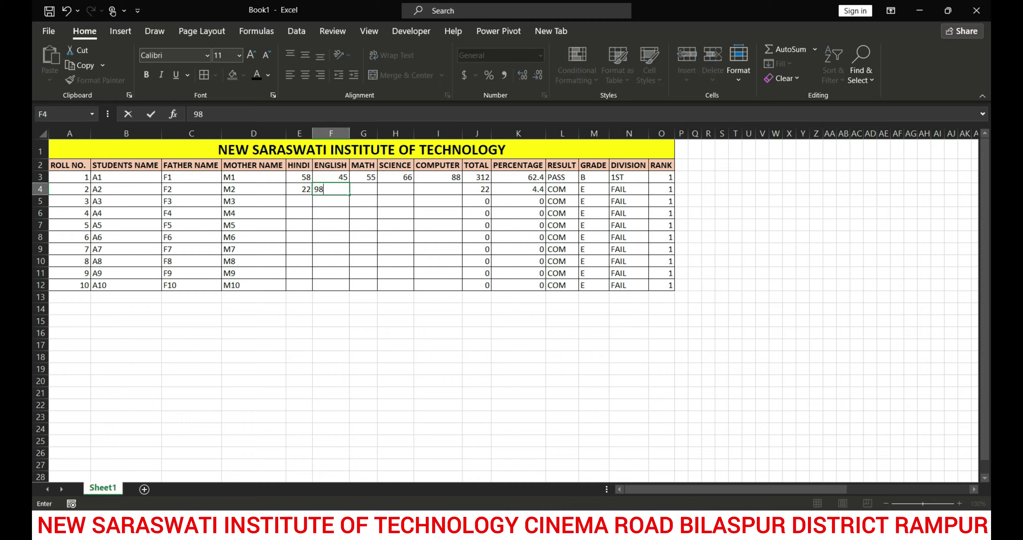
pyautogui.press('Tab')
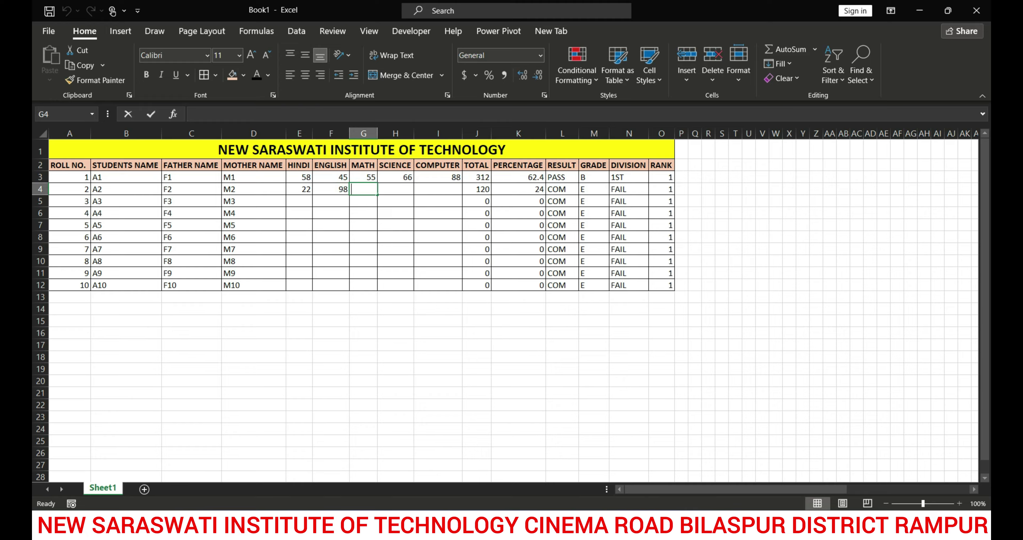
pyautogui.write('45')
pyautogui.press('Tab')
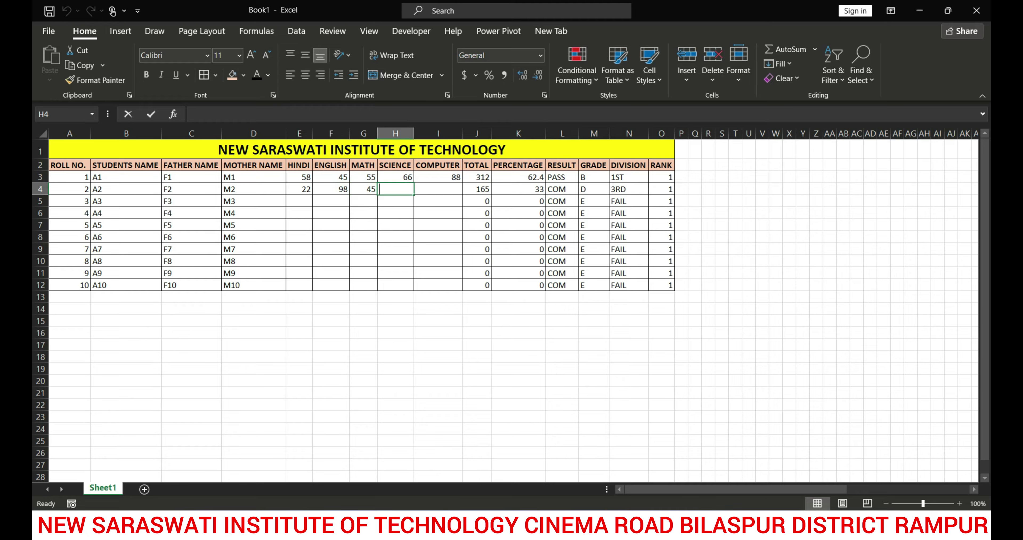
pyautogui.write('88')
pyautogui.press('Tab')
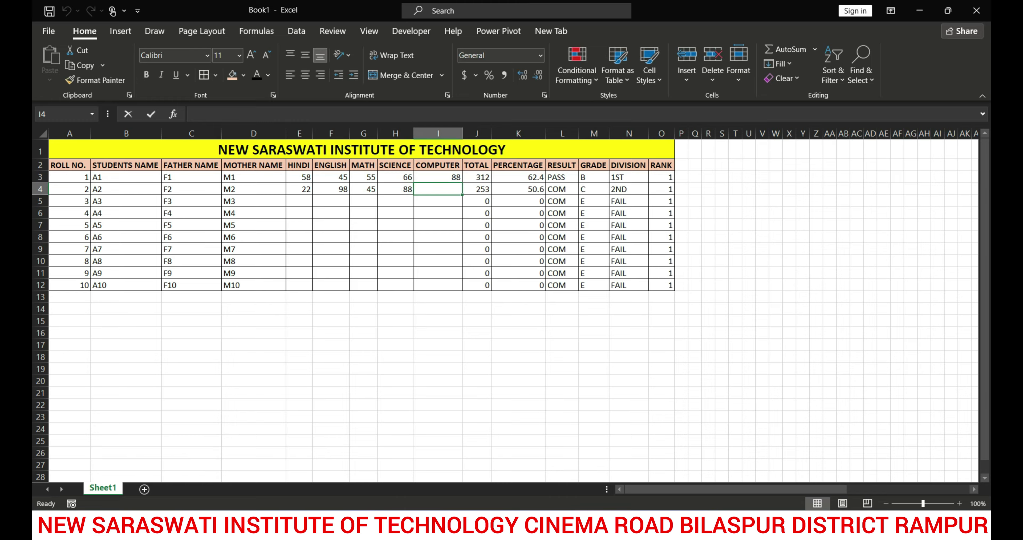
pyautogui.write('56')
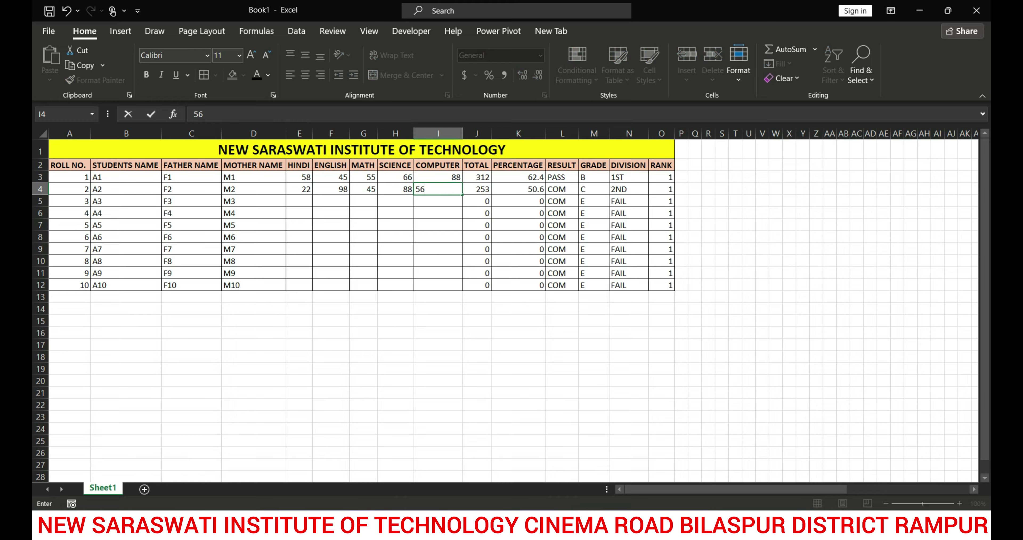
pyautogui.press('Return')
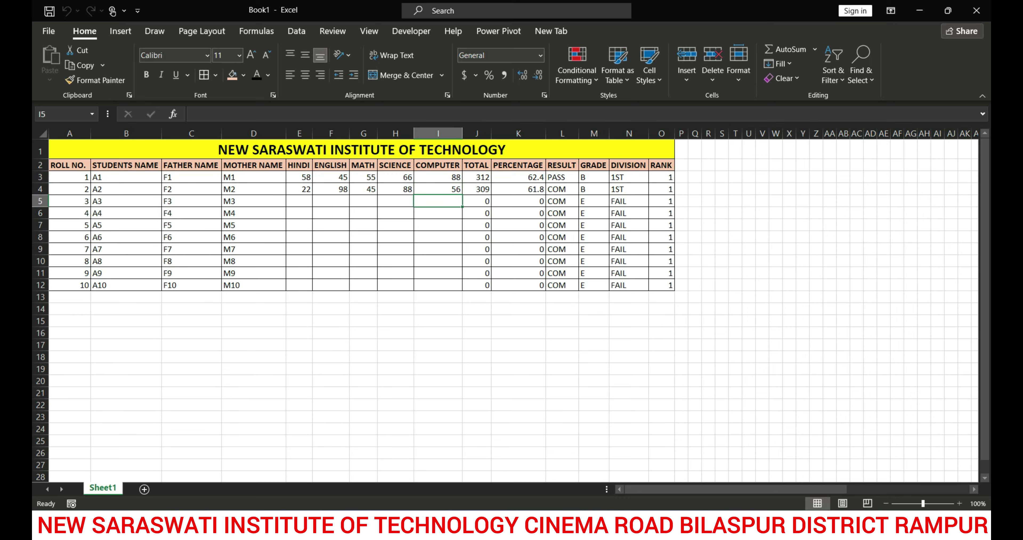
# Check the result formula for roll number 2 against the marks in its row
pyautogui.click(562, 190)
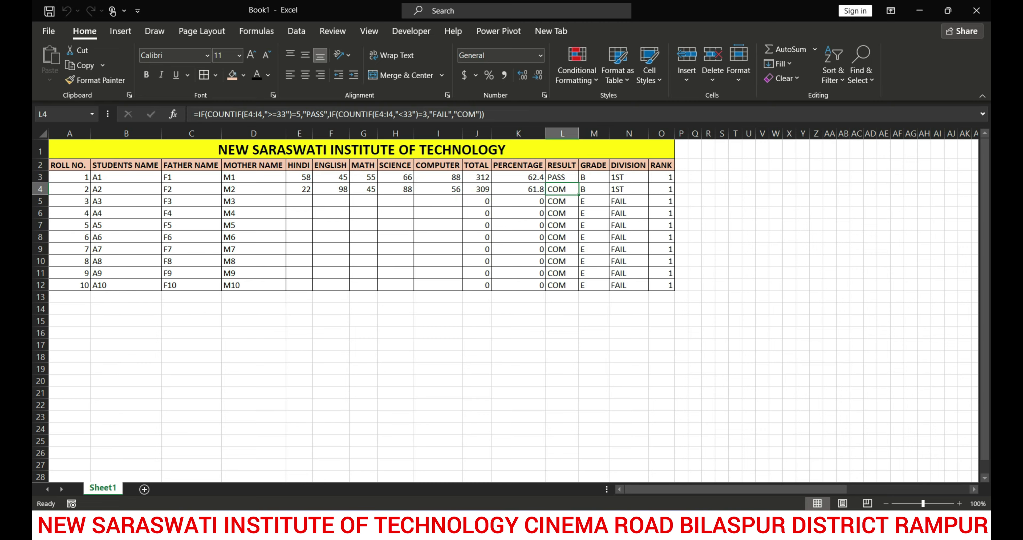
pyautogui.moveTo(299, 177); pyautogui.dragTo(460, 192)
pyautogui.click(438, 201)
# Fill the subject marks in E5:I12 at once with the formula =RANDBETWEEN(33,99)
pyautogui.click(300, 201)
pyautogui.moveTo(300, 201); pyautogui.dragTo(447, 285)
pyautogui.press('F2')
pyautogui.write('=RAN')
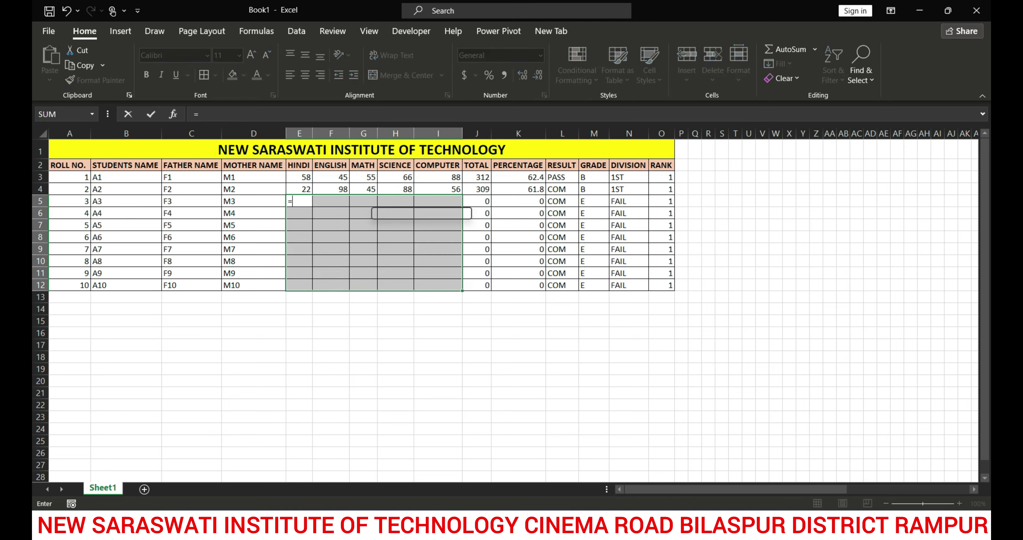
pyautogui.press('Down')
pyautogui.press('Down')
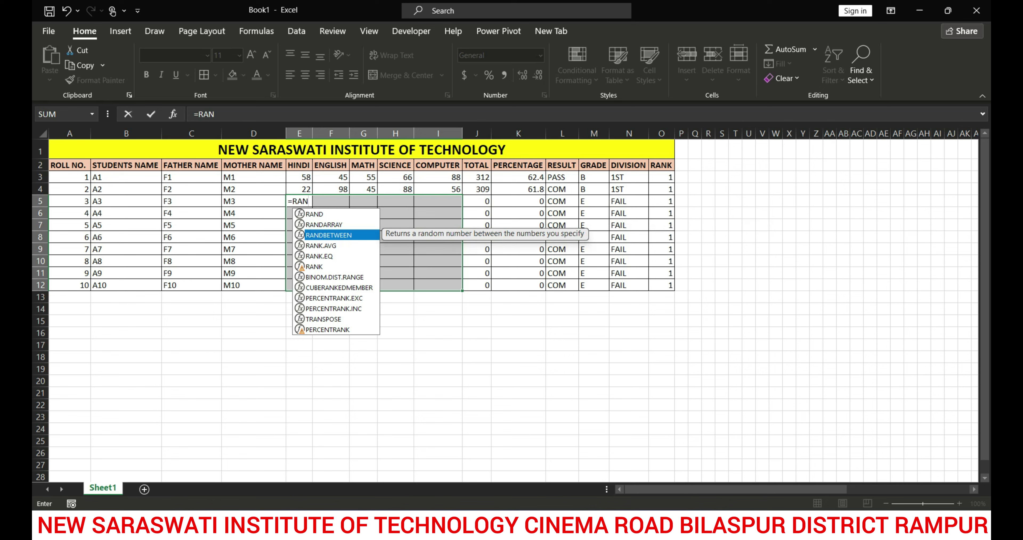
pyautogui.press('Tab')
pyautogui.write('33')
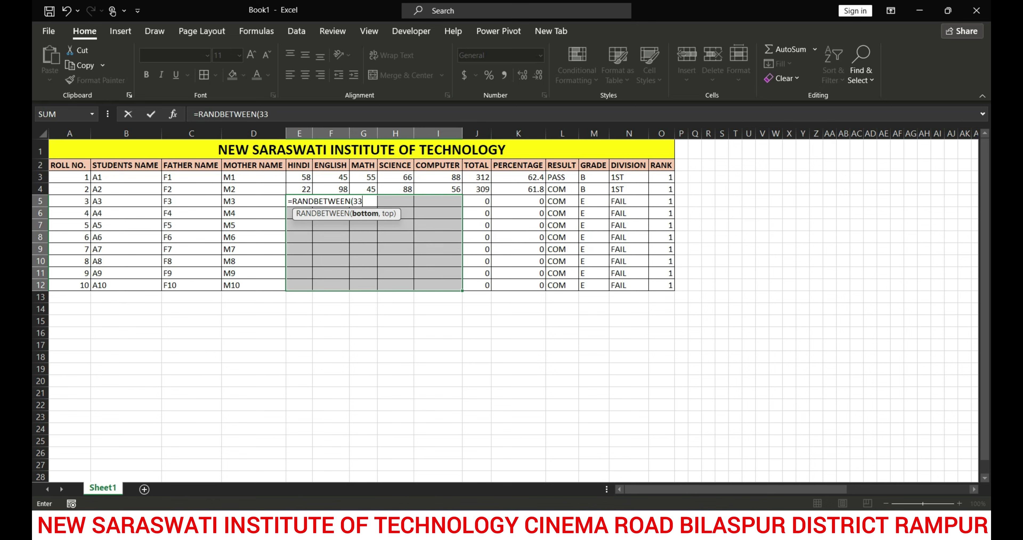
pyautogui.write(',99')
pyautogui.hotkey('ctrl', 'Return')
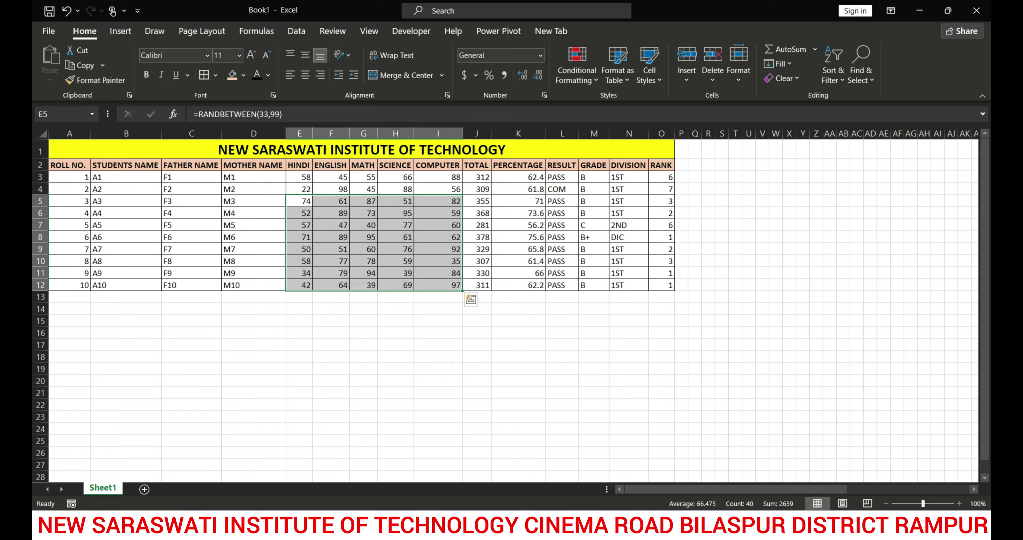
pyautogui.click(562, 201)
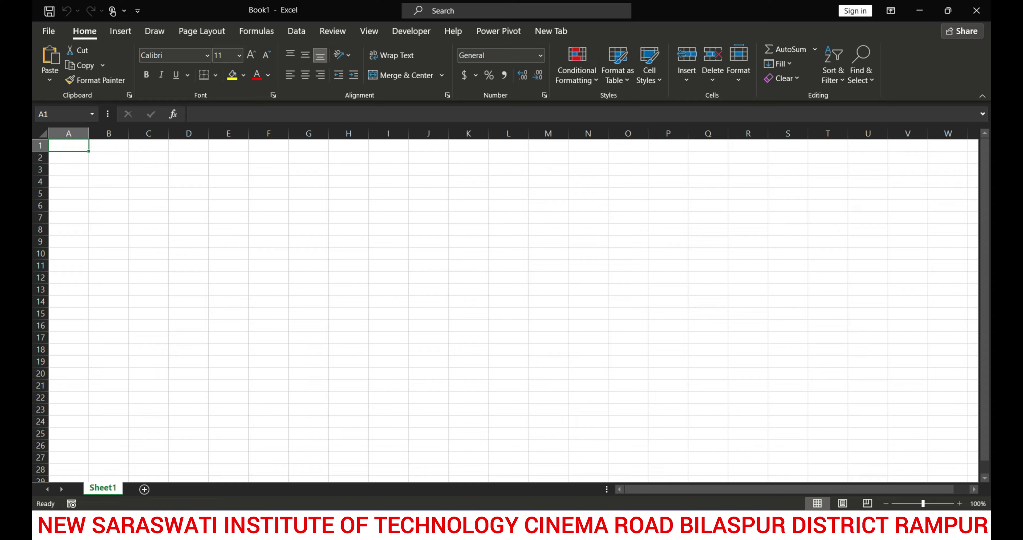
# Enter the headings ROLL NO. in A1 and STUDENTS NAME in B1 of the blank sheet
pyautogui.press('F2')
pyautogui.write('SR')
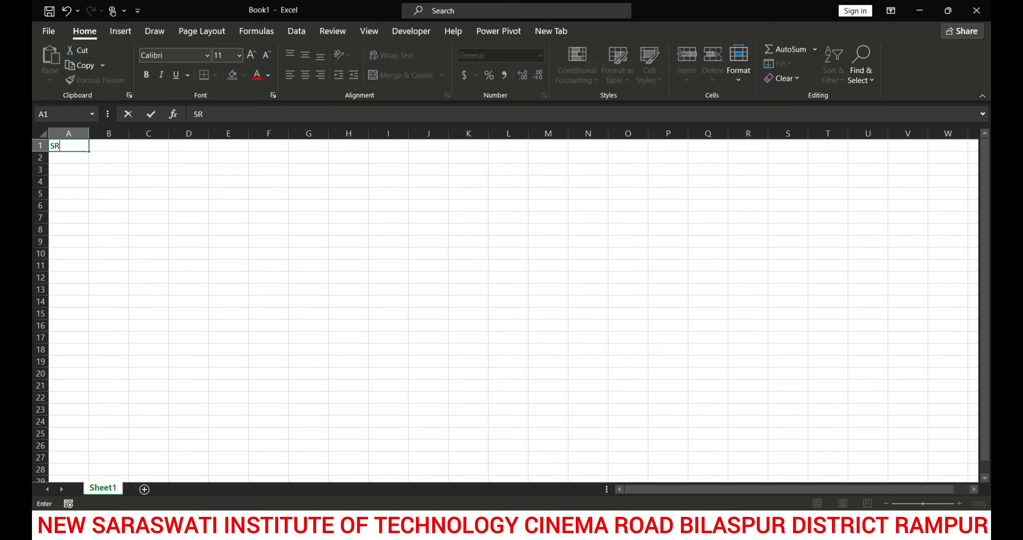
pyautogui.press('BackSpace')
pyautogui.press('BackSpace')
pyautogui.write('ROLL ')
pyautogui.write('NIO')
pyautogui.press('BackSpace')
pyautogui.press('BackSpace')
pyautogui.write('O.')
pyautogui.press('Tab')
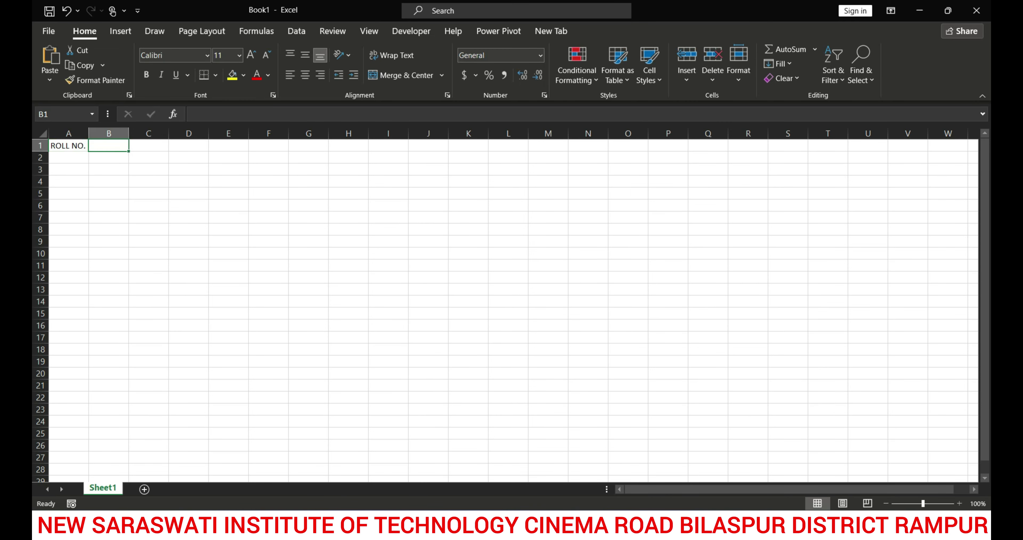
pyautogui.write('STUDENTS ')
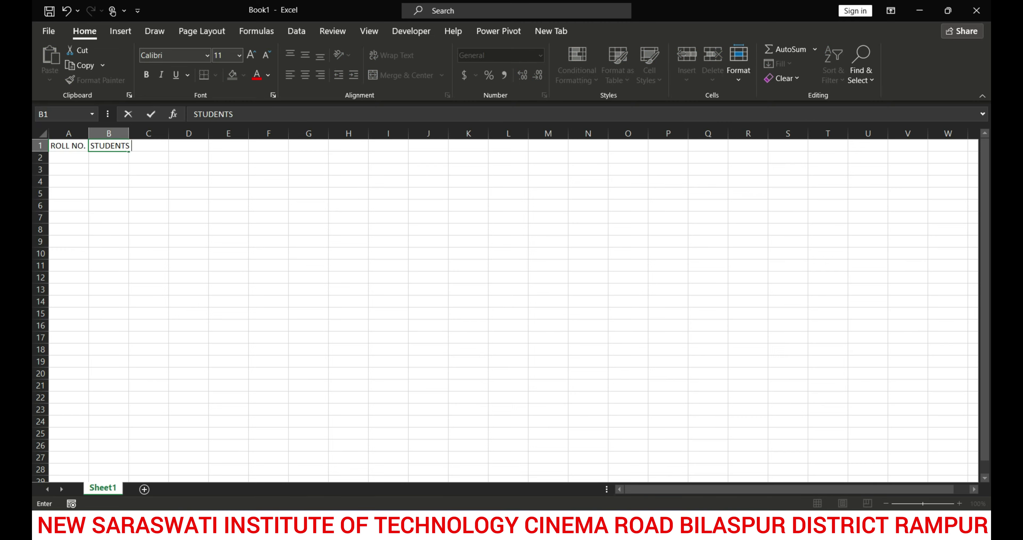
pyautogui.write('NAME')
pyautogui.press('Return')
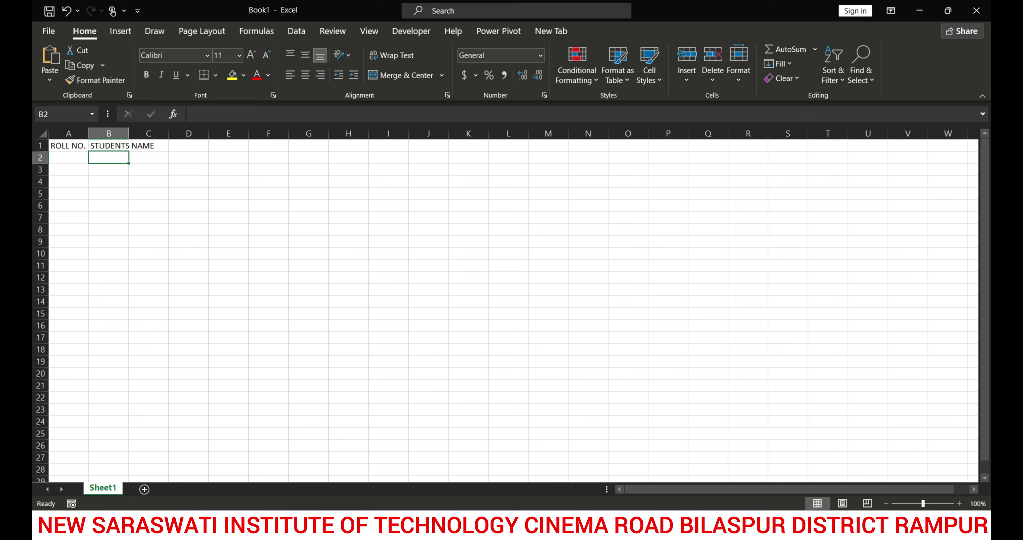
# Widen column B to fit the STUDENTS NAME heading
pyautogui.press('Up')
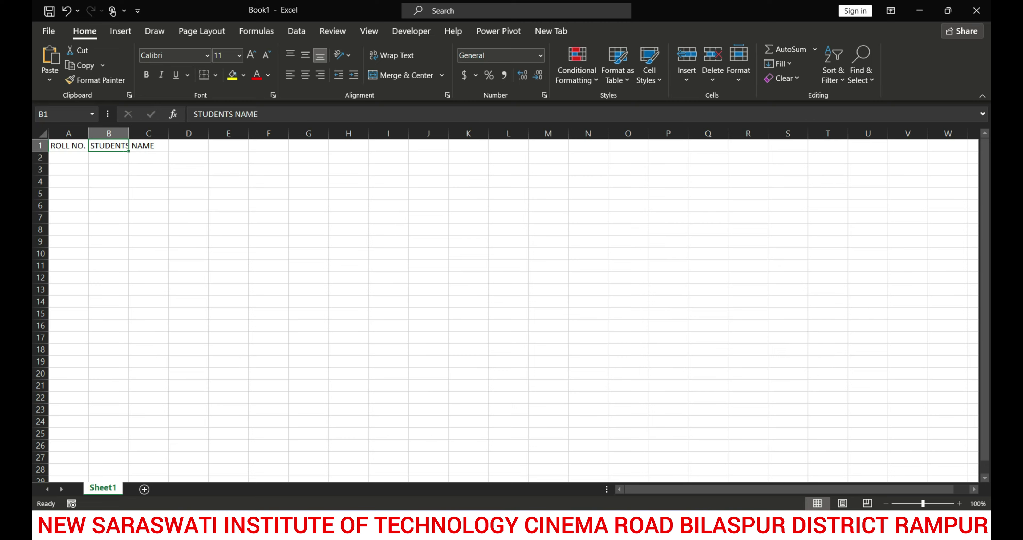
pyautogui.press('Right')
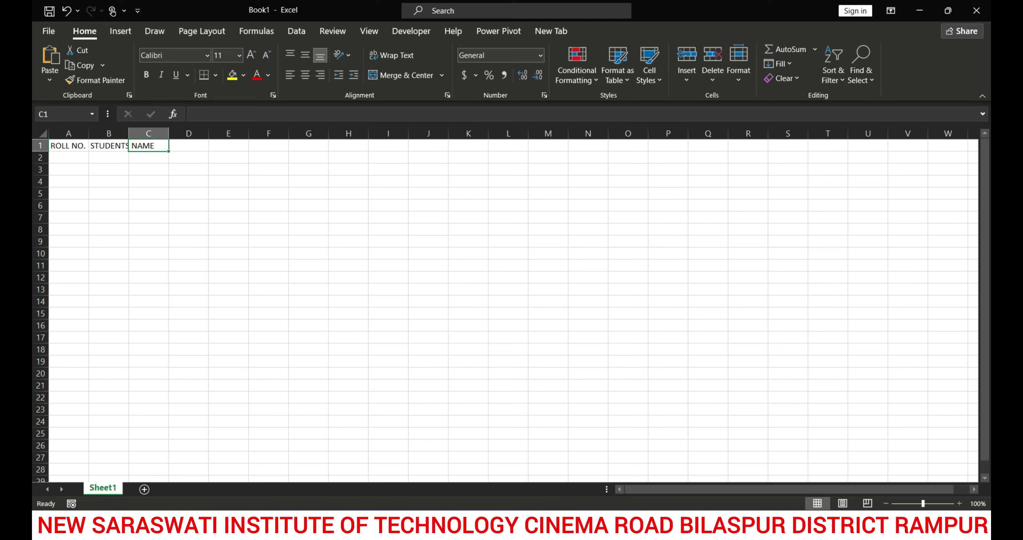
pyautogui.press('Left')
pyautogui.moveTo(128, 133); pyautogui.dragTo(158, 133)
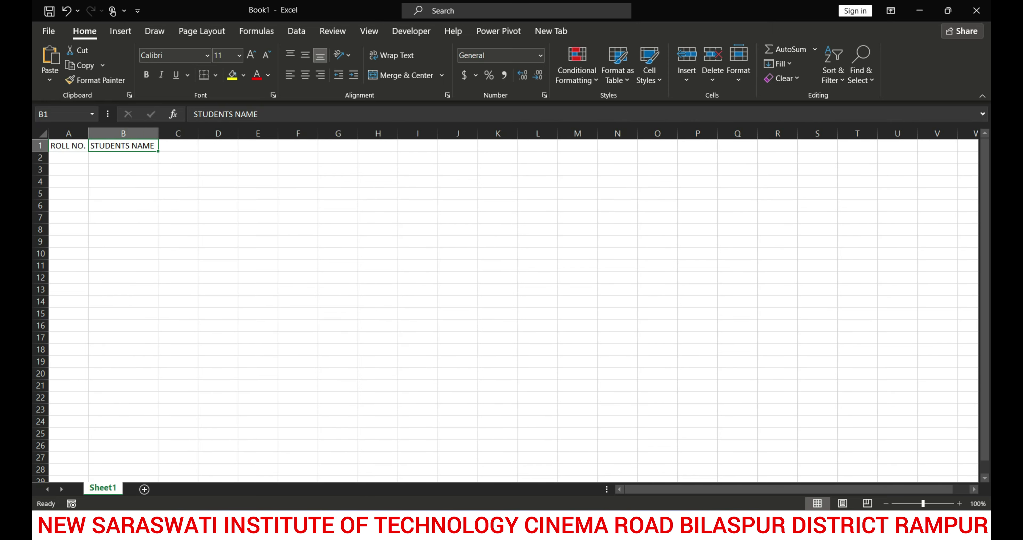
# Open the code of Sheet1 and add a Worksheet SelectionChange event procedure
pyautogui.click(123, 182)
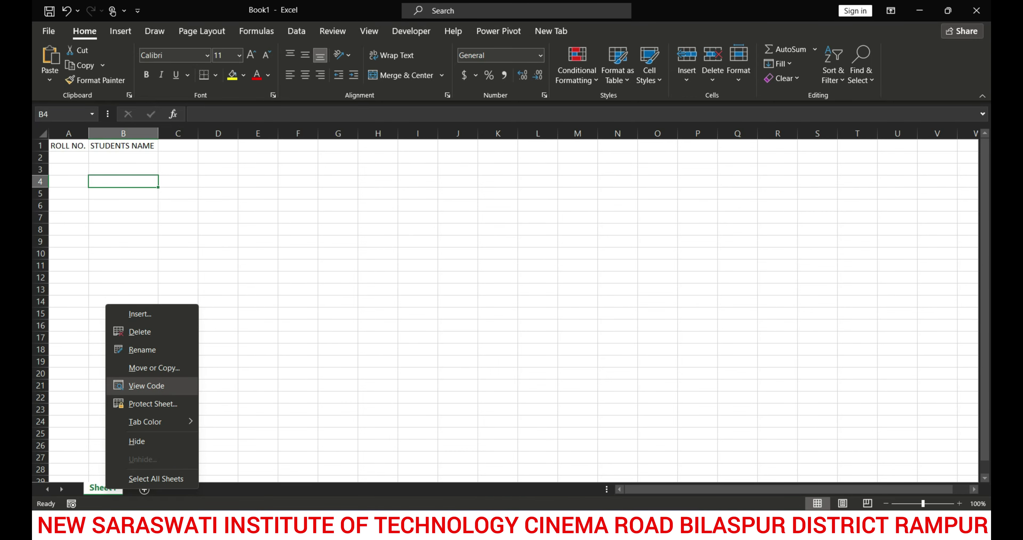
pyautogui.click(146, 385)
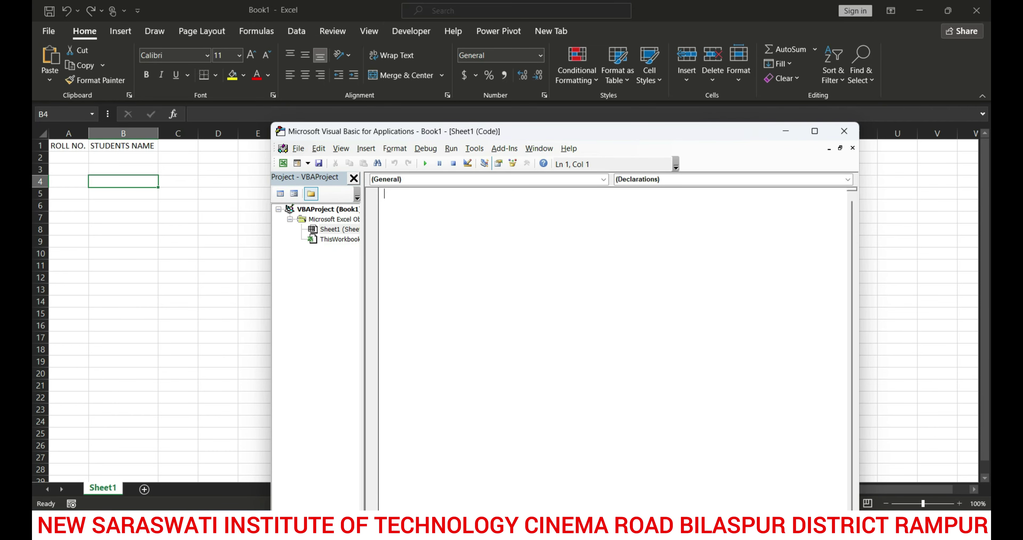
pyautogui.moveTo(519, 136); pyautogui.dragTo(456, 60)
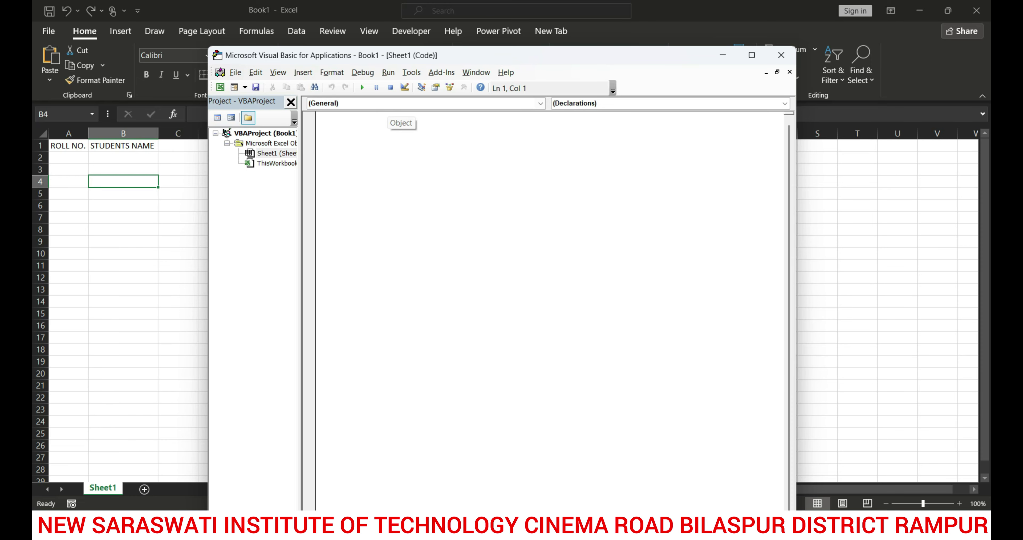
pyautogui.click(540, 103)
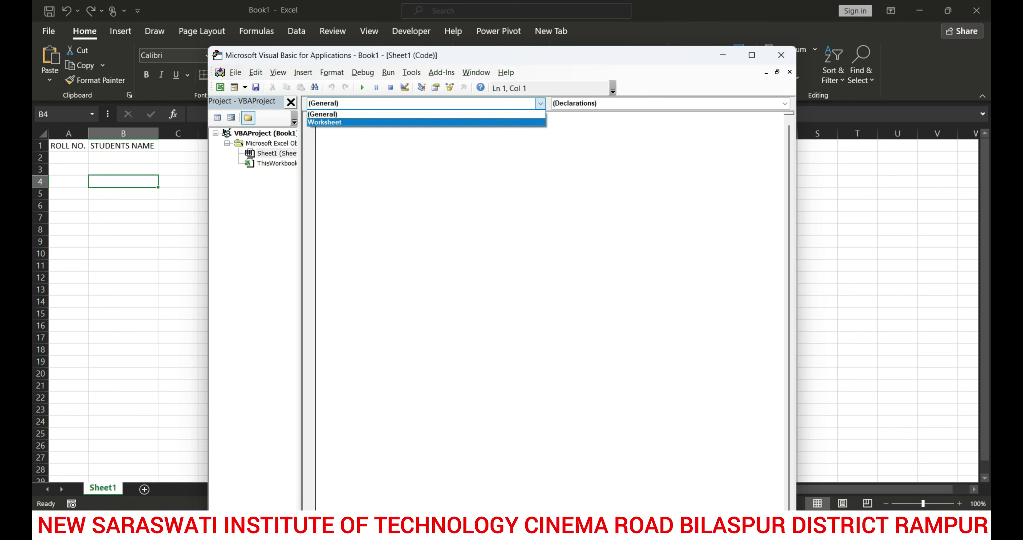
pyautogui.click(427, 123)
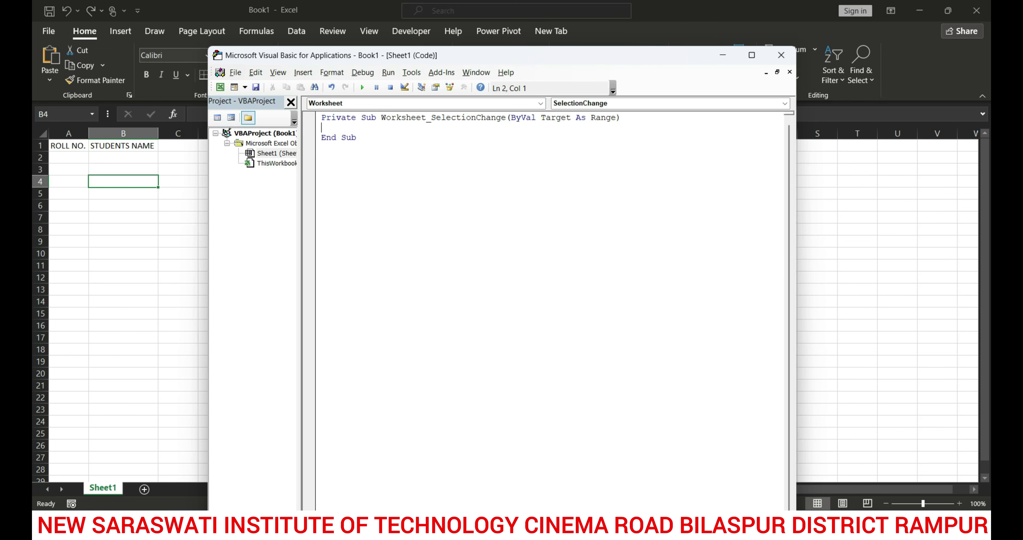
# Write the statement Cells.EntireColumn.AutoFit inside the Worksheet_SelectionChange procedure and return to the worksheet
pyautogui.write('CELLS.EM')
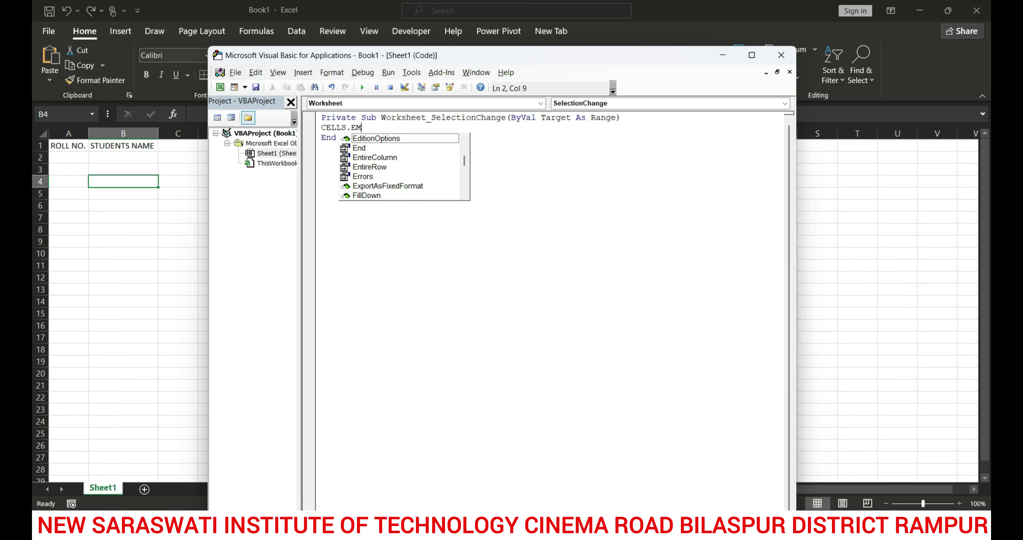
pyautogui.press('BackSpace')
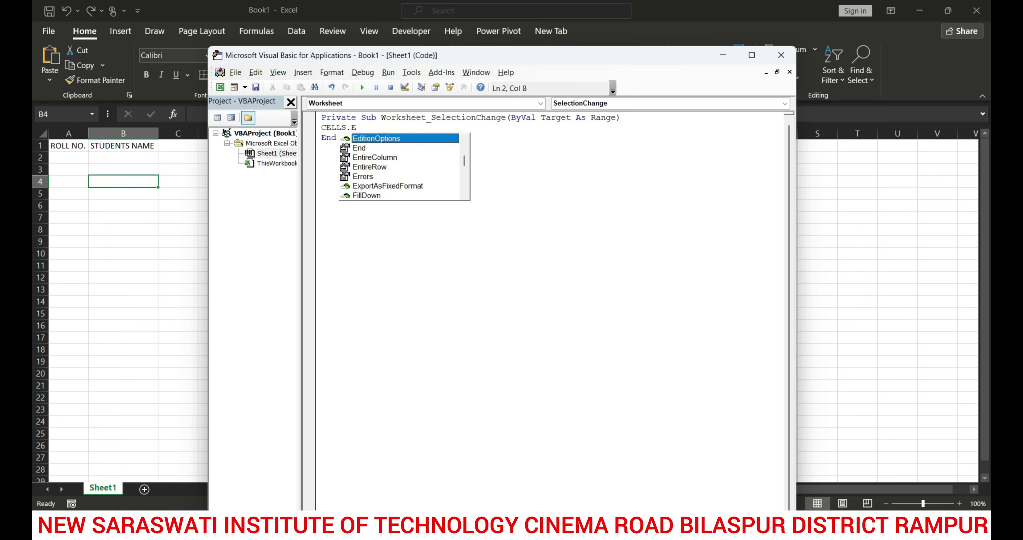
pyautogui.write('NT')
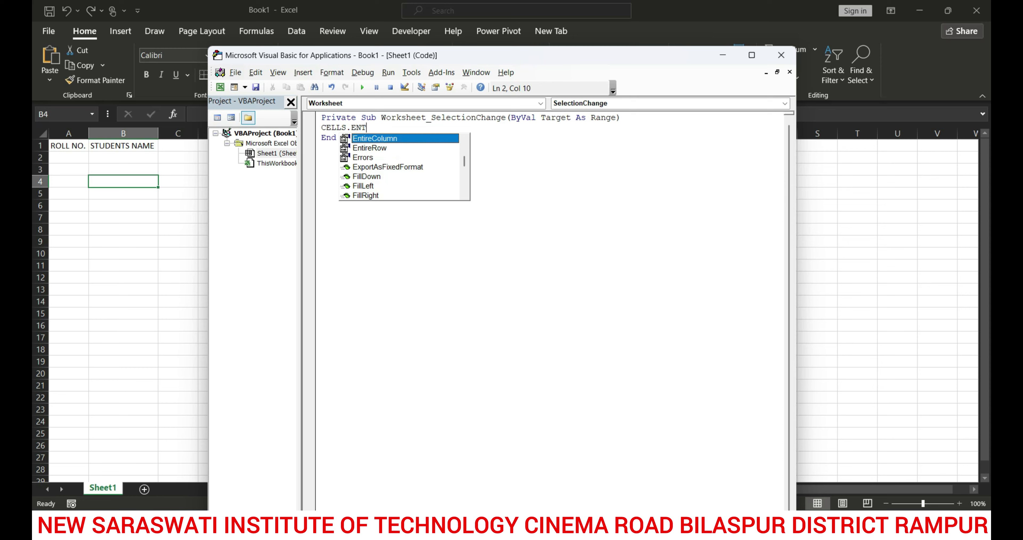
pyautogui.press('Tab')
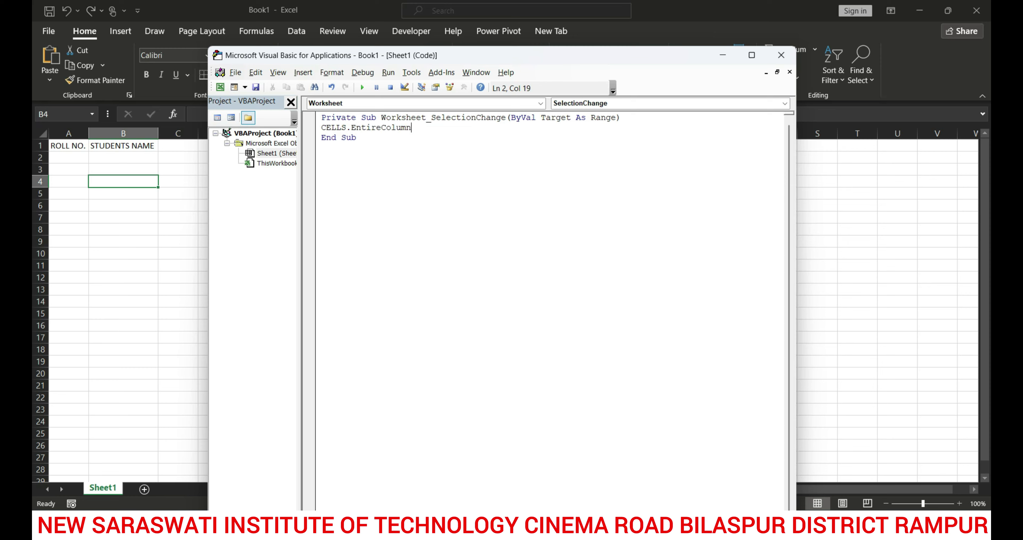
pyautogui.write('.')
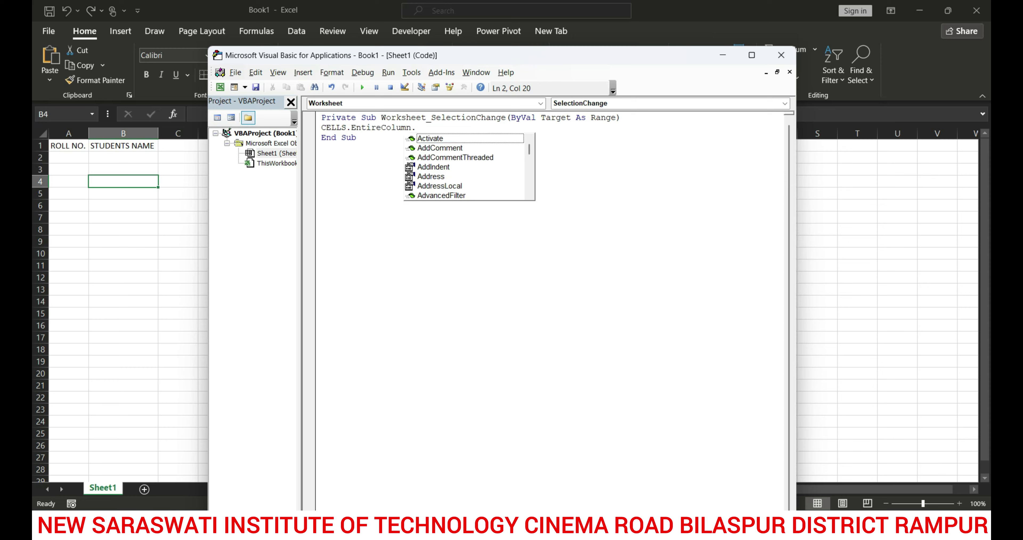
pyautogui.write('AUT')
pyautogui.press('Down')
pyautogui.press('Down')
pyautogui.press('Down')
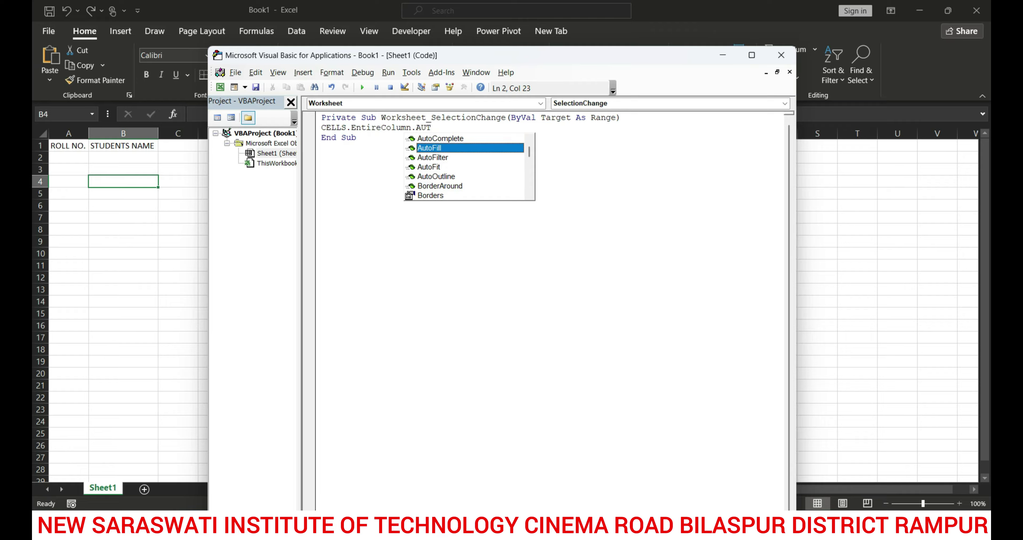
pyautogui.press('Up')
pyautogui.press('Up')
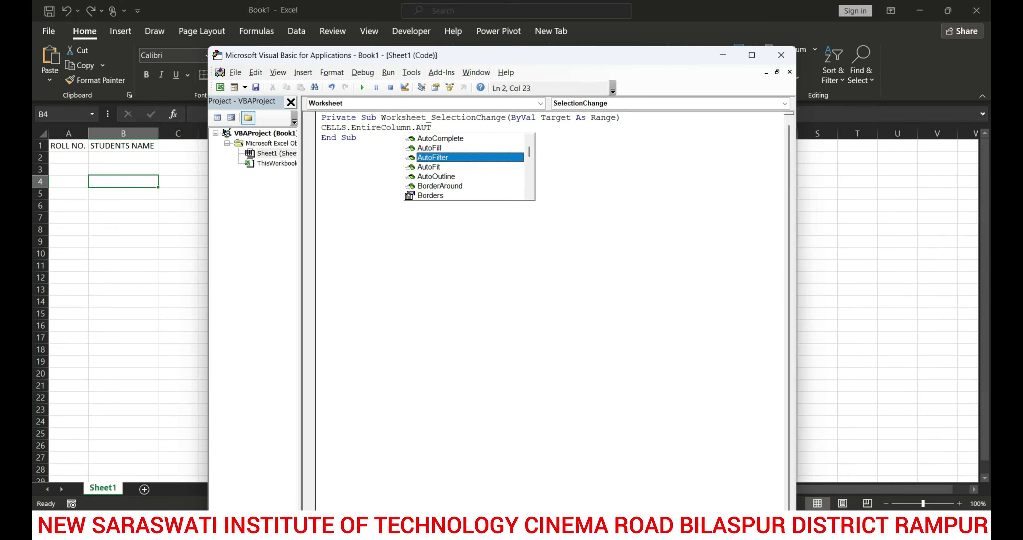
pyautogui.press('Down')
pyautogui.press('Down')
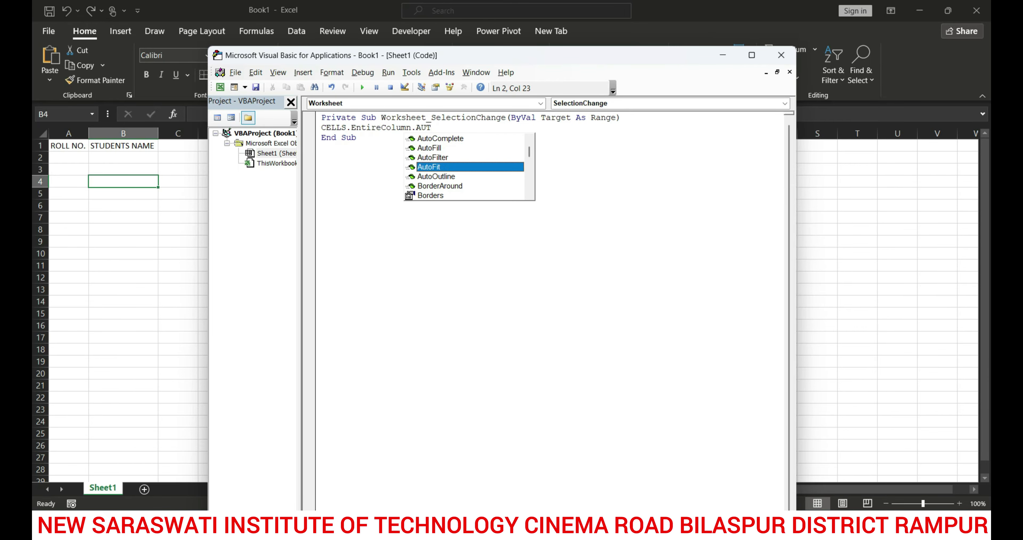
pyautogui.press('Tab')
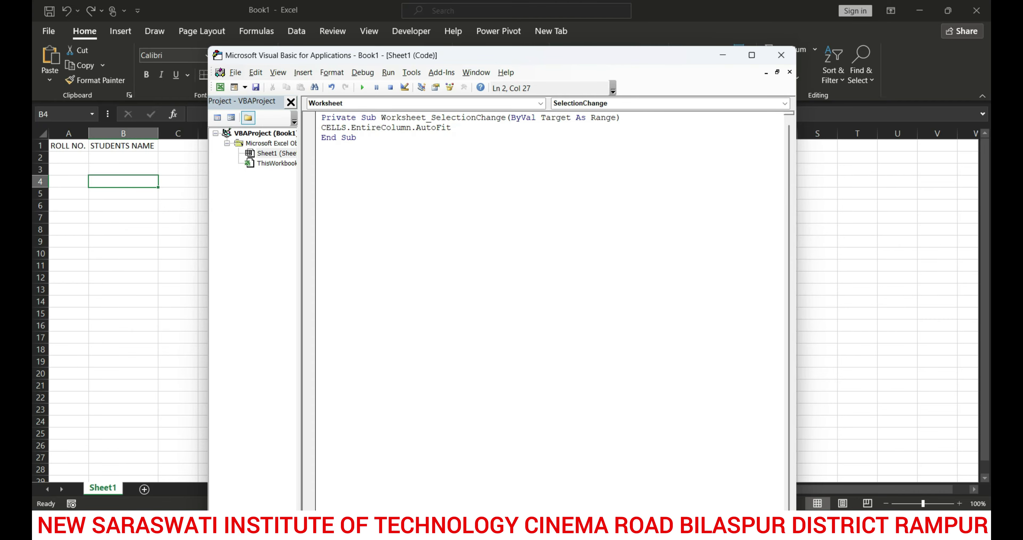
pyautogui.click(781, 55)
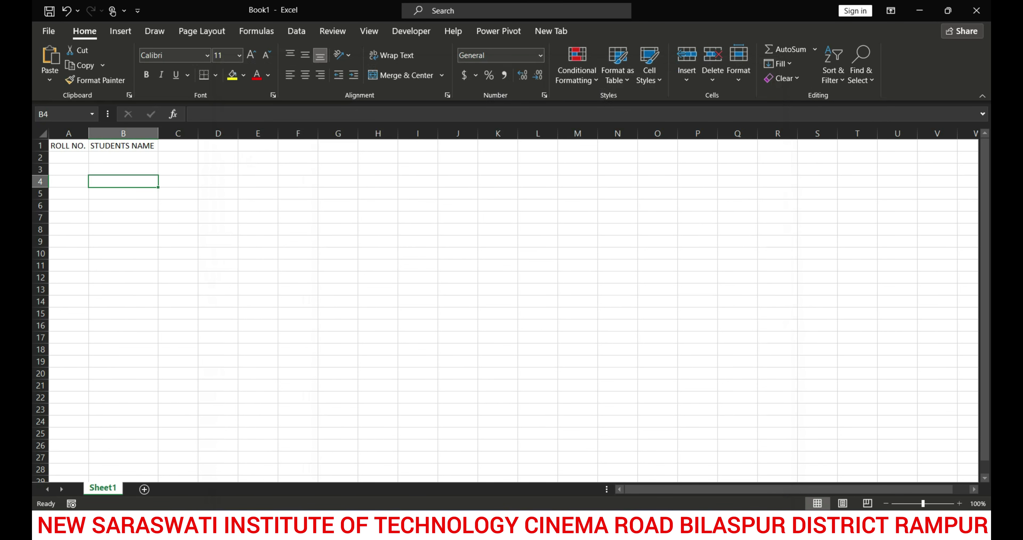
# Enter the headings FATHER NAME in C1 and MOTHER NAME in D1
pyautogui.press('Down')
pyautogui.press('Up')
pyautogui.press('Up')
pyautogui.press('Up')
pyautogui.press('Up')
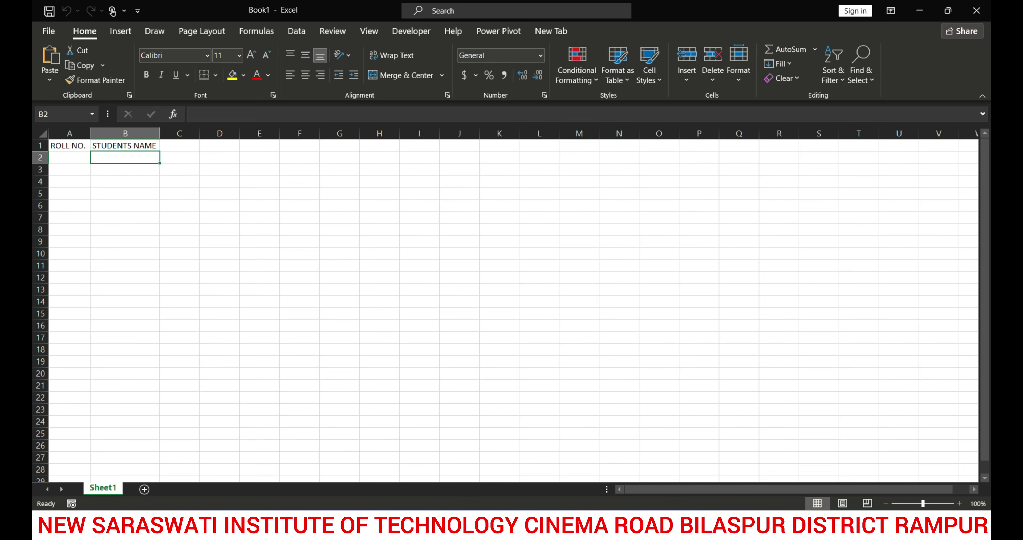
pyautogui.press('Right')
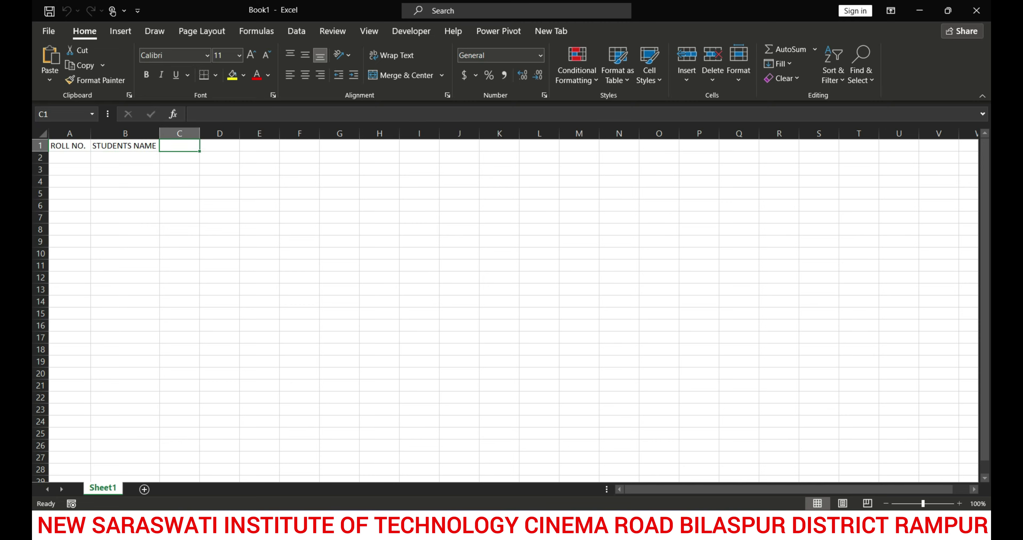
pyautogui.press('F2')
pyautogui.write('FATHER')
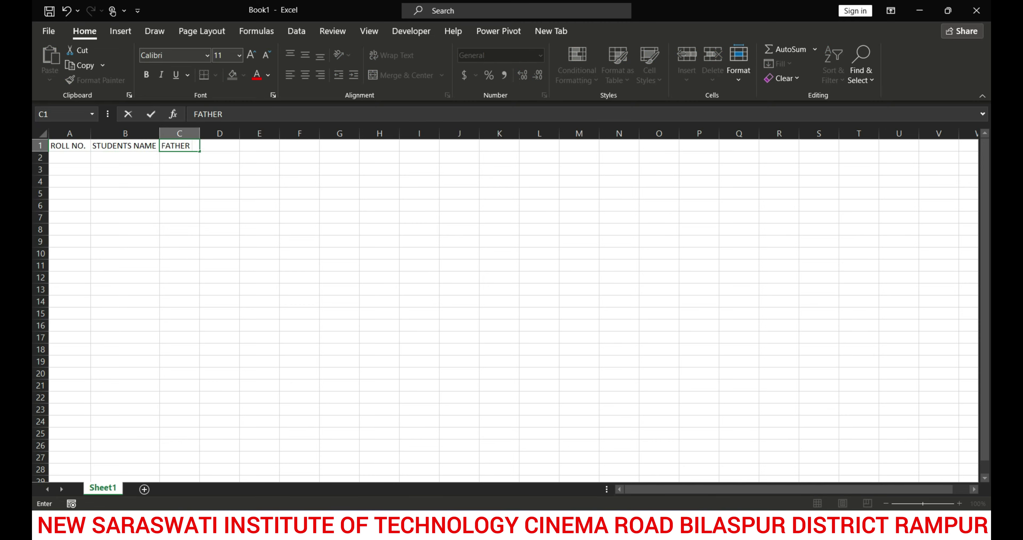
pyautogui.write(' NAME')
pyautogui.press('Right')
pyautogui.write('MOTH')
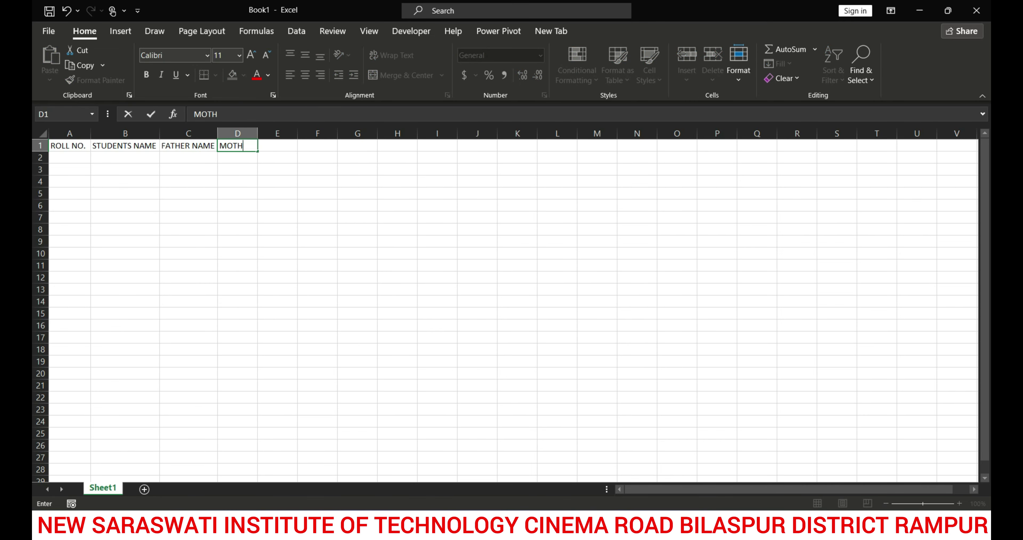
pyautogui.write('ER NAME')
pyautogui.press('Right')
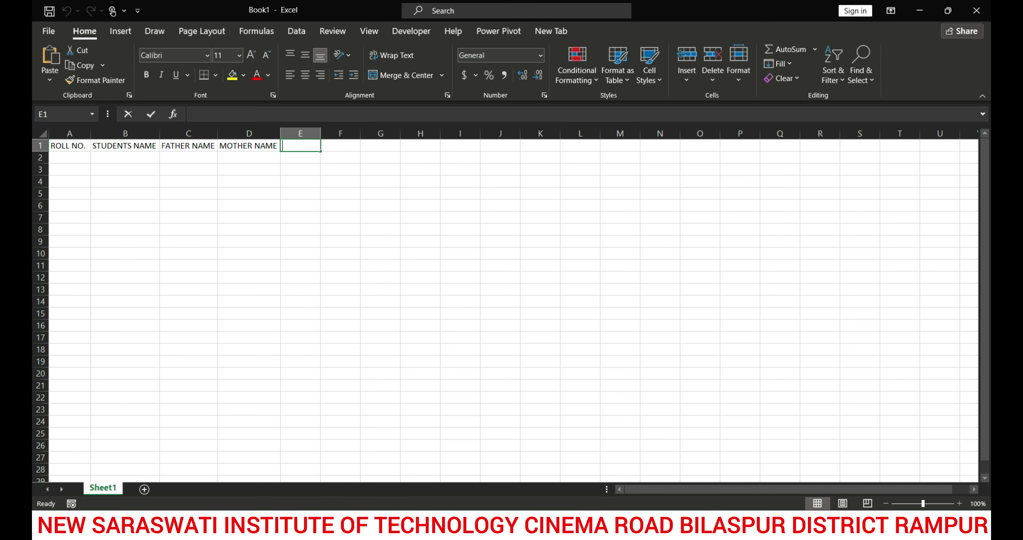
# Enter the subject headings HINDI, ENGLISH, MATH, SCIENCE and COMPUTER in cells E1 to I1
pyautogui.write('HINDI')
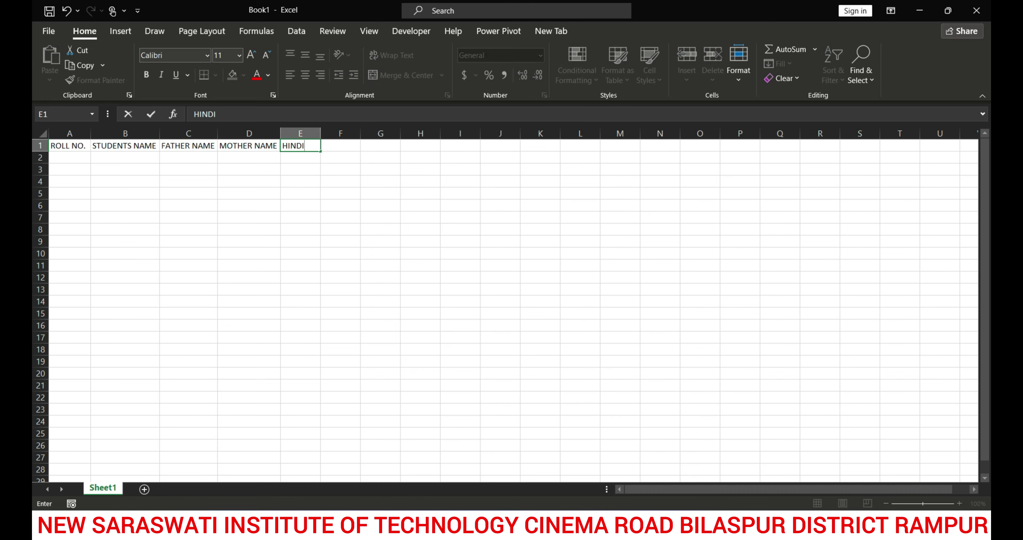
pyautogui.press('Right')
pyautogui.write('ENGLI')
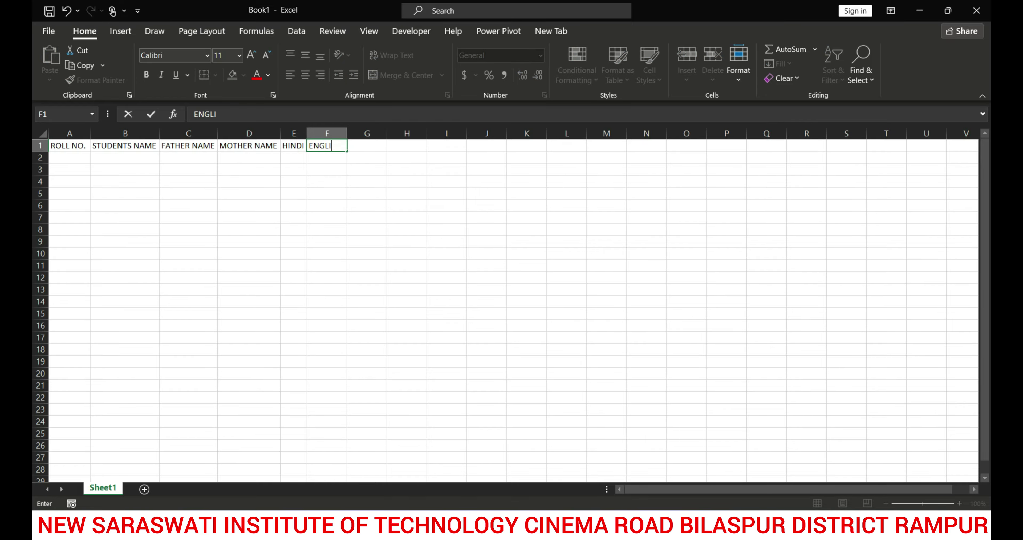
pyautogui.write('SH')
pyautogui.press('Right')
pyautogui.write('MATH')
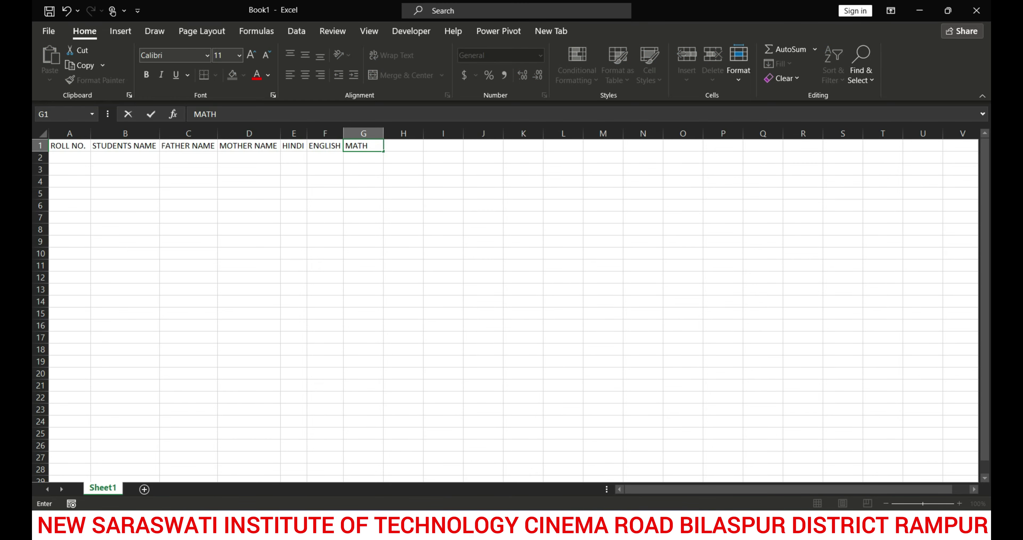
pyautogui.press('Right')
pyautogui.write('SC')
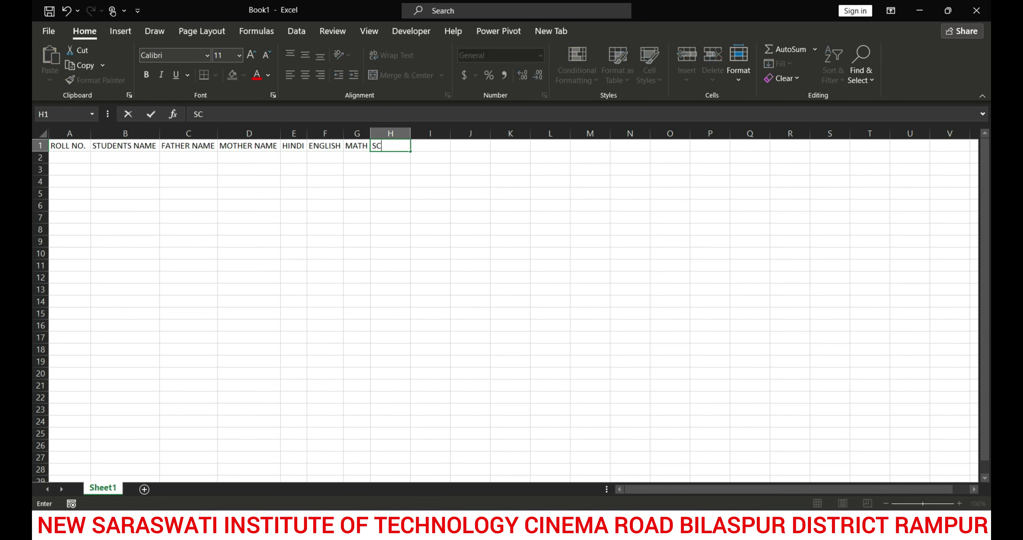
pyautogui.write('IENCE')
pyautogui.press('Right')
pyautogui.write('COMP')
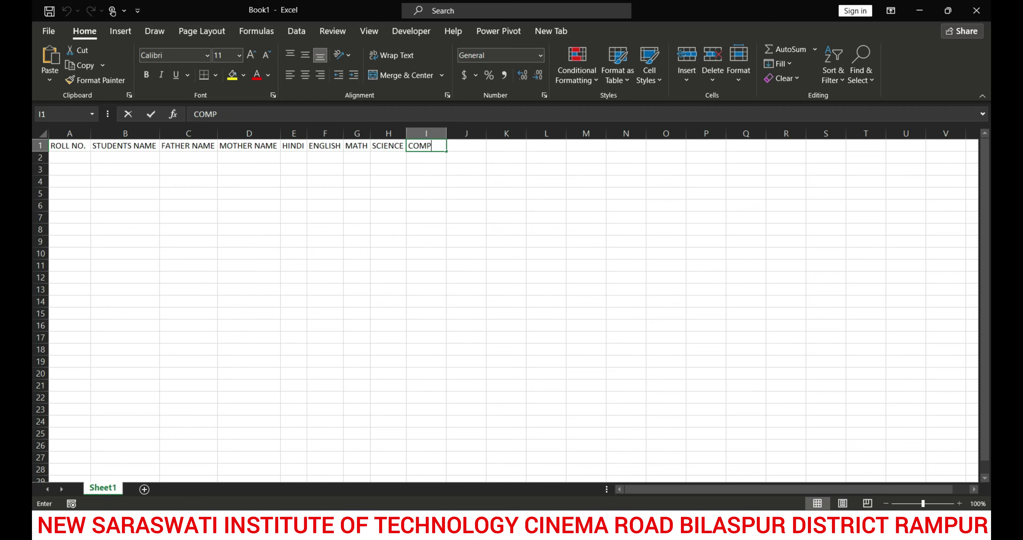
pyautogui.write('UTER')
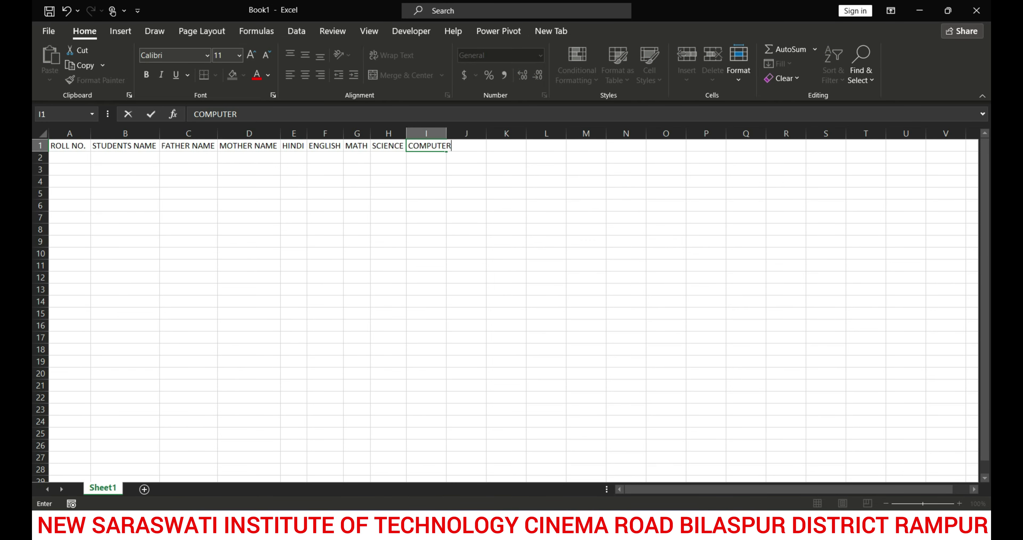
pyautogui.press('Right')
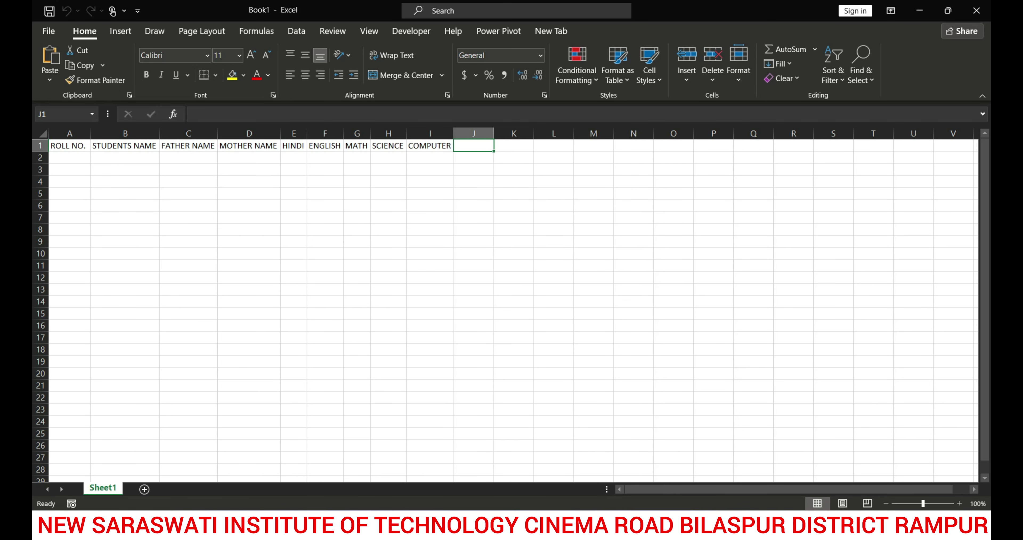
# Enter the headings TOTAL in J1, PERCENTAGE in K1 and RESULT in L1
pyautogui.press('F2')
pyautogui.write('TOTAL')
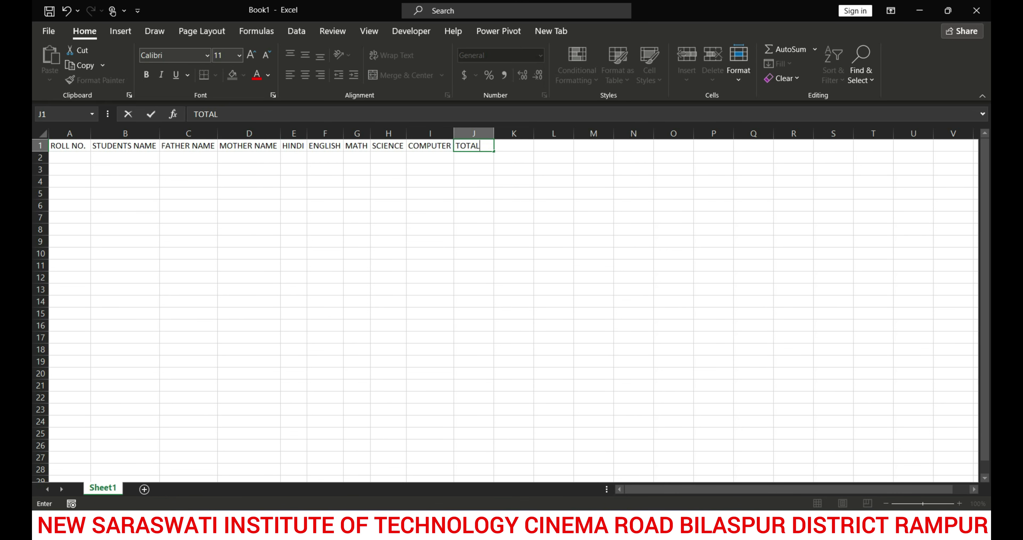
pyautogui.press('Right')
pyautogui.write('PE')
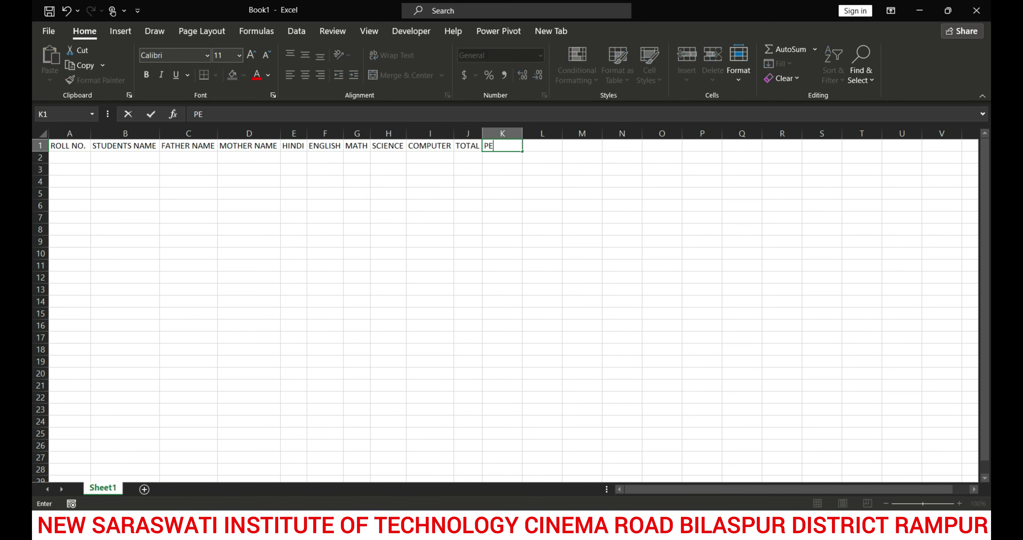
pyautogui.write('RCENTAGE')
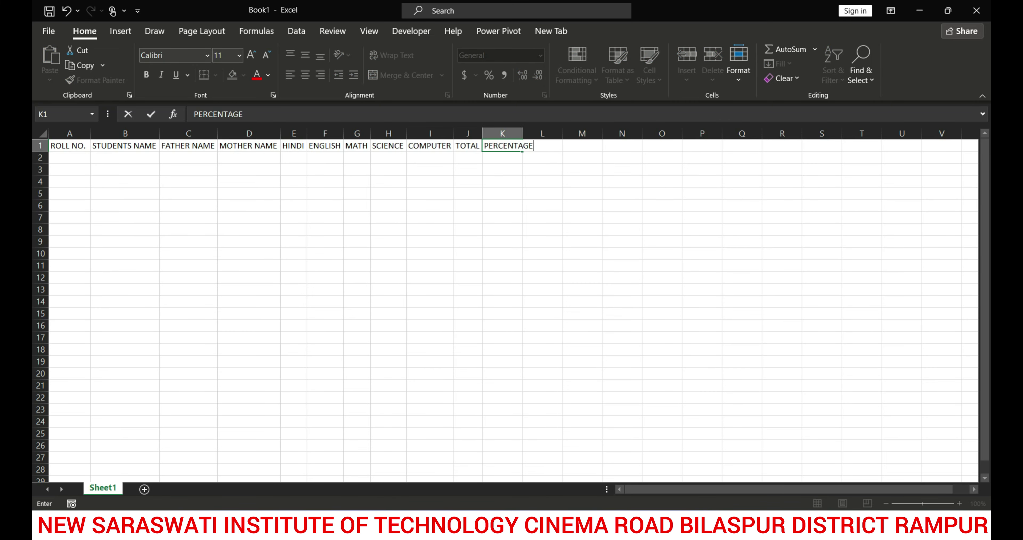
pyautogui.press('Right')
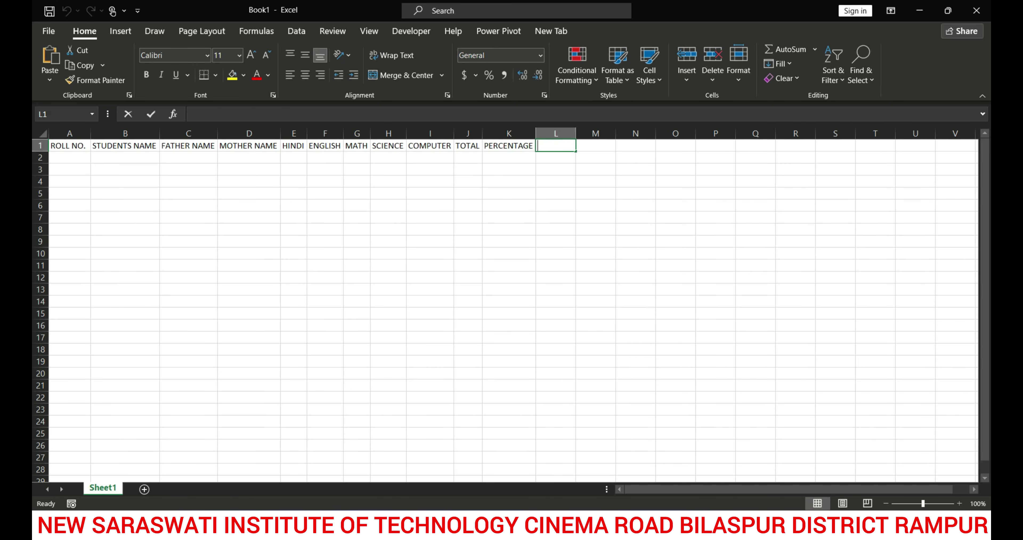
pyautogui.write('RESULT')
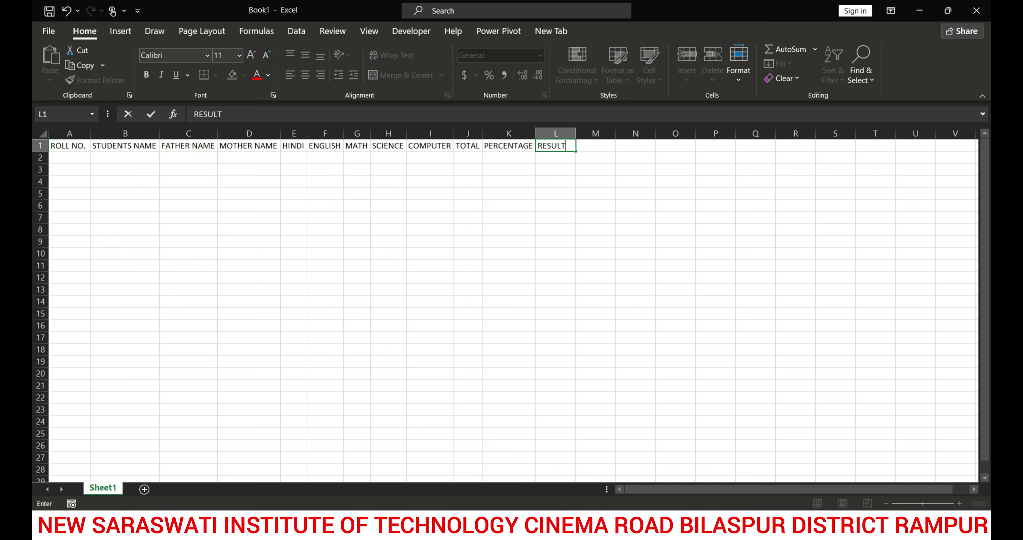
pyautogui.press('Right')
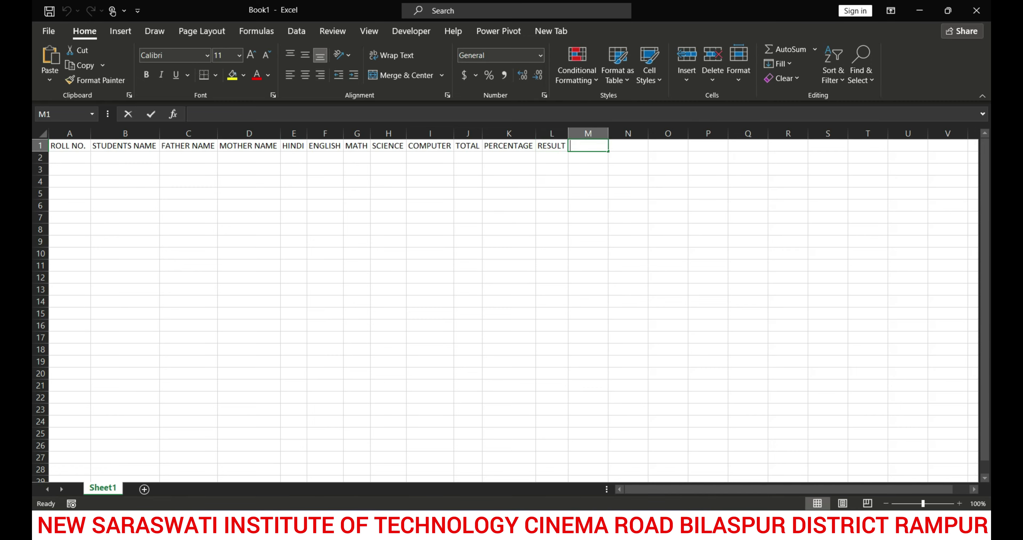
# Enter the headings GRADE in M1, DIVISION in N1 and RANK in O1
pyautogui.write('GRADE')
pyautogui.press('Right')
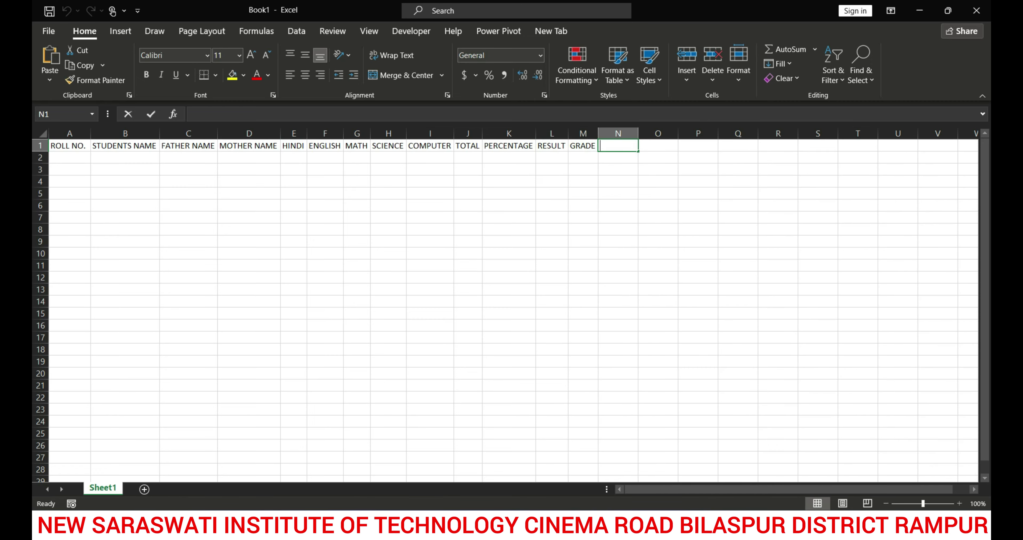
pyautogui.write('DI')
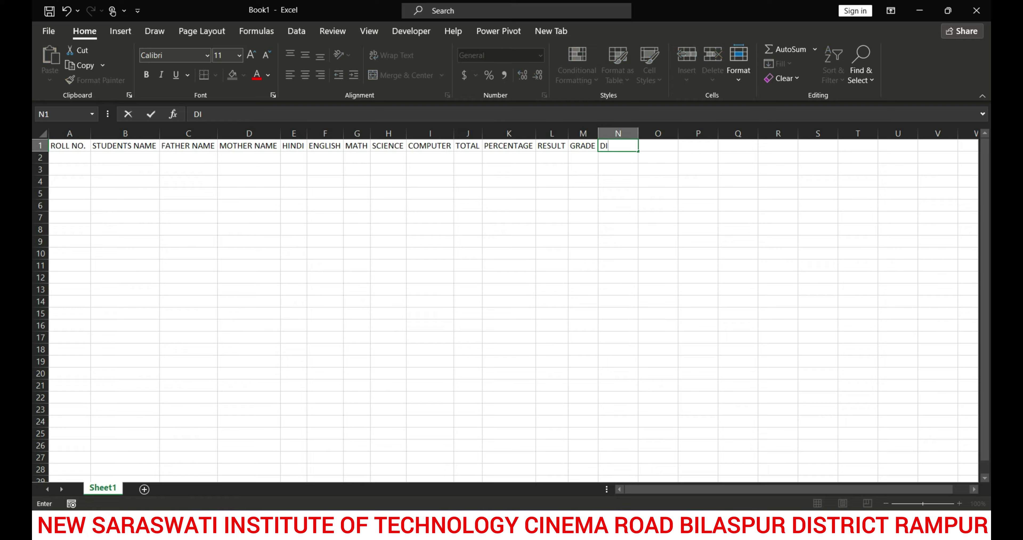
pyautogui.write('VISION')
pyautogui.press('Tab')
pyautogui.write('RA')
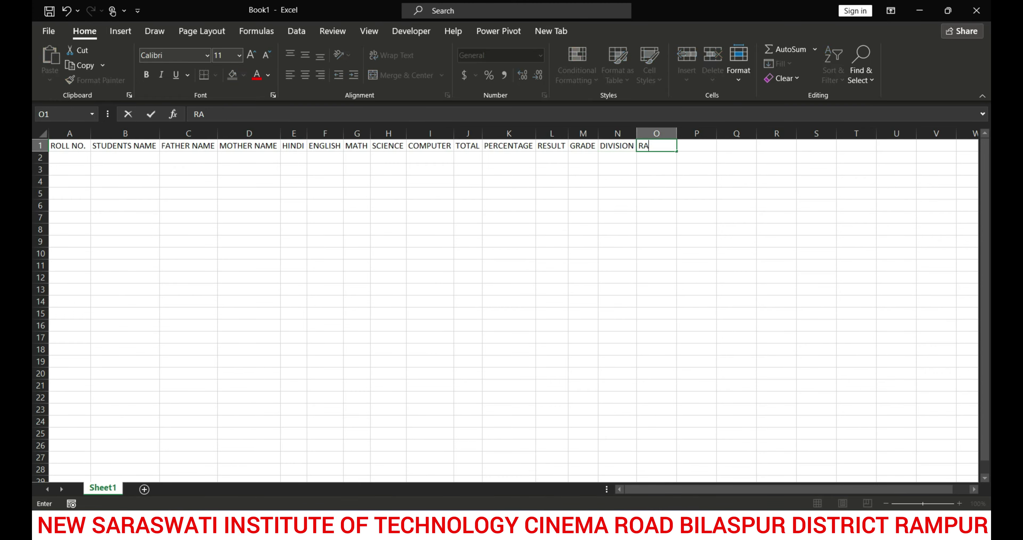
pyautogui.write('NK')
pyautogui.press('Return')
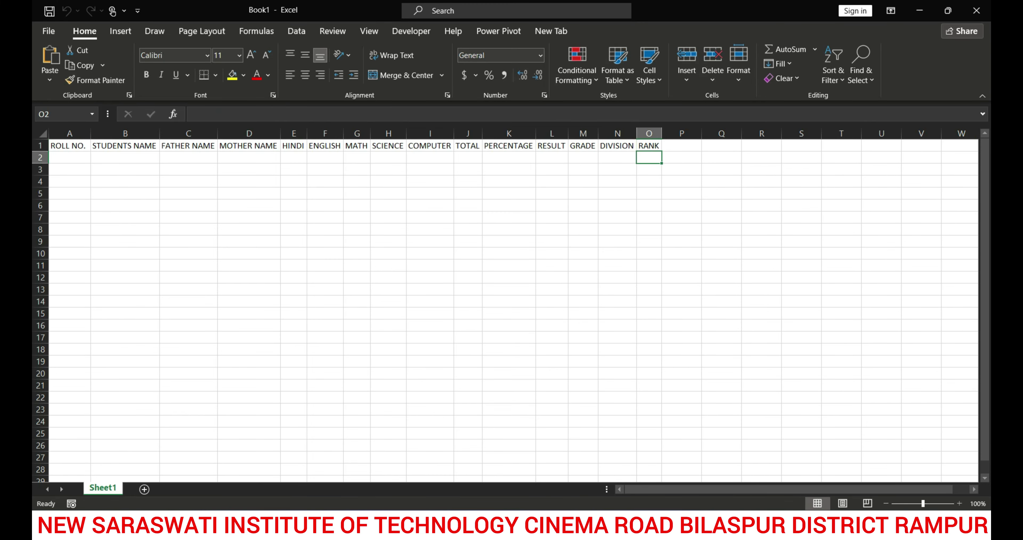
# Enter roll number 1 in A2 and fill the series down to 10 in A11
pyautogui.press('Home')
pyautogui.write('1')
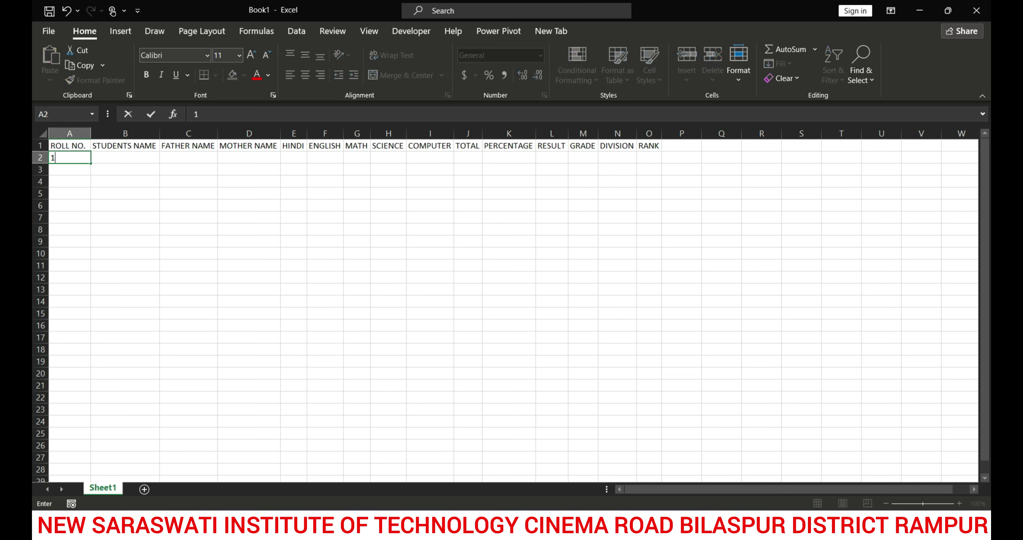
pyautogui.hotkey('ctrl', 'Return')
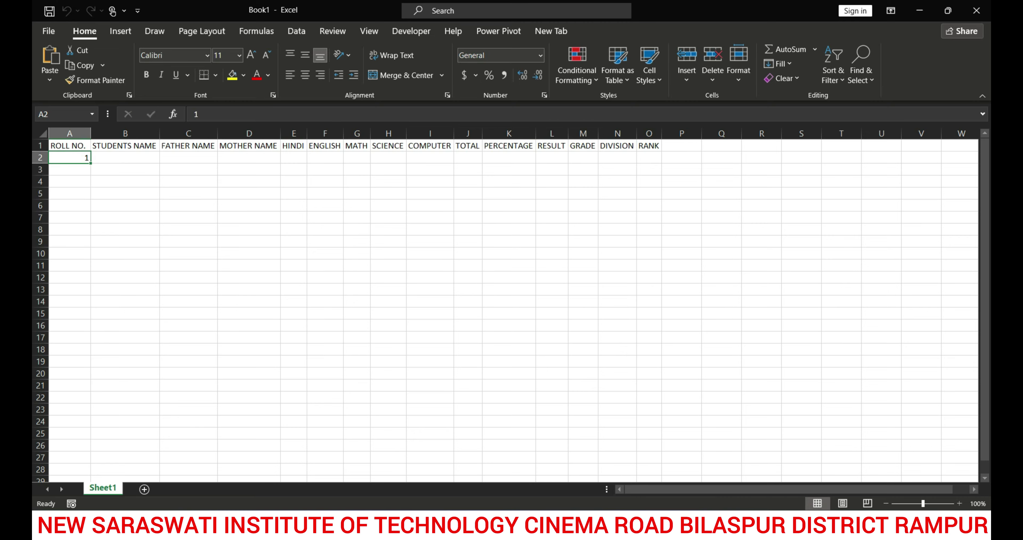
pyautogui.moveTo(90, 163); pyautogui.dragTo(92, 271)
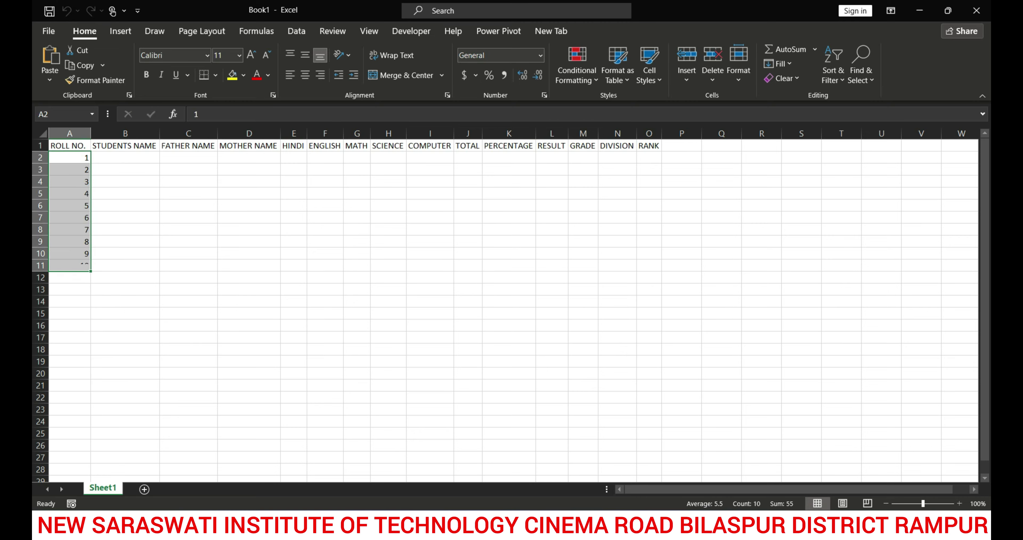
# Enter the student names A1 in B2 and A2 in B3, and fill the series down to A10 in B11
pyautogui.click(125, 157)
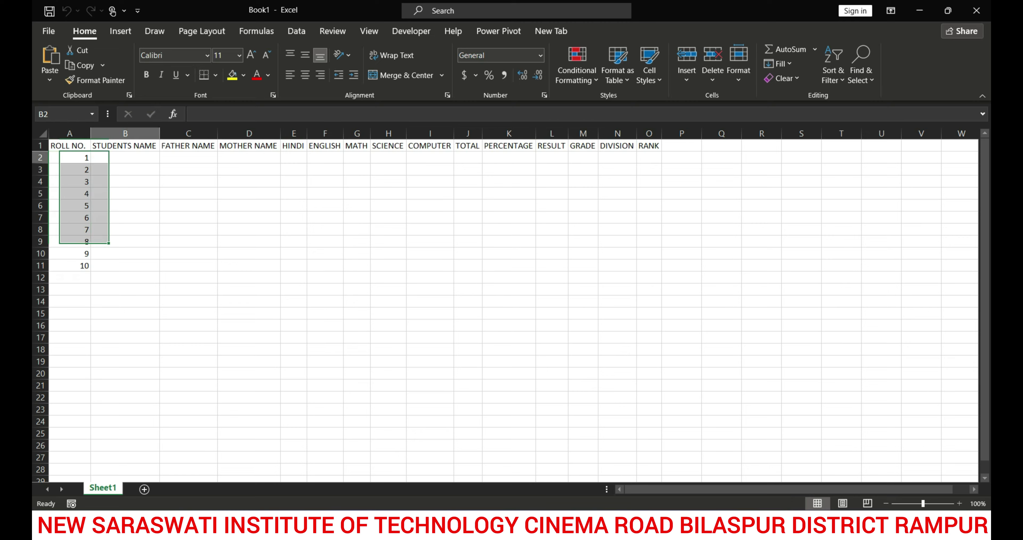
pyautogui.write('A1')
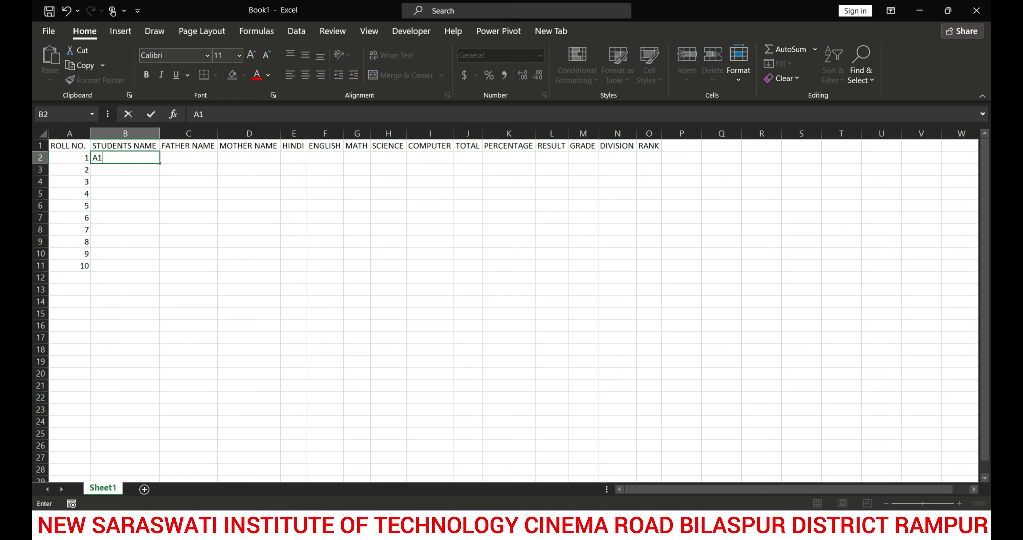
pyautogui.press('Return')
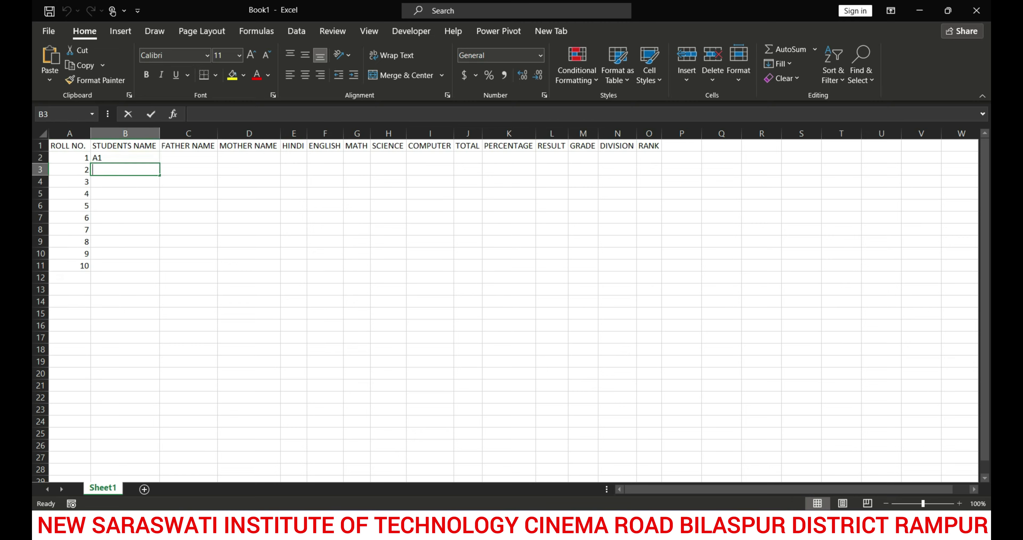
pyautogui.write('A2')
pyautogui.press('Up')
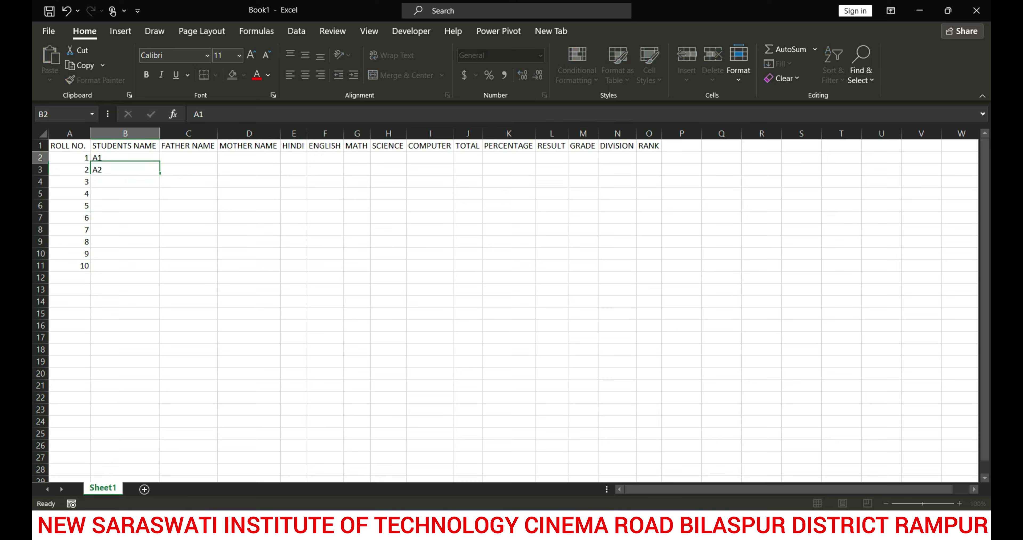
pyautogui.press('F2')
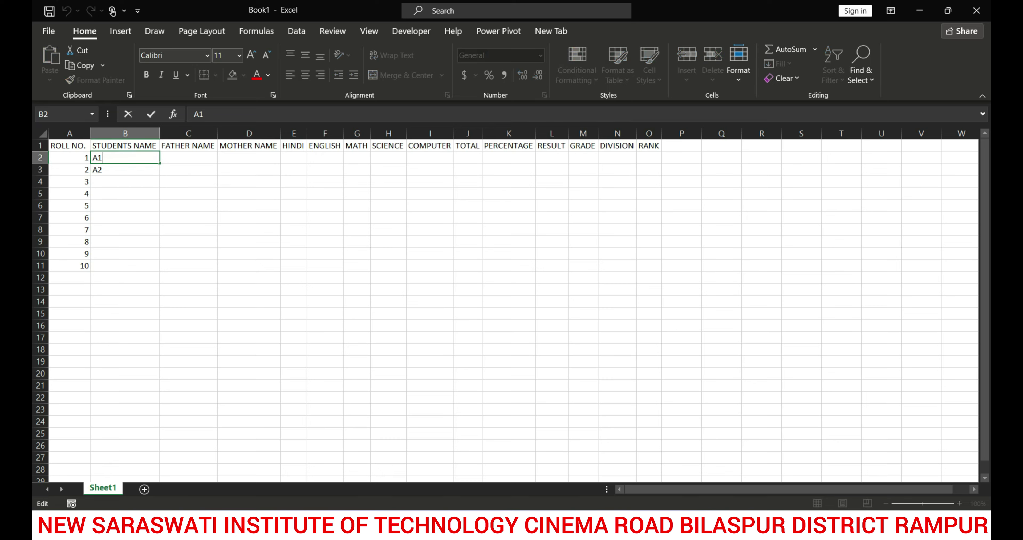
pyautogui.press('Return')
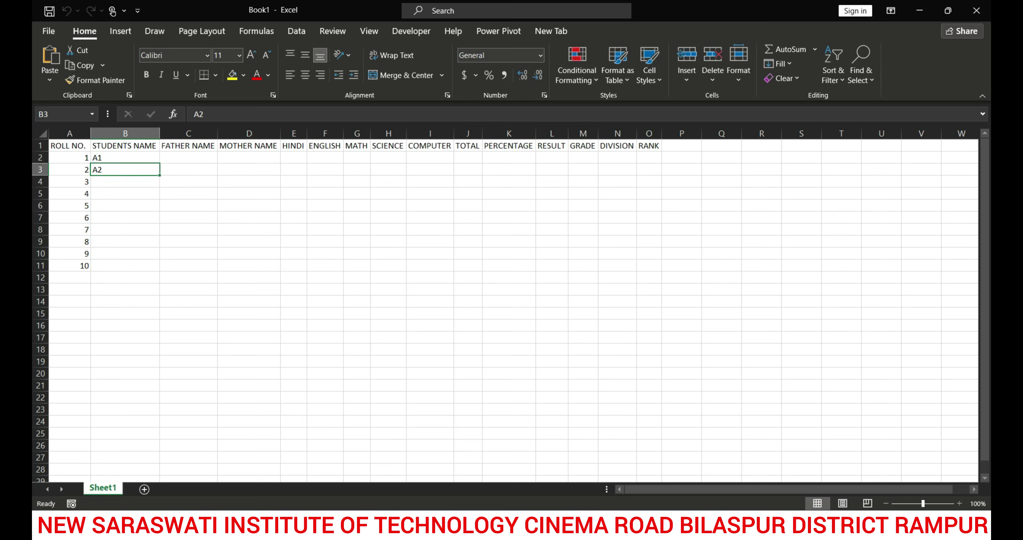
pyautogui.hotkey('shift', 'Down')
pyautogui.press('Up')
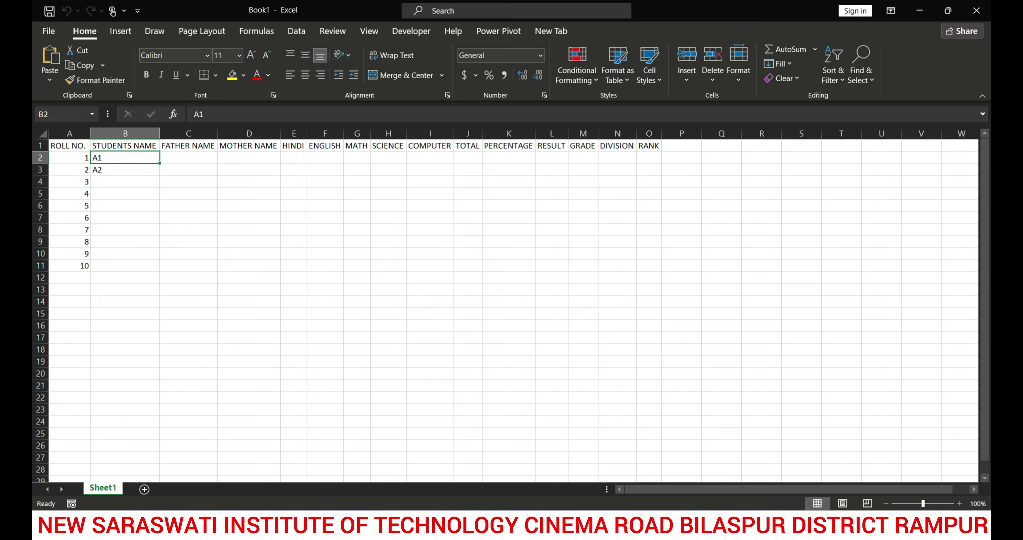
pyautogui.hotkey('shift', 'Down')
pyautogui.moveTo(160, 177); pyautogui.dragTo(160, 270)
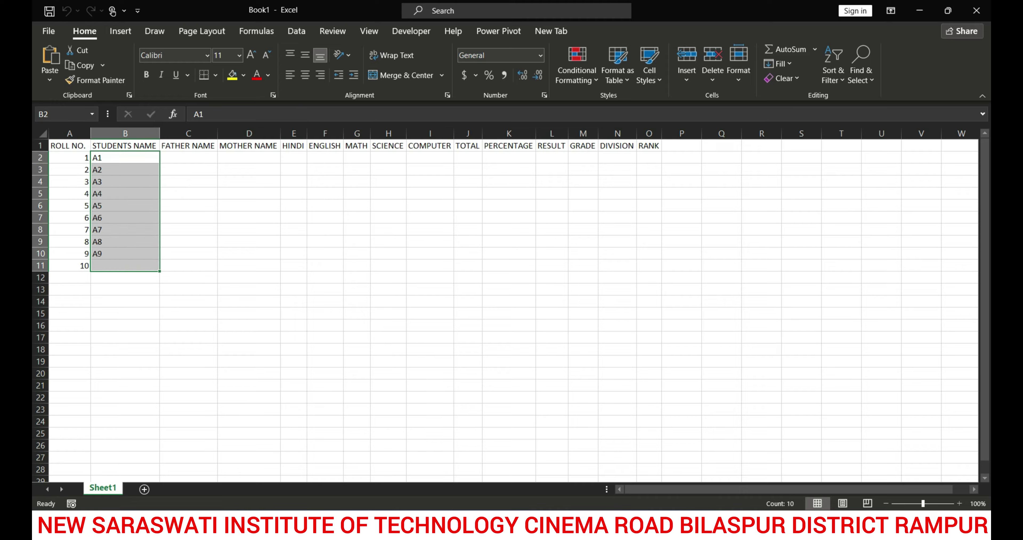
# Enter father name F1 in C2 and mother name M1 in D2, and fill both series down to row 11
pyautogui.press('Right')
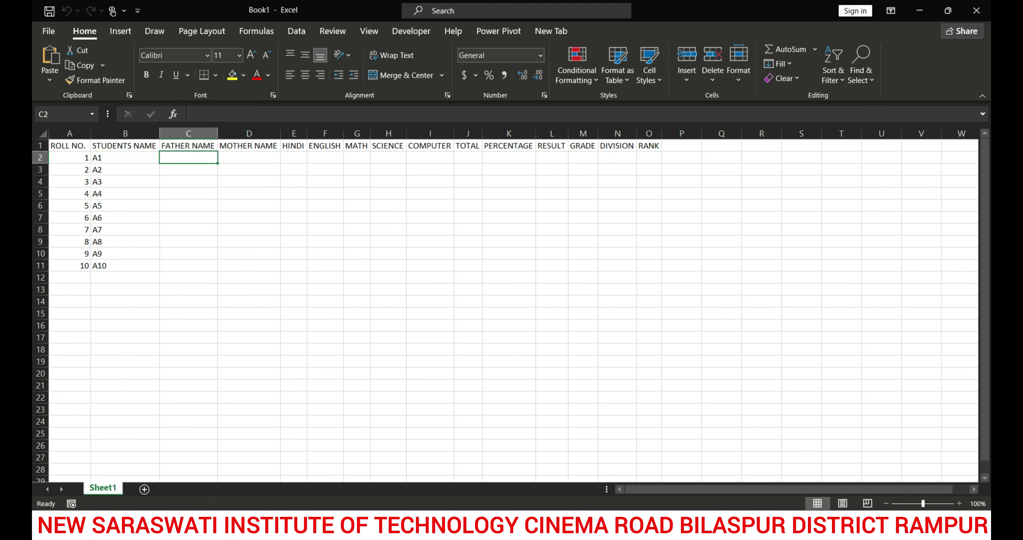
pyautogui.write('F1')
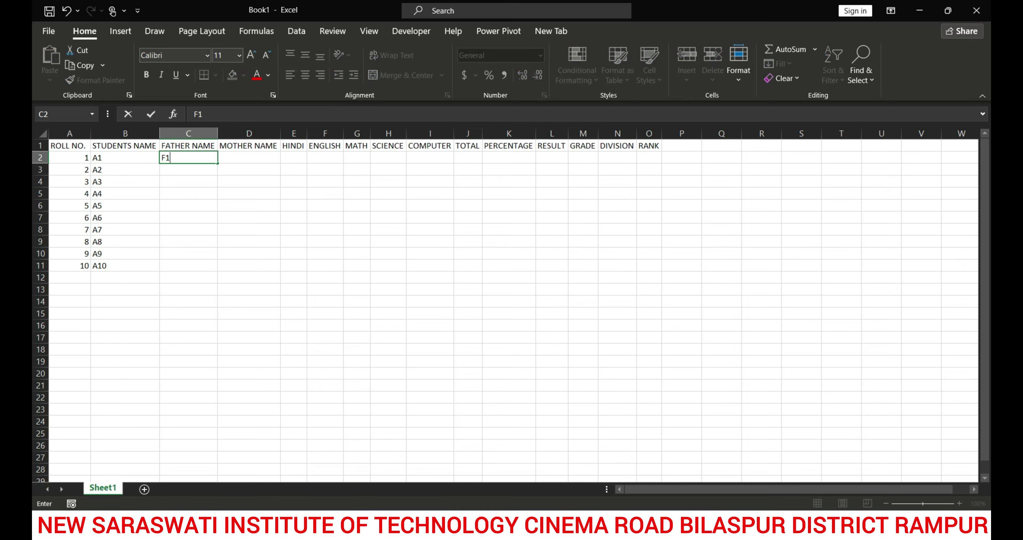
pyautogui.press('Right')
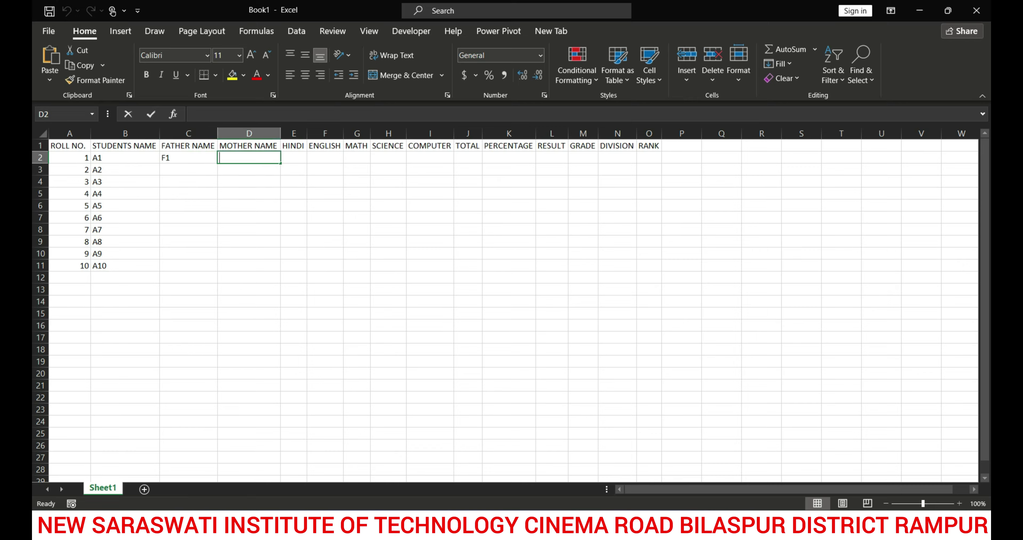
pyautogui.write('M1')
pyautogui.press('Left')
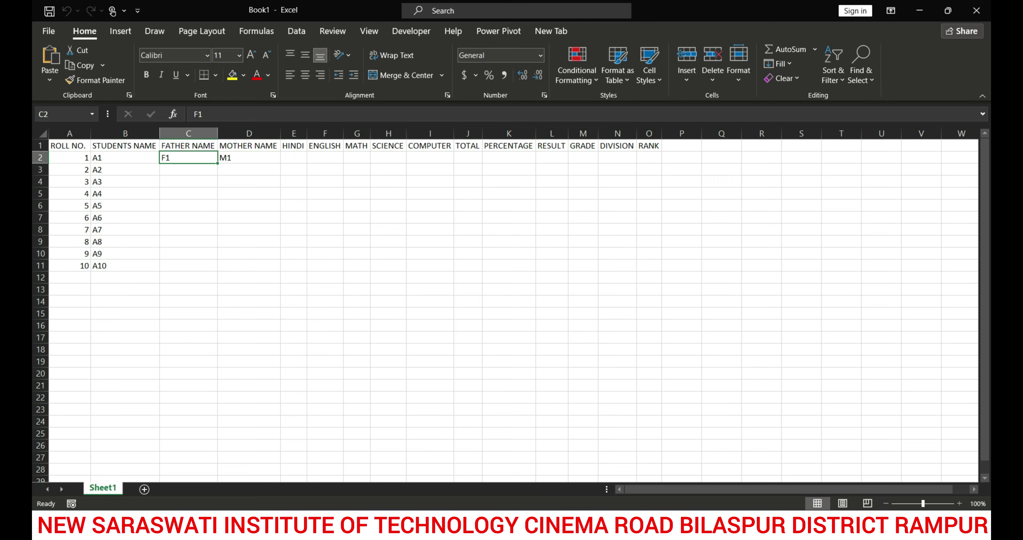
pyautogui.moveTo(218, 163); pyautogui.dragTo(218, 271)
pyautogui.click(249, 157)
pyautogui.doubleClick(281, 163)
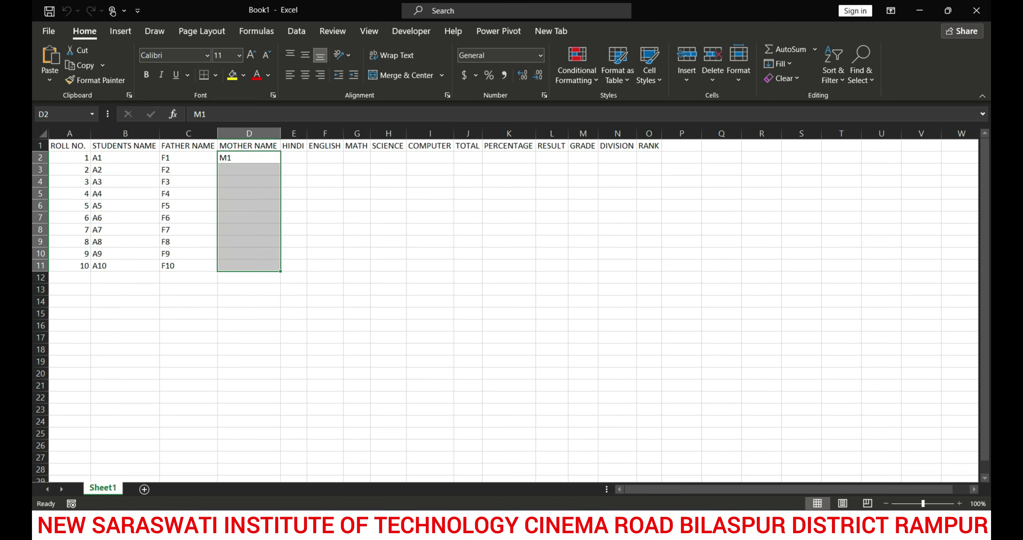
# Enter the formula =RANDBETWEEN(33,99) in E2 to generate a random HINDI mark
pyautogui.click(293, 157)
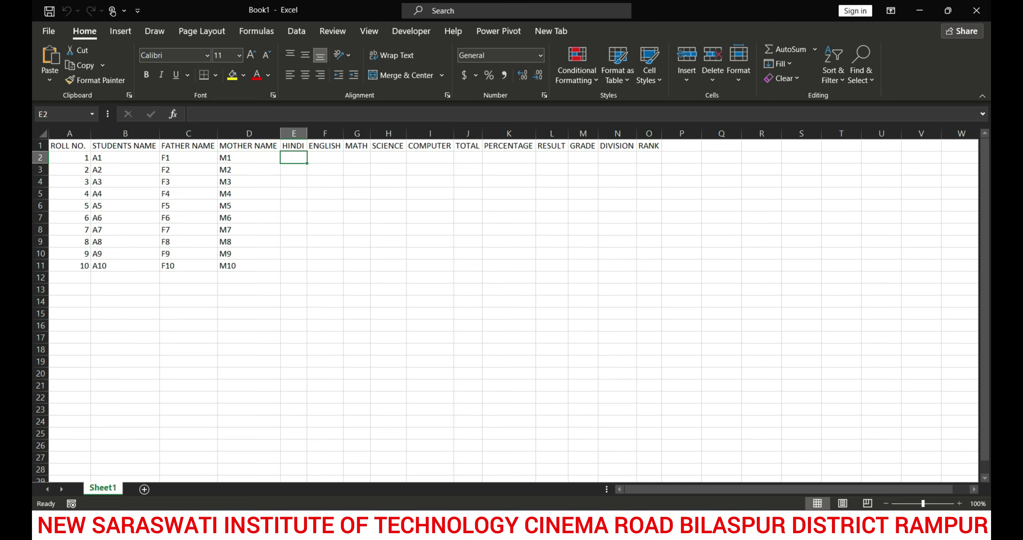
pyautogui.moveTo(293, 158); pyautogui.dragTo(430, 265)
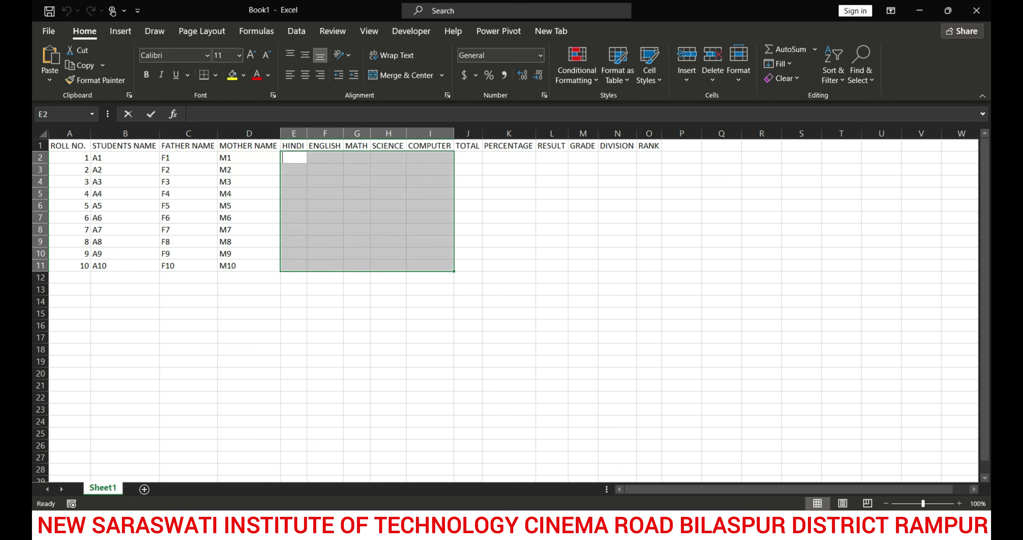
pyautogui.write('=RAND')
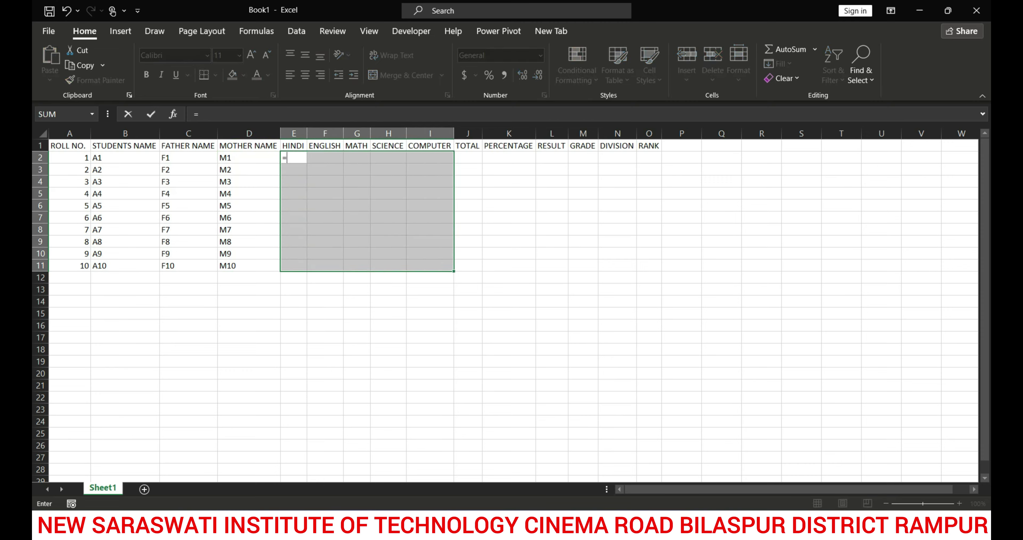
pyautogui.press('Down')
pyautogui.press('Down')
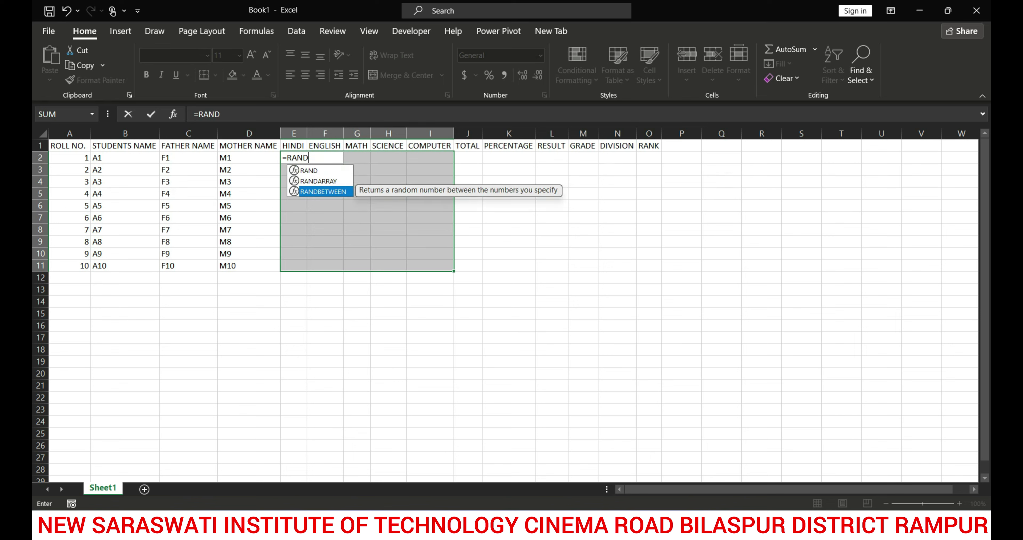
pyautogui.press('Tab')
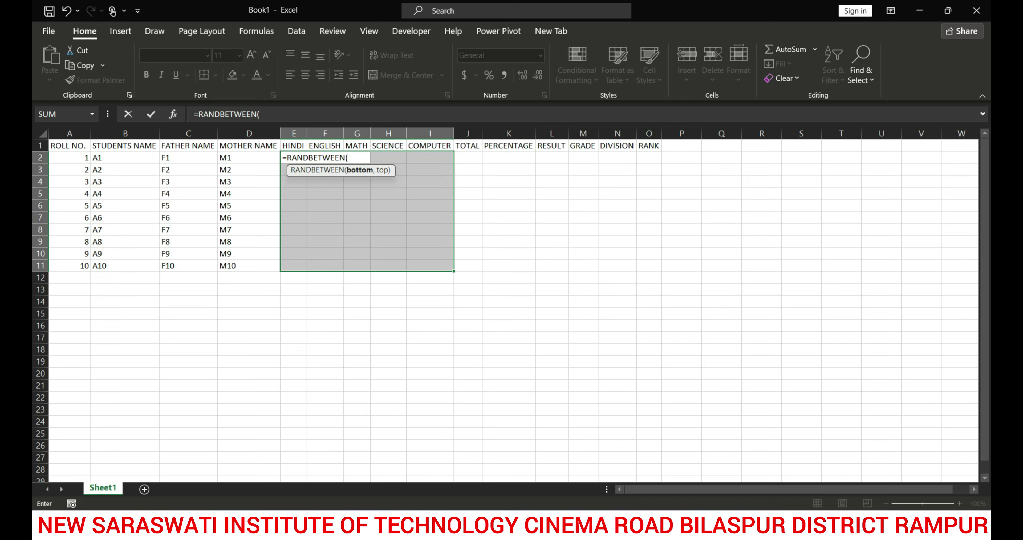
pyautogui.write('33,99')
pyautogui.press('Return')
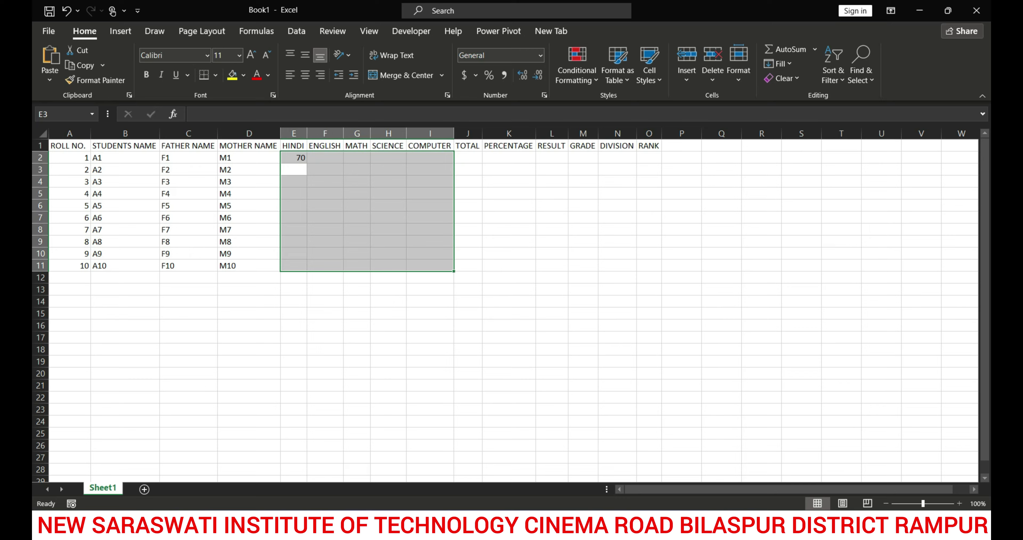
# Apply the RANDBETWEEN formula from E2 to all subject mark cells in E2:I11
pyautogui.click(294, 157)
pyautogui.moveTo(294, 157); pyautogui.dragTo(429, 265)
pyautogui.press('F2')
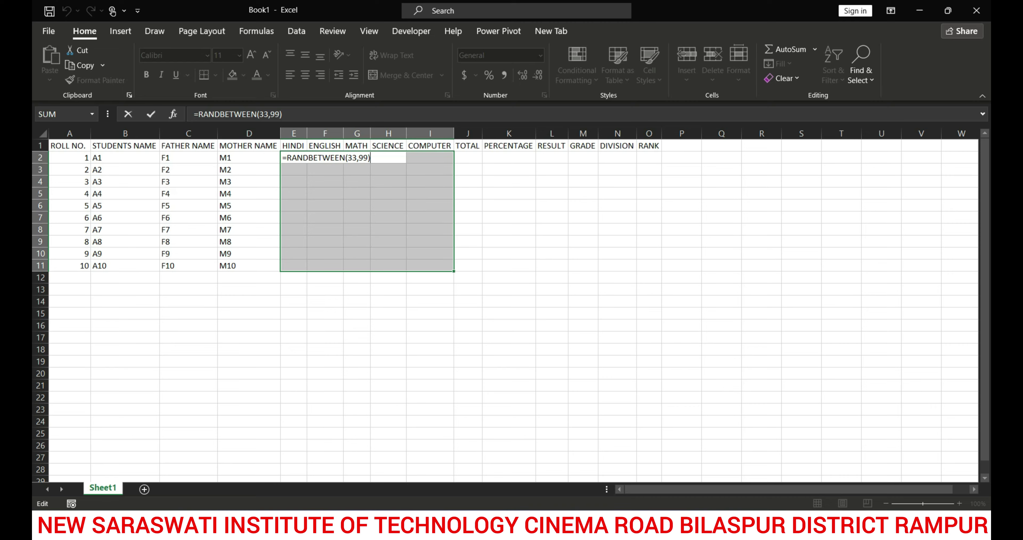
pyautogui.hotkey('ctrl', 'Return')
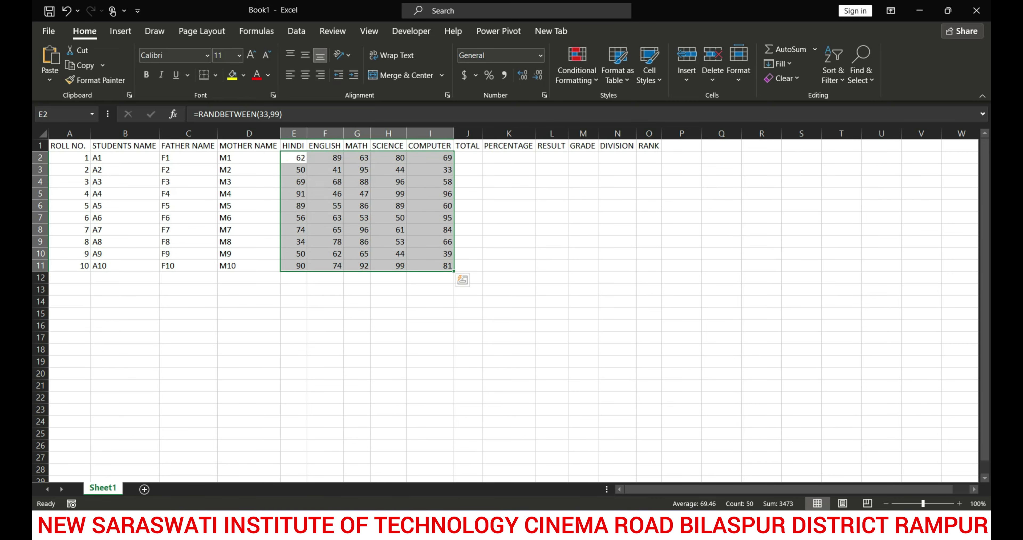
pyautogui.click(468, 158)
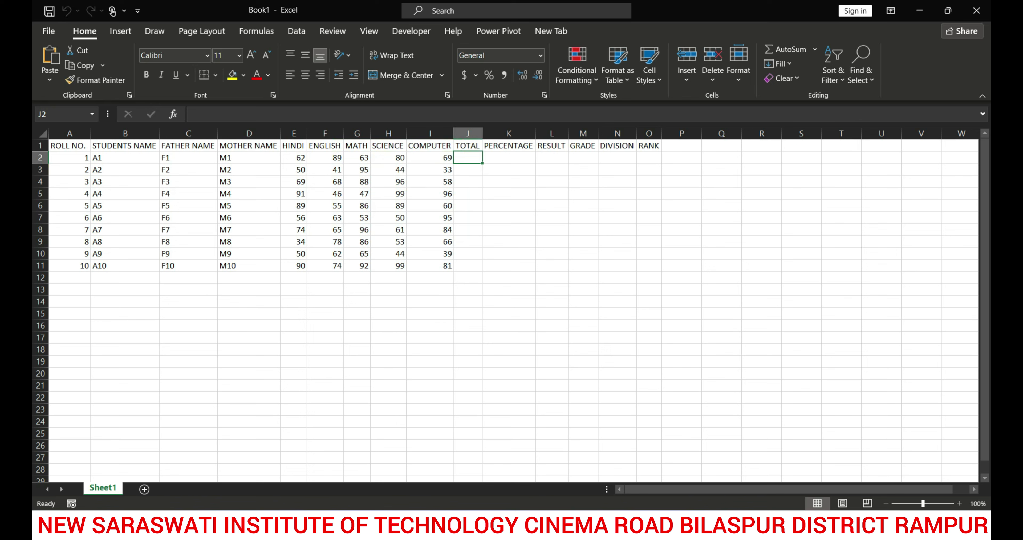
pyautogui.hotkey('ctrl', 'c')
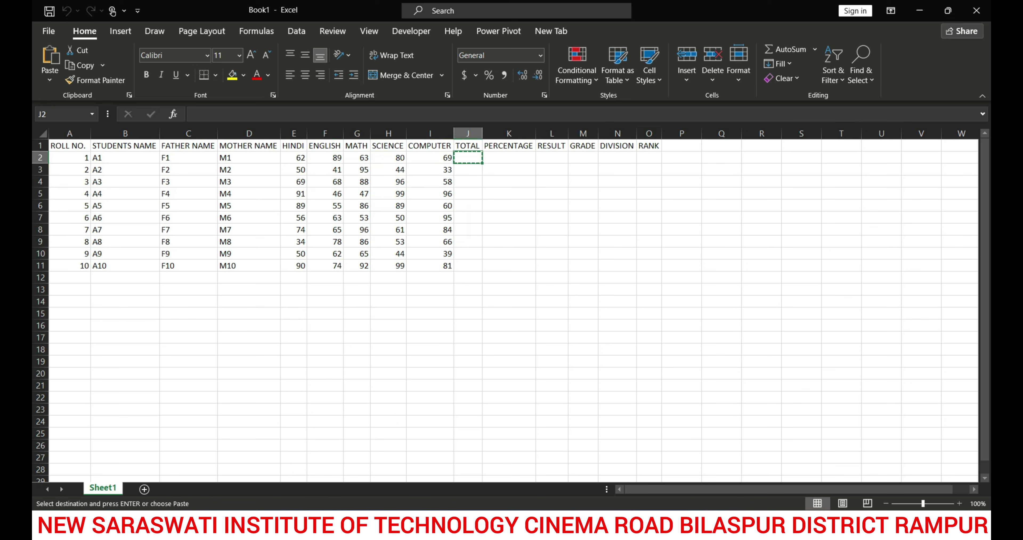
pyautogui.press('Return')
pyautogui.press('Left')
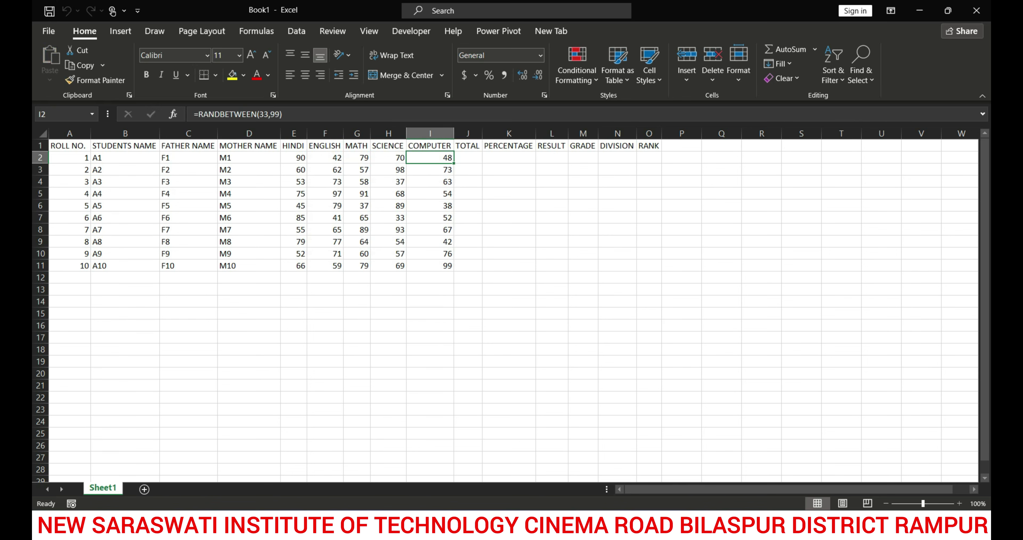
pyautogui.press('Left')
pyautogui.press('Left')
pyautogui.press('Left')
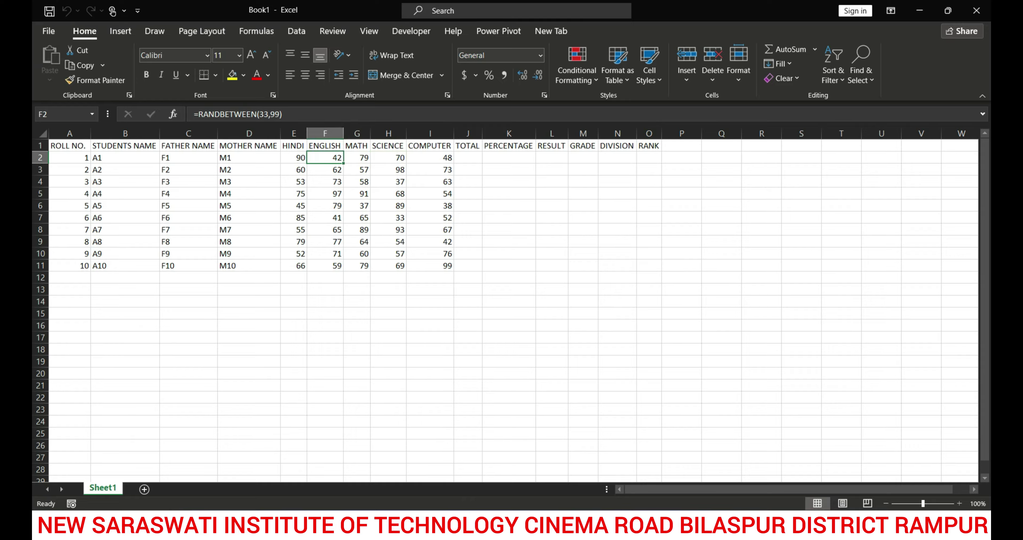
# Replace the random-number formulas in E2:I11 with their fixed values by pasting them over themselves as values
pyautogui.moveTo(294, 157); pyautogui.dragTo(430, 265)
pyautogui.hotkey('ctrl', 'c')
pyautogui.hotkey('ctrl', 'alt', 'v')
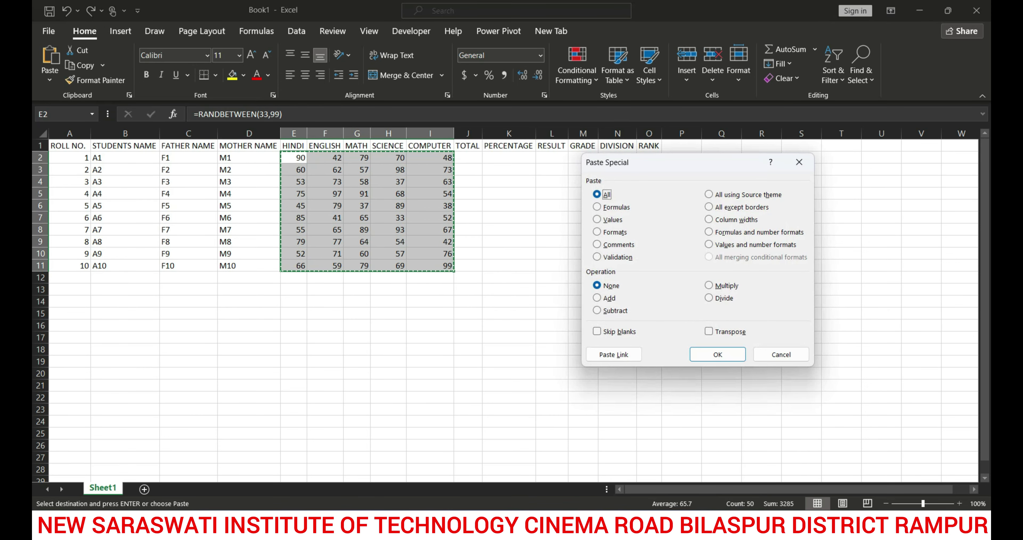
pyautogui.press('v')
pyautogui.press('Return')
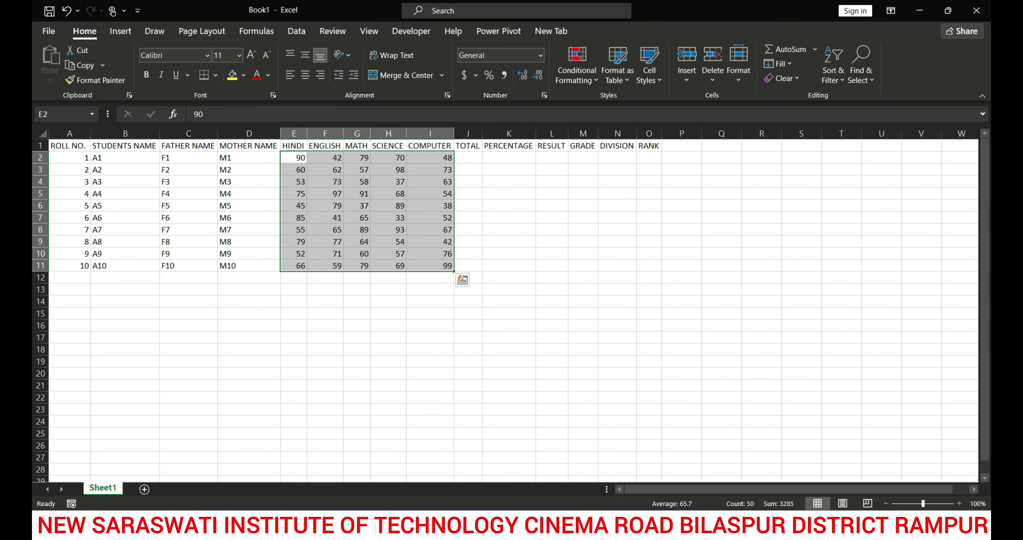
# Total the first student's five subject marks in J2 with a SUM over E2:I2
pyautogui.click(325, 157)
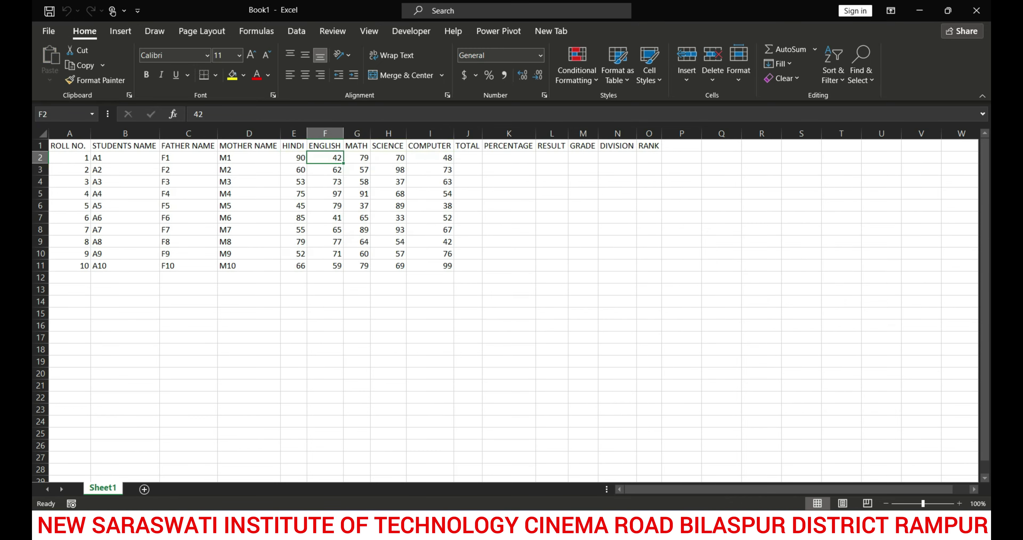
pyautogui.press('Right')
pyautogui.press('Right')
pyautogui.press('Right')
pyautogui.press('Right')
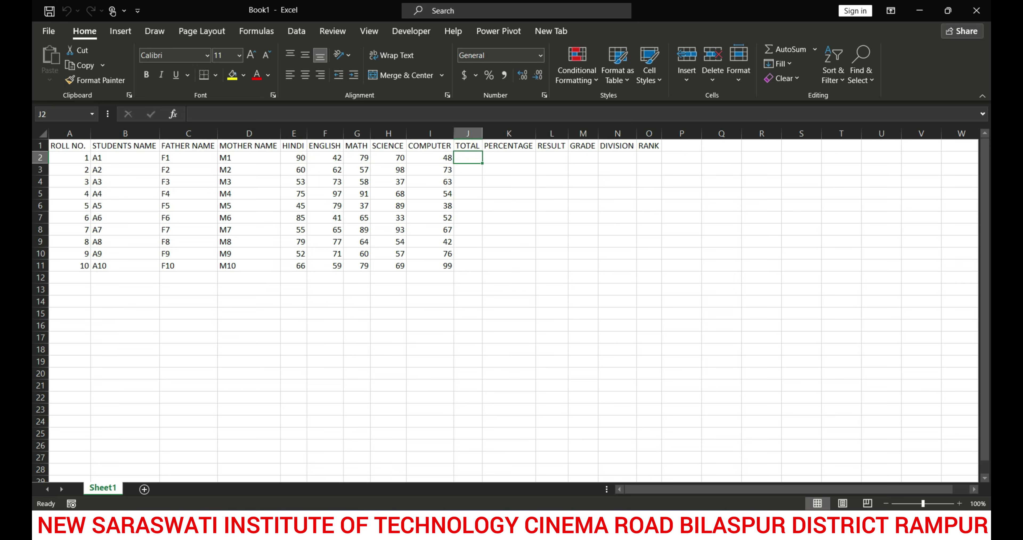
pyautogui.write('=SUM')
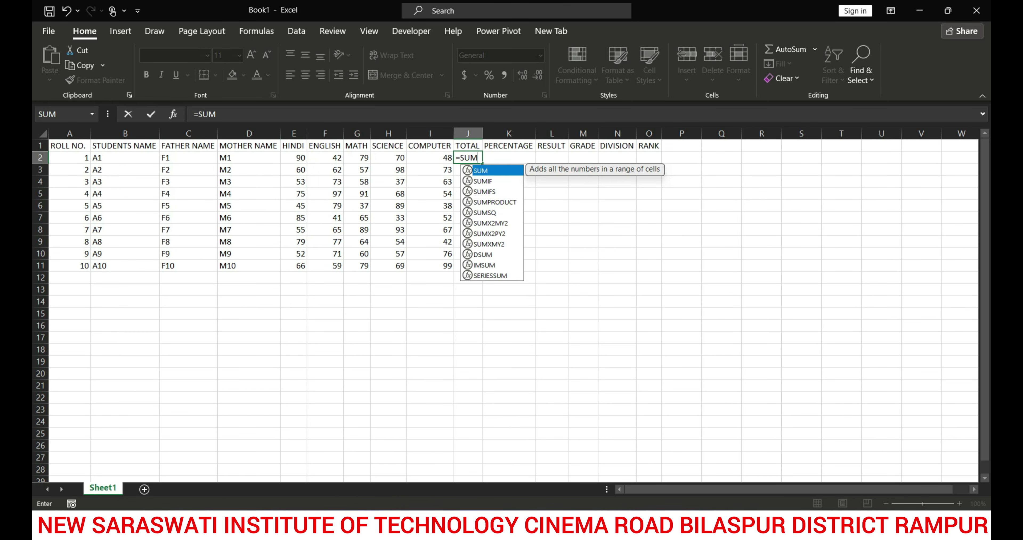
pyautogui.write('(')
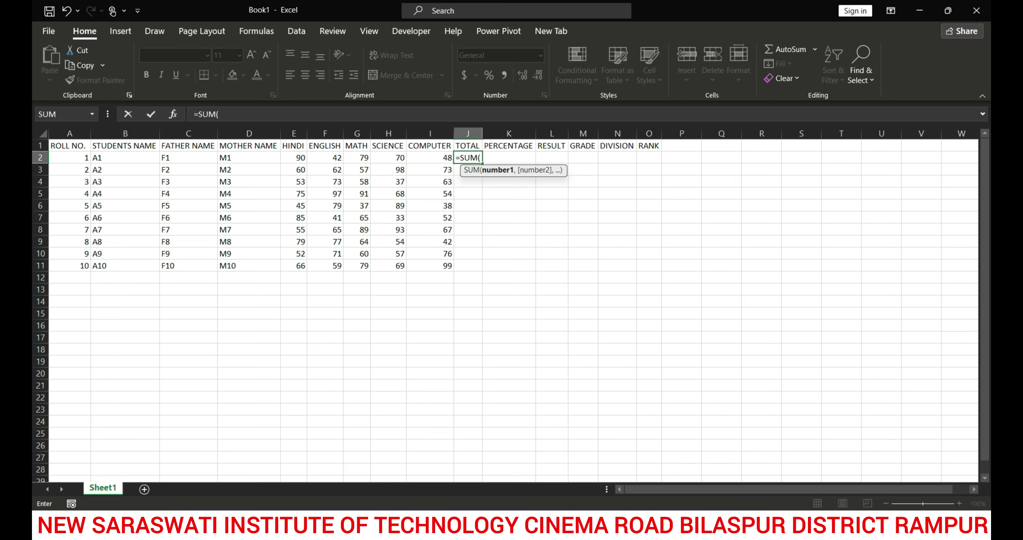
pyautogui.moveTo(298, 157); pyautogui.dragTo(445, 159)
pyautogui.press('Return')
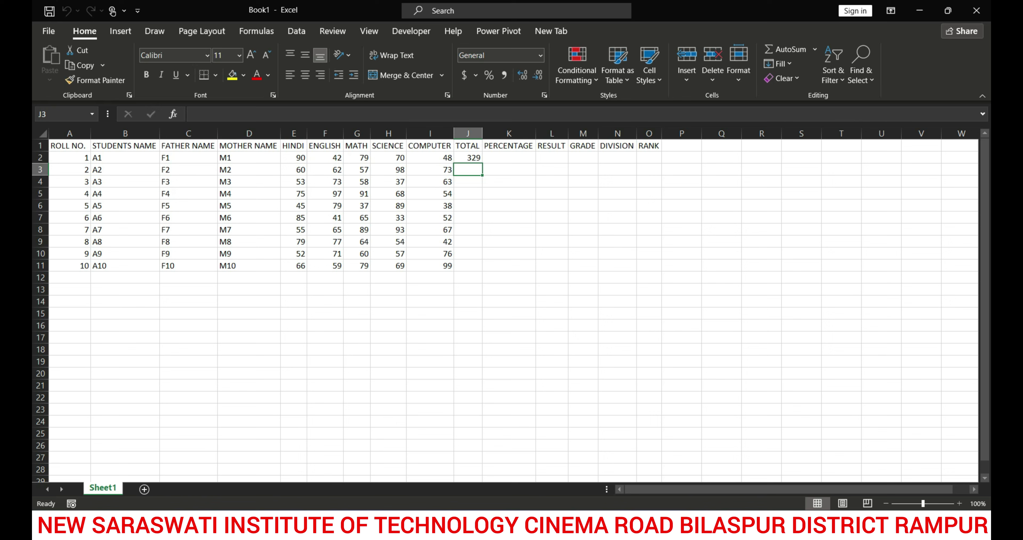
# Add the second student's five subject marks in J3 with the formula =E3+F3+G3+H3+I3
pyautogui.write('=')
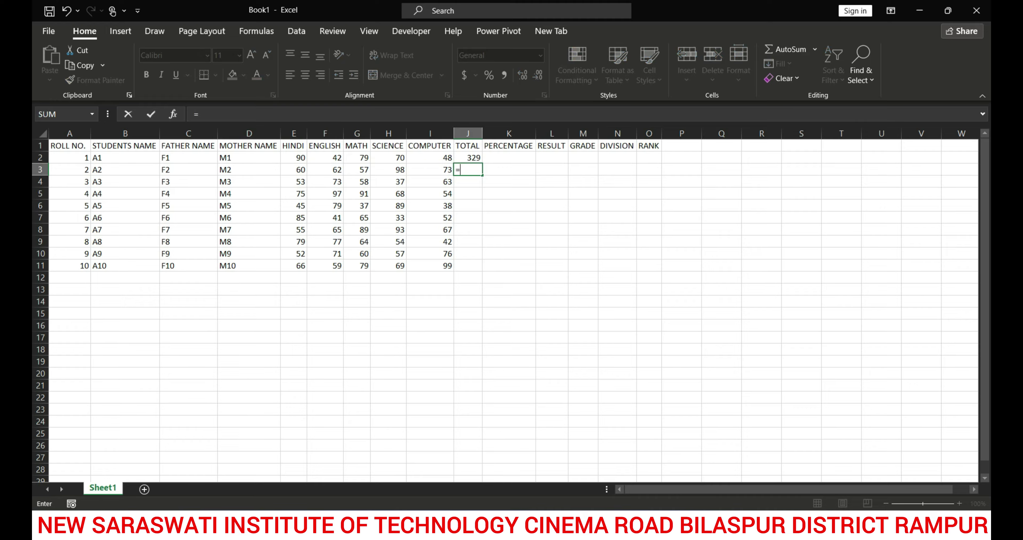
pyautogui.click(294, 170)
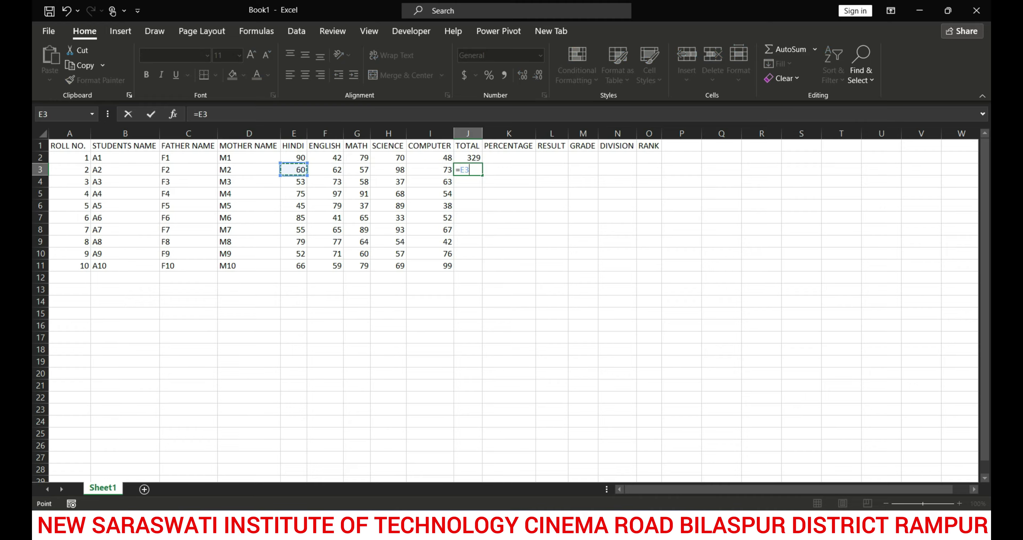
pyautogui.write('+')
pyautogui.click(325, 170)
pyautogui.write('+')
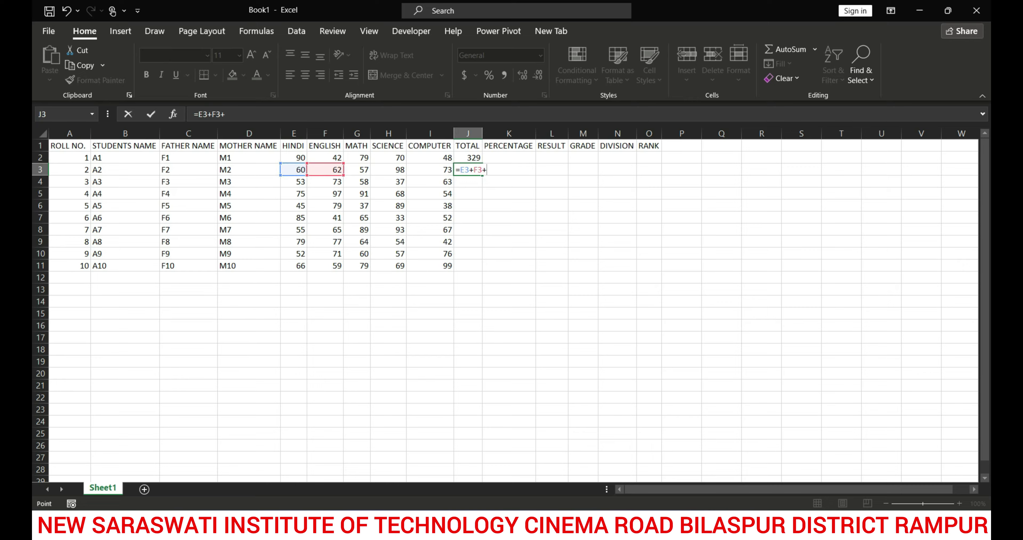
pyautogui.click(357, 169)
pyautogui.write('+')
pyautogui.click(388, 169)
pyautogui.write('+')
pyautogui.click(429, 170)
pyautogui.write('+')
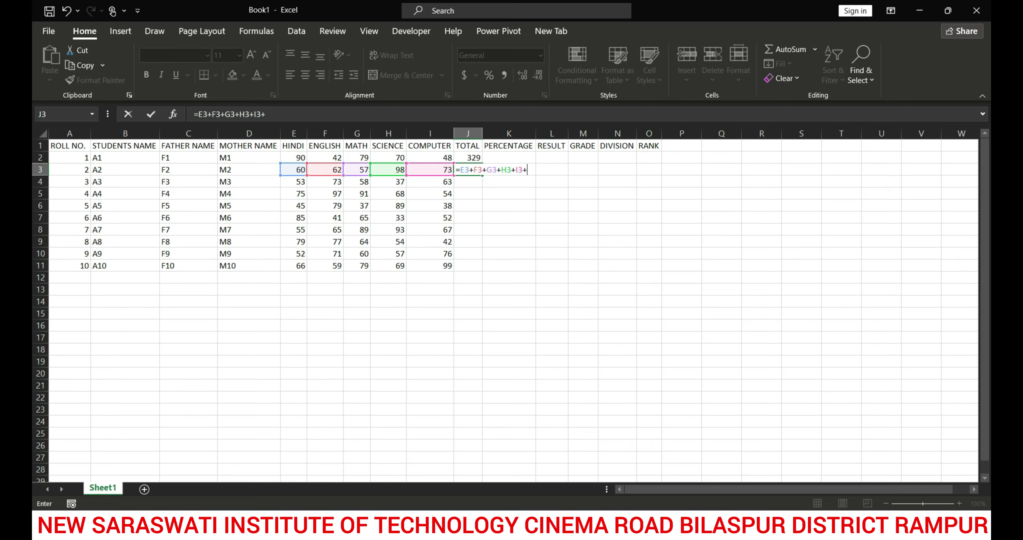
pyautogui.press('BackSpace')
pyautogui.press('Return')
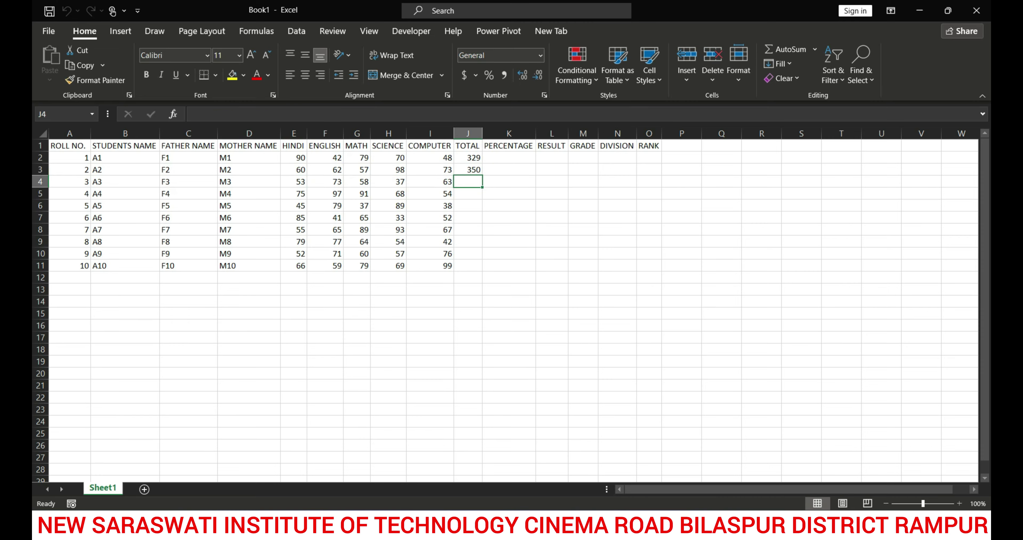
# Clear the total formulas from J2:J3
pyautogui.click(468, 170)
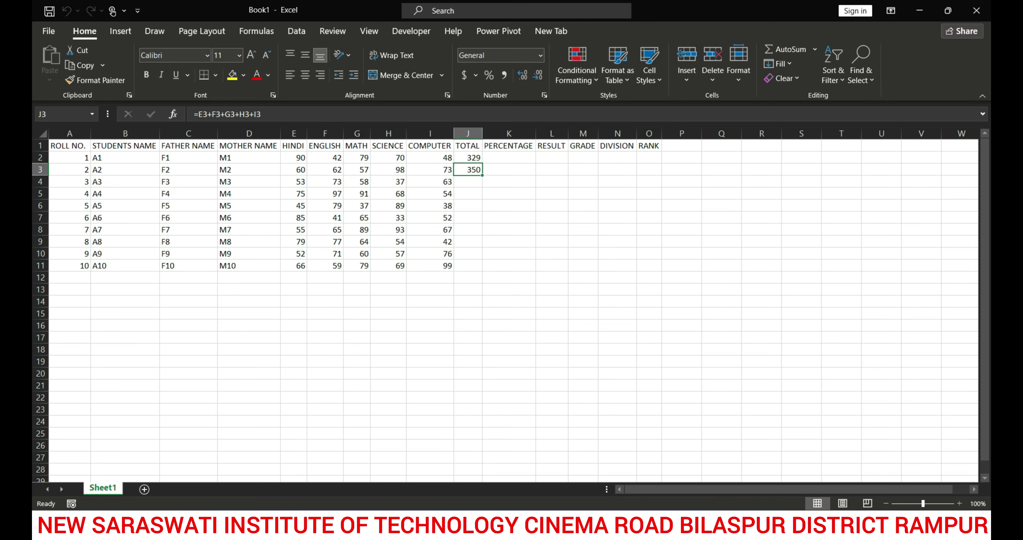
pyautogui.moveTo(468, 157); pyautogui.dragTo(467, 170)
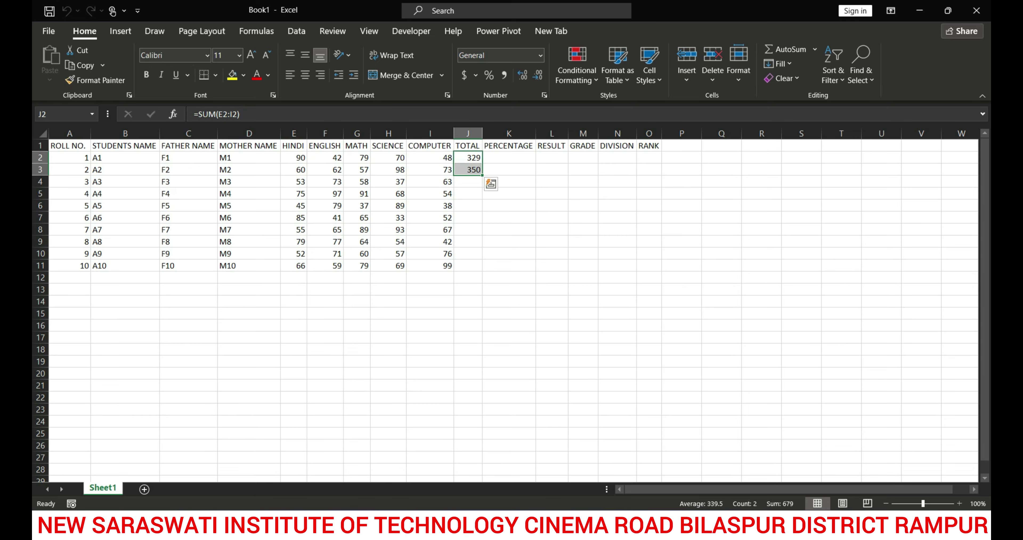
pyautogui.press('Delete')
pyautogui.click(509, 194)
# Total the first student's marks in J2 with =SUM(E2,F2,G2,H2,I2), listing each subject cell separately
pyautogui.doubleClick(467, 157)
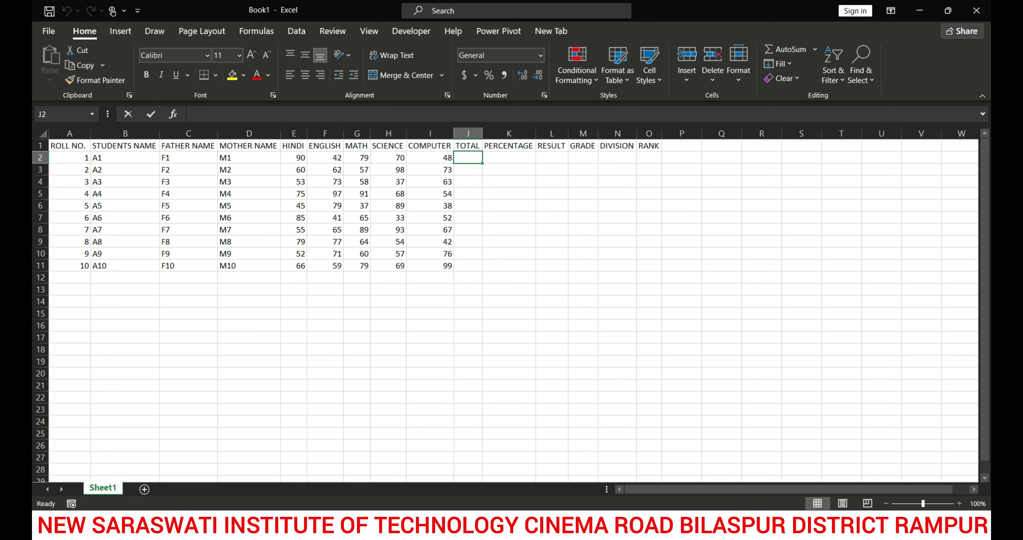
pyautogui.write('=SU')
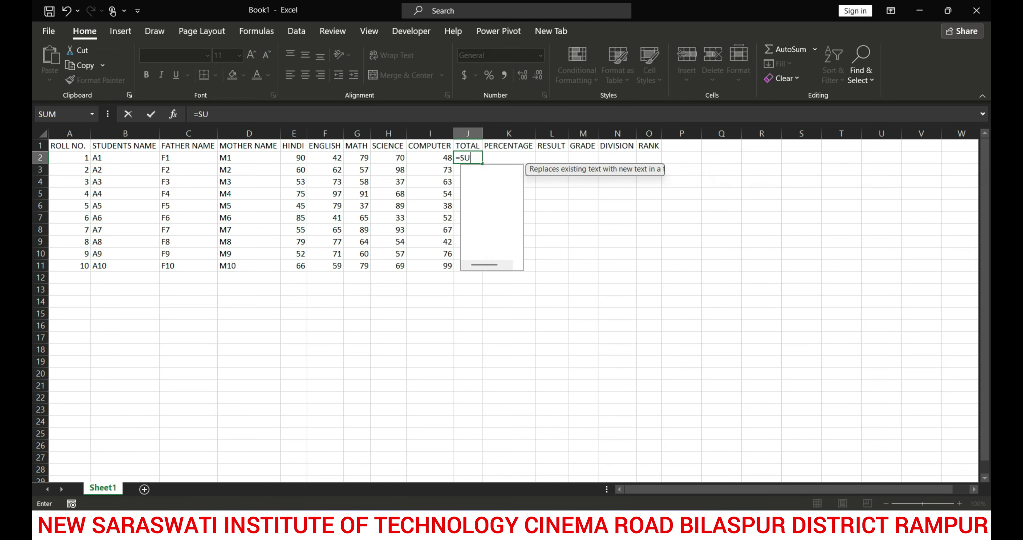
pyautogui.write('M(')
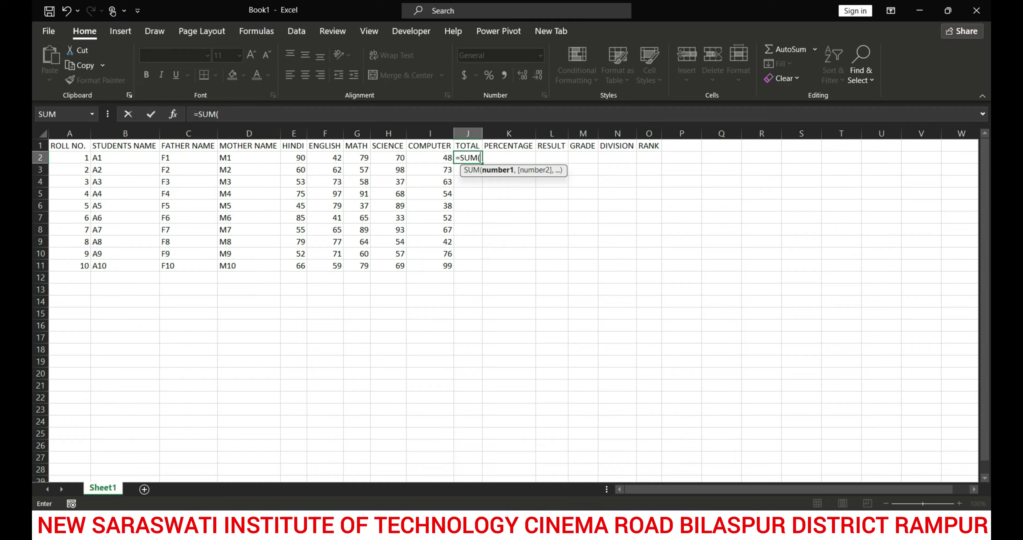
pyautogui.click(294, 157)
pyautogui.write(',')
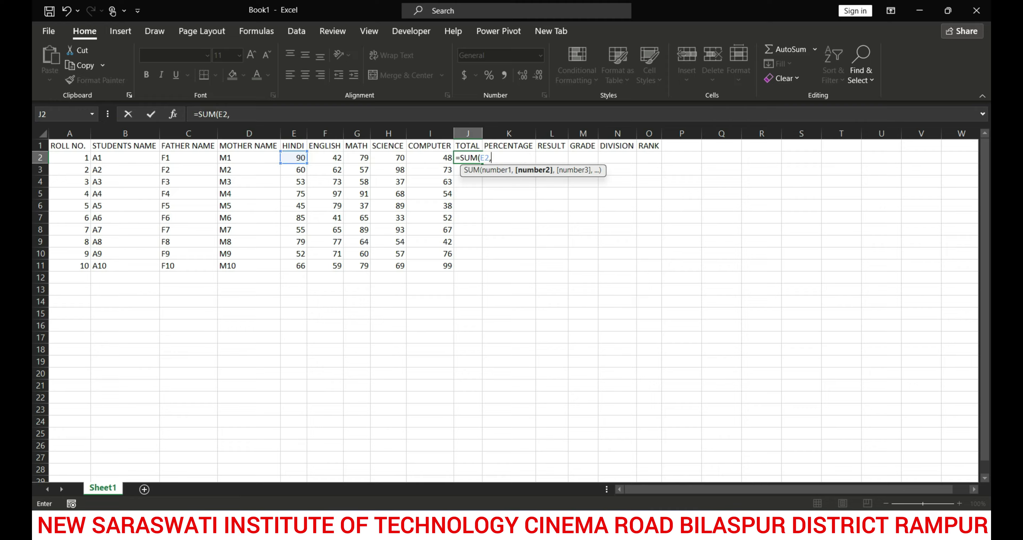
pyautogui.click(325, 157)
pyautogui.write(',')
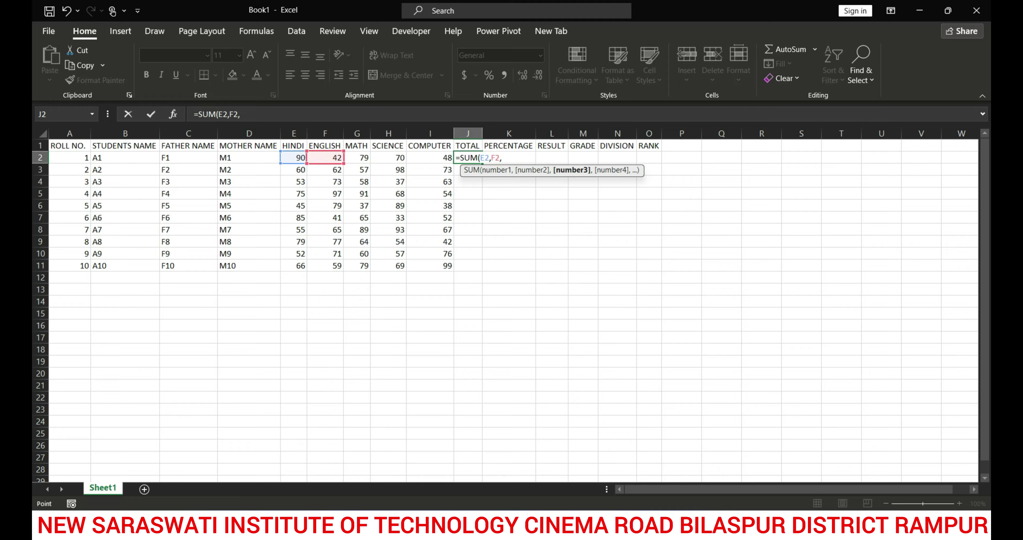
pyautogui.click(356, 157)
pyautogui.write(',')
pyautogui.click(388, 157)
pyautogui.write(',')
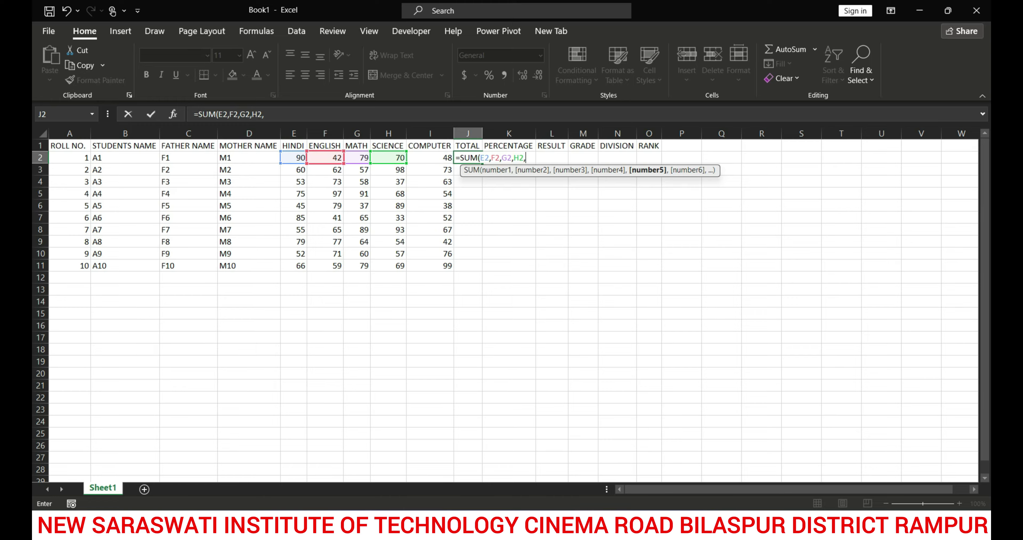
pyautogui.click(430, 158)
pyautogui.write(',')
pyautogui.press('BackSpace')
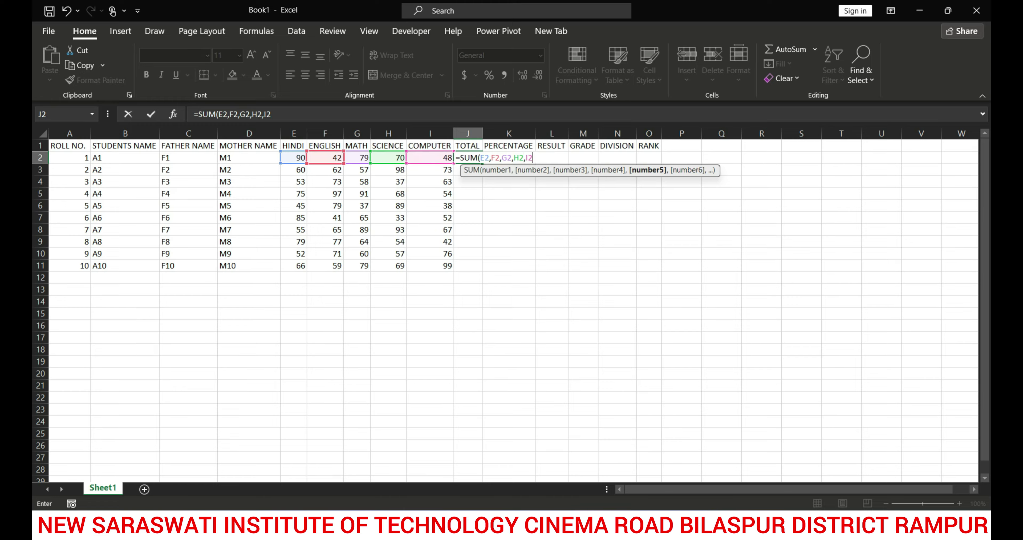
pyautogui.press('Return')
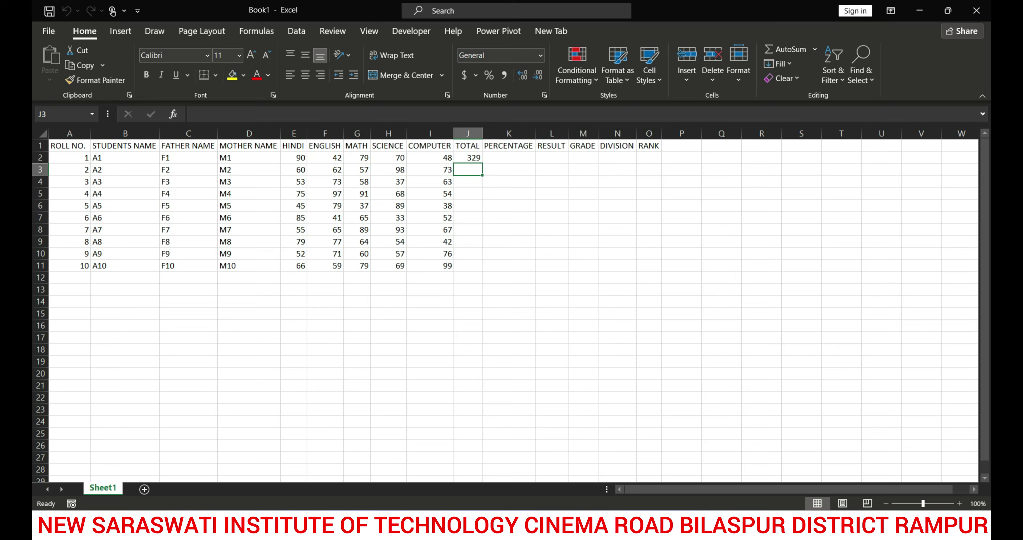
# AutoSum the second student's marks E3:I3 in J3 and fill the formula down to J11
pyautogui.write('=')
pyautogui.hotkey('alt', '=')
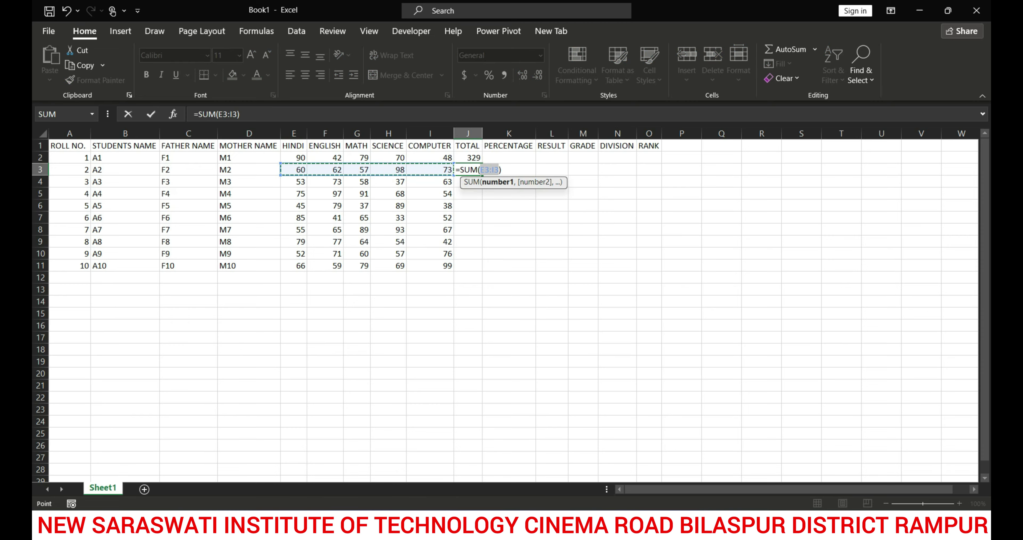
pyautogui.press('Return')
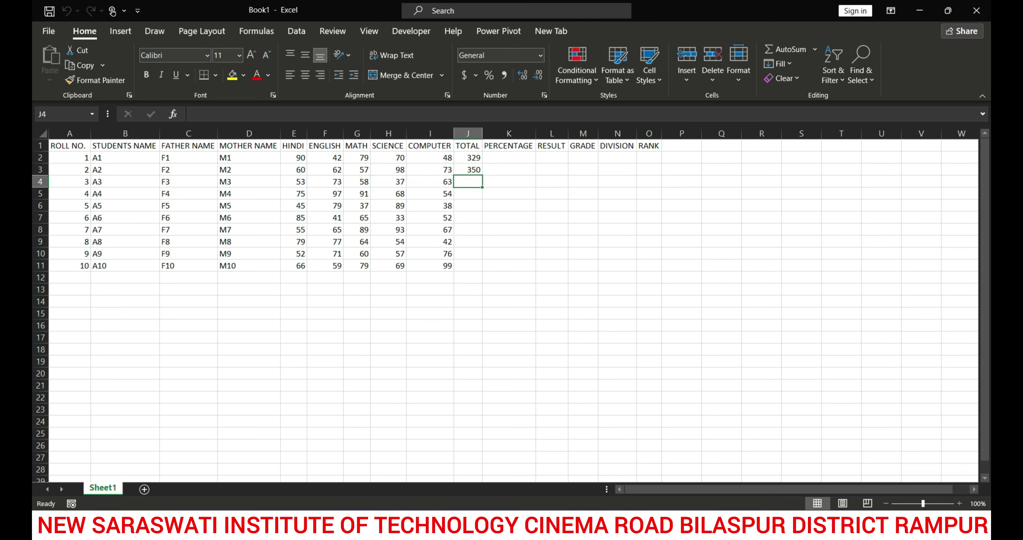
pyautogui.click(468, 170)
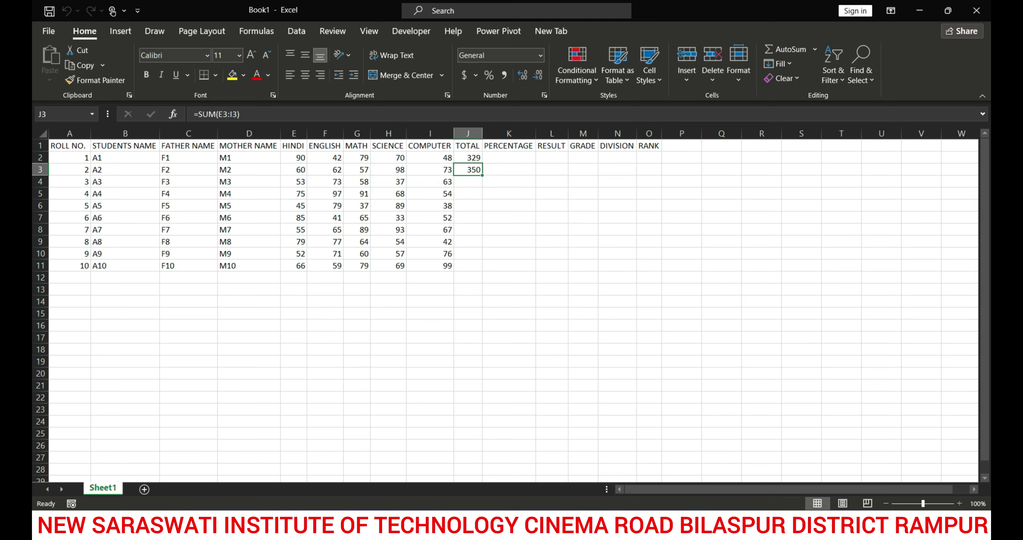
pyautogui.doubleClick(482, 175)
# Enter 500 in S5 and 329 in S6 as example figures for the percentage calculation
pyautogui.click(508, 158)
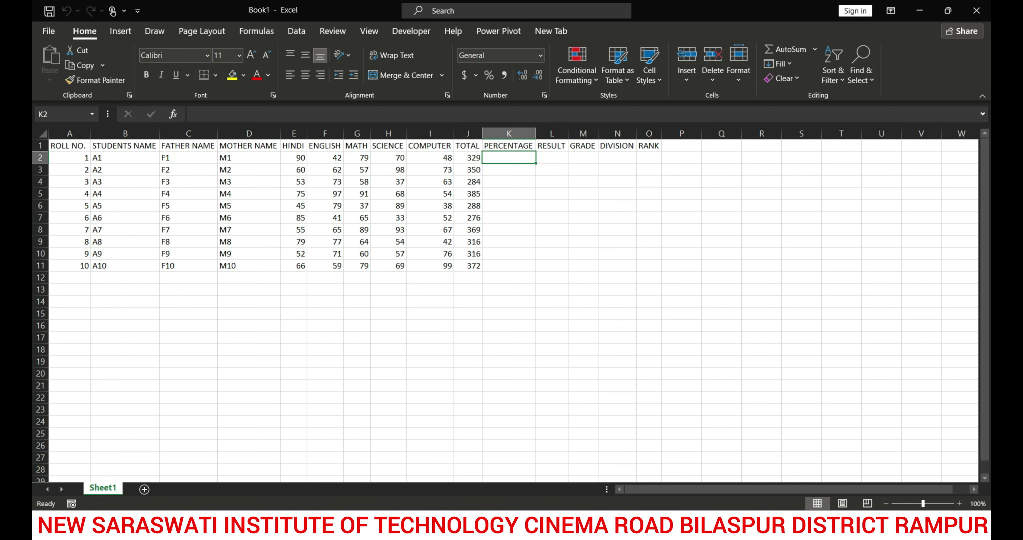
pyautogui.click(801, 193)
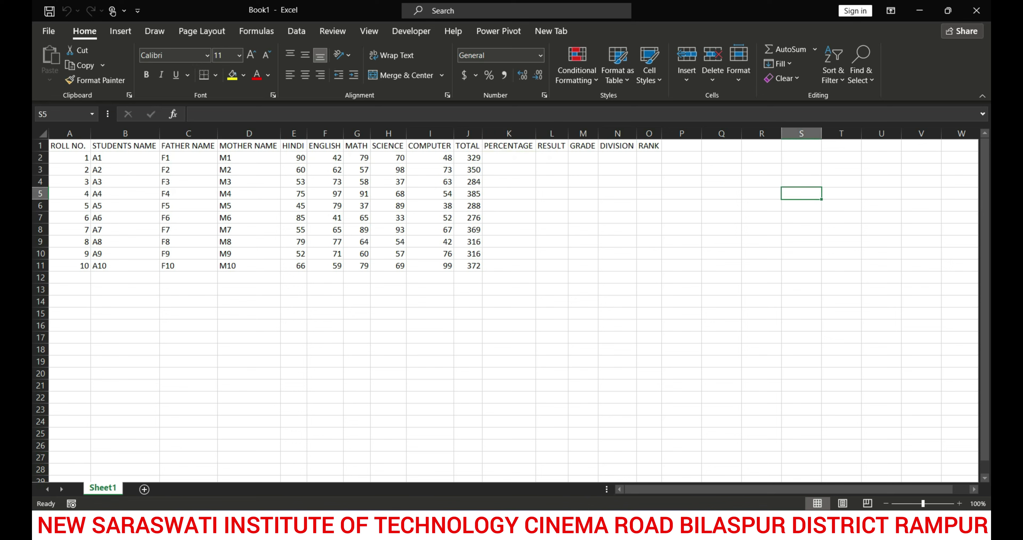
pyautogui.write('500')
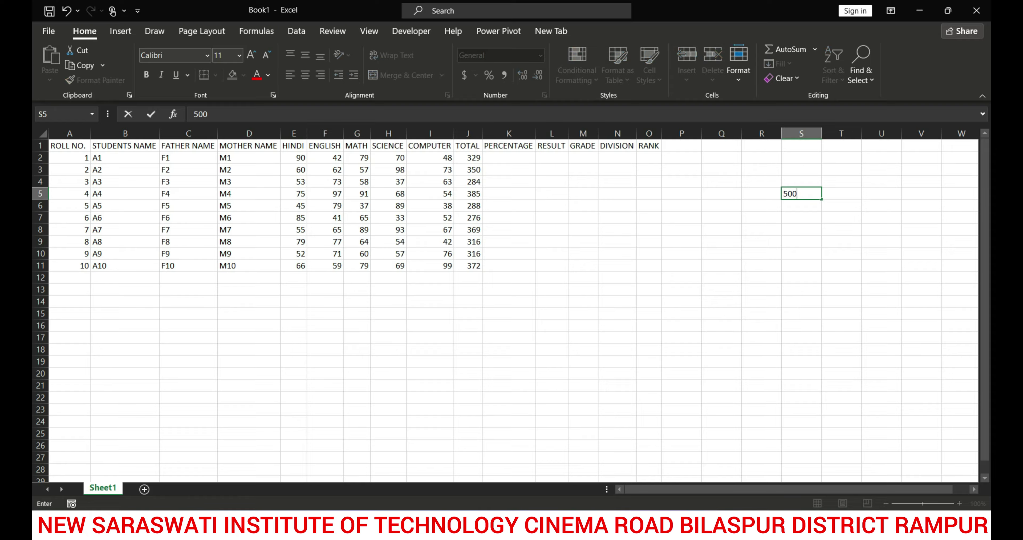
pyautogui.press('Return')
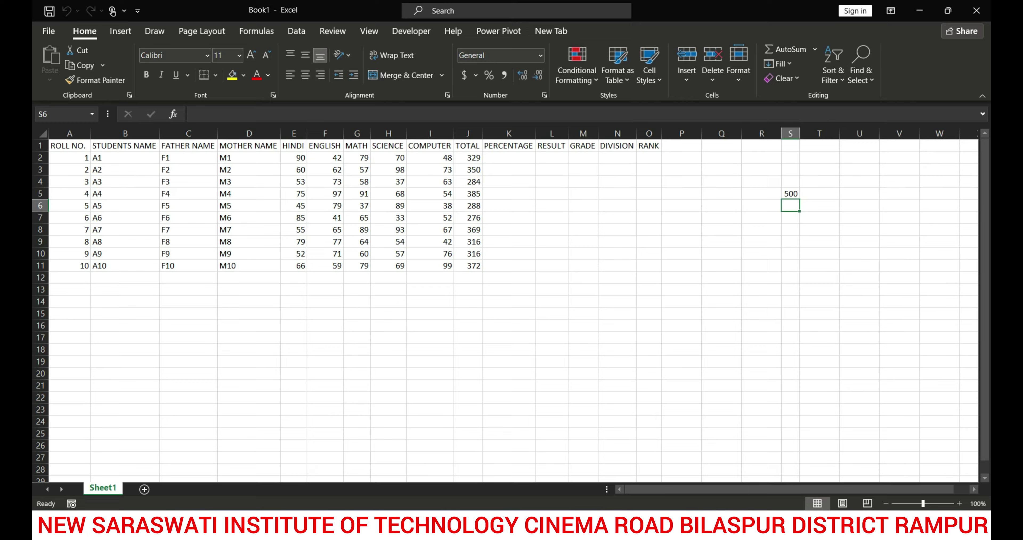
pyautogui.press('F2')
pyautogui.write('329')
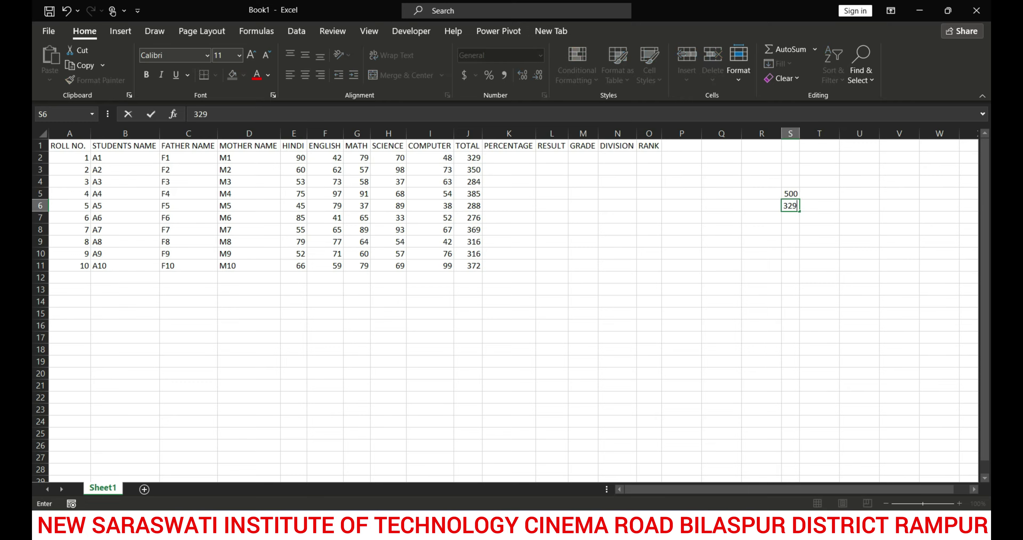
pyautogui.press('Return')
# Label the example figures with TOTAL in T5 and MARKS in T6
pyautogui.press('Up')
pyautogui.press('Up')
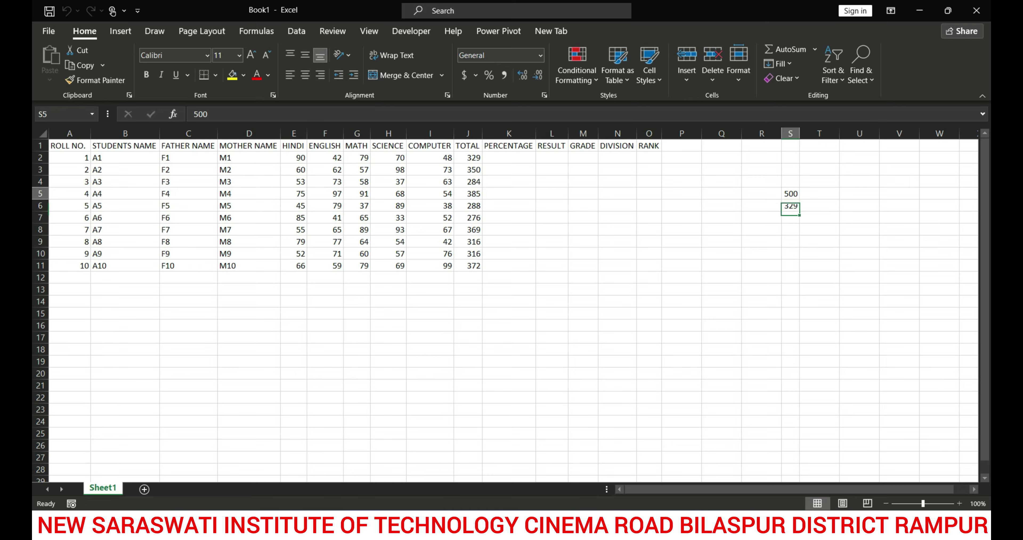
pyautogui.hotkey('shift', 'Down')
pyautogui.press('Right')
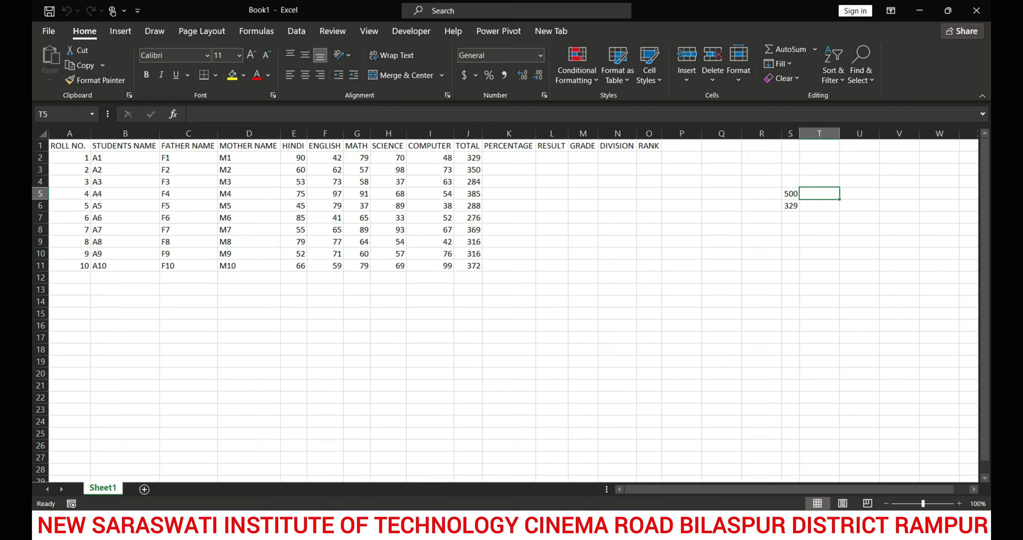
pyautogui.write('TOTAL')
pyautogui.press('Return')
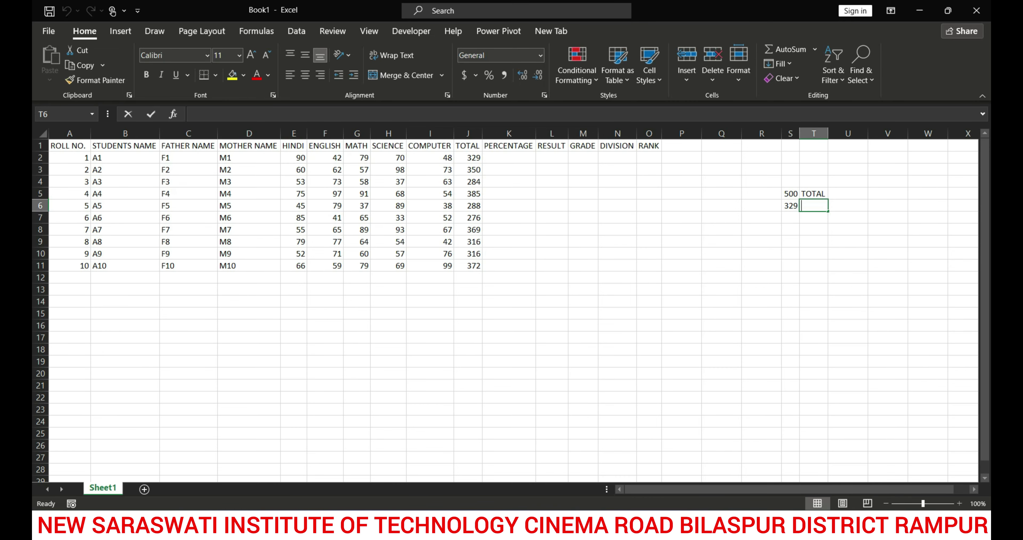
pyautogui.write('MARKS')
pyautogui.press('Return')
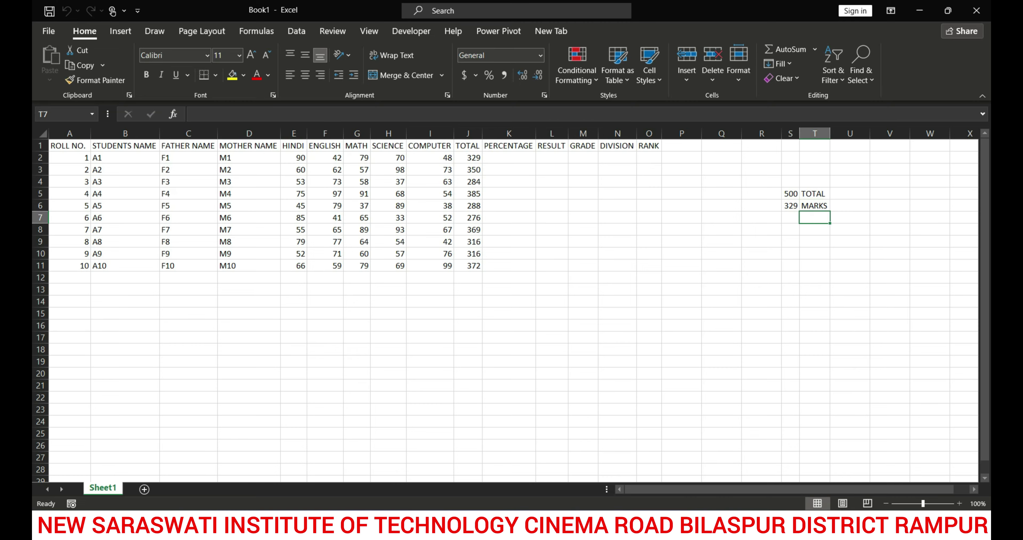
pyautogui.click(790, 194)
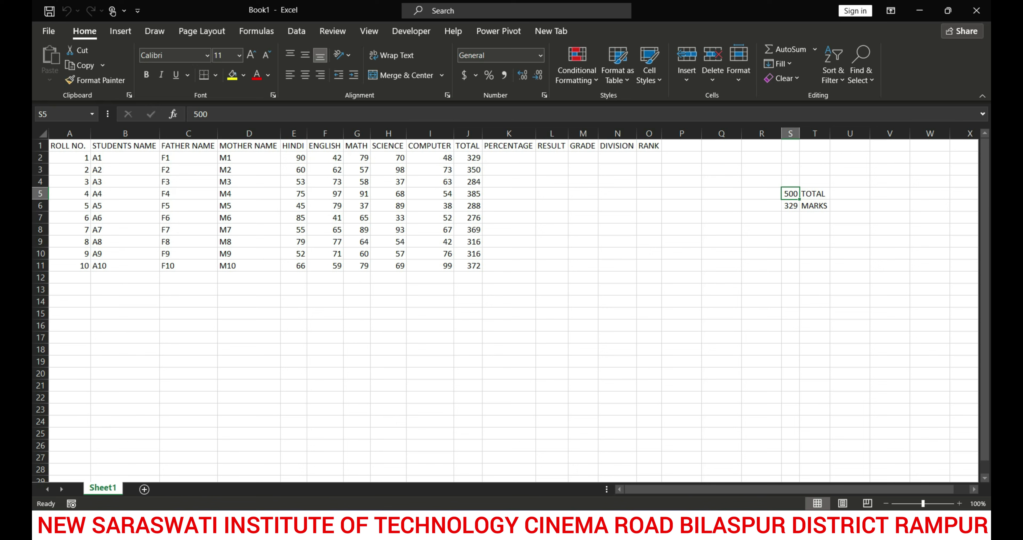
# Calculate the first student's percentage in K2 with the formula =J2/500*100
pyautogui.click(509, 157)
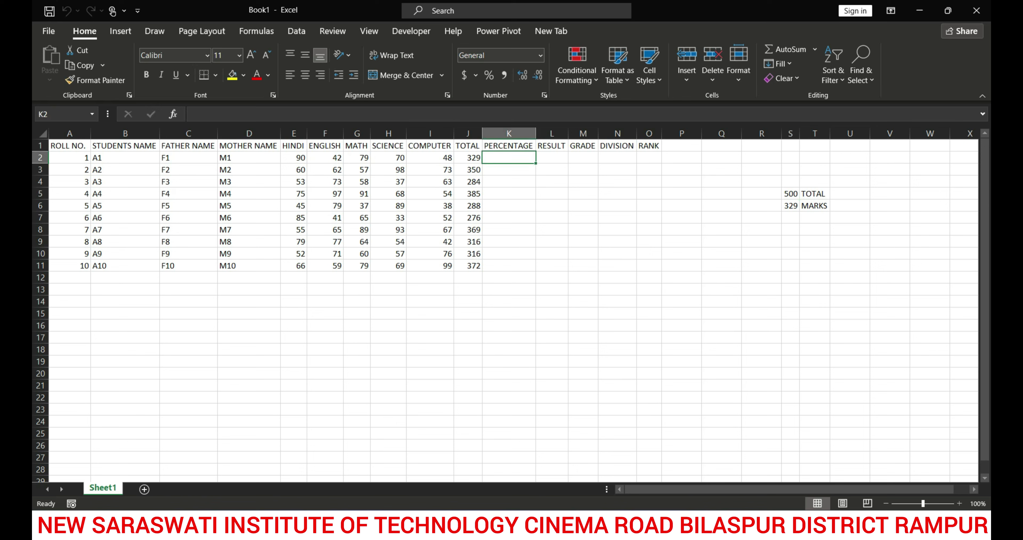
pyautogui.write('=')
pyautogui.click(468, 157)
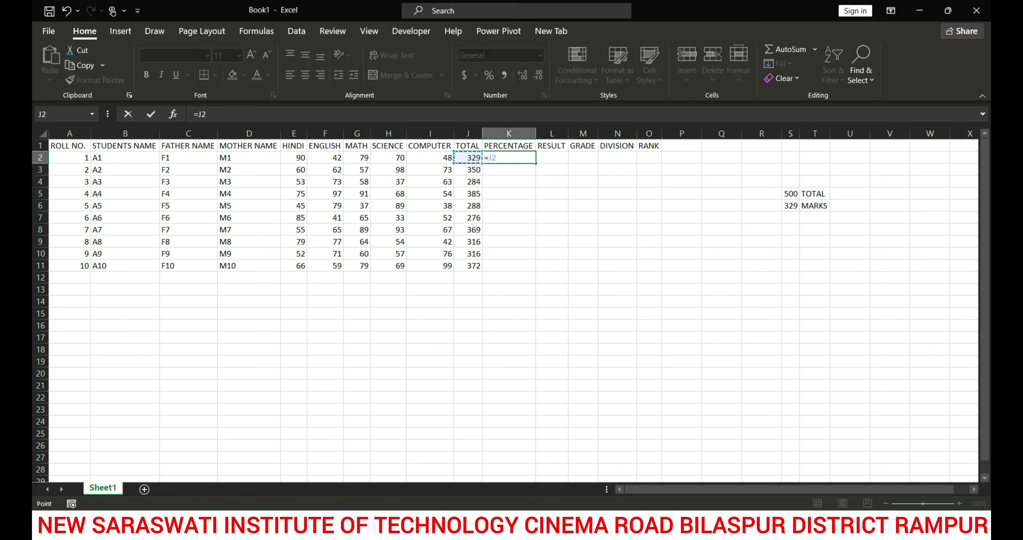
pyautogui.write('/')
pyautogui.write('500*100')
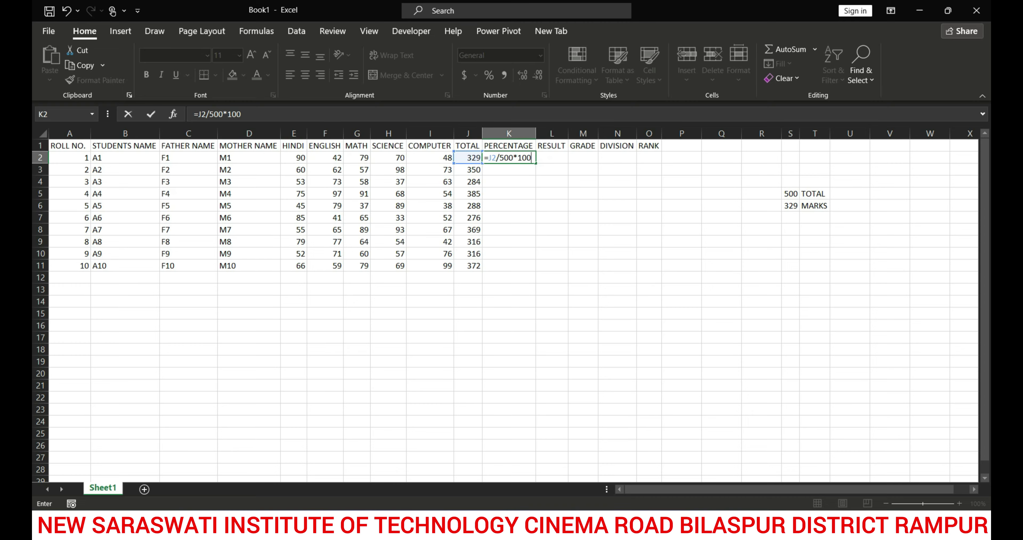
pyautogui.press('Return')
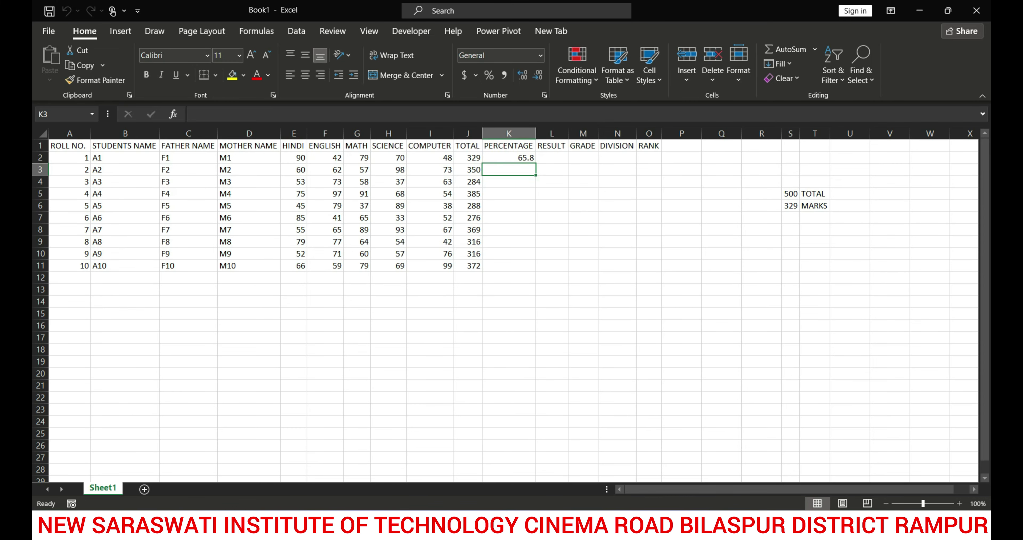
# Switch to Paint and handwrite 25 — 100 near the top of the canvas with the brush, underlining the 25
pyautogui.hotkey('alt', 'Tab')
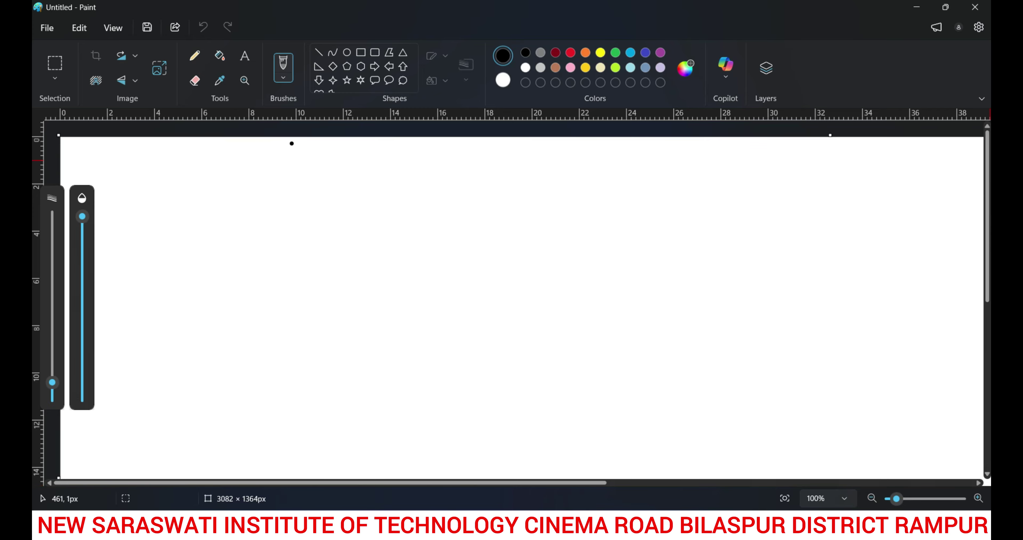
pyautogui.press('l')
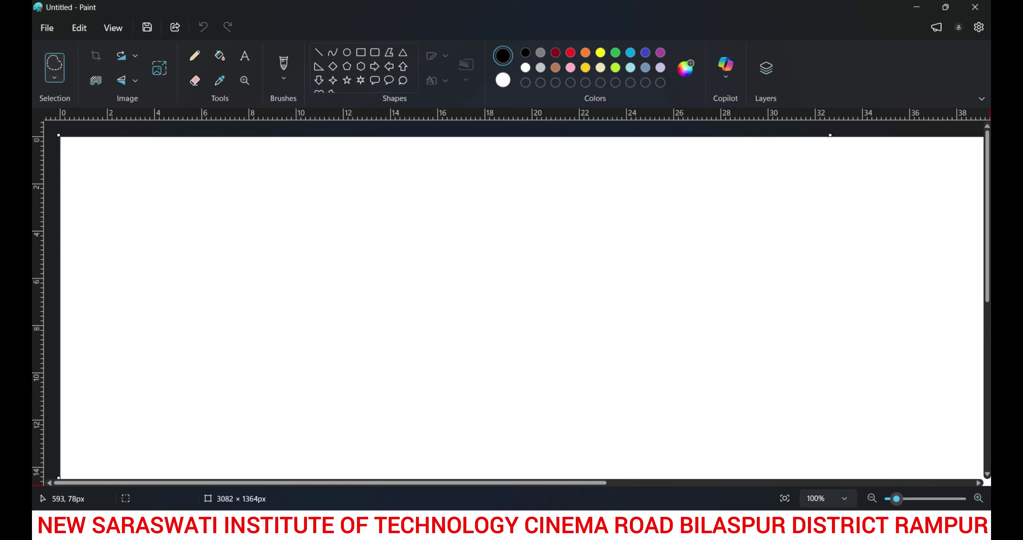
pyautogui.press('b')
pyautogui.moveTo(347, 170); pyautogui.dragTo(366, 190)
pyautogui.moveTo(402, 155)
pyautogui.mouseDown()
pyautogui.moveTo(385, 171)
pyautogui.moveTo(392, 175)
pyautogui.mouseUp()
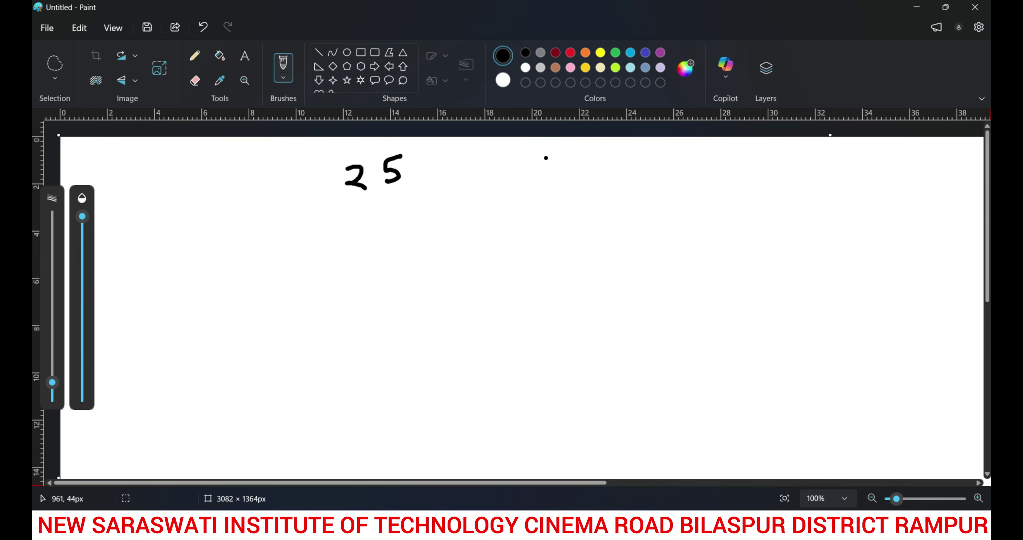
pyautogui.moveTo(491, 179)
pyautogui.mouseDown()
pyautogui.moveTo(570, 181)
pyautogui.moveTo(614, 161)
pyautogui.mouseUp()
pyautogui.moveTo(368, 200); pyautogui.dragTo(376, 198)
pyautogui.moveTo(382, 196); pyautogui.dragTo(420, 183)
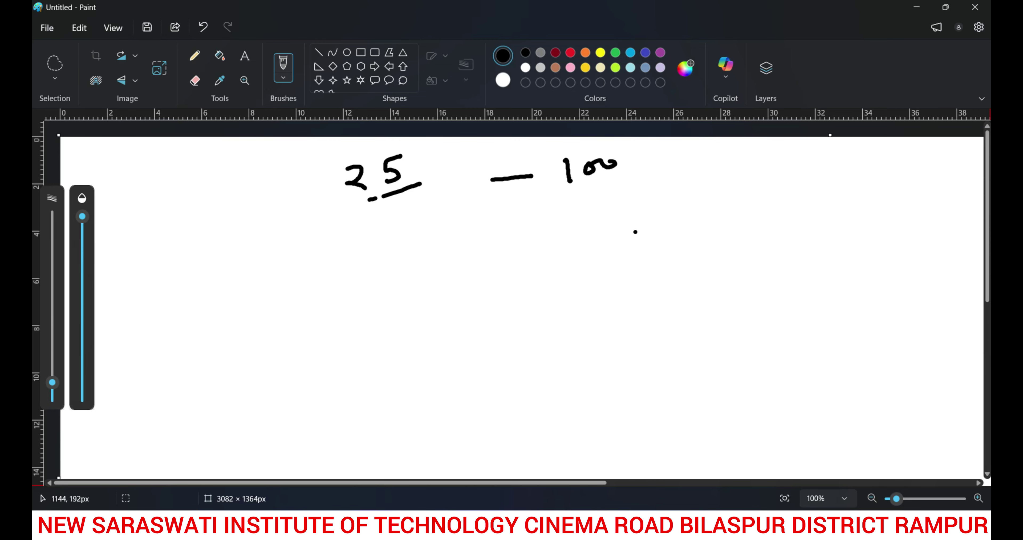
# Handwrite the expression 100 × 25/100 below the 100 and strike out the zeros in the denominator
pyautogui.moveTo(639, 215)
pyautogui.mouseDown()
pyautogui.moveTo(644, 240)
pyautogui.moveTo(696, 218)
pyautogui.mouseUp()
pyautogui.moveTo(707, 210); pyautogui.dragTo(729, 221)
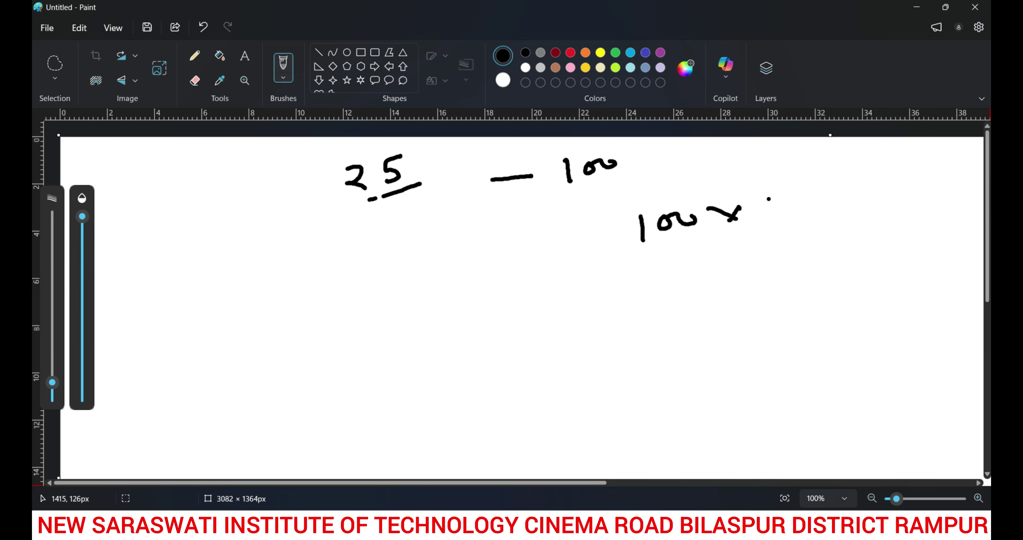
pyautogui.moveTo(771, 195); pyautogui.dragTo(789, 213)
pyautogui.moveTo(803, 190); pyautogui.dragTo(806, 210)
pyautogui.moveTo(806, 191); pyautogui.dragTo(821, 188)
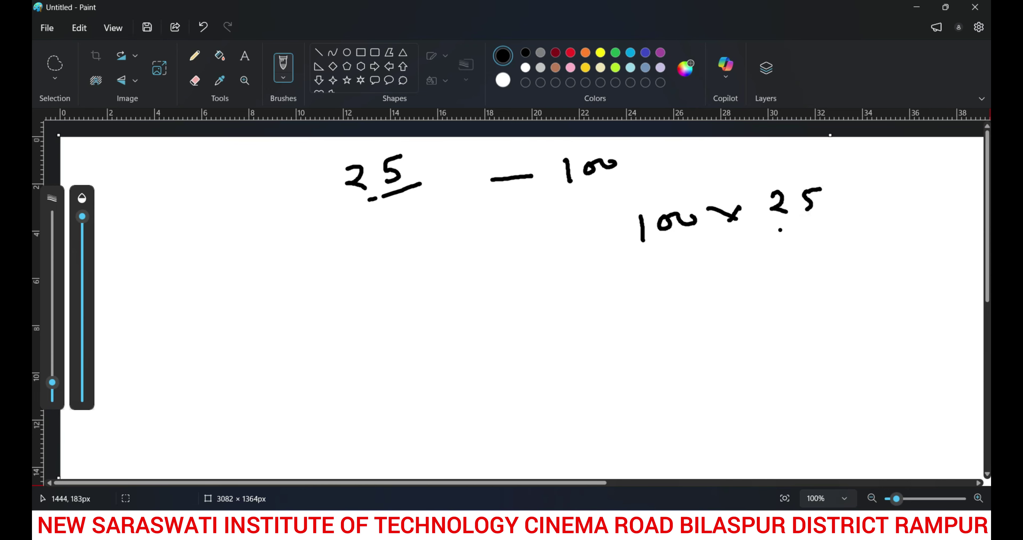
pyautogui.moveTo(772, 225); pyautogui.dragTo(828, 218)
pyautogui.moveTo(773, 245)
pyautogui.mouseDown()
pyautogui.moveTo(775, 265)
pyautogui.moveTo(836, 240)
pyautogui.moveTo(827, 238)
pyautogui.moveTo(828, 256)
pyautogui.moveTo(806, 253)
pyautogui.mouseUp()
pyautogui.moveTo(771, 241); pyautogui.dragTo(771, 241)
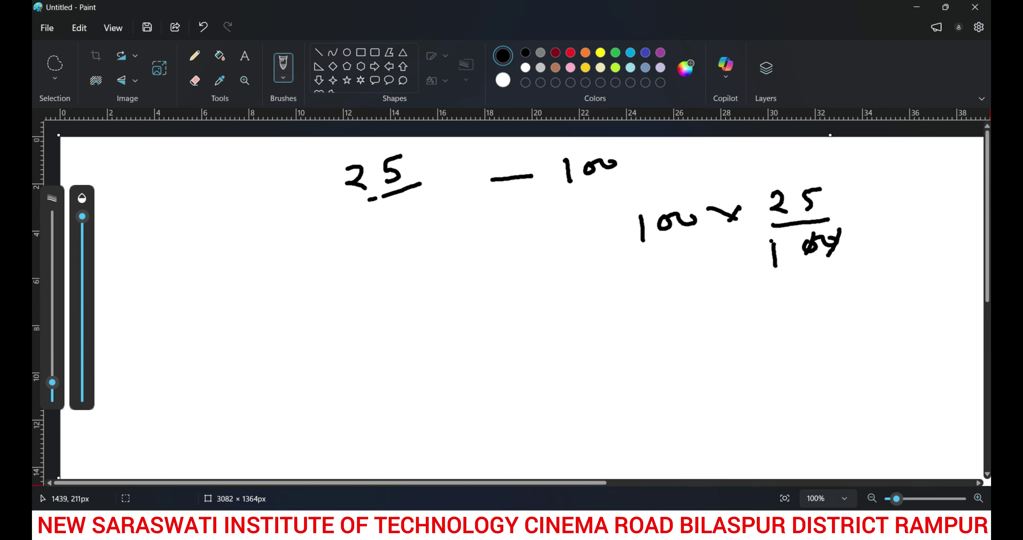
# Strike out the zeros of the multiplying 100 and write = 25 % beneath the expression
pyautogui.moveTo(693, 208)
pyautogui.mouseDown()
pyautogui.moveTo(683, 237)
pyautogui.moveTo(659, 242)
pyautogui.mouseUp()
pyautogui.moveTo(653, 335); pyautogui.dragTo(767, 326)
pyautogui.moveTo(794, 291); pyautogui.dragTo(781, 314)
pyautogui.moveTo(850, 282)
pyautogui.mouseDown()
pyautogui.moveTo(842, 307)
pyautogui.moveTo(832, 287)
pyautogui.moveTo(863, 305)
pyautogui.mouseUp()
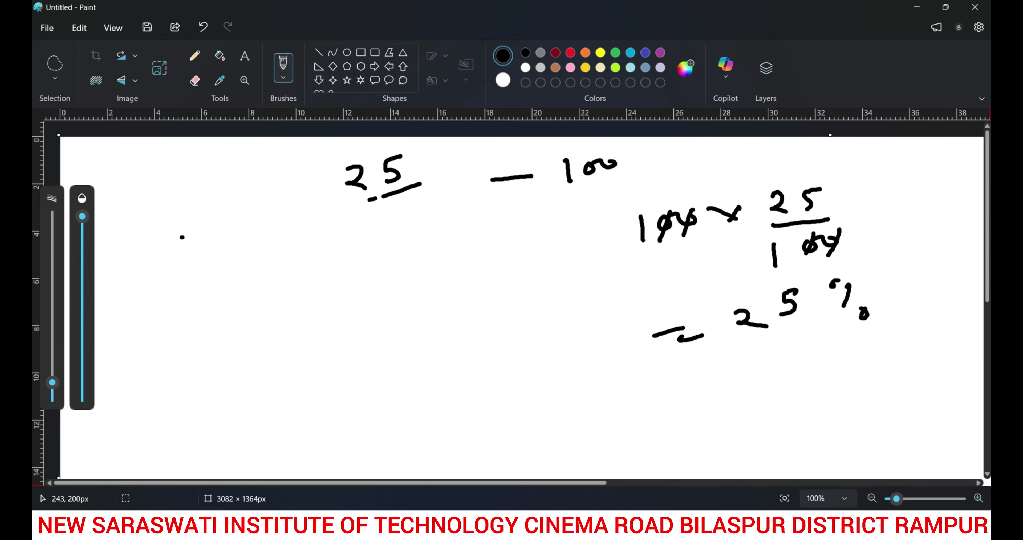
# Handwrite the second example, 200 का 20%, below the 25
pyautogui.moveTo(182, 237); pyautogui.dragTo(211, 255)
pyautogui.moveTo(229, 231)
pyautogui.mouseDown()
pyautogui.moveTo(221, 237)
pyautogui.moveTo(316, 234)
pyautogui.moveTo(319, 245)
pyautogui.mouseUp()
pyautogui.moveTo(324, 228)
pyautogui.mouseDown()
pyautogui.moveTo(327, 246)
pyautogui.moveTo(377, 247)
pyautogui.mouseUp()
pyautogui.moveTo(387, 231)
pyautogui.mouseDown()
pyautogui.moveTo(420, 241)
pyautogui.moveTo(414, 229)
pyautogui.moveTo(432, 248)
pyautogui.moveTo(437, 239)
pyautogui.mouseUp()
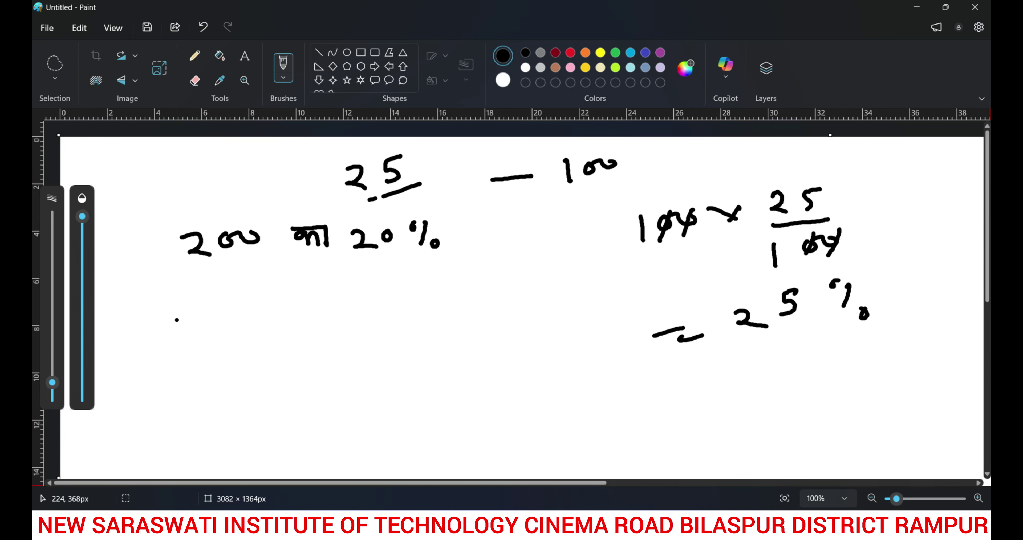
# Write the working for the second example beneath it as 200 × 20/100
pyautogui.moveTo(254, 291)
pyautogui.mouseDown()
pyautogui.moveTo(292, 313)
pyautogui.moveTo(319, 289)
pyautogui.moveTo(376, 295)
pyautogui.mouseUp()
pyautogui.moveTo(377, 282)
pyautogui.mouseDown()
pyautogui.moveTo(361, 296)
pyautogui.moveTo(422, 292)
pyautogui.mouseUp()
pyautogui.moveTo(436, 271); pyautogui.dragTo(438, 277)
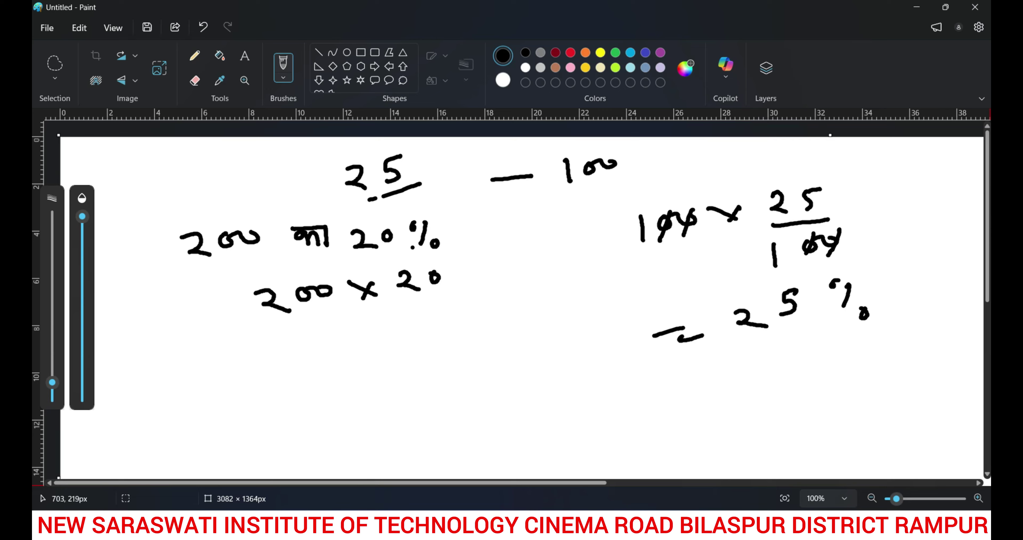
pyautogui.moveTo(402, 304); pyautogui.dragTo(460, 293)
pyautogui.moveTo(418, 318); pyautogui.dragTo(425, 334)
pyautogui.moveTo(442, 310); pyautogui.dragTo(458, 315)
pyautogui.click(452, 299)
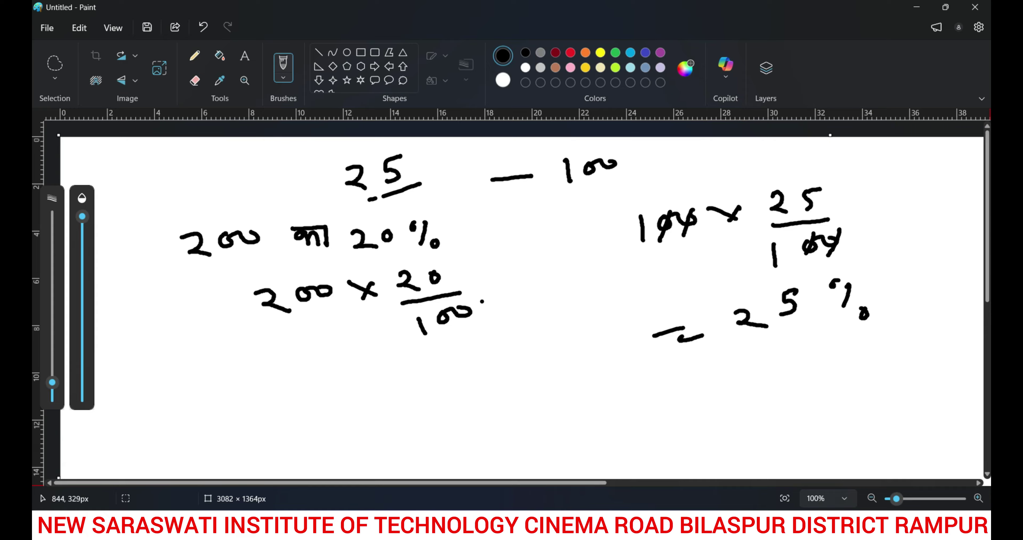
# Strike out the matching zeros in 200 and 100, then write = 40 and double-underline the 40
pyautogui.moveTo(477, 294)
pyautogui.mouseDown()
pyautogui.moveTo(464, 323)
pyautogui.moveTo(438, 333)
pyautogui.mouseUp()
pyautogui.moveTo(326, 276)
pyautogui.mouseDown()
pyautogui.moveTo(319, 313)
pyautogui.moveTo(303, 288)
pyautogui.moveTo(302, 309)
pyautogui.mouseUp()
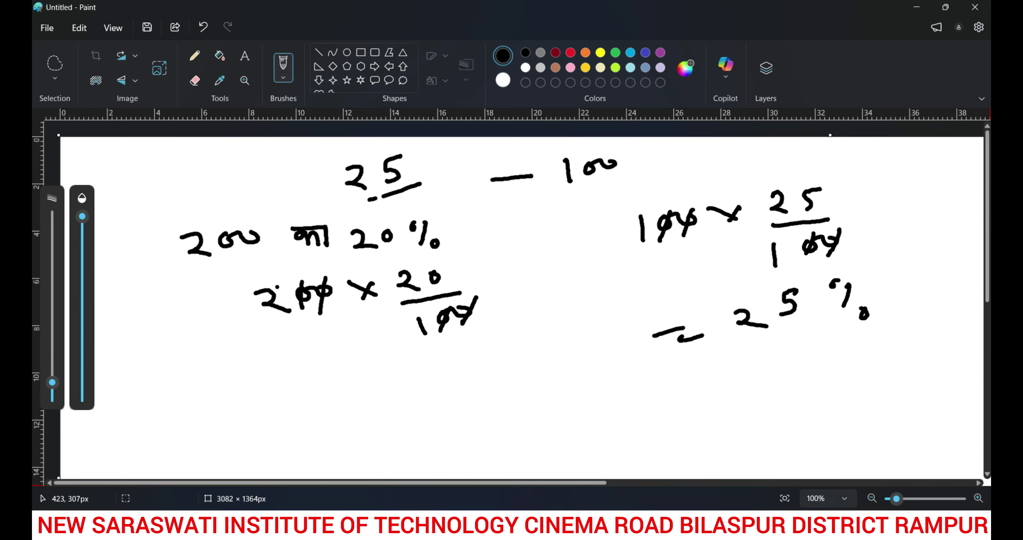
pyautogui.moveTo(350, 385); pyautogui.dragTo(451, 374)
pyautogui.moveTo(471, 344)
pyautogui.mouseDown()
pyautogui.moveTo(464, 349)
pyautogui.moveTo(473, 344)
pyautogui.mouseUp()
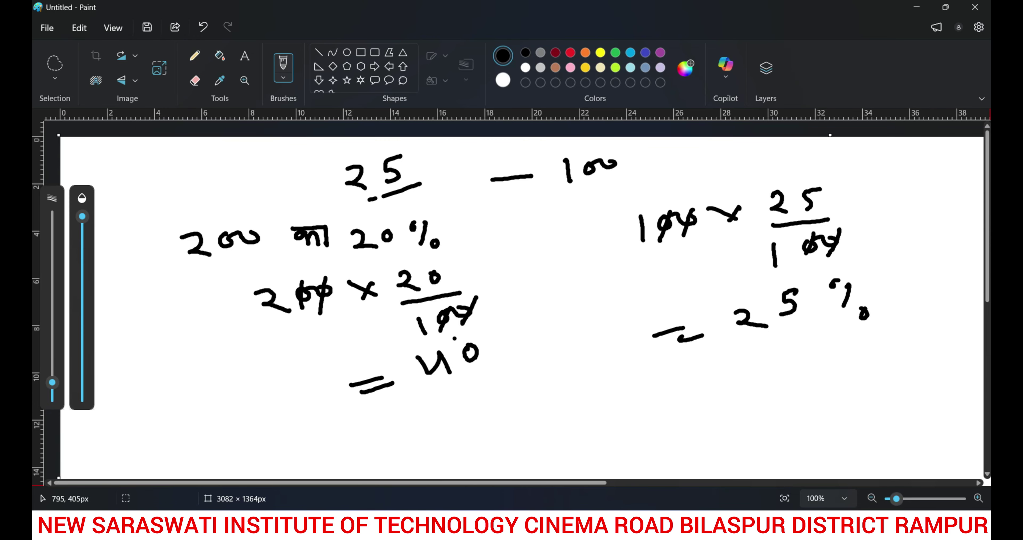
pyautogui.moveTo(447, 386); pyautogui.dragTo(489, 377)
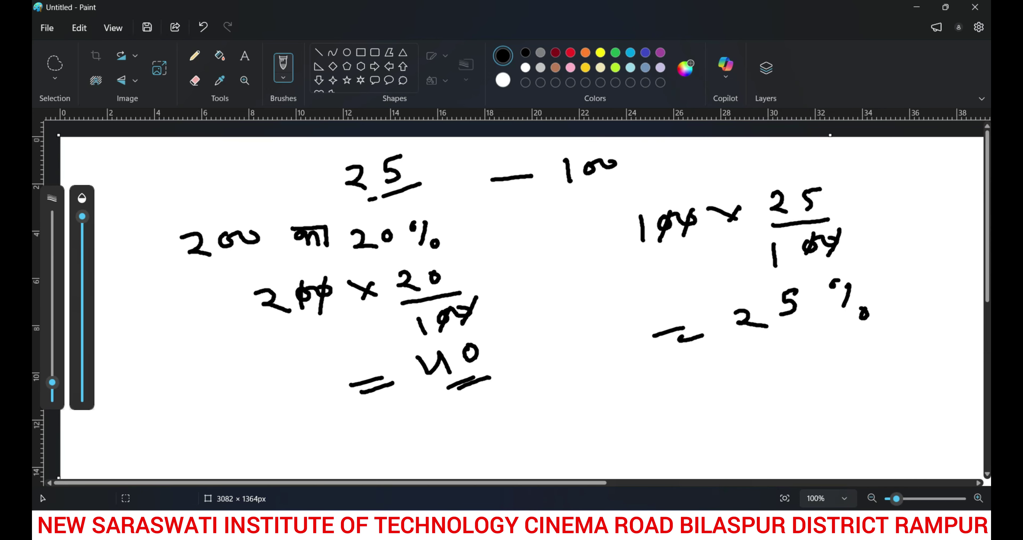
# Switch back to Excel and fill the percentage formula from K2 down to K11
pyautogui.hotkey('alt', 'Tab')
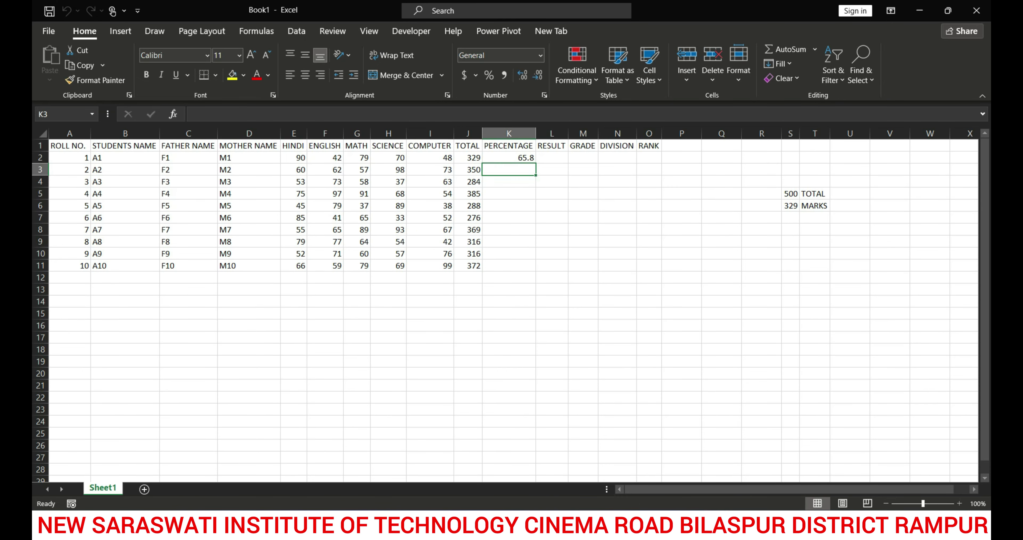
pyautogui.click(508, 158)
pyautogui.doubleClick(536, 163)
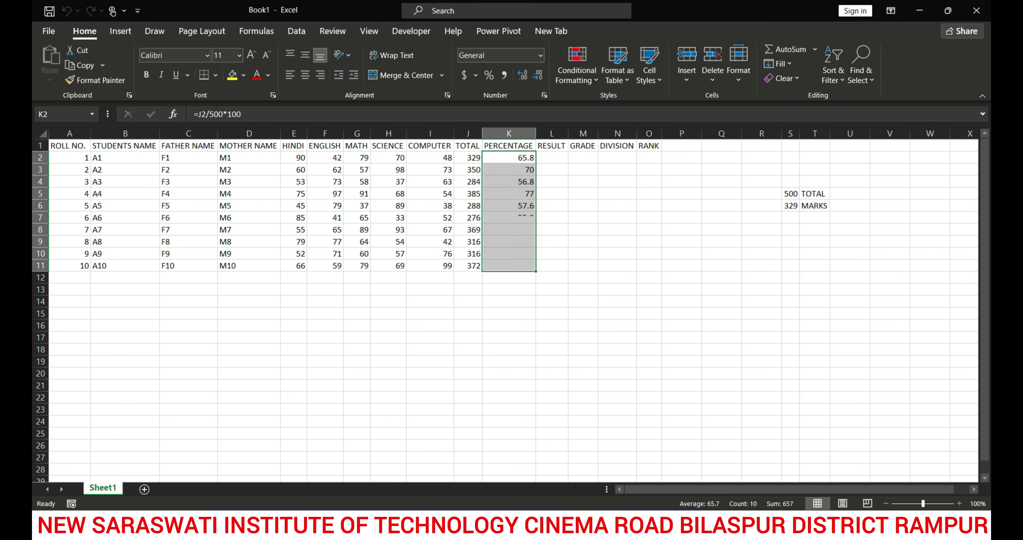
pyautogui.click(552, 158)
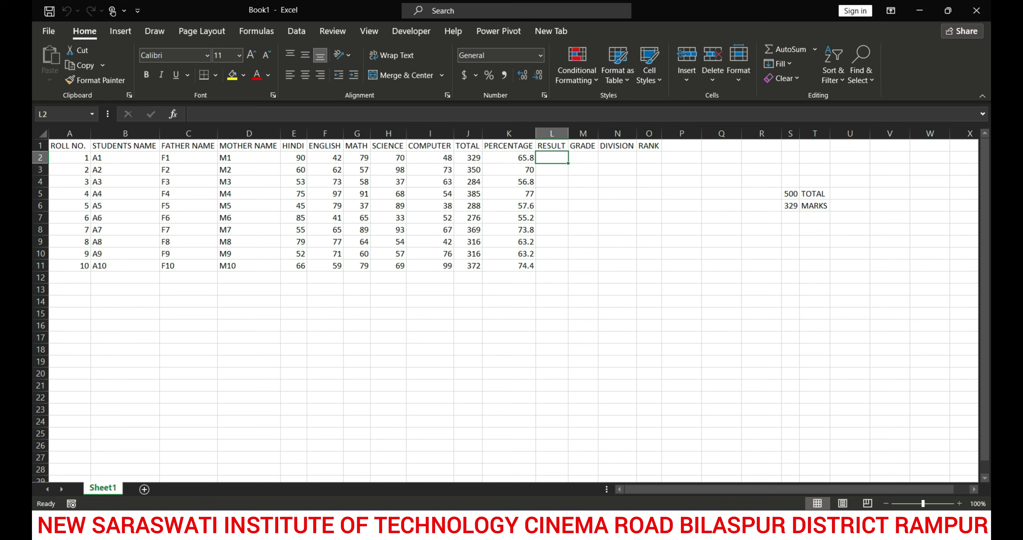
# Clear the example figures in R4:T7 and list the result labels PASS, FAIL and COM in S5:S7
pyautogui.moveTo(762, 181); pyautogui.dragTo(818, 218)
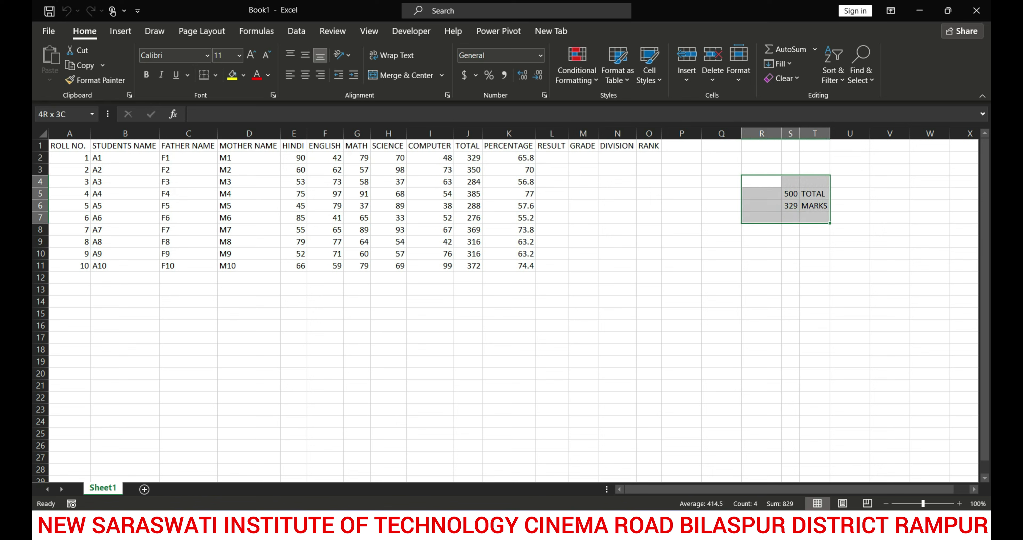
pyautogui.press('Delete')
pyautogui.click(789, 193)
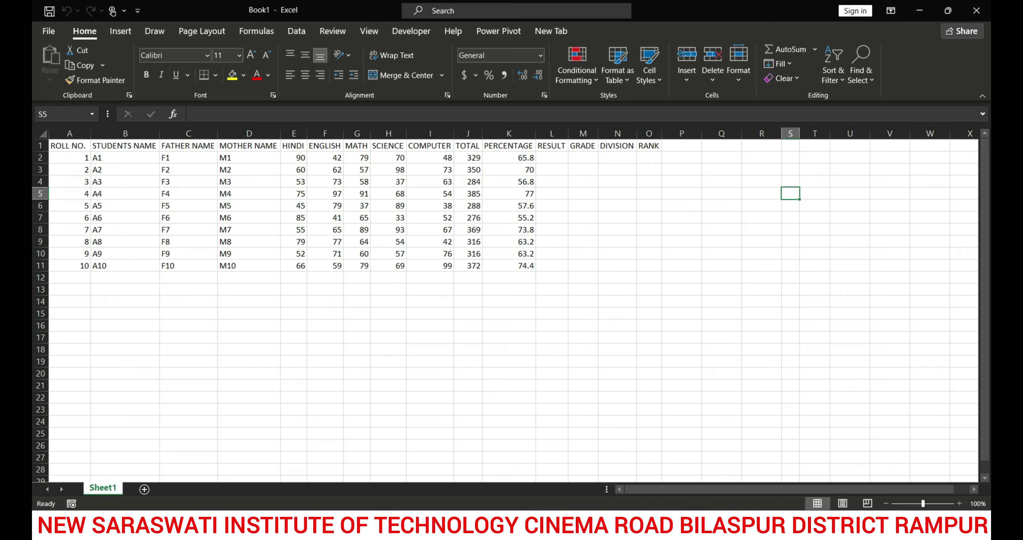
pyautogui.write('PASS')
pyautogui.press('Return')
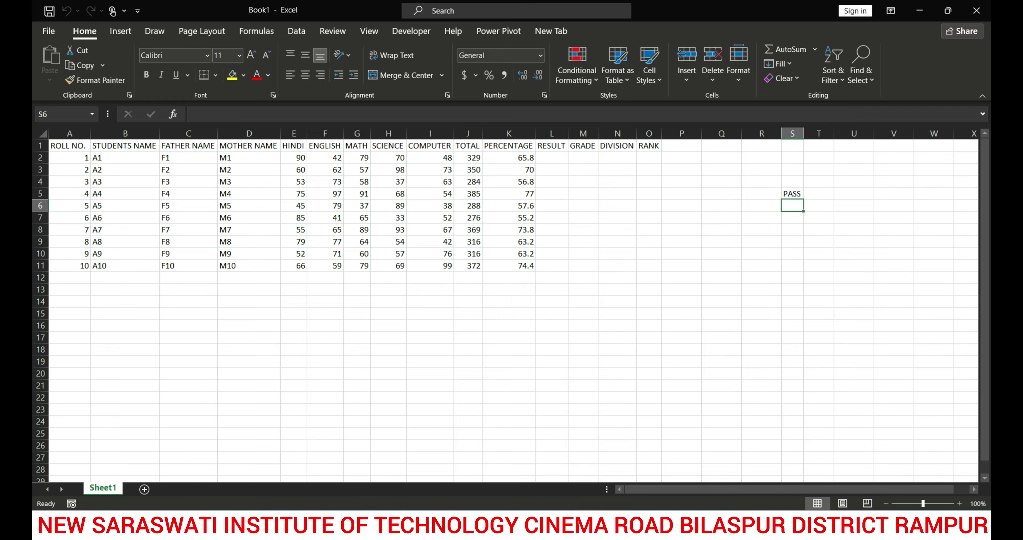
pyautogui.write('FAIL')
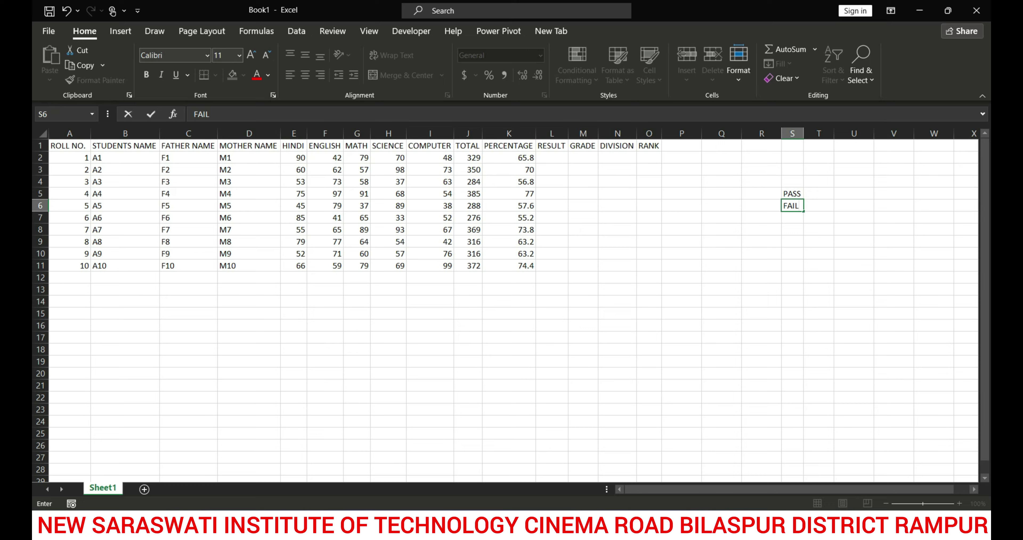
pyautogui.press('Return')
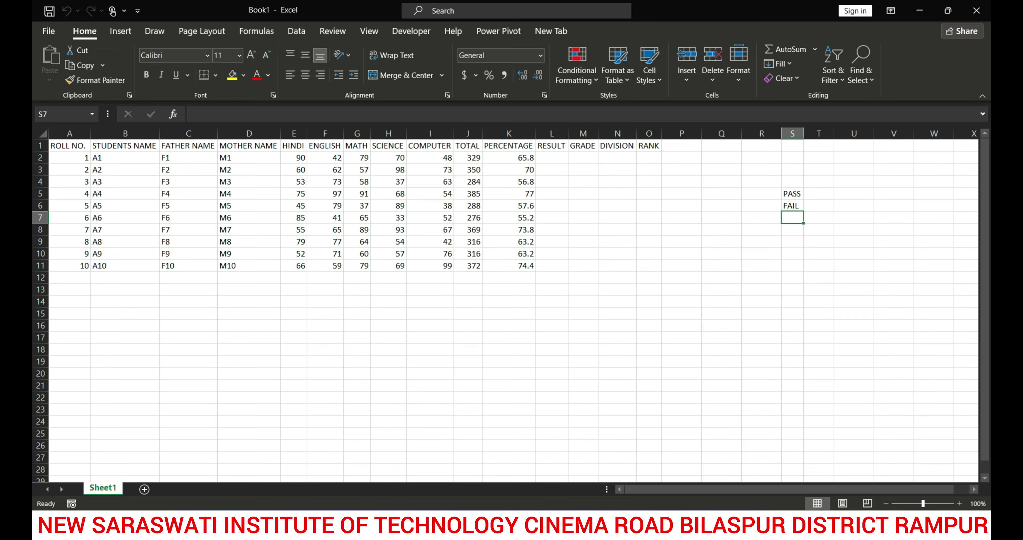
pyautogui.press('F2')
pyautogui.write('COM')
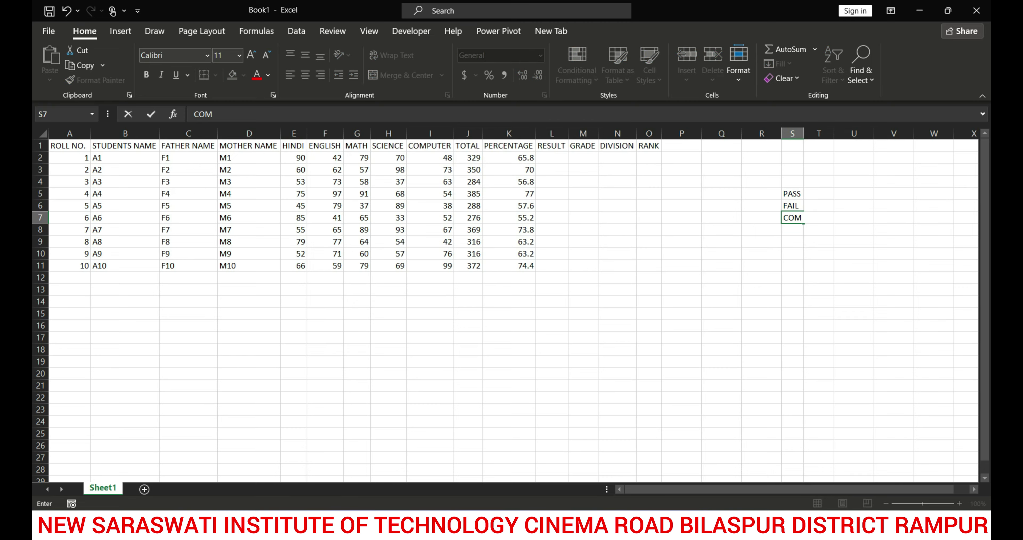
pyautogui.press('Return')
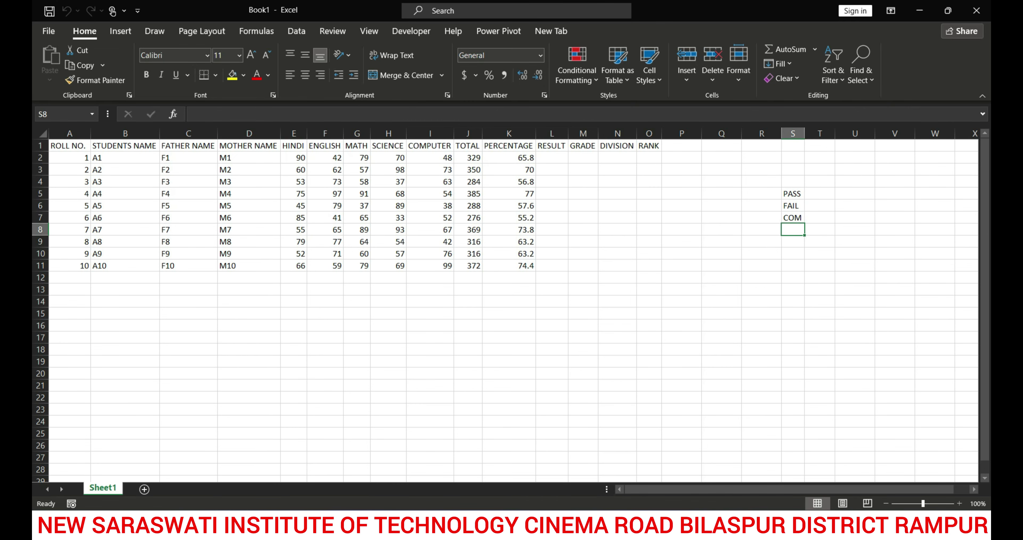
# Enter 33 in T5 as the mark beside the PASS label
pyautogui.press('Up')
pyautogui.press('Up')
pyautogui.press('Up')
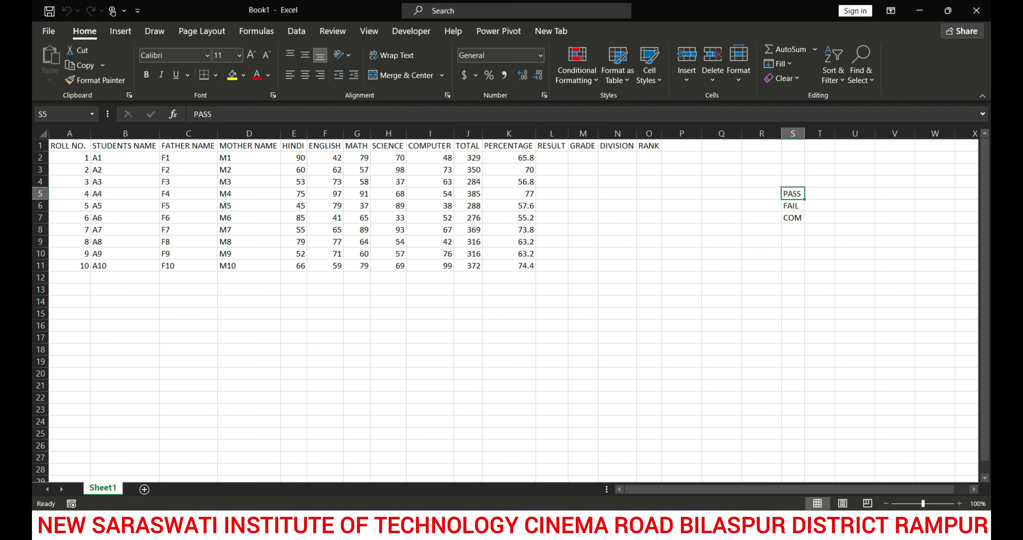
pyautogui.press('Down')
pyautogui.press('Up')
pyautogui.press('Down')
pyautogui.press('Up')
pyautogui.press('Right')
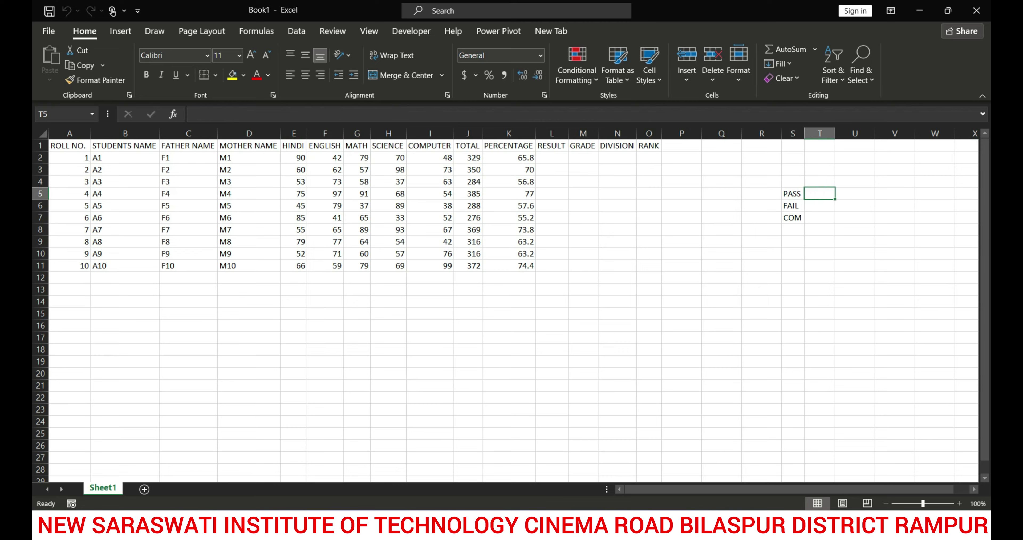
pyautogui.write('=')
pyautogui.write('33')
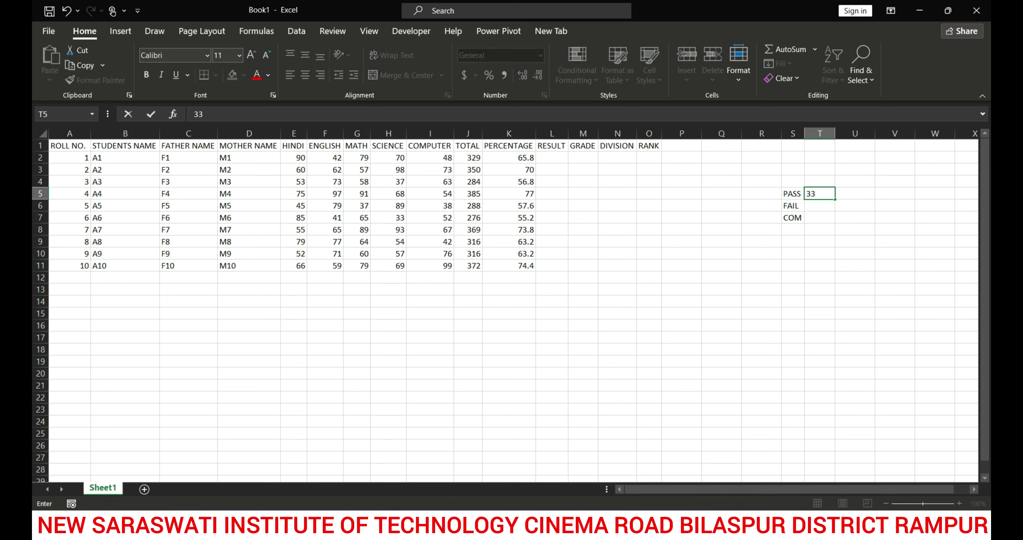
pyautogui.press('Left')
pyautogui.press('Right')
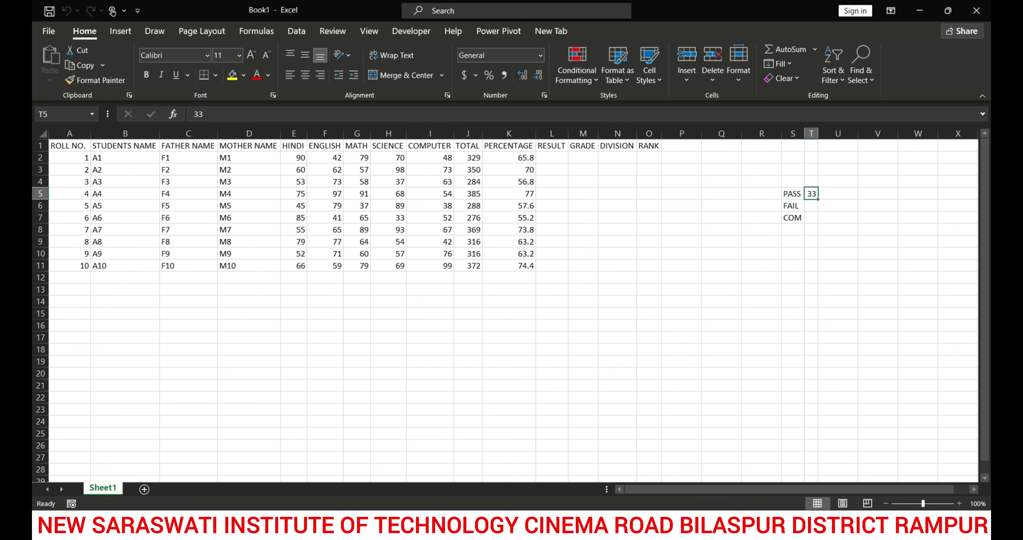
# Change the PASS criterion in T5 to <33
pyautogui.press('F2')
pyautogui.write('<33')
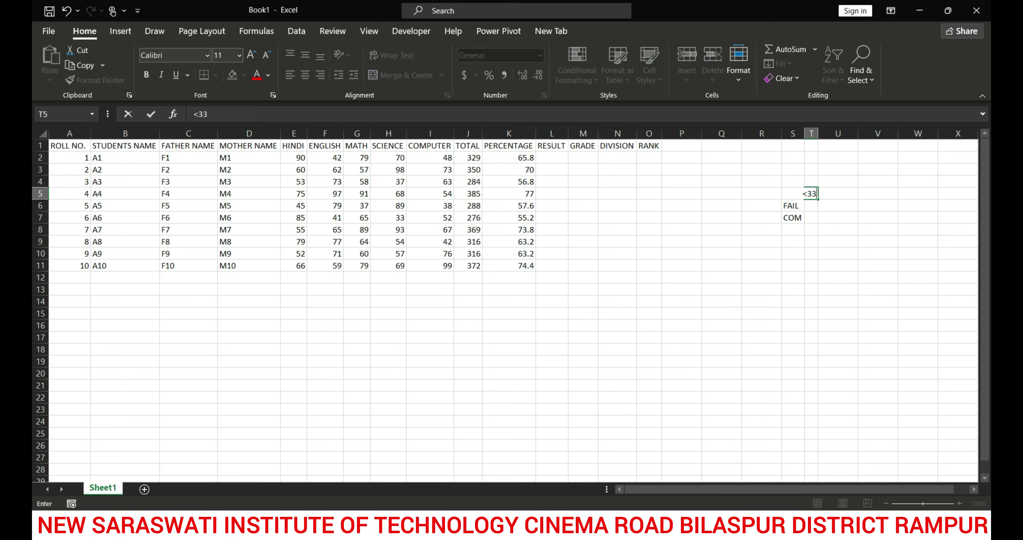
pyautogui.press('Return')
pyautogui.press('Up')
pyautogui.press('Right')
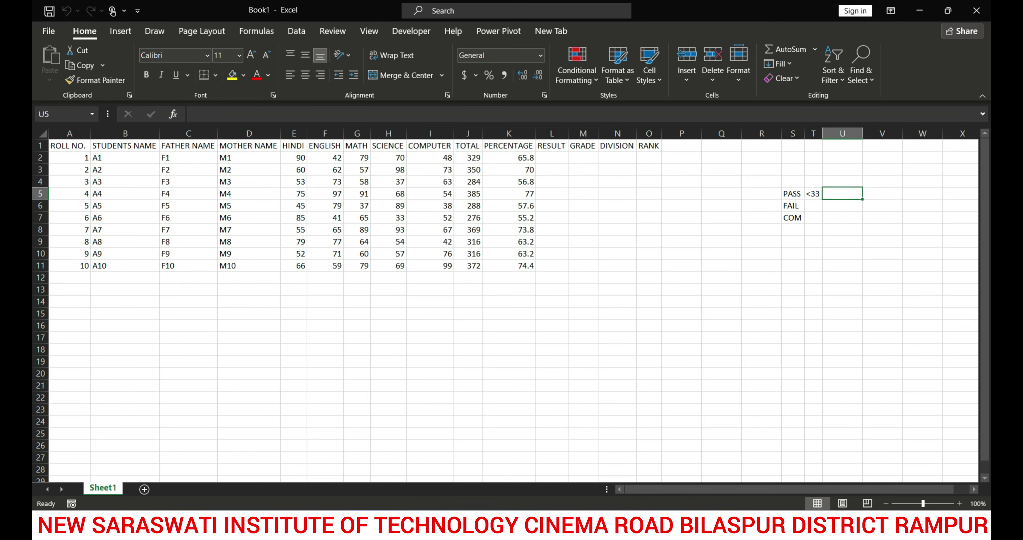
# Set the PASS criterion in T5 to >33
pyautogui.press('Left')
pyautogui.press('F2')
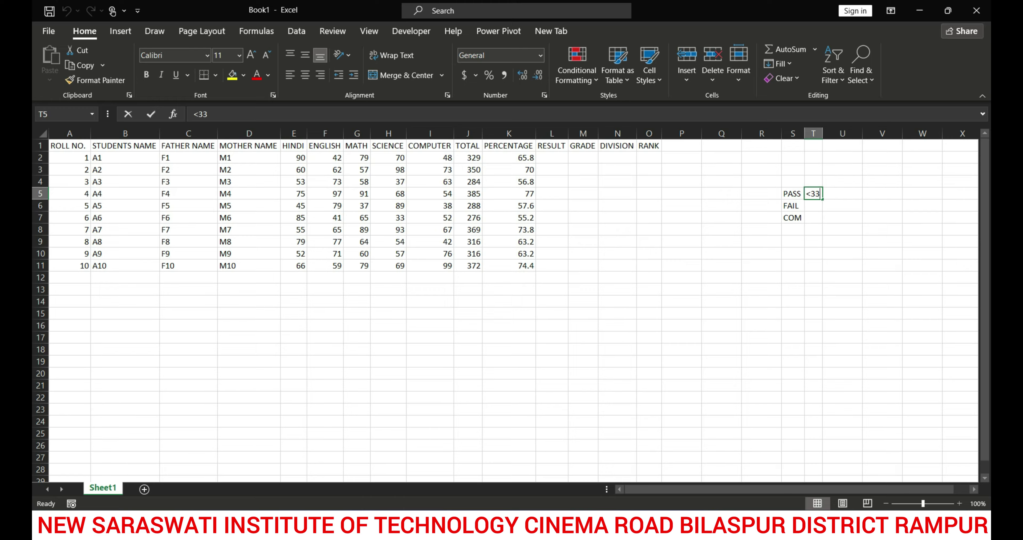
pyautogui.write('>33')
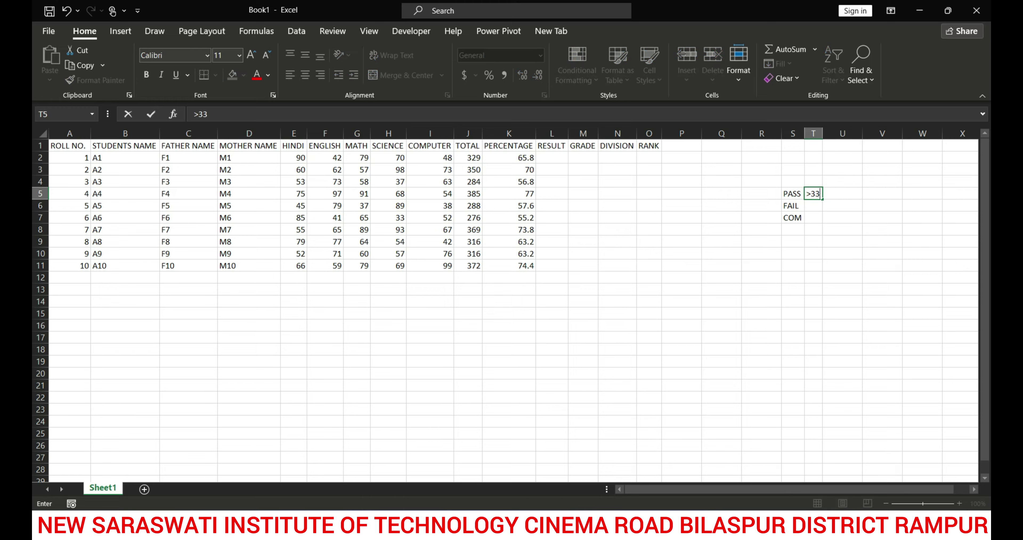
pyautogui.hotkey('ctrl', 'Return')
pyautogui.press('Down')
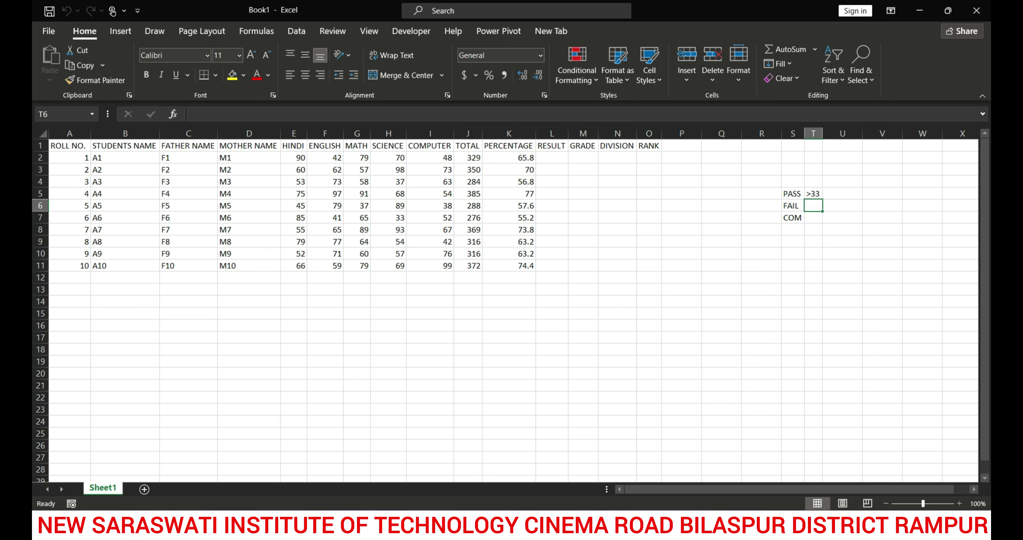
# Enter 5 in U5 beside the PASS criterion as the number of subjects
pyautogui.press('Right')
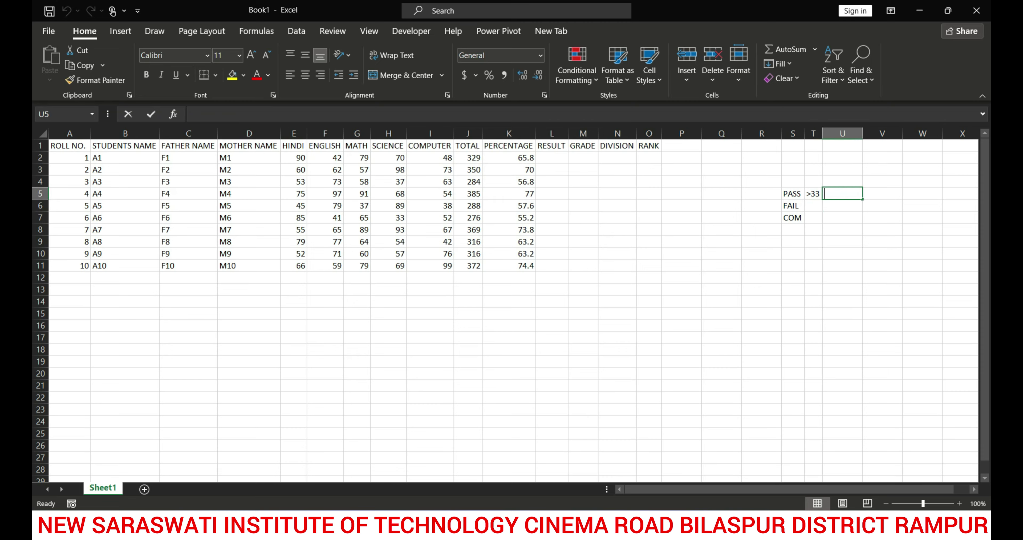
pyautogui.write('5')
pyautogui.press('Return')
pyautogui.press('Left')
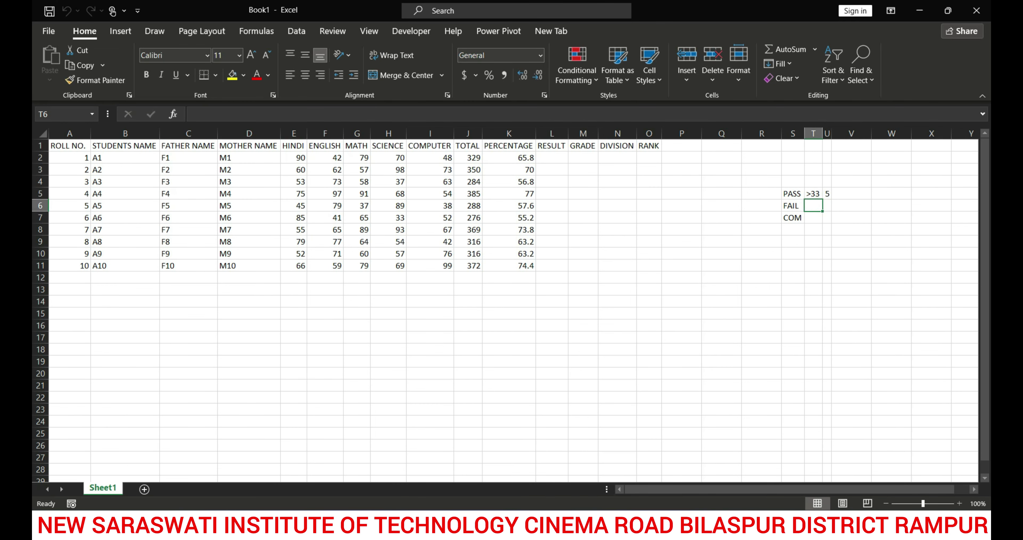
# Enter <33 in T6 as the FAIL criterion and 3 in U6 as its number of subjects
pyautogui.write('<33')
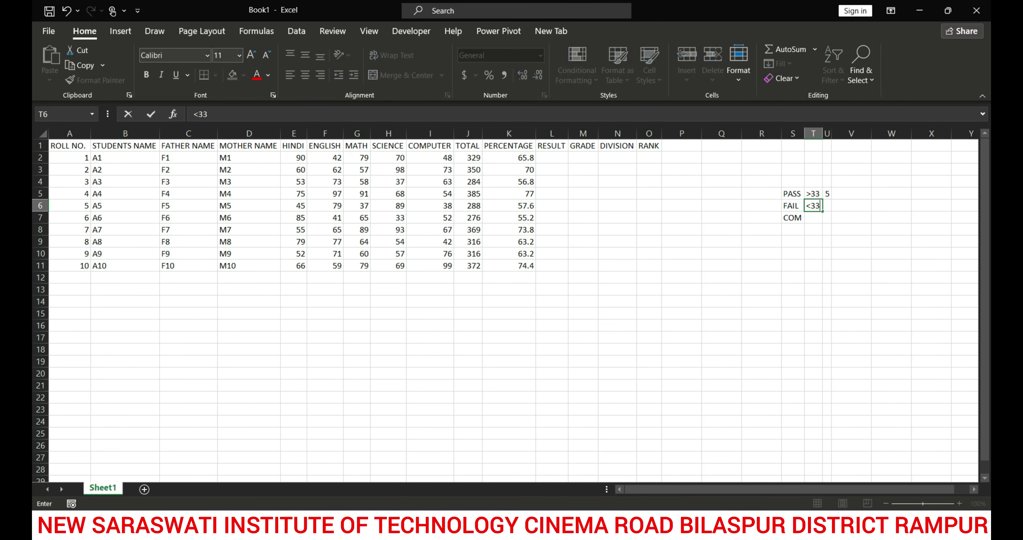
pyautogui.press('Return')
pyautogui.press('Up')
pyautogui.press('Right')
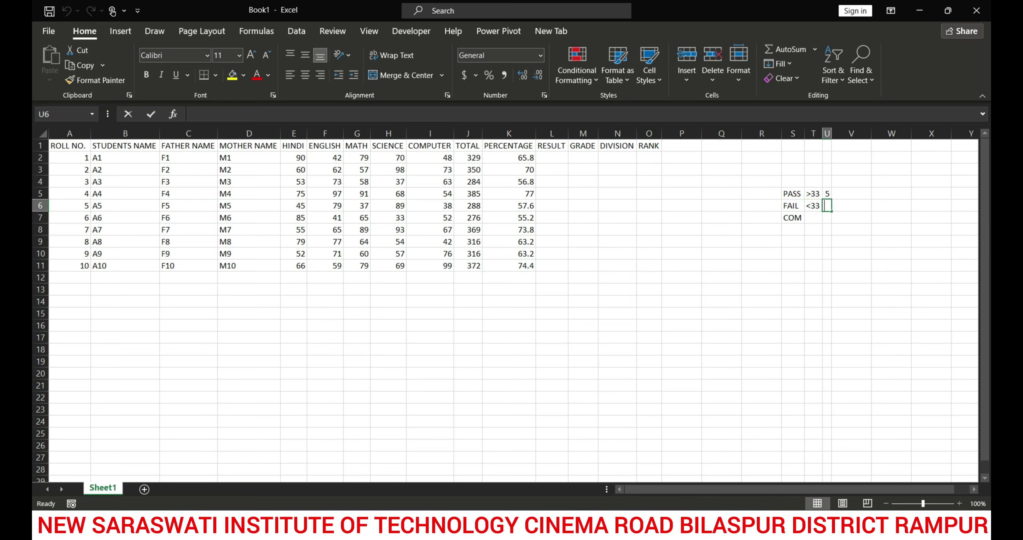
pyautogui.write('3')
# Change the PASS criterion in T5 to >=33
pyautogui.press('Up')
pyautogui.press('Left')
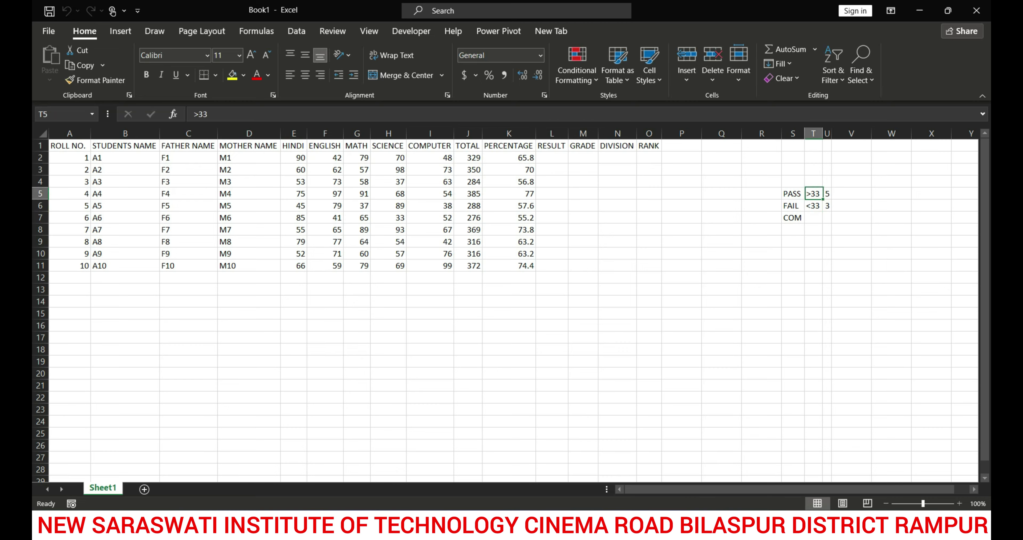
pyautogui.press('F2')
pyautogui.press('F2')
pyautogui.press('Left')
pyautogui.press('Left')
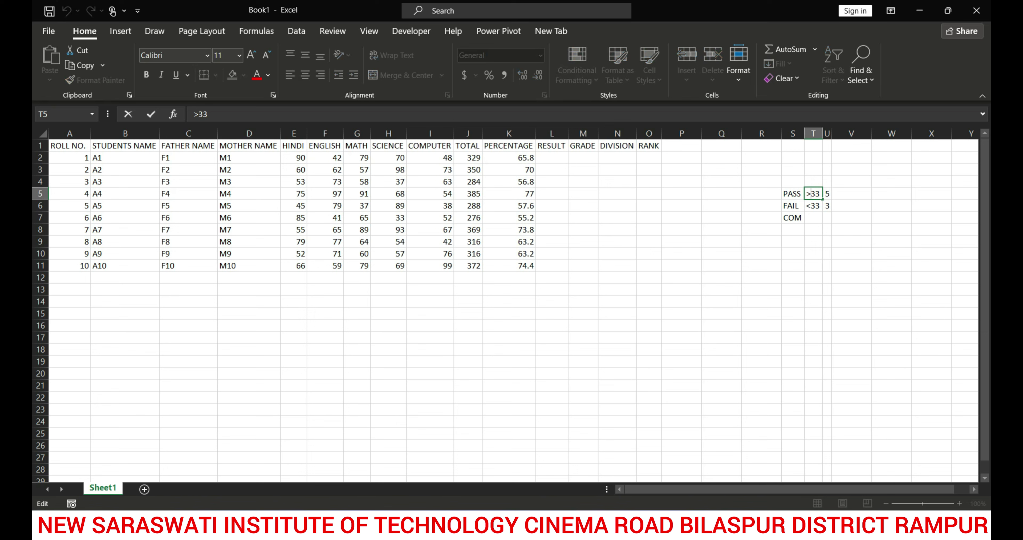
pyautogui.write('=')
pyautogui.press('Return')
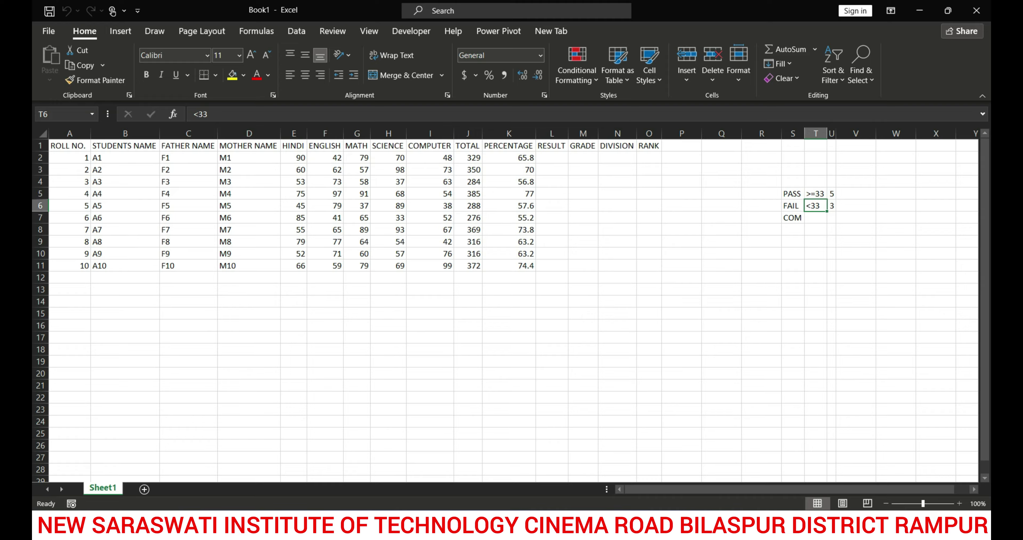
# Start the RESULT formula in L2 with an IF function whose logical test begins with COUNTIF
pyautogui.click(815, 218)
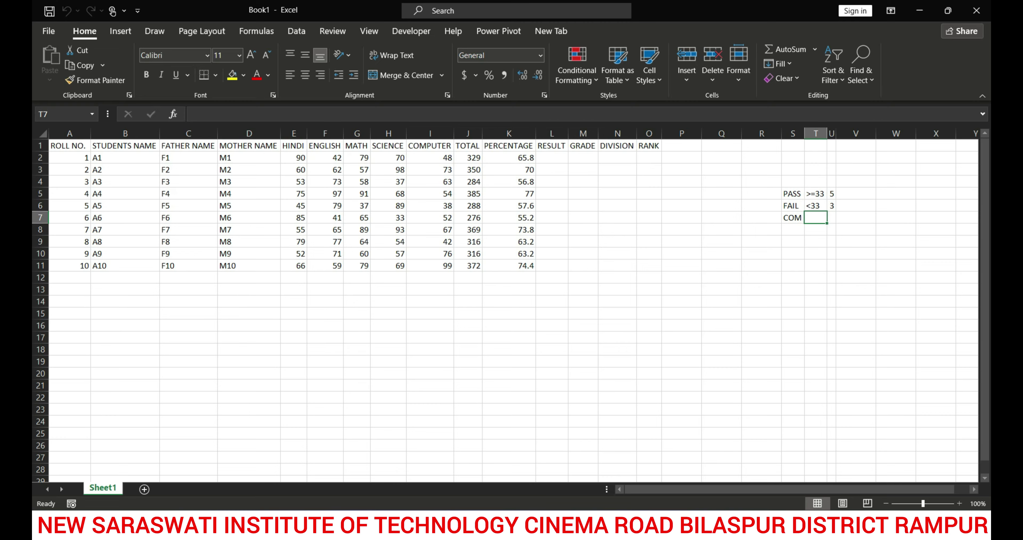
pyautogui.click(552, 157)
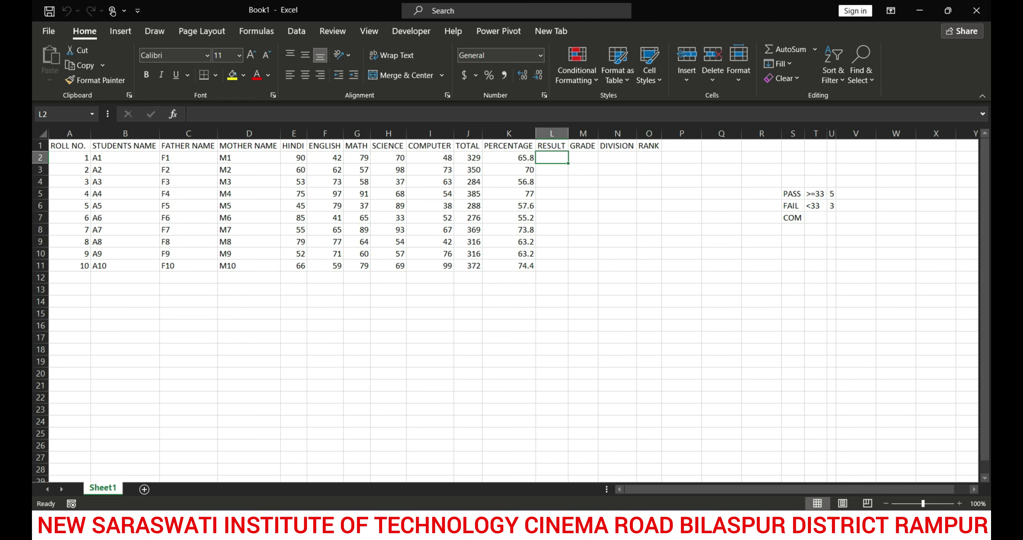
pyautogui.write('=IF')
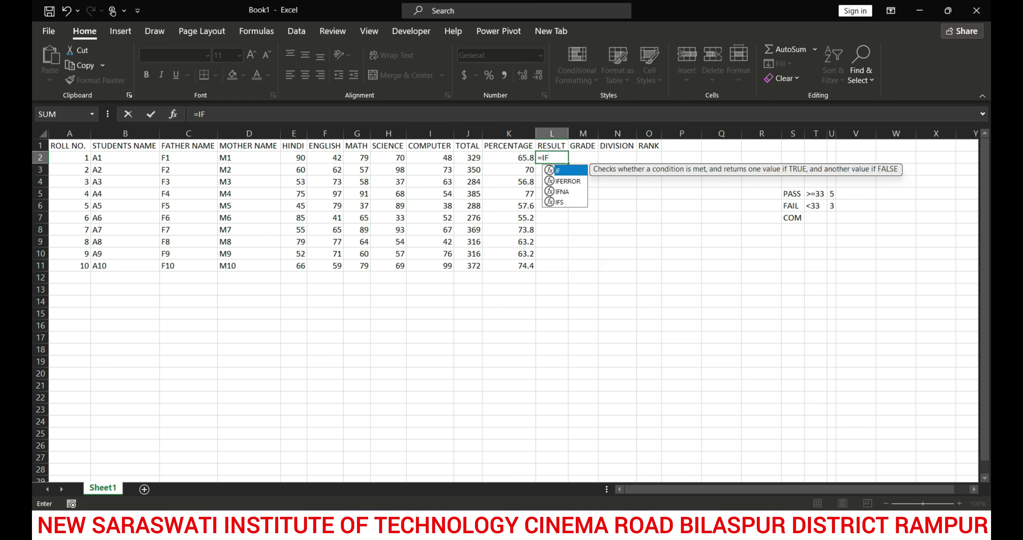
pyautogui.write('(')
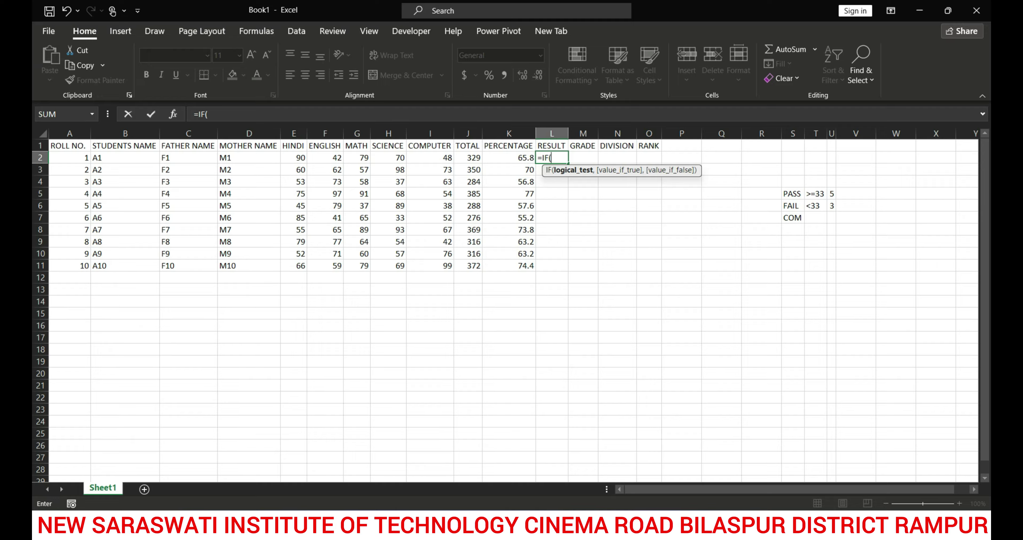
pyautogui.click(831, 194)
pyautogui.press('BackSpace')
pyautogui.press('BackSpace')
pyautogui.write('CO')
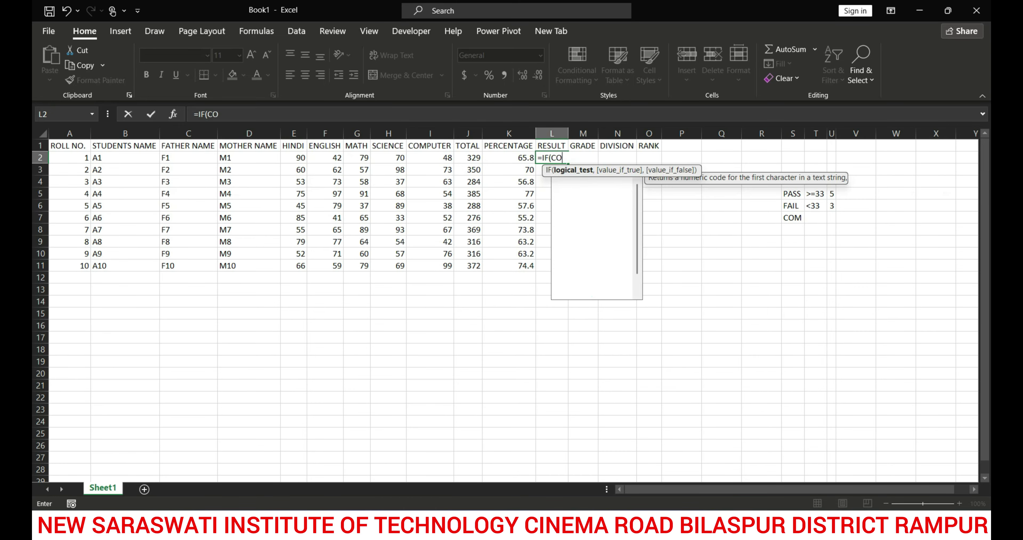
pyautogui.write('UNT')
pyautogui.press('Down')
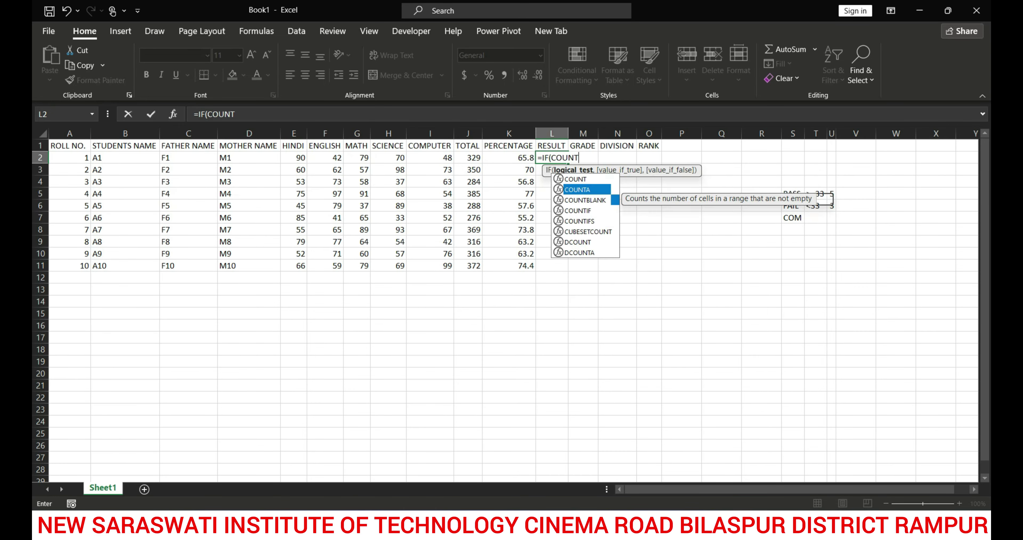
pyautogui.press('Down')
pyautogui.press('Down')
pyautogui.press('Tab')
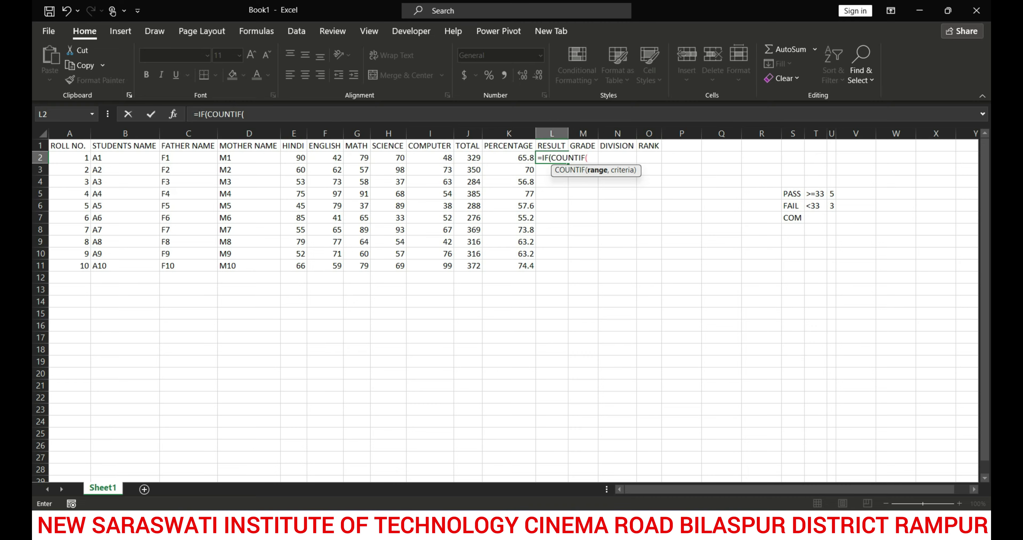
# Make the L2 formula return "PASS" when the COUNTIF of E2:I2 with criterion ">=33" equals 5
pyautogui.moveTo(294, 157); pyautogui.dragTo(445, 157)
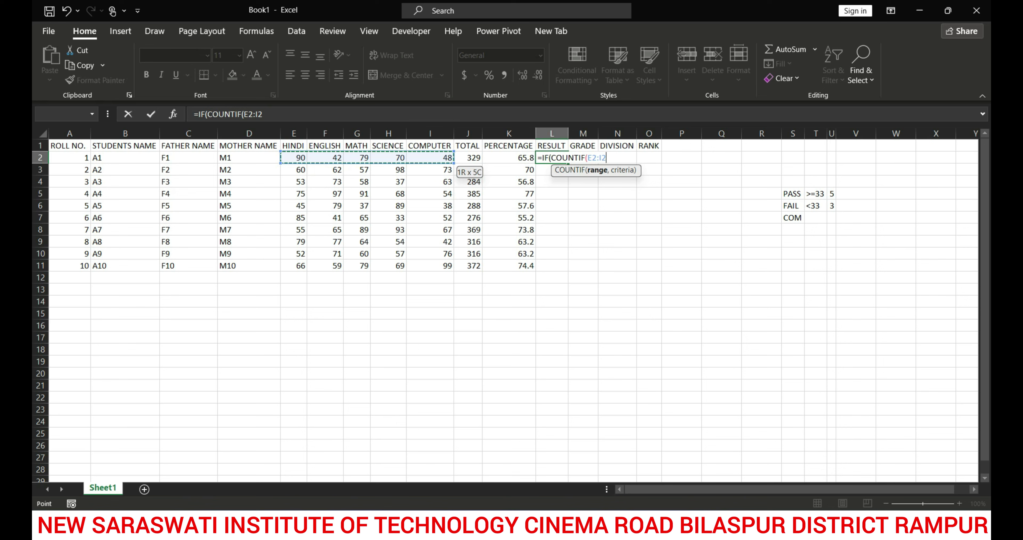
pyautogui.write(',')
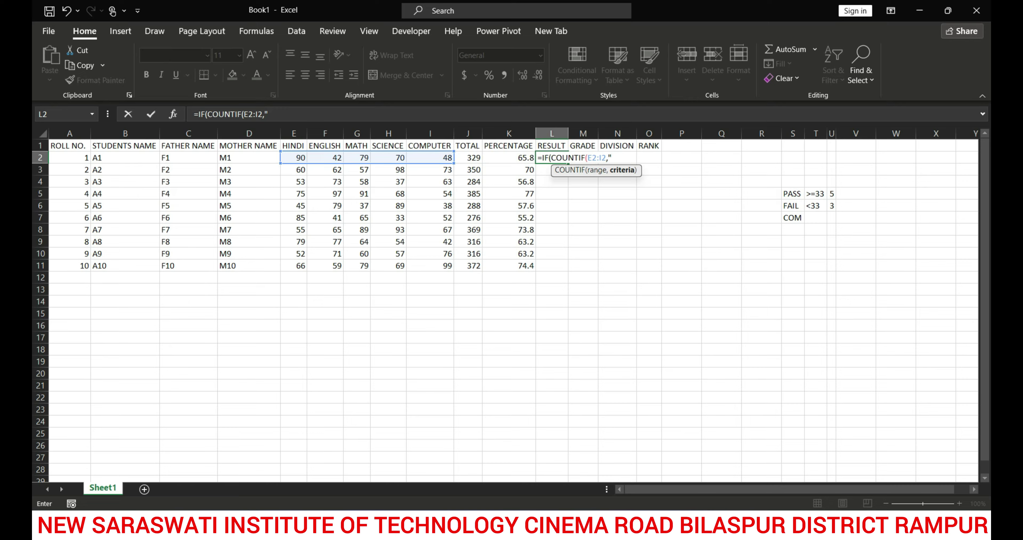
pyautogui.write('>=33")')
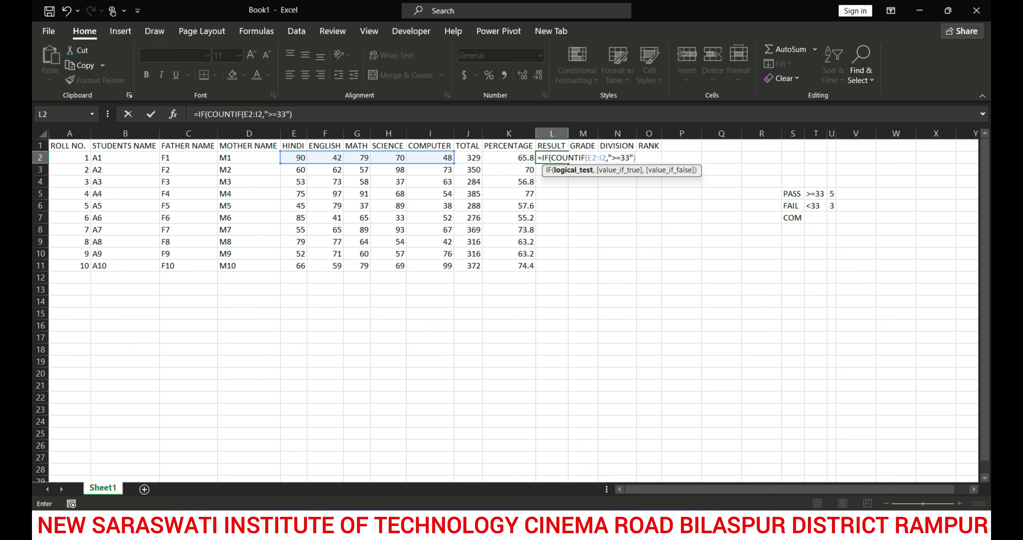
pyautogui.write('=5')
pyautogui.write(',')
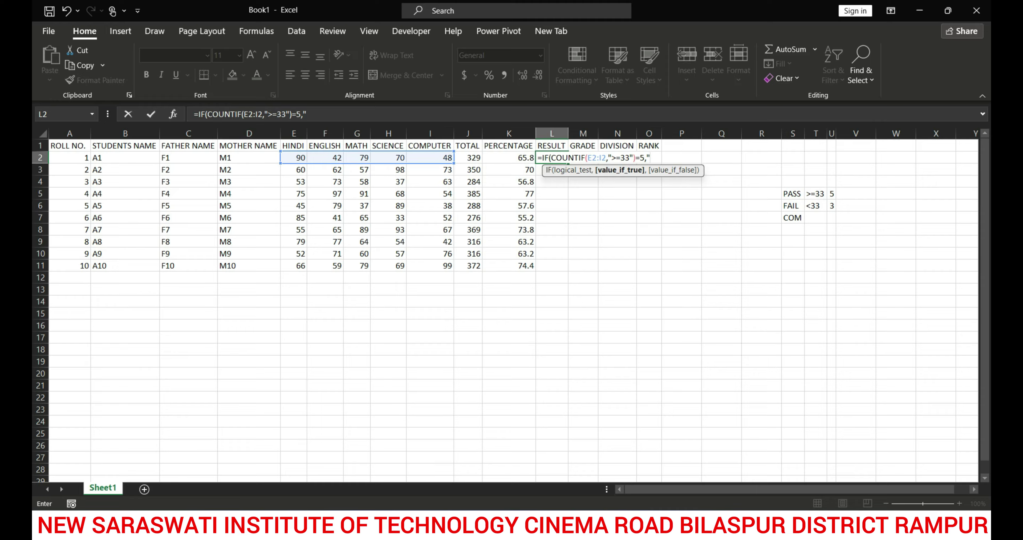
pyautogui.write('PASS",')
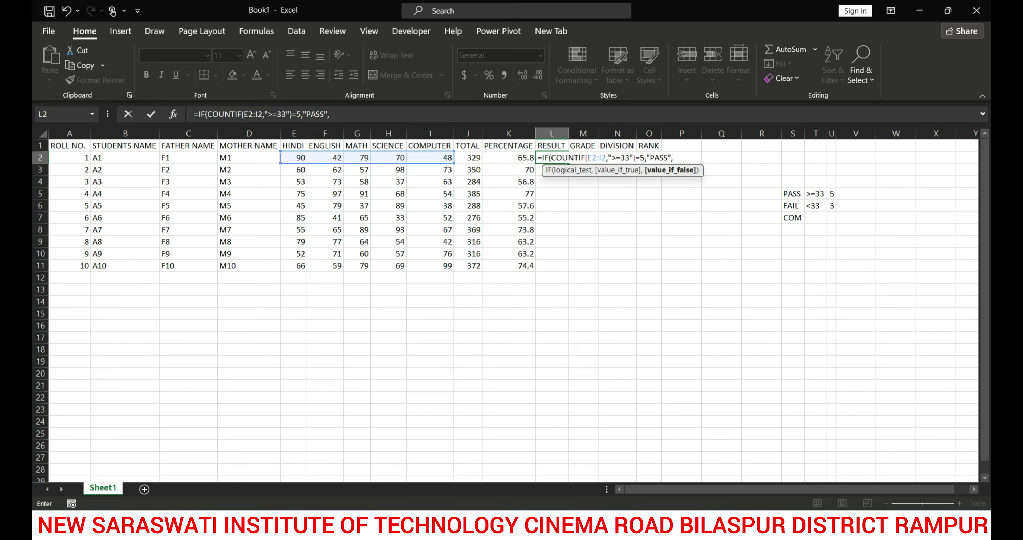
# Nest a second IF with a COUNTIF test as the value-if-false of the L2 formula
pyautogui.write('IF(CON')
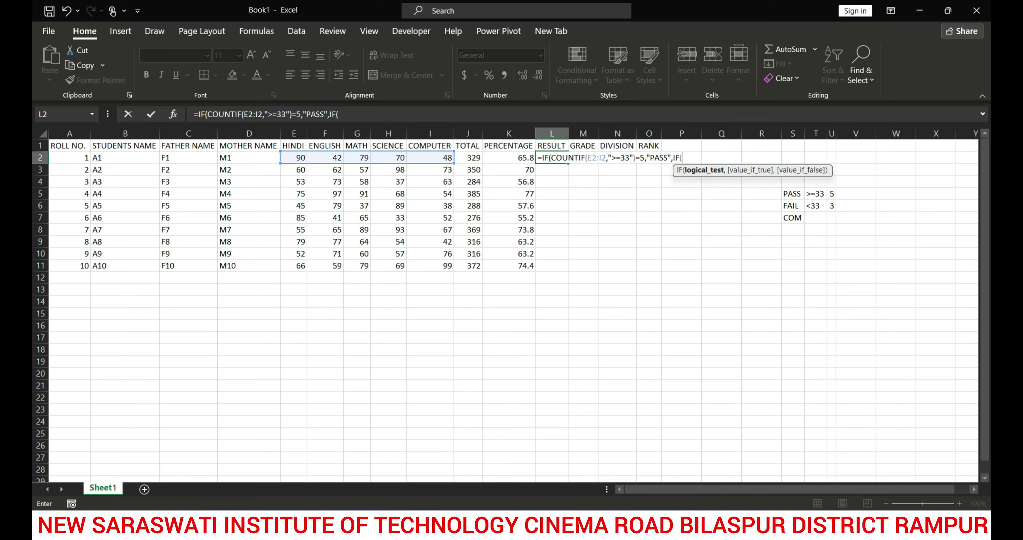
pyautogui.press('Down')
pyautogui.press('Down')
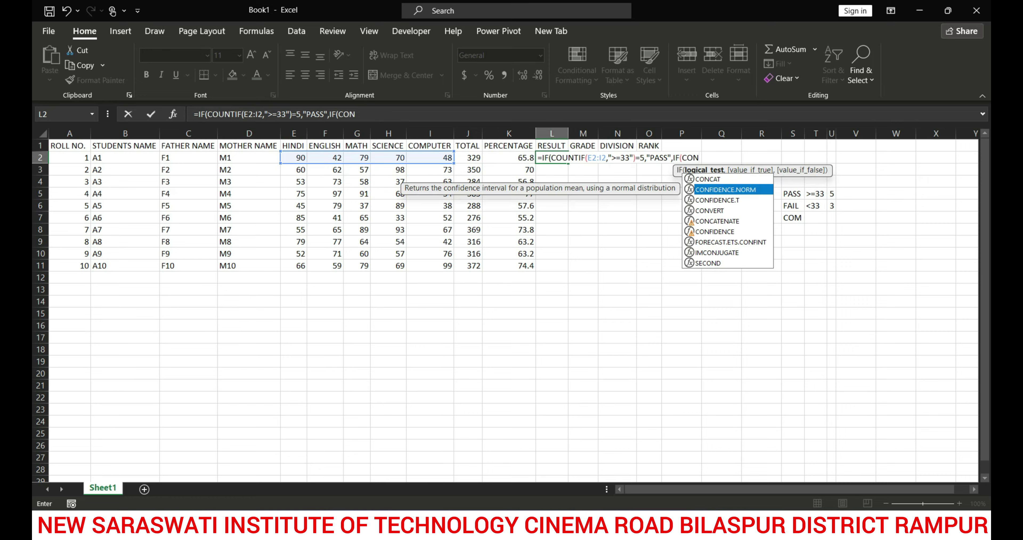
pyautogui.press('BackSpace')
pyautogui.press('BackSpace')
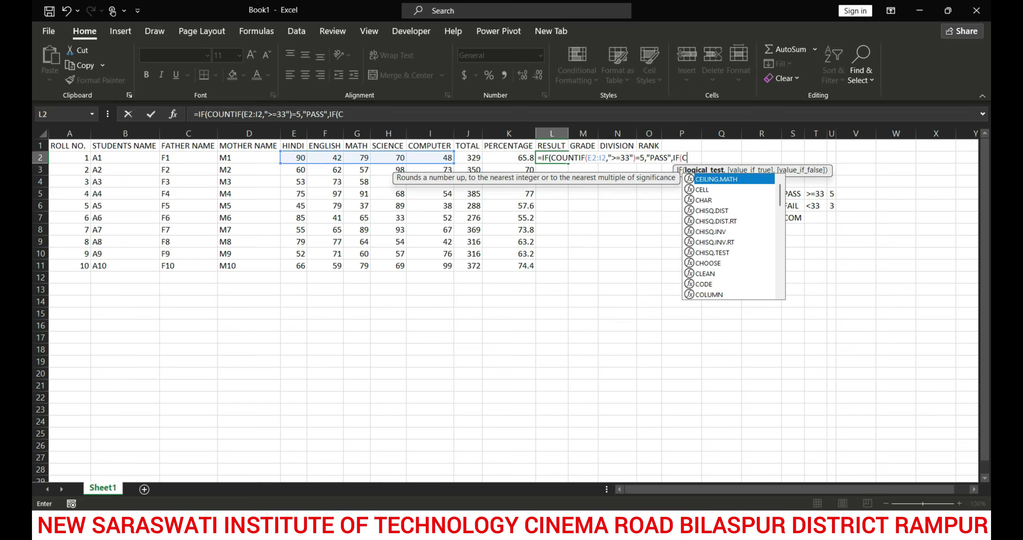
pyautogui.write('OUN')
pyautogui.press('Down')
pyautogui.press('Down')
pyautogui.press('Down')
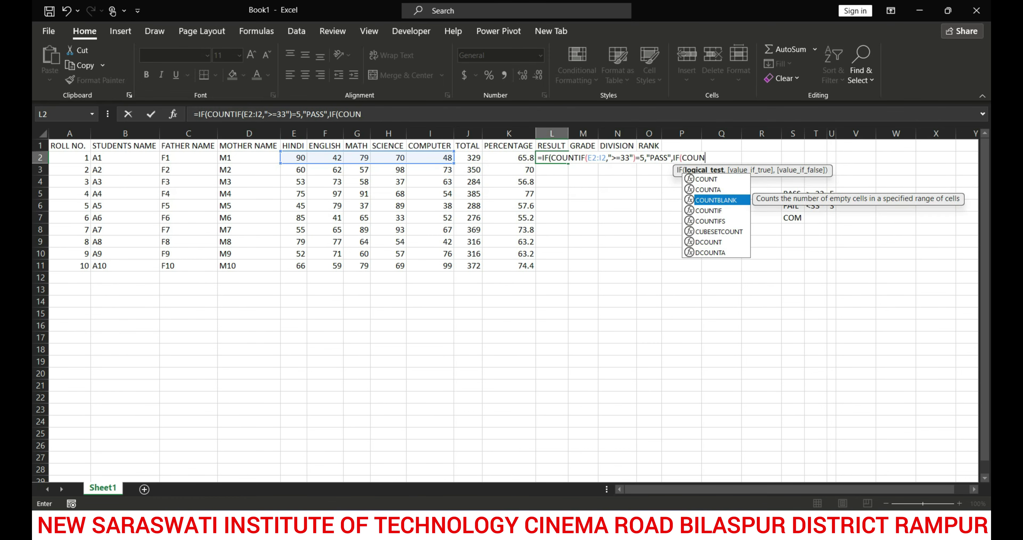
pyautogui.press('Tab')
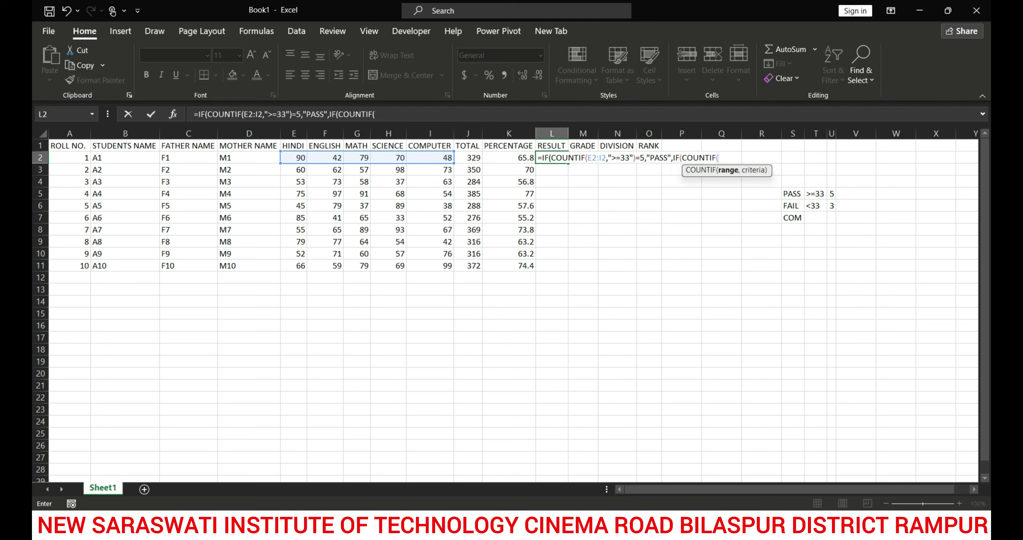
# Complete the nested test in L2 to return "FAIL" when E2:I2 has "<33" count equal to 3, otherwise "COM", and enter the formula
pyautogui.moveTo(294, 157); pyautogui.dragTo(447, 157)
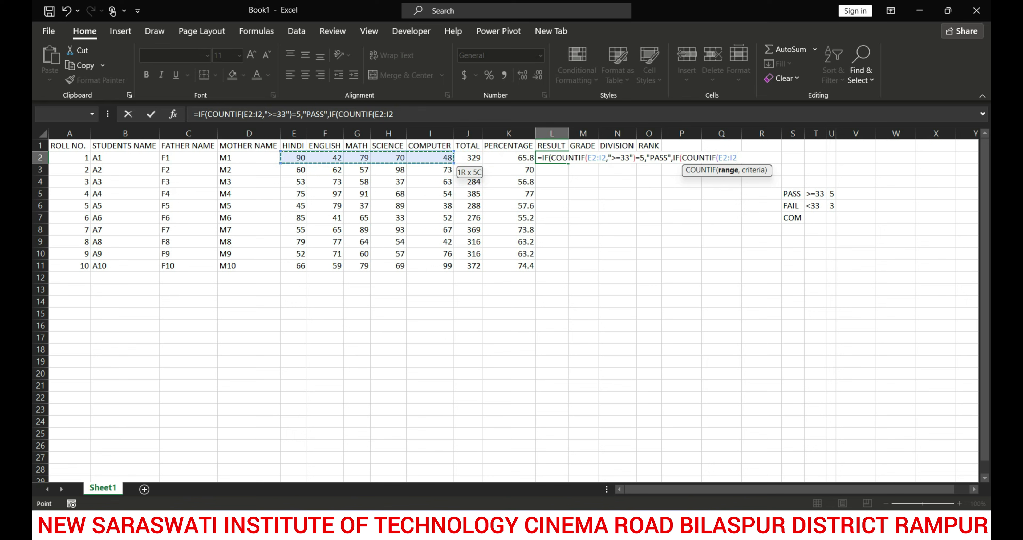
pyautogui.write(',"')
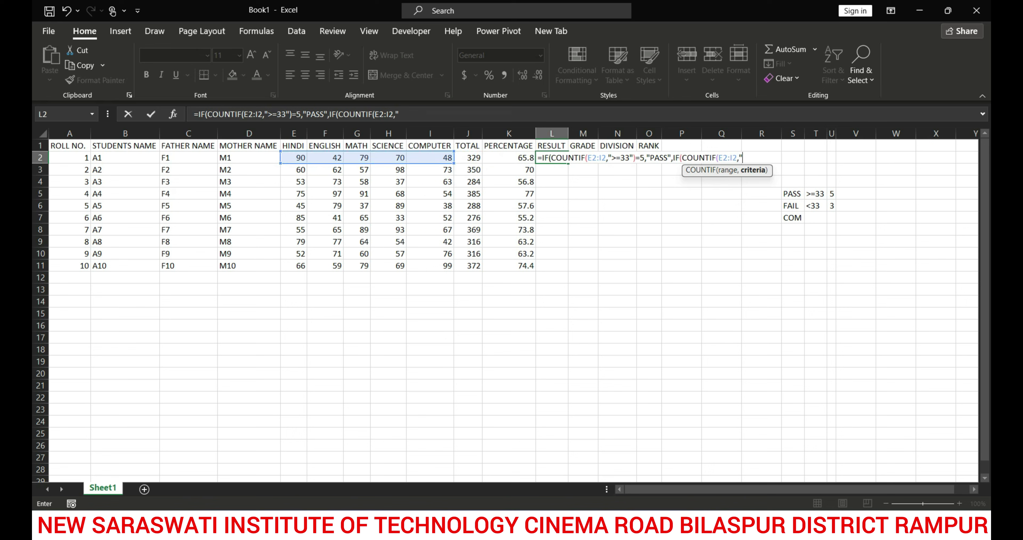
pyautogui.write('<33")')
pyautogui.write('=3')
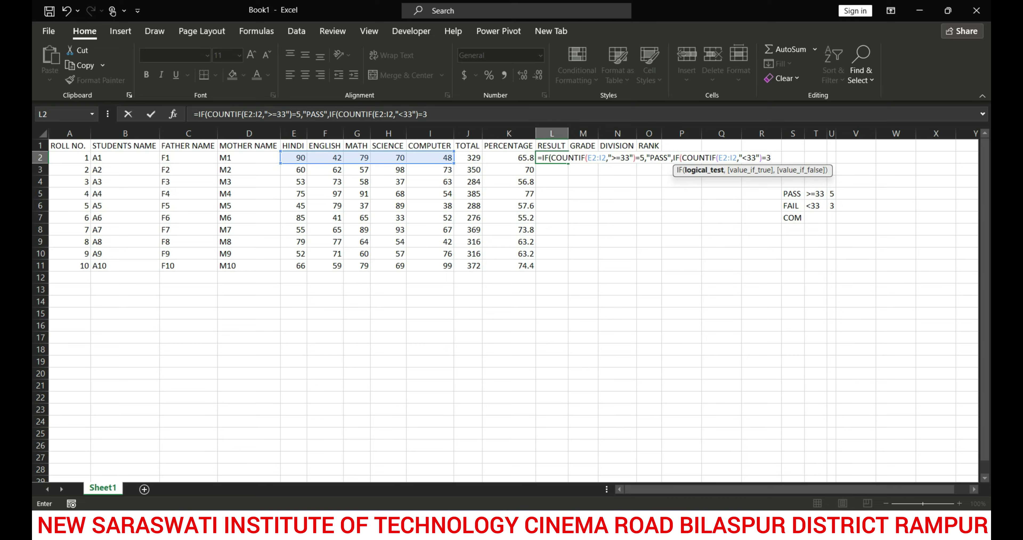
pyautogui.write(',')
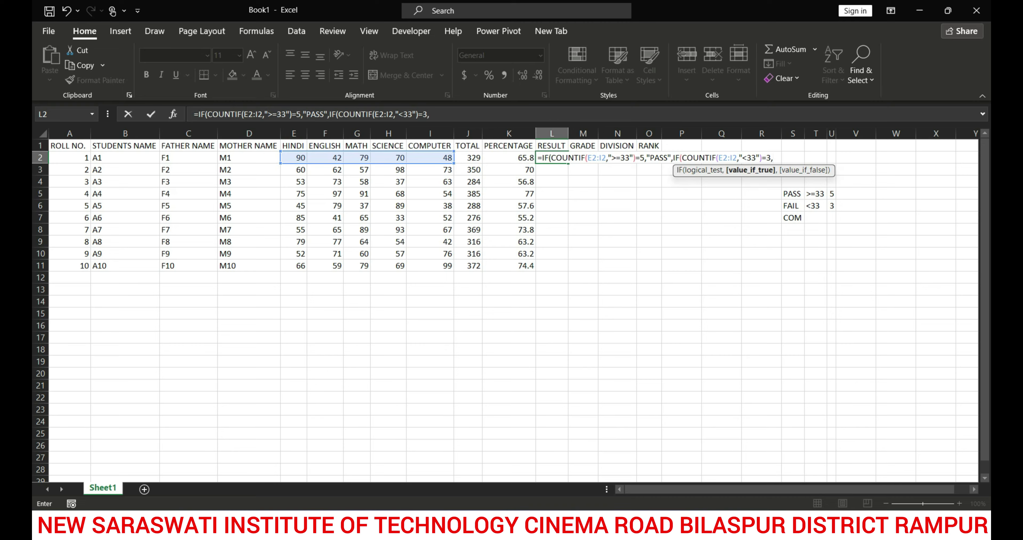
pyautogui.write('"FAIL"')
pyautogui.write(',')
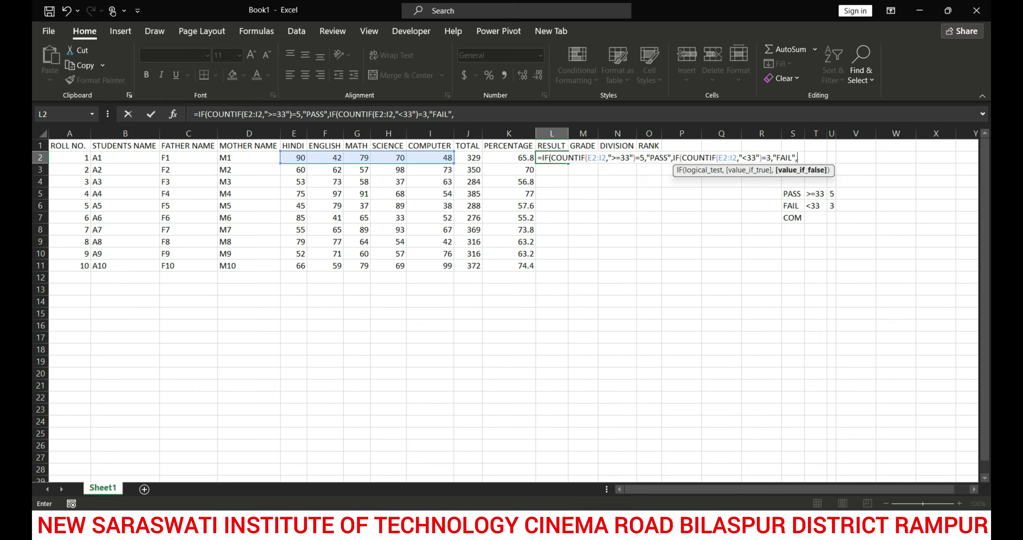
pyautogui.write('"COM"')
pyautogui.press('Return')
pyautogui.press('Return')
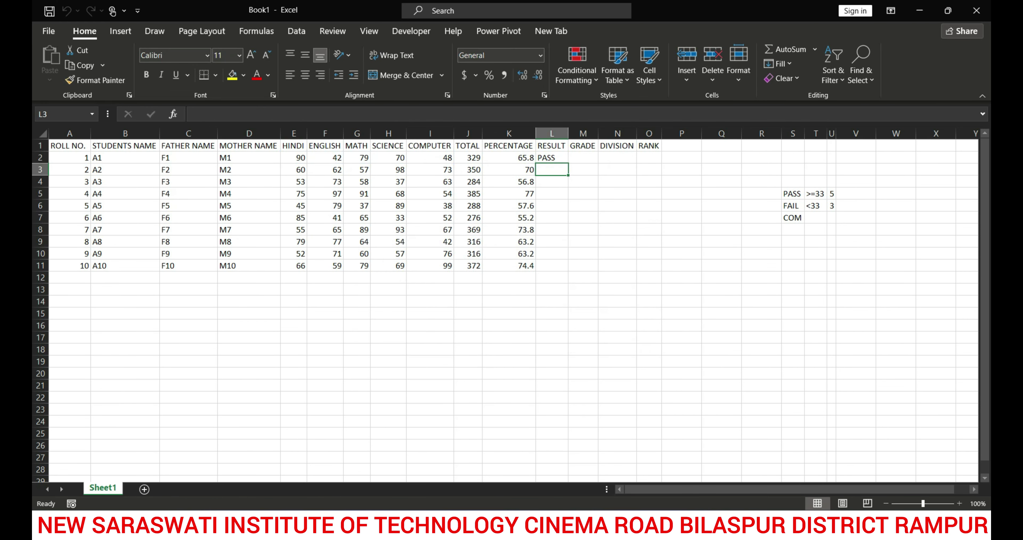
# Set the first student's HINDI mark in E2 and ENGLISH mark in F2 to 32 to test the result formula
pyautogui.click(551, 158)
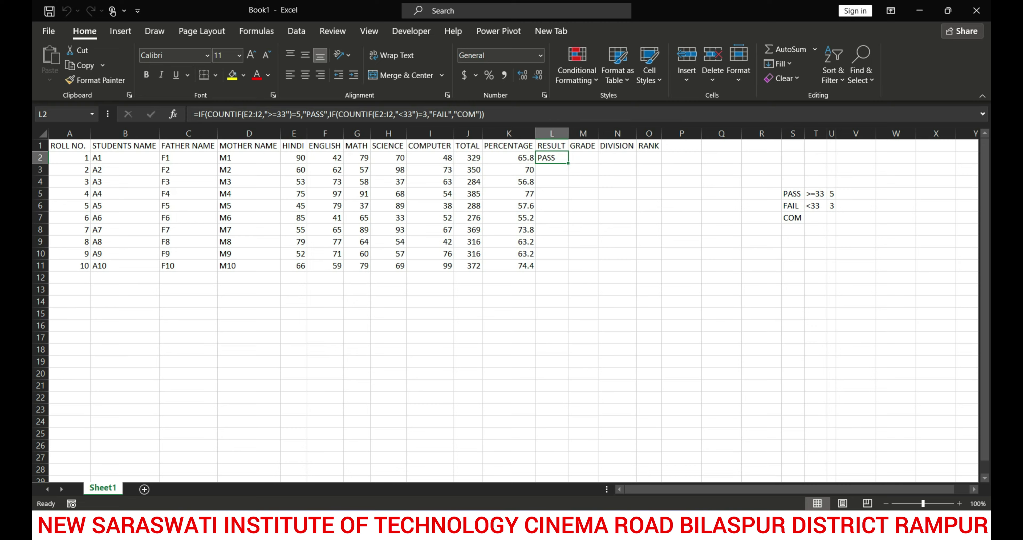
pyautogui.click(294, 157)
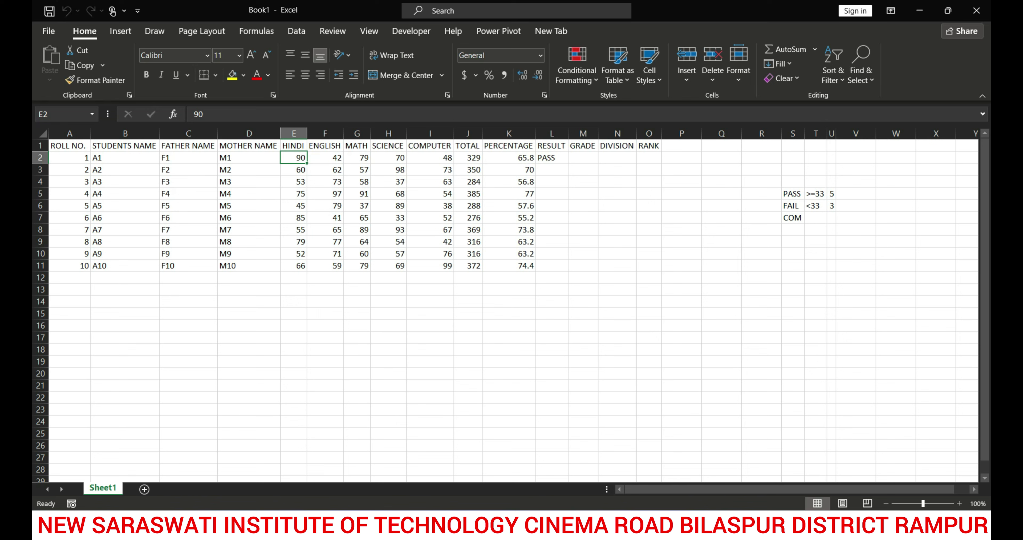
pyautogui.press('F2')
pyautogui.write('32')
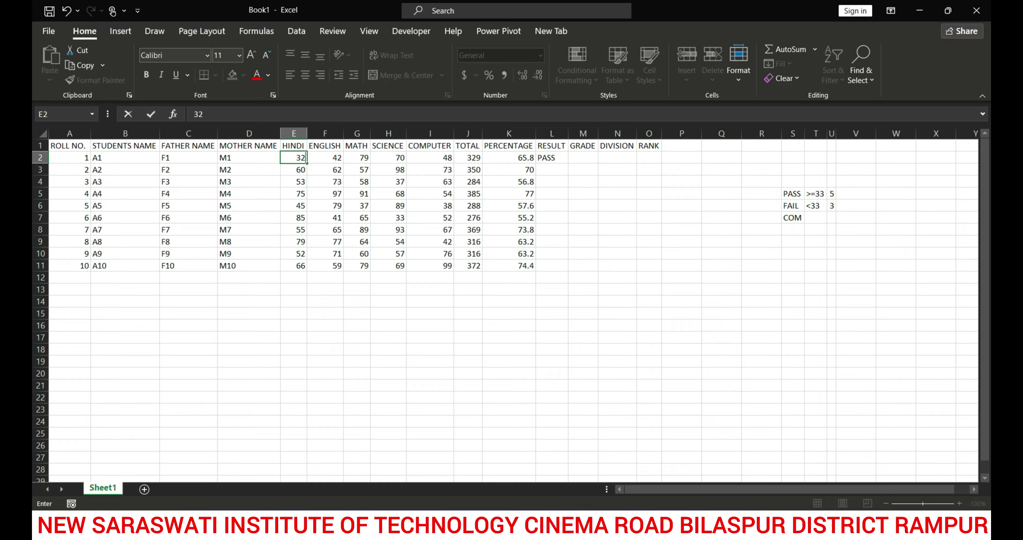
pyautogui.press('Return')
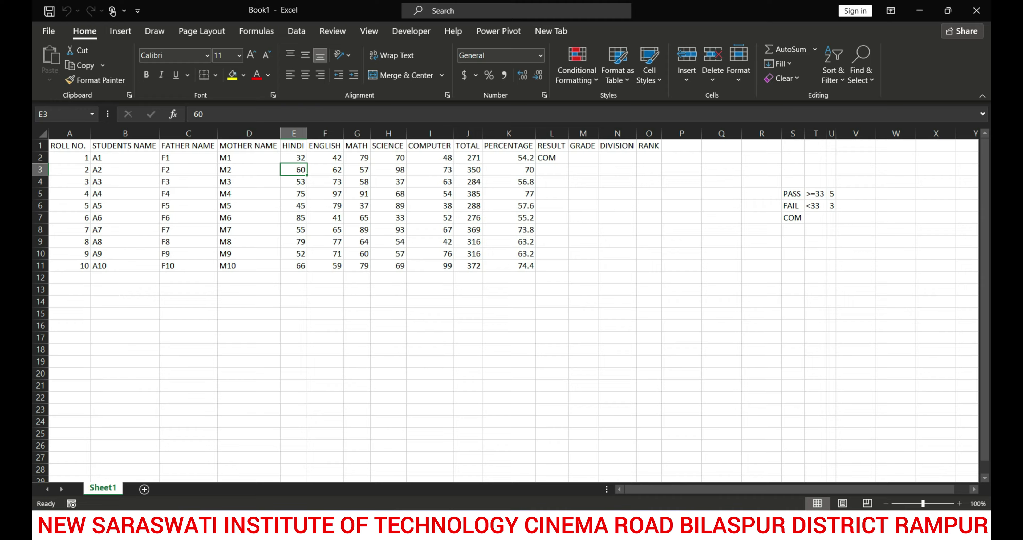
pyautogui.click(325, 157)
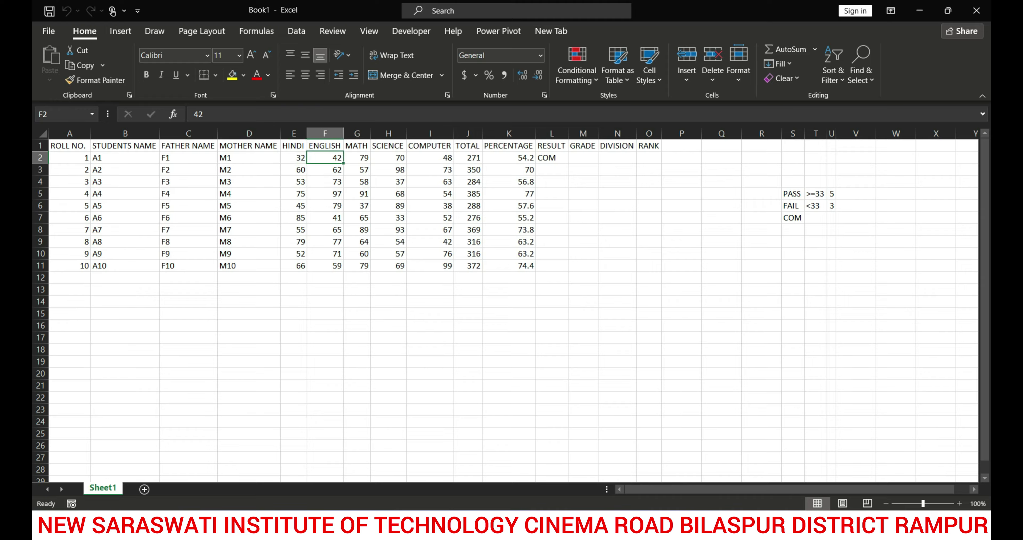
pyautogui.write('32')
pyautogui.press('Return')
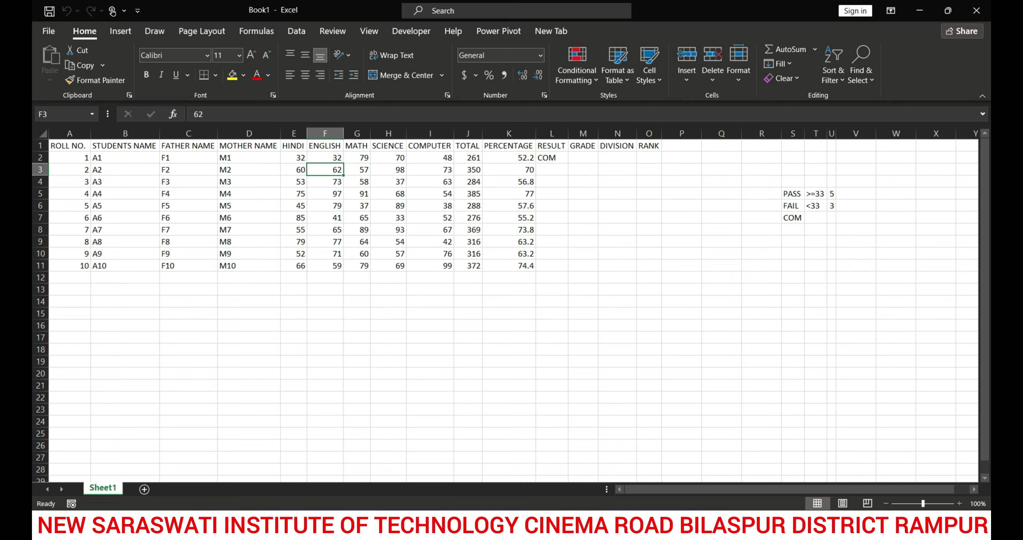
# Set the first student's MATH mark in G2 to 32 to test the result formula with a third failing subject
pyautogui.doubleClick(357, 158)
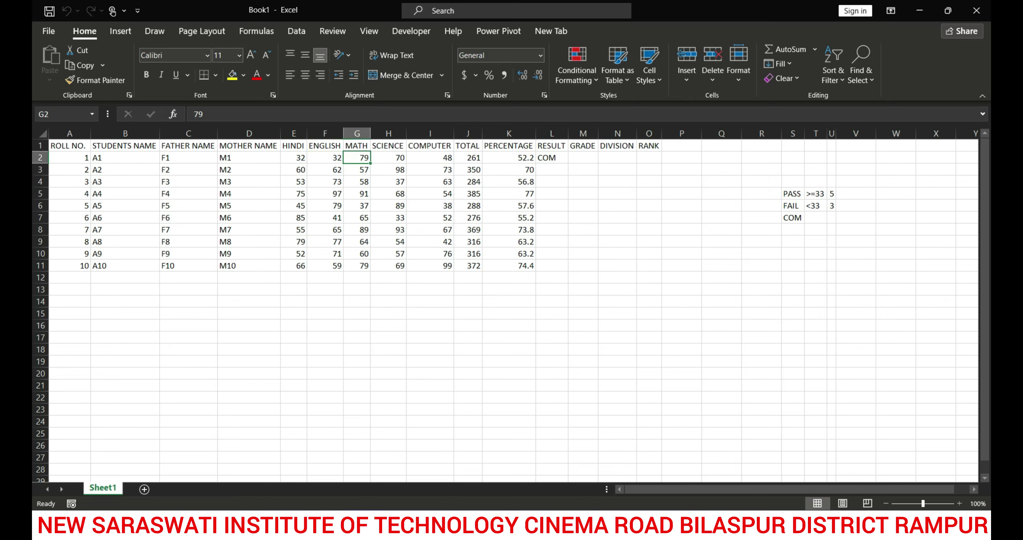
pyautogui.write('32')
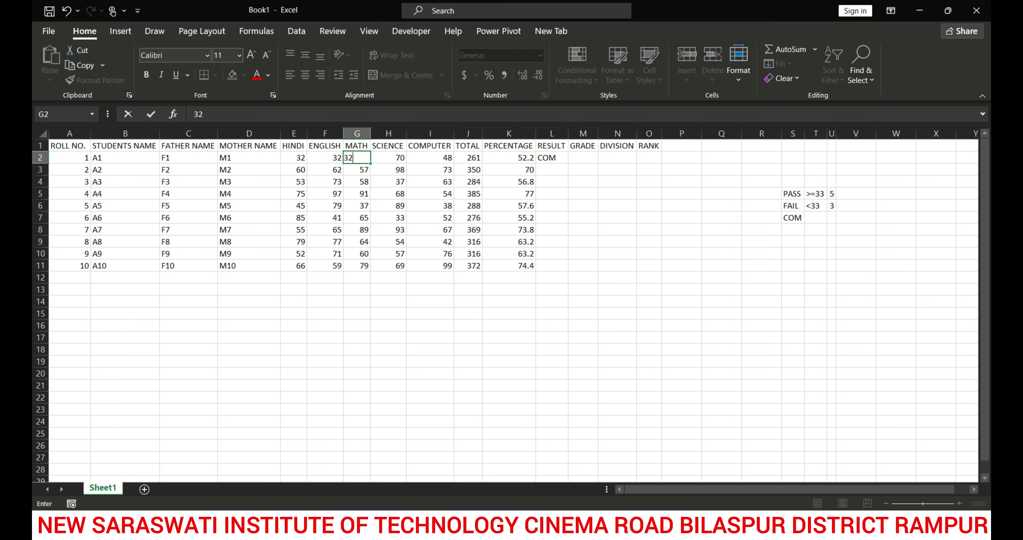
pyautogui.press('Return')
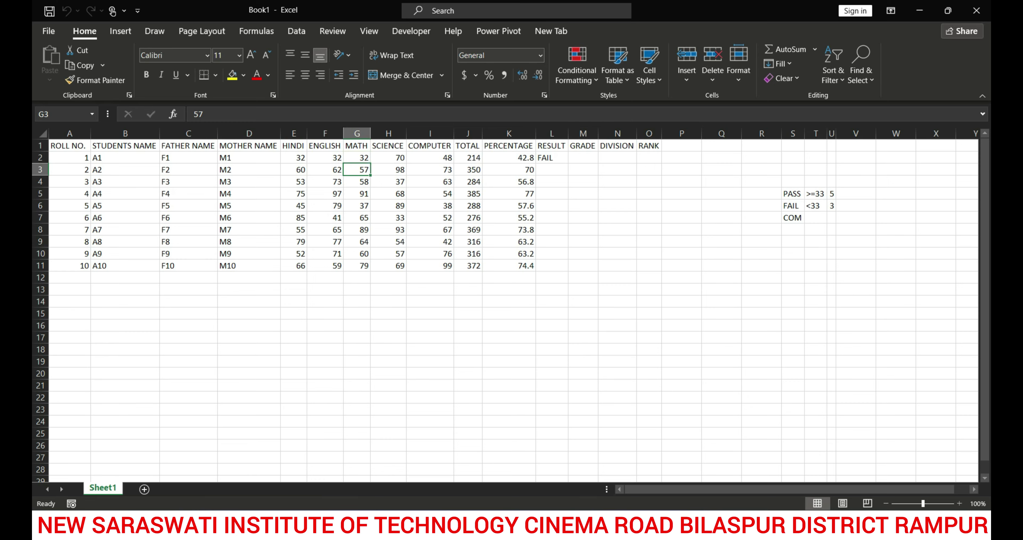
# Set the first student's marks to 90 in HINDI (E2), 569 in ENGLISH (F2) and 87 in MATH (G2)
pyautogui.click(294, 158)
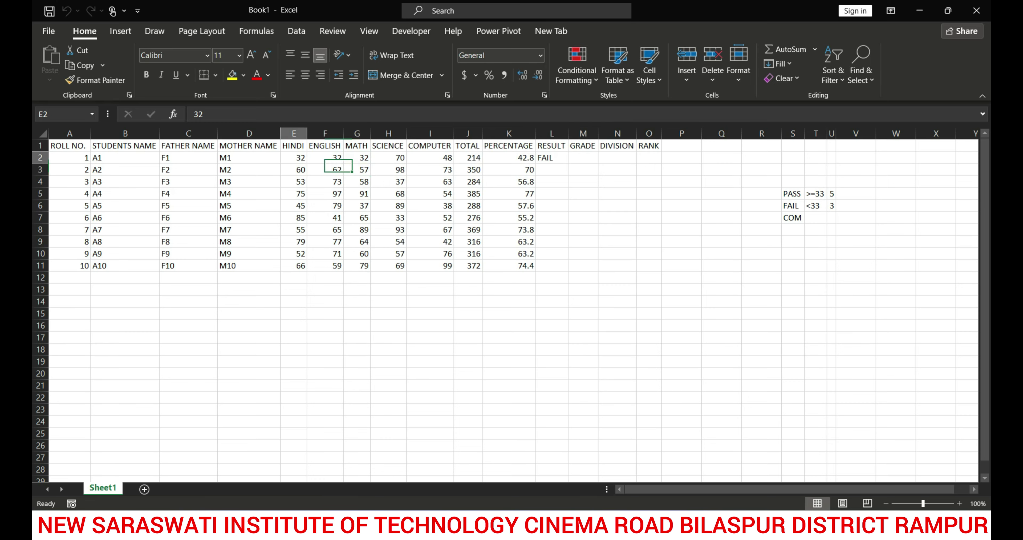
pyautogui.write('90')
pyautogui.press('Tab')
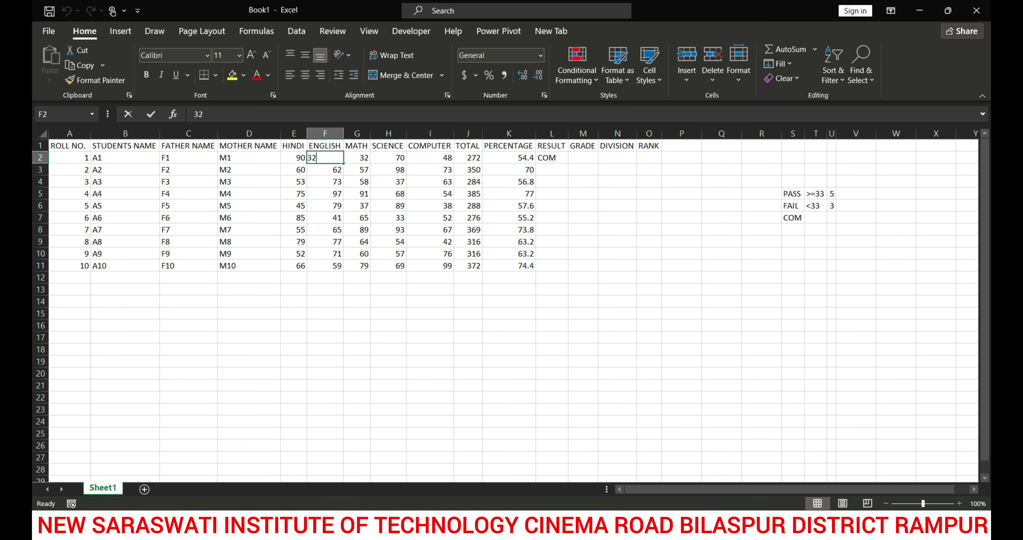
pyautogui.write('569')
pyautogui.press('Tab')
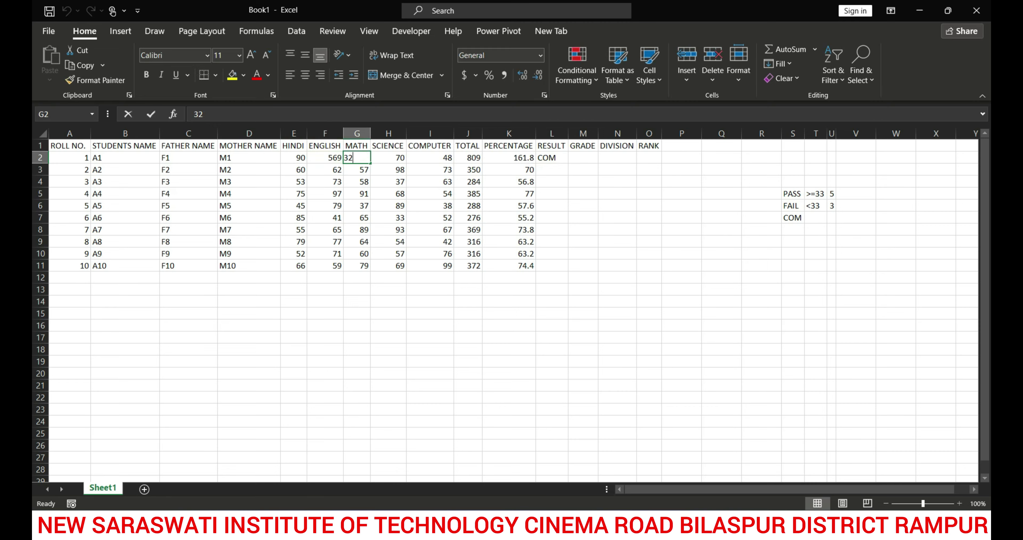
pyautogui.write('87')
pyautogui.press('Down')
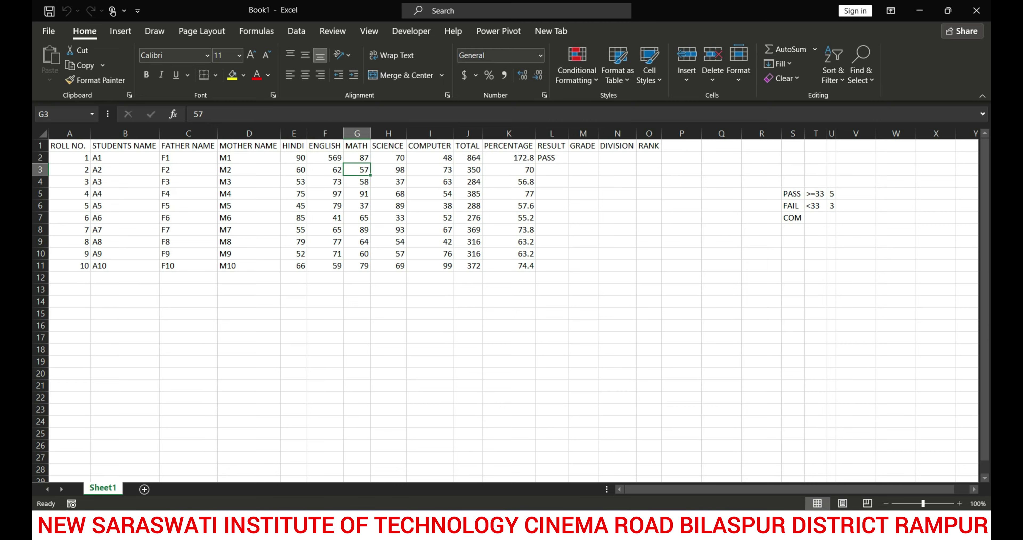
# Fill the RESULT formula from L2 down through L11 for all students
pyautogui.click(551, 157)
pyautogui.doubleClick(568, 164)
pyautogui.click(582, 158)
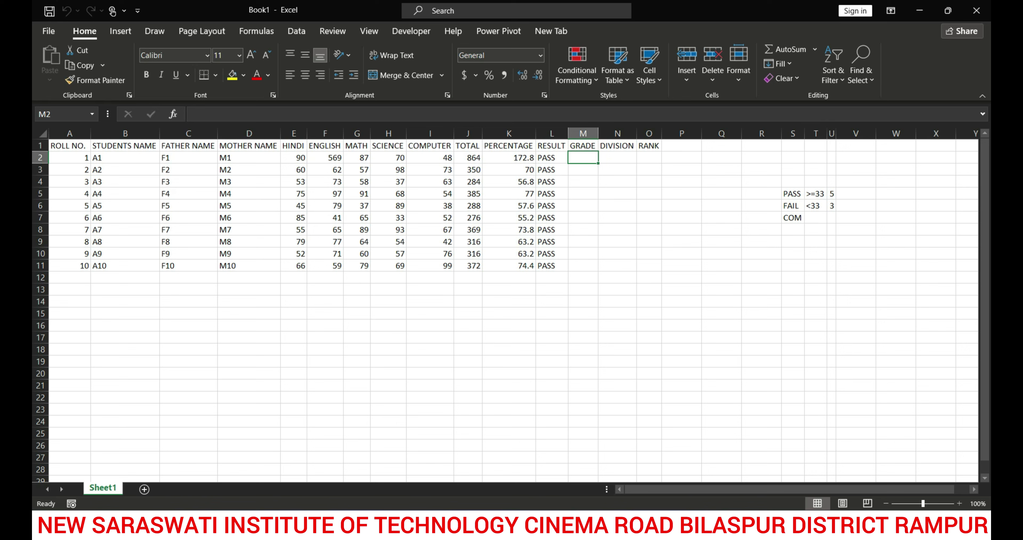
# Clear the PASS/FAIL/COM criteria notes from S5:U7
pyautogui.moveTo(761, 182); pyautogui.dragTo(856, 241)
pyautogui.press('Delete')
# Start a grade list beside the marksheet with A+ in S5 and A in S6
pyautogui.click(792, 193)
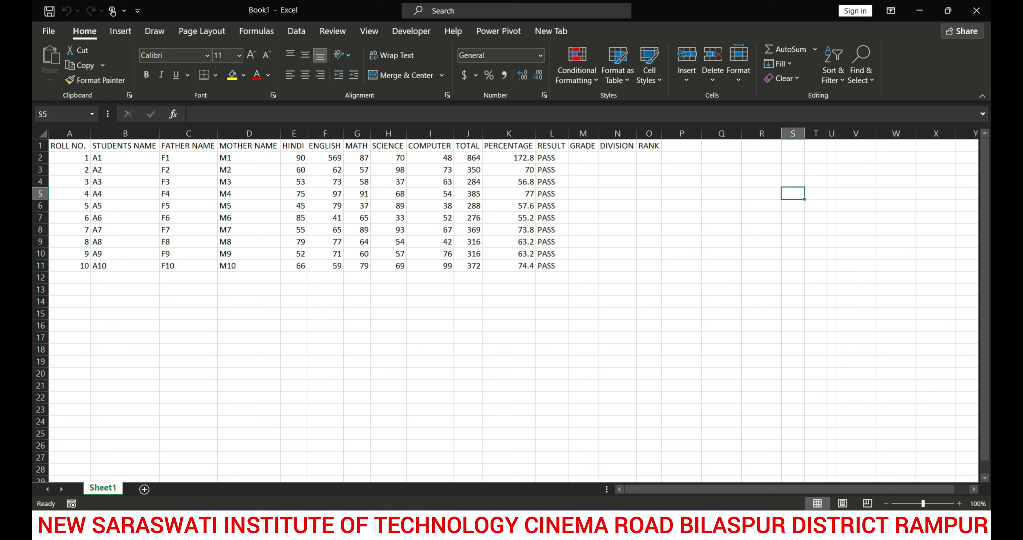
pyautogui.write('A=')
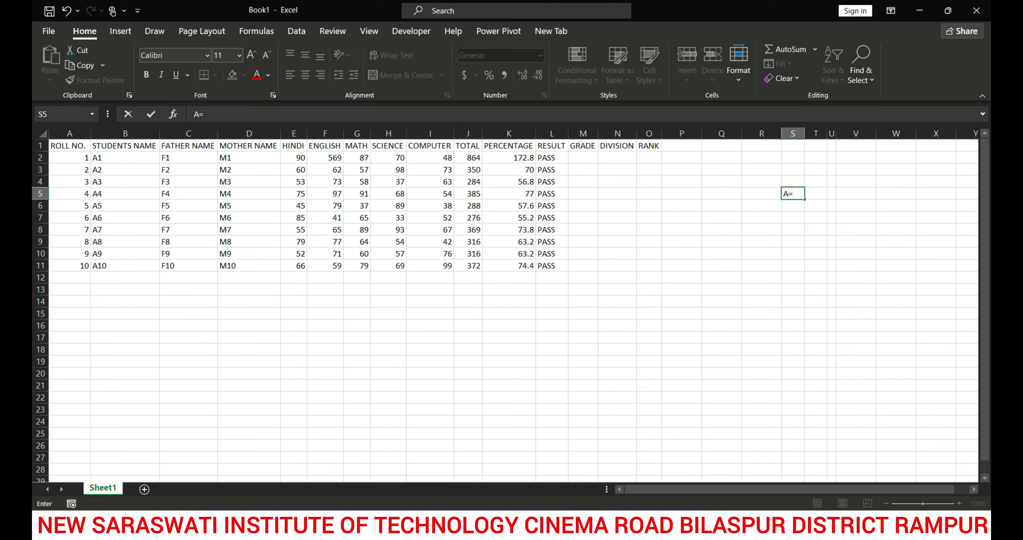
pyautogui.press('BackSpace')
pyautogui.write('+')
pyautogui.press('Return')
pyautogui.write('A')
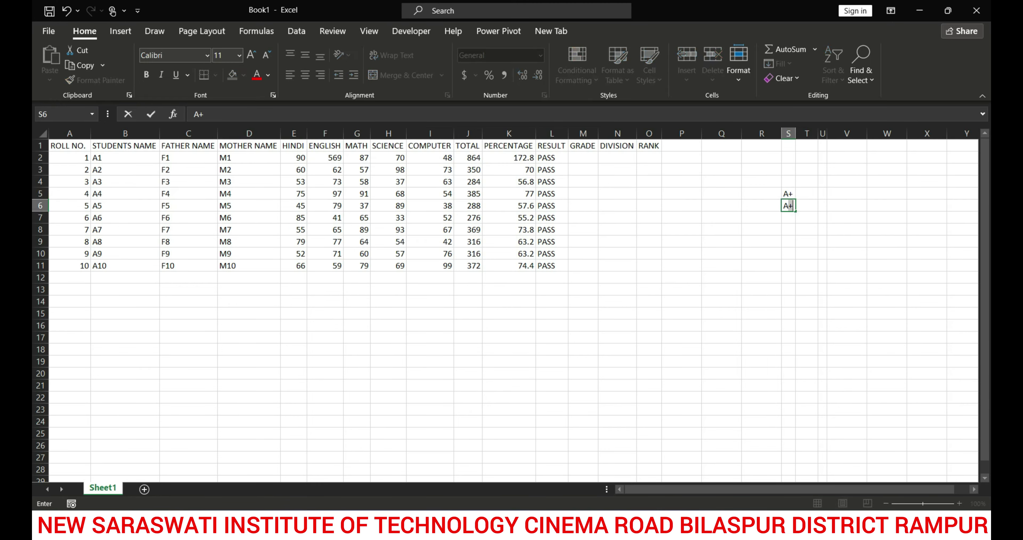
pyautogui.press('Return')
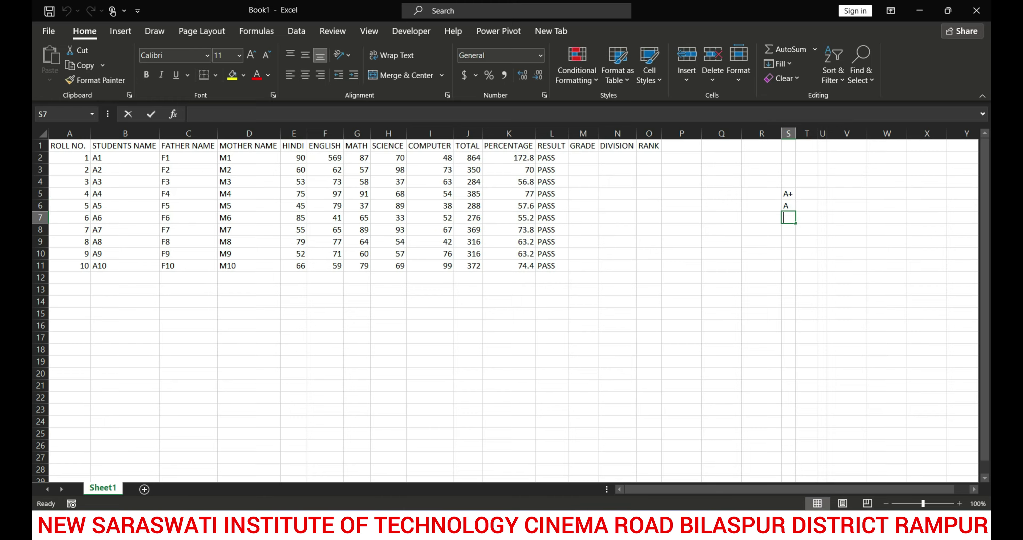
# Continue the grade list with B+ in S7 and B in S8
pyautogui.write('B+')
pyautogui.press('Return')
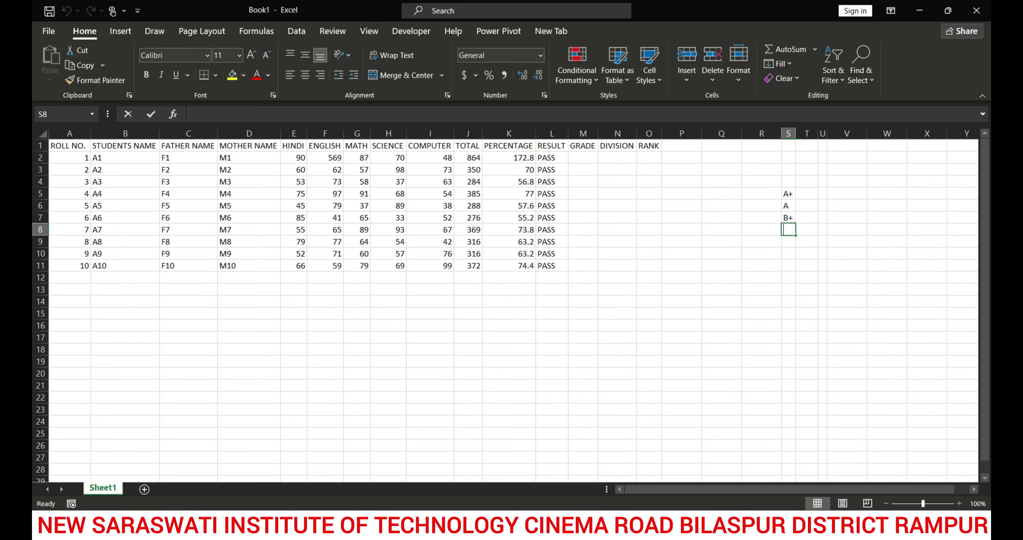
pyautogui.write('B+')
pyautogui.press('Return')
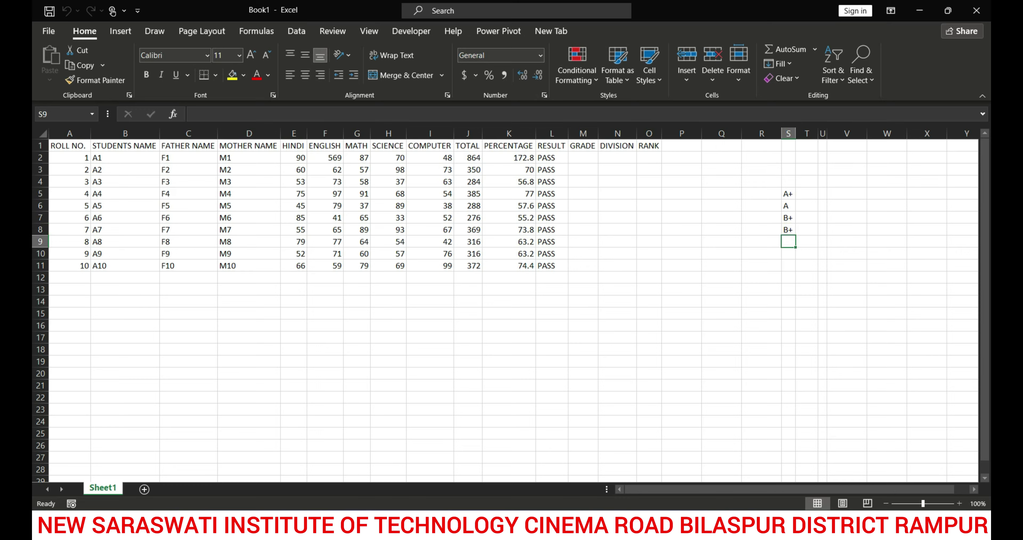
pyautogui.press('Up')
pyautogui.write('B')
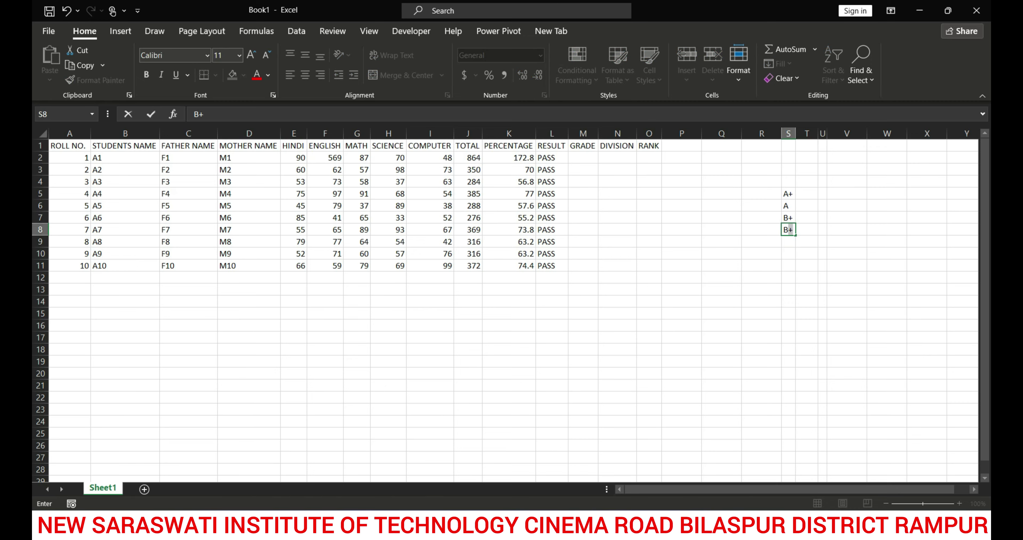
pyautogui.press('BackSpace')
pyautogui.press('Return')
# Complete the grade list with C, D and E in S9:S11
pyautogui.write('C')
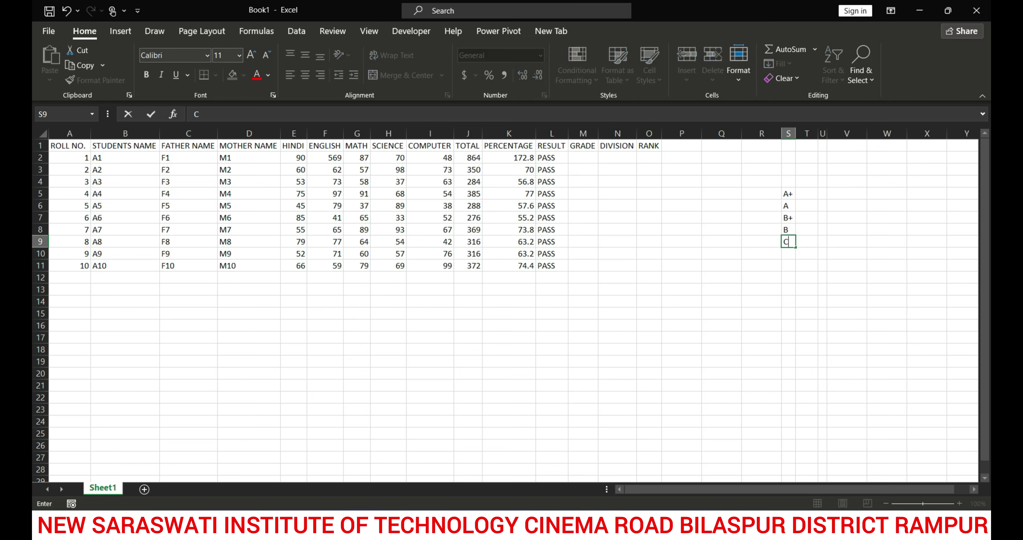
pyautogui.press('Return')
pyautogui.write('D')
pyautogui.press('Return')
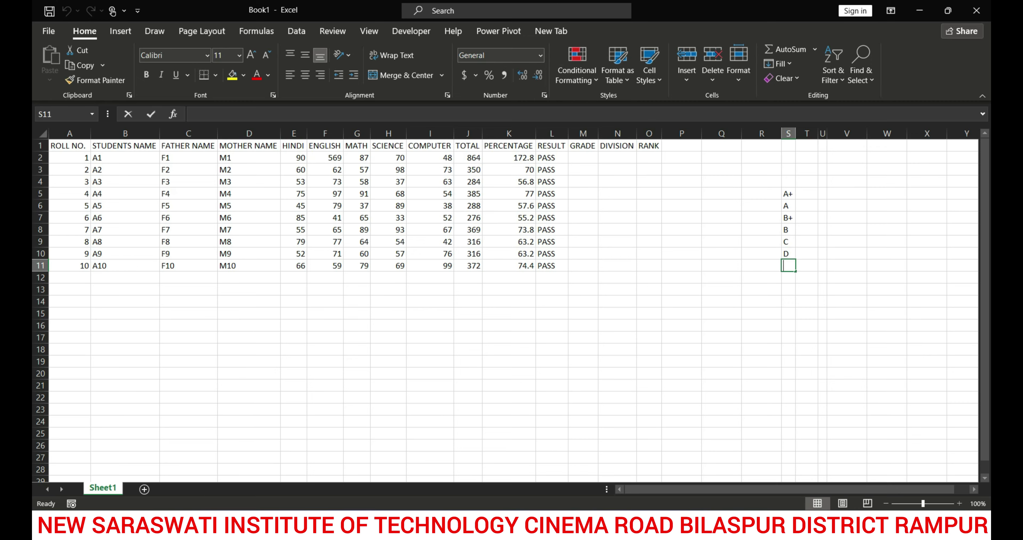
pyautogui.write('E')
# Enter the heading "%" in T4 above the column beside the grade list
pyautogui.press('Up')
pyautogui.press('Up')
pyautogui.press('Up')
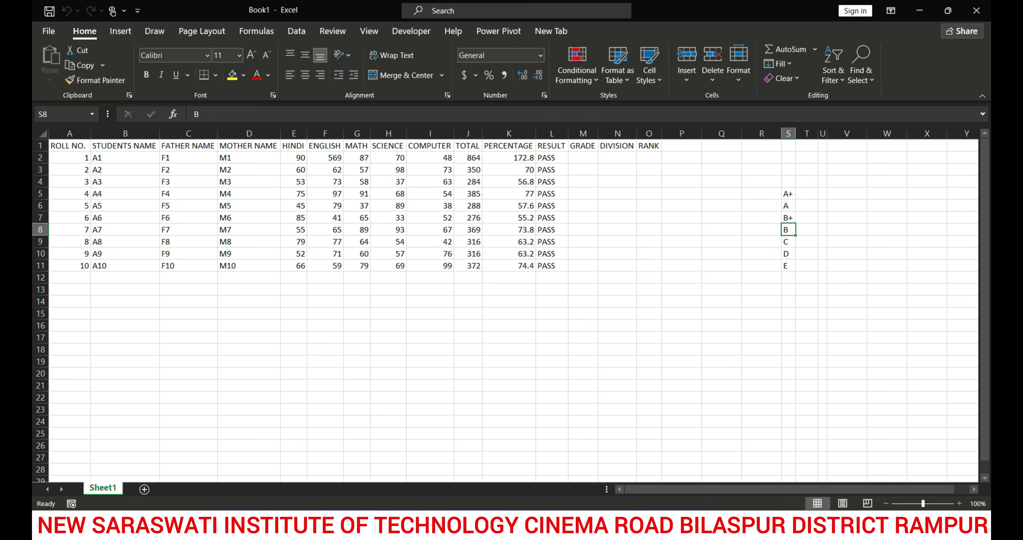
pyautogui.press('Up')
pyautogui.press('Up')
pyautogui.press('Up')
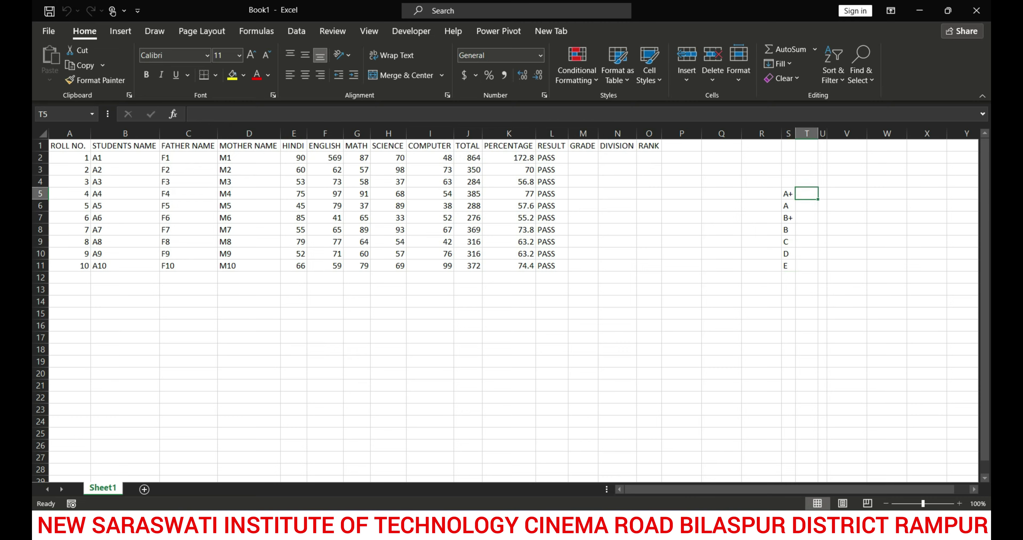
pyautogui.press('Up')
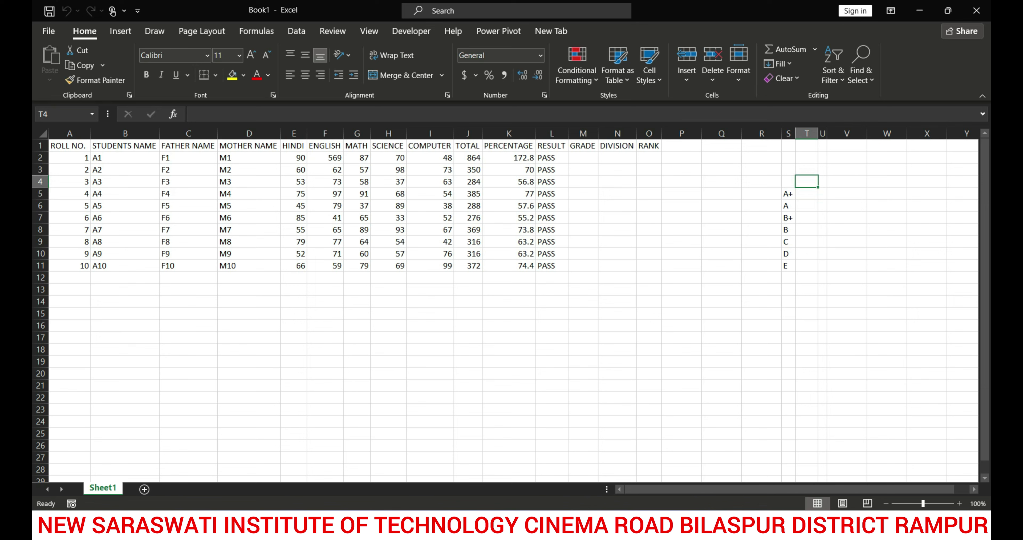
pyautogui.write('%')
pyautogui.press('Return')
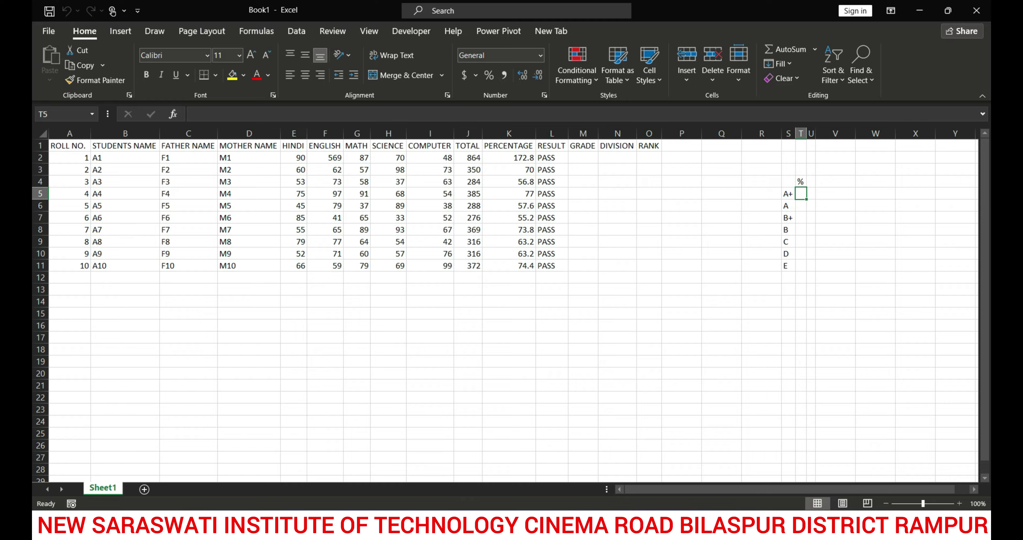
# Enter the percentage limits 90 for A+, 80 for A and 75 for B+ in T5:T7
pyautogui.write('90')
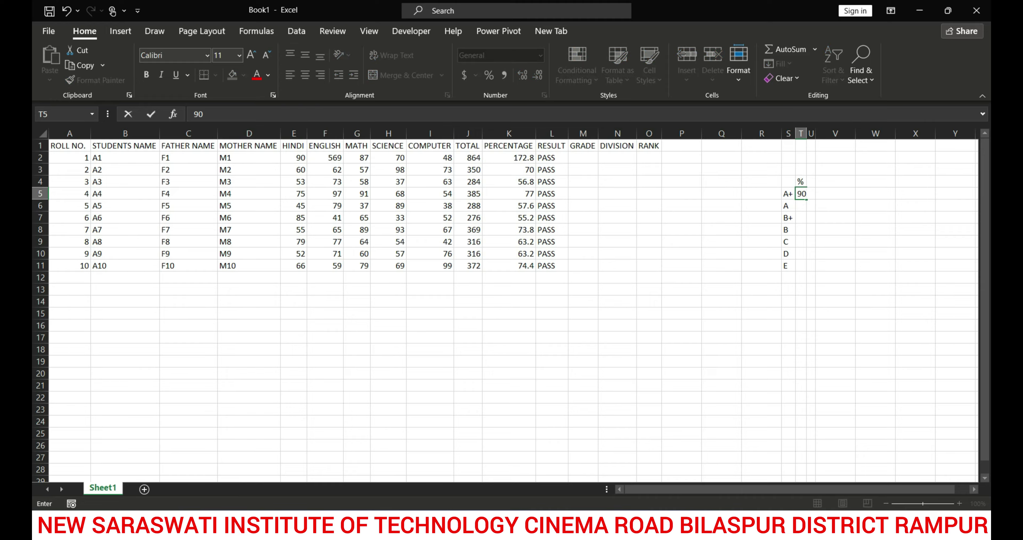
pyautogui.press('Return')
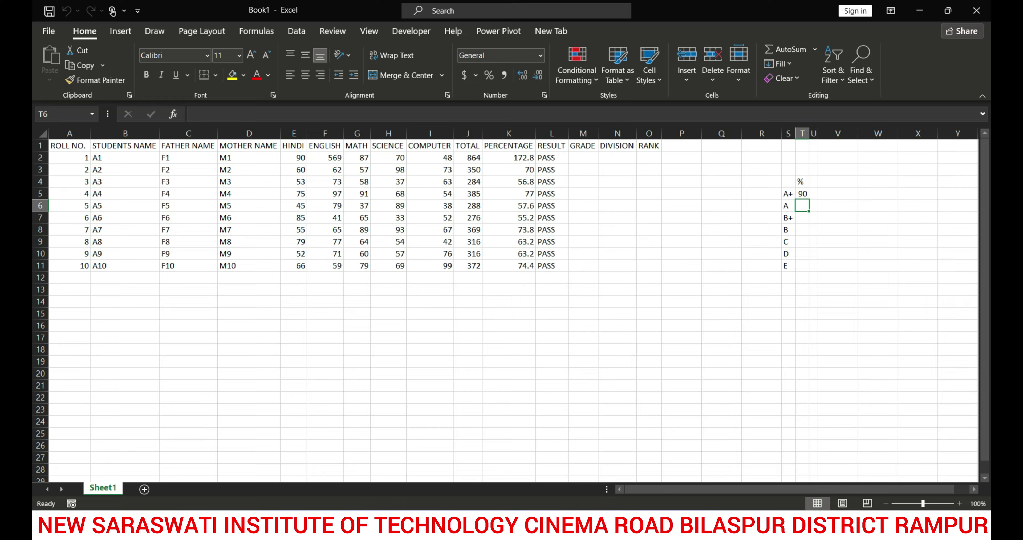
pyautogui.write('80')
pyautogui.press('Return')
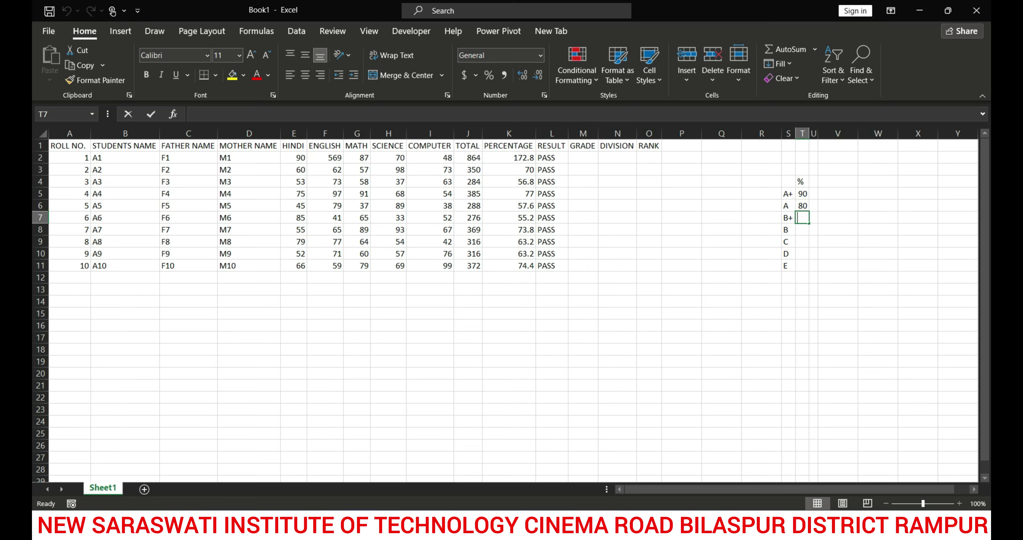
pyautogui.write('75')
pyautogui.press('Return')
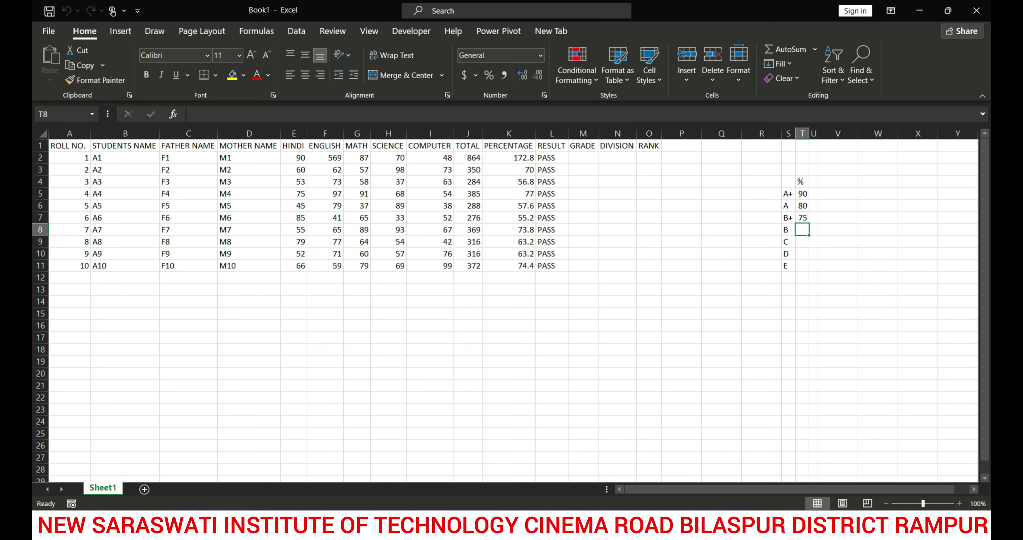
# Enter the percentage limits 60 for B, 45 for C and 33 for D in T8:T10
pyautogui.write('60')
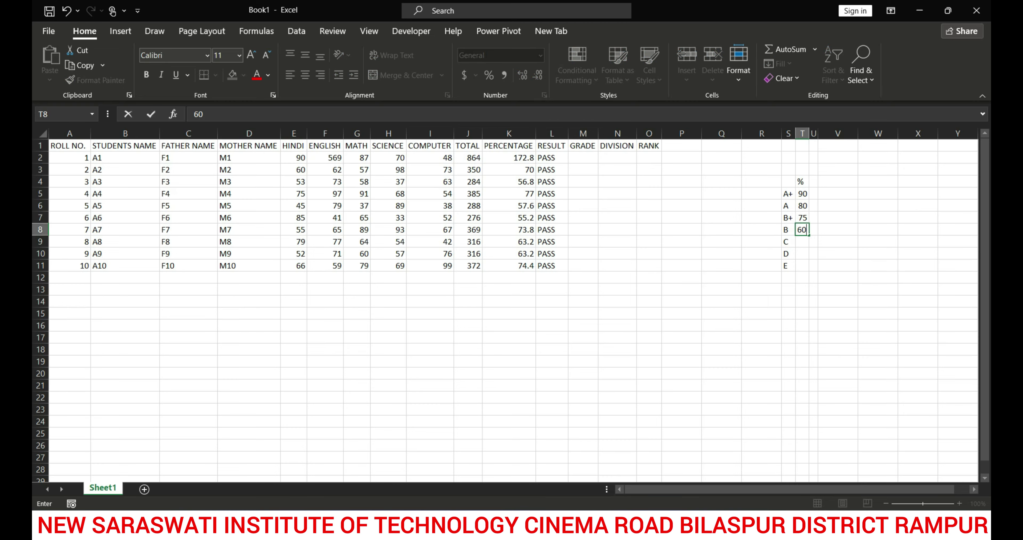
pyautogui.press('Return')
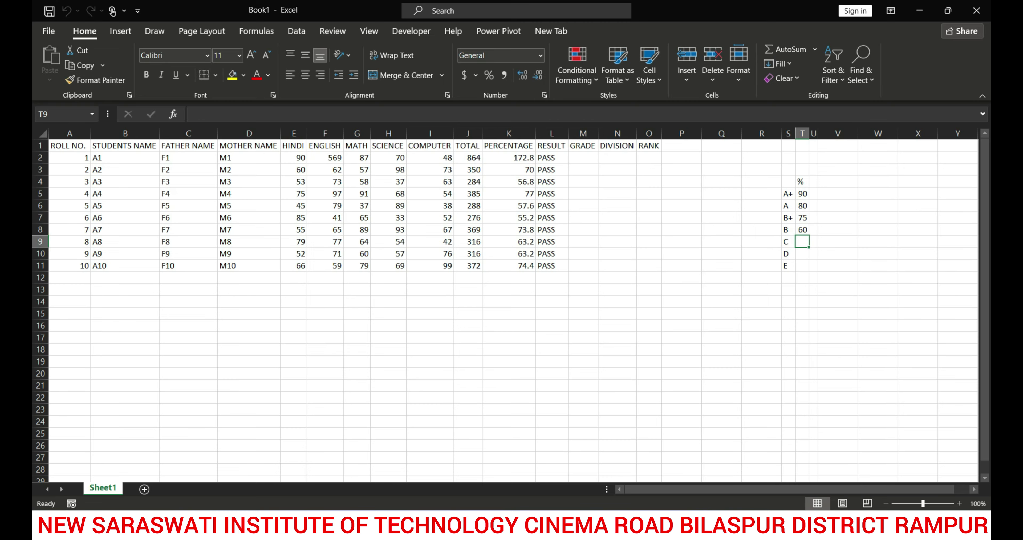
pyautogui.press('BackSpace')
pyautogui.write('45')
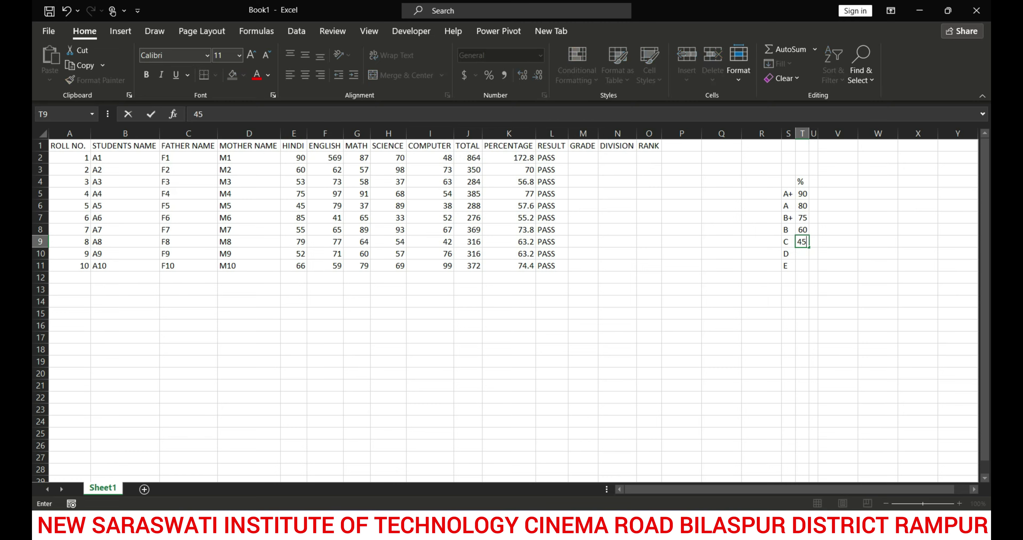
pyautogui.press('Return')
pyautogui.write('33')
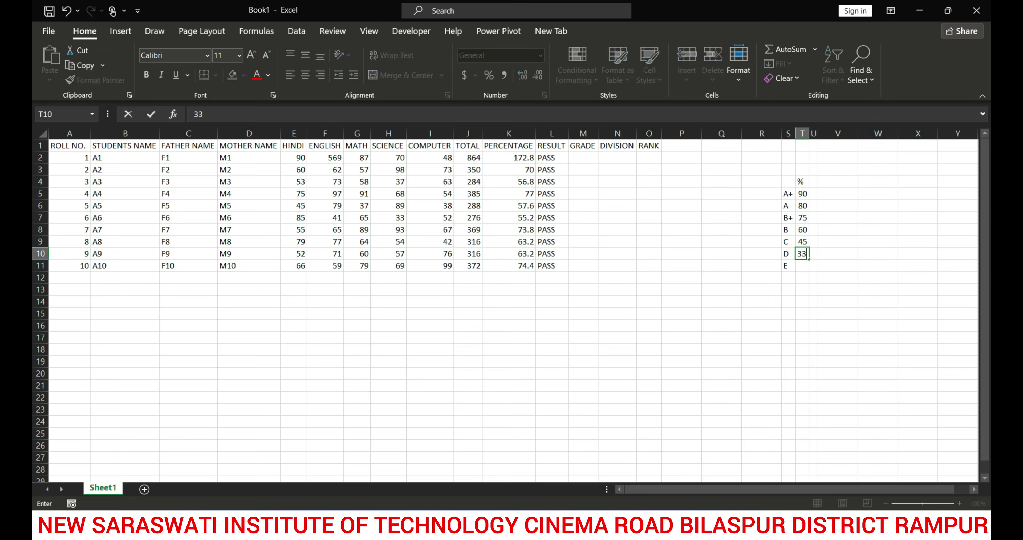
pyautogui.press('Return')
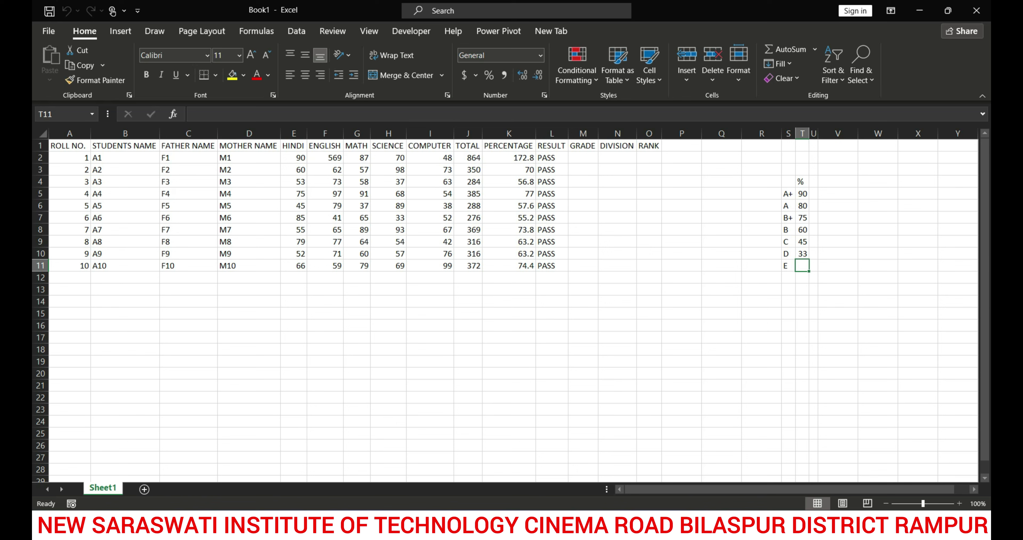
pyautogui.click(583, 158)
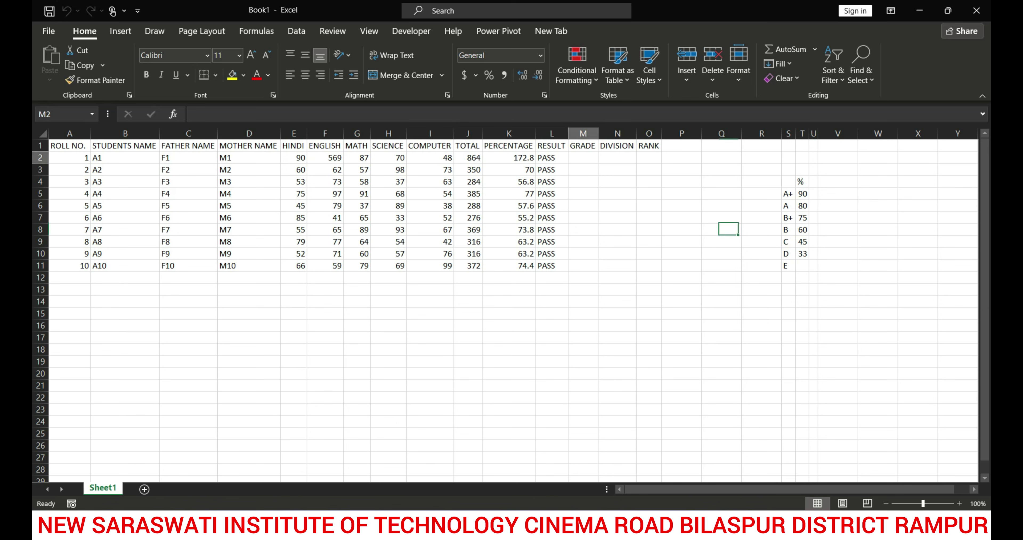
pyautogui.write('=')
pyautogui.write('=IF(')
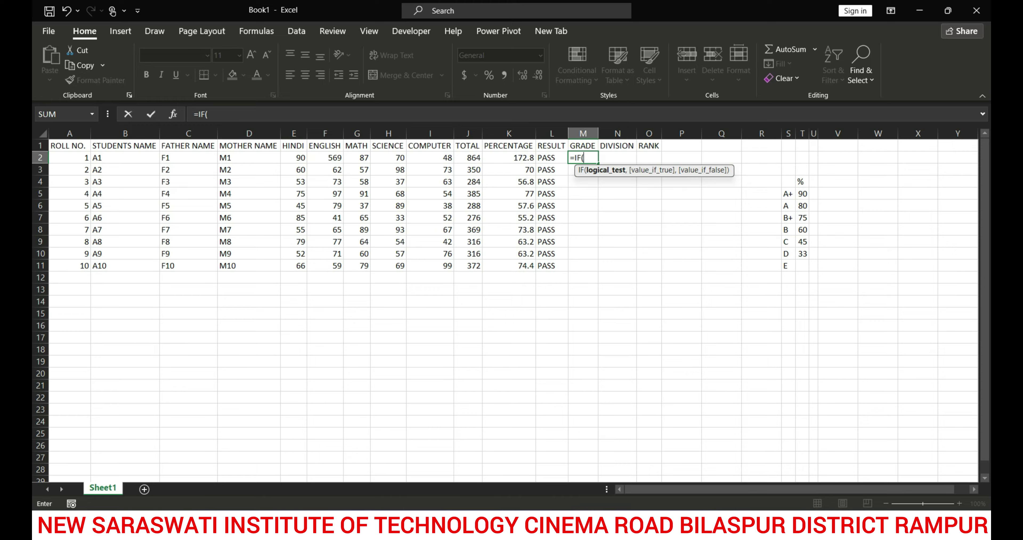
pyautogui.press('BackSpace')
pyautogui.press('BackSpace')
pyautogui.press('BackSpace')
pyautogui.press('BackSpace')
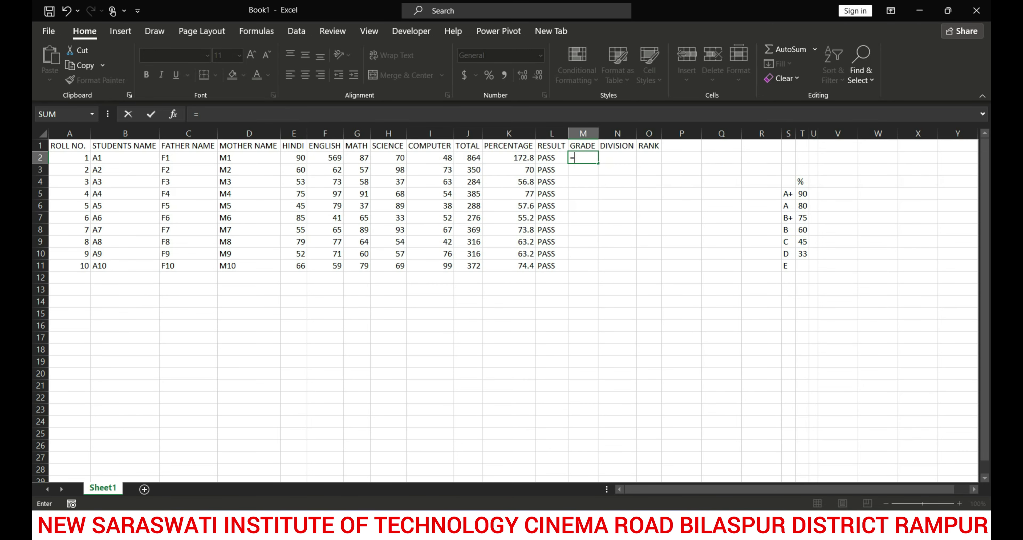
# Correct the first student's ENGLISH mark in F2 to 56
pyautogui.click(324, 157)
pyautogui.write('56')
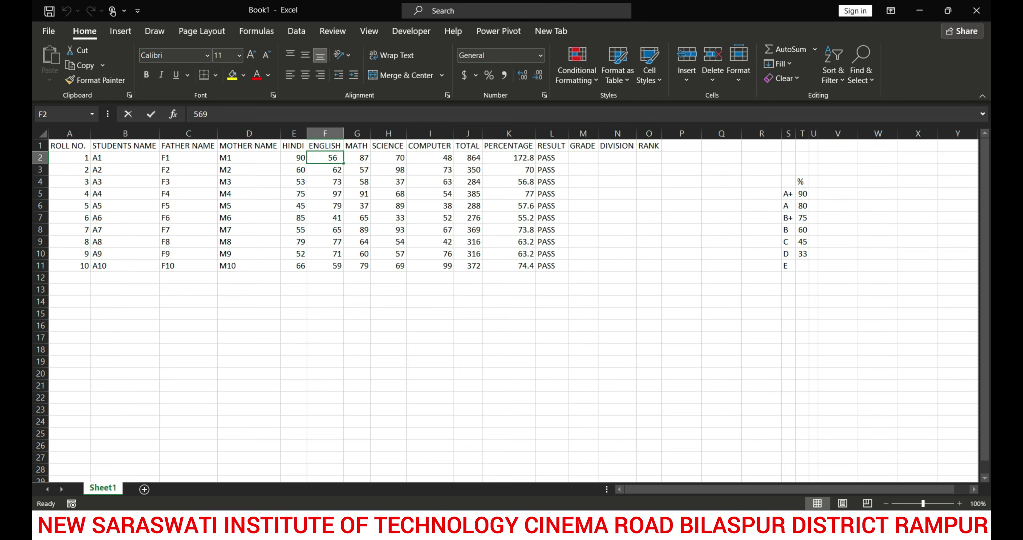
pyautogui.press('Return')
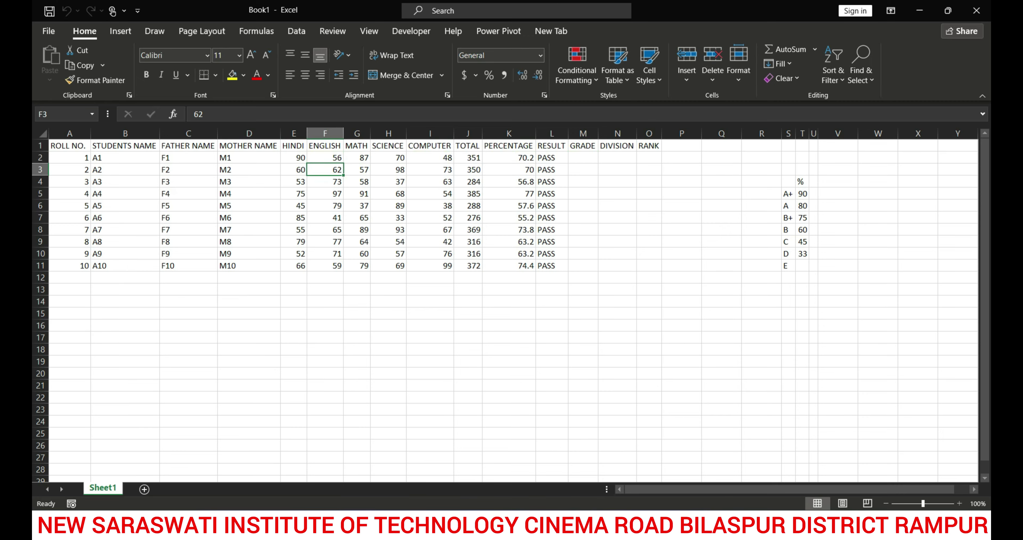
# Start the grade formula in M2 with =IF(K2>=90,"A+", based on the first student's percentage
pyautogui.doubleClick(583, 157)
pyautogui.write('=IF(')
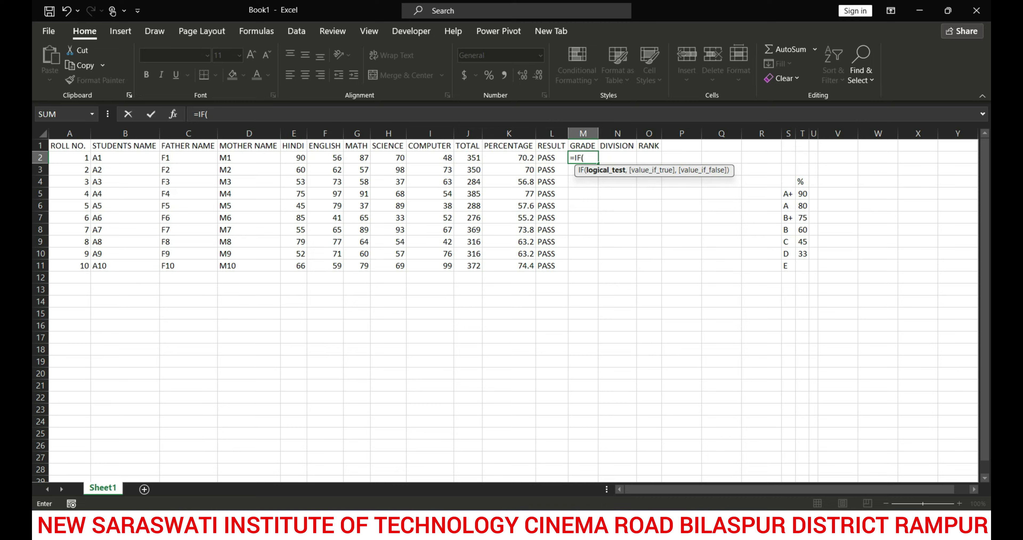
pyautogui.click(509, 157)
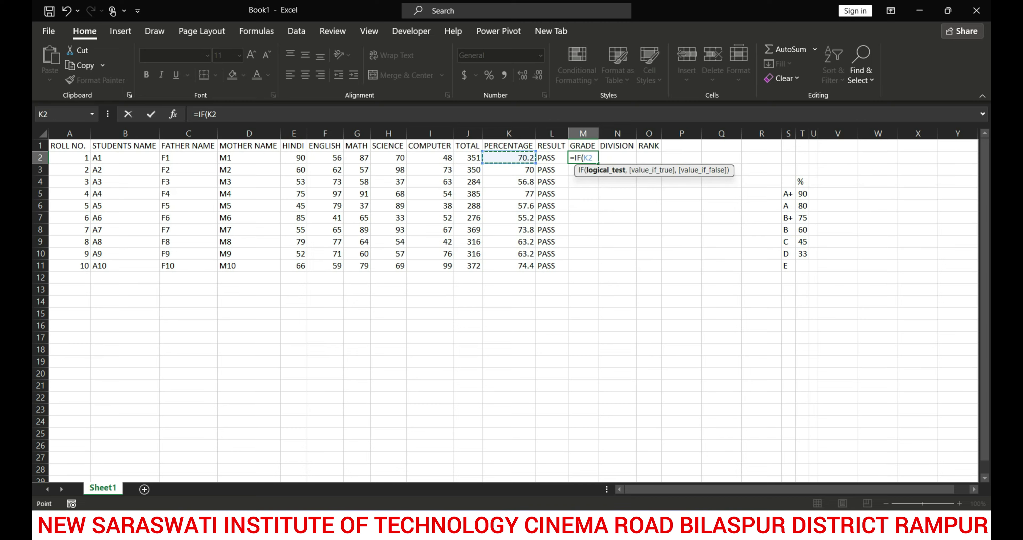
pyautogui.write('>')
pyautogui.write('=90,')
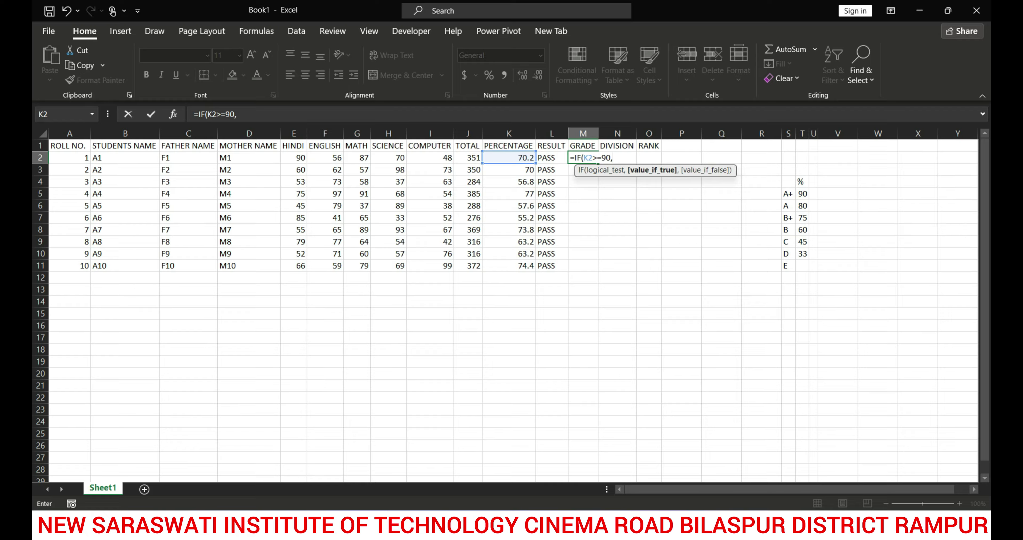
pyautogui.write('"A+",')
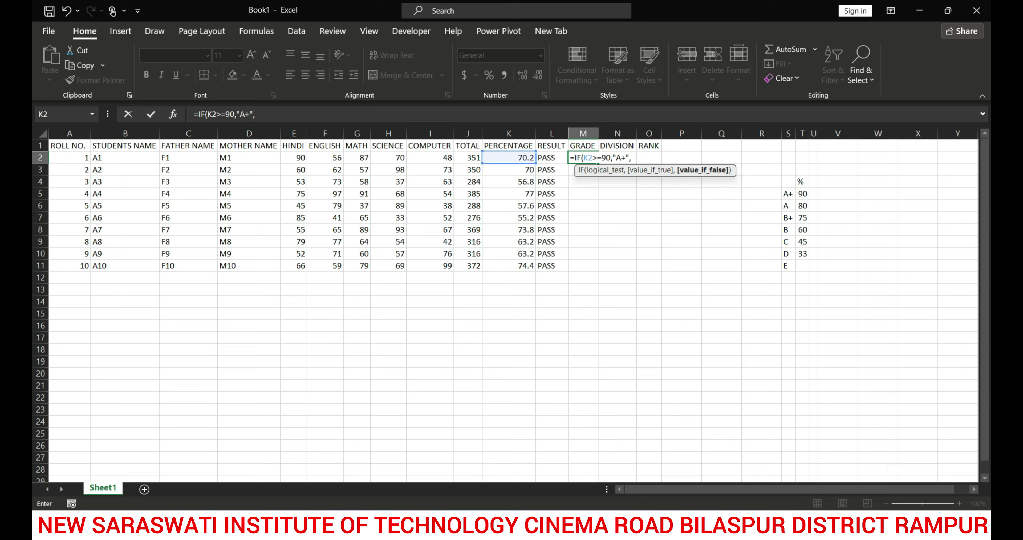
# Copy the IF(K2>=90,"A+", segment of the M2 formula and paste it five times at the formula's end
pyautogui.click(256, 115)
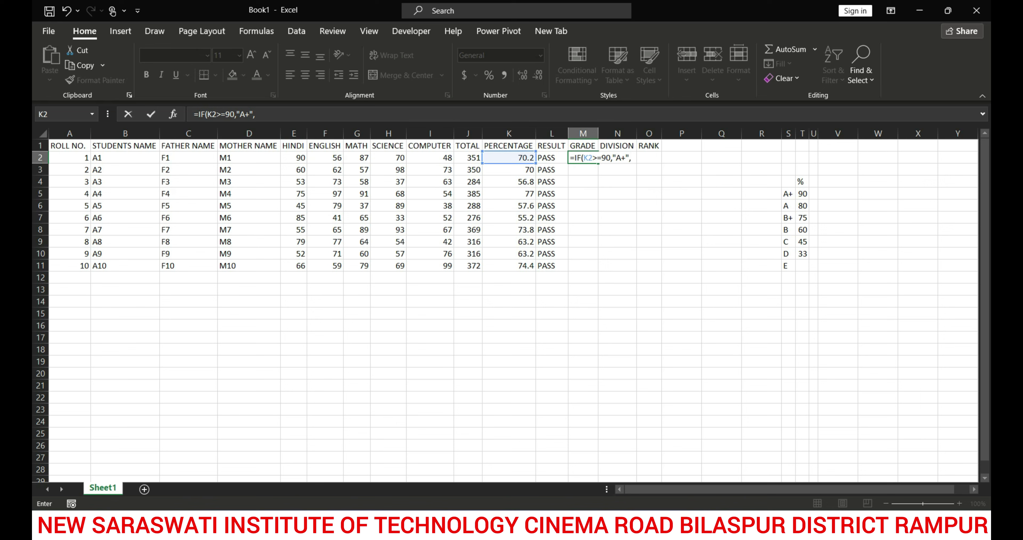
pyautogui.press('Left')
pyautogui.press('Left')
pyautogui.press('Left')
pyautogui.press('Left')
pyautogui.press('Left')
pyautogui.press('Left')
pyautogui.press('Left')
pyautogui.press('Left')
pyautogui.press('Left')
pyautogui.press('Left')
pyautogui.press('Left')
pyautogui.press('Left')
pyautogui.press('Left')
pyautogui.press('Left')
pyautogui.press('Left')
pyautogui.hotkey('ctrl', 'c')
pyautogui.press('Right')
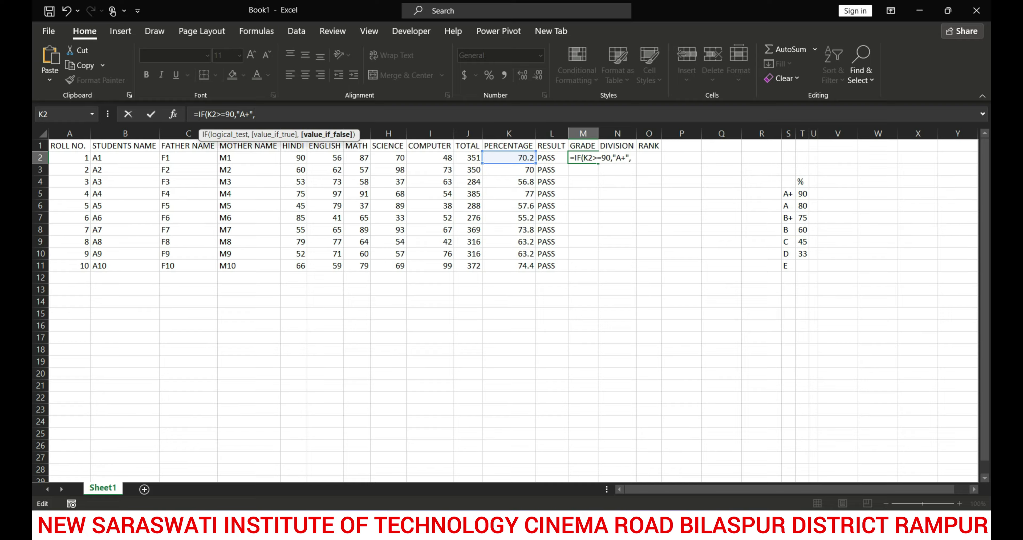
pyautogui.hotkey('ctrl', 'v')
pyautogui.hotkey('ctrl', 'v')
pyautogui.hotkey('ctrl', 'v')
pyautogui.hotkey('ctrl', 'v')
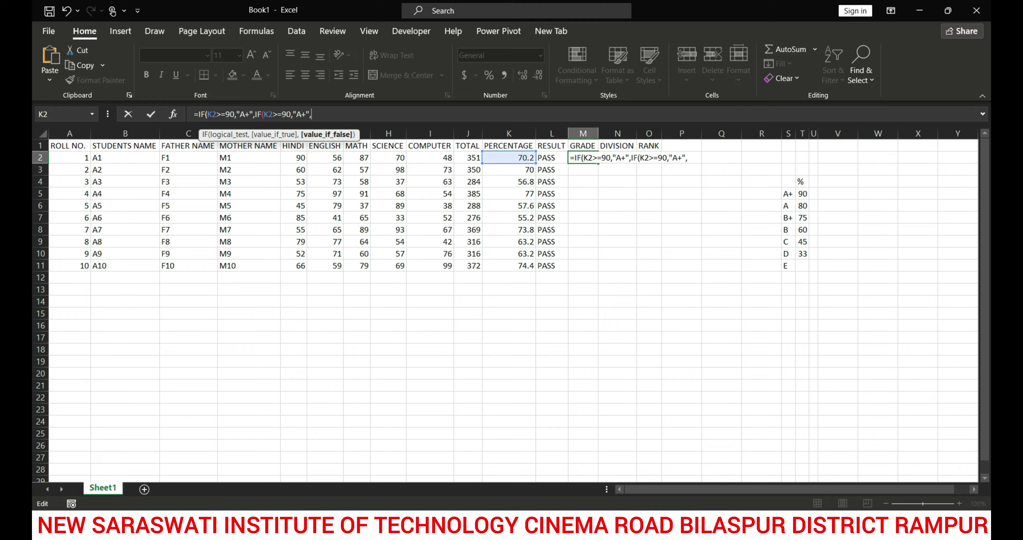
pyautogui.hotkey('ctrl', 'v')
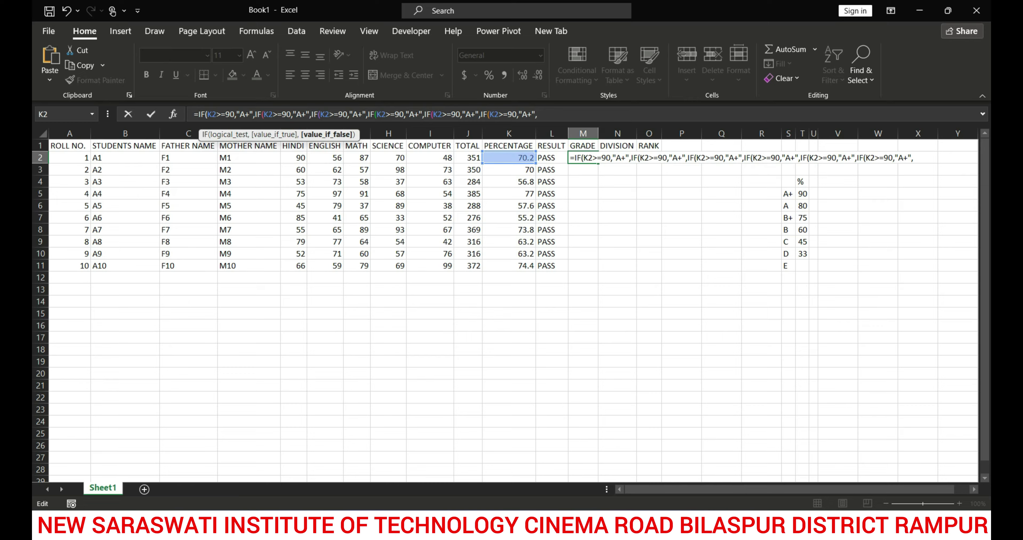
# Change the second IF condition in the M2 formula to K2>=80 with the grade "A"
pyautogui.click(281, 114)
pyautogui.press('BackSpace')
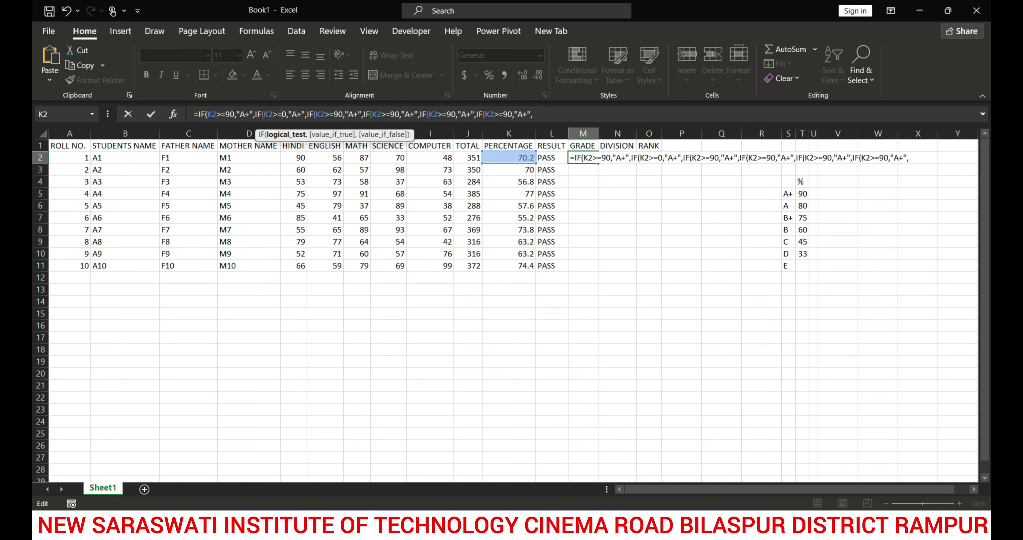
pyautogui.write('8')
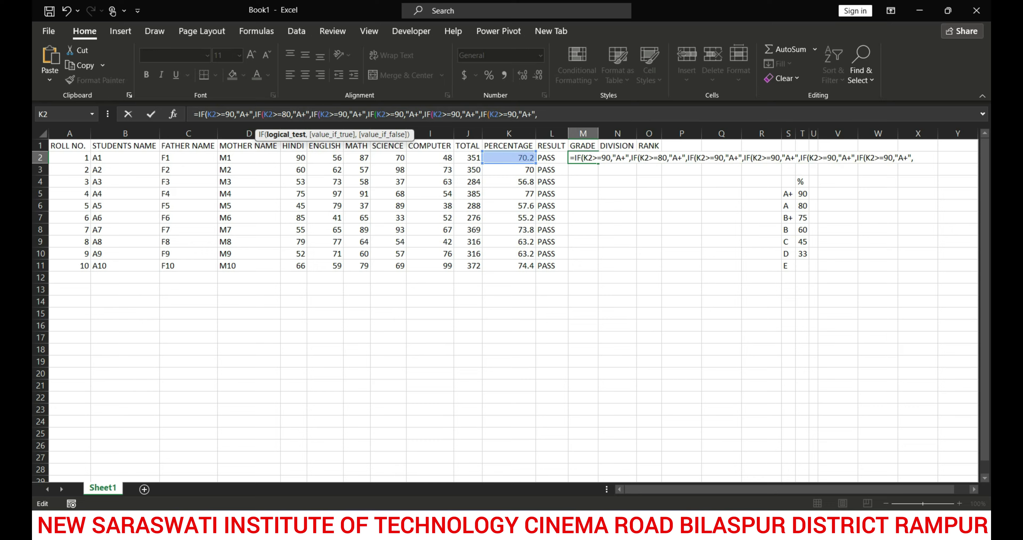
pyautogui.press('Right')
pyautogui.press('Right')
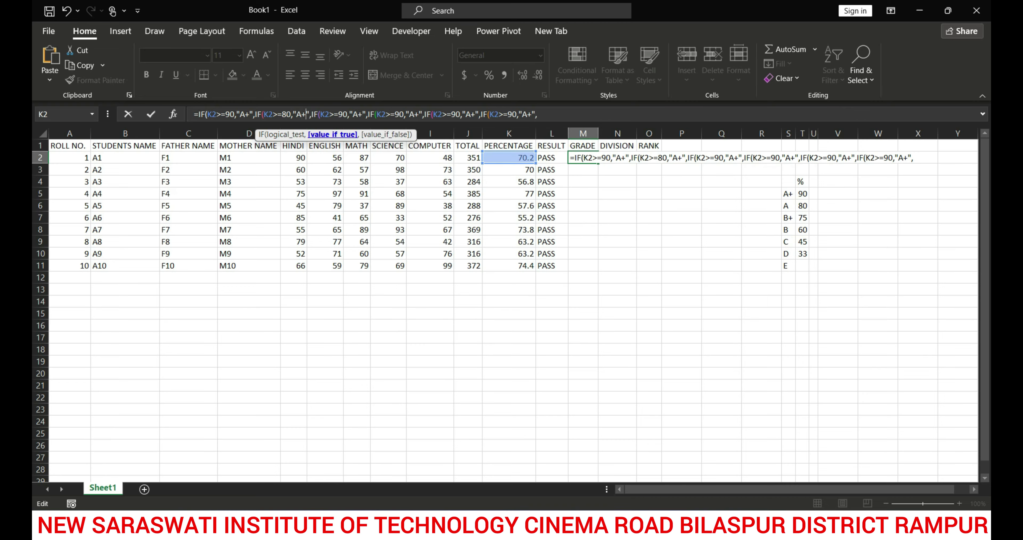
pyautogui.press('BackSpace')
# Change the third IF condition in the M2 formula to K2>=75 with the grade "B+"
pyautogui.click(338, 114)
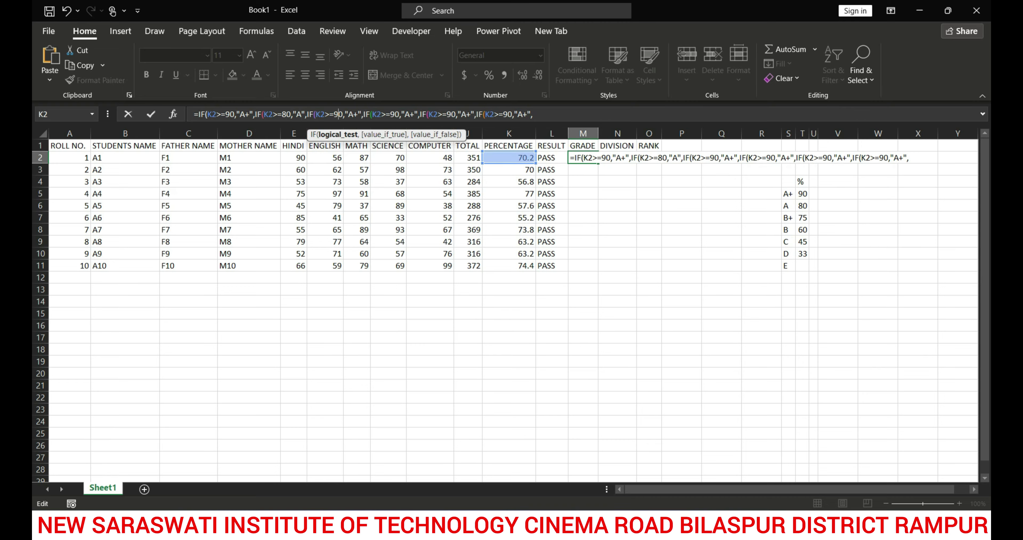
pyautogui.press('BackSpace')
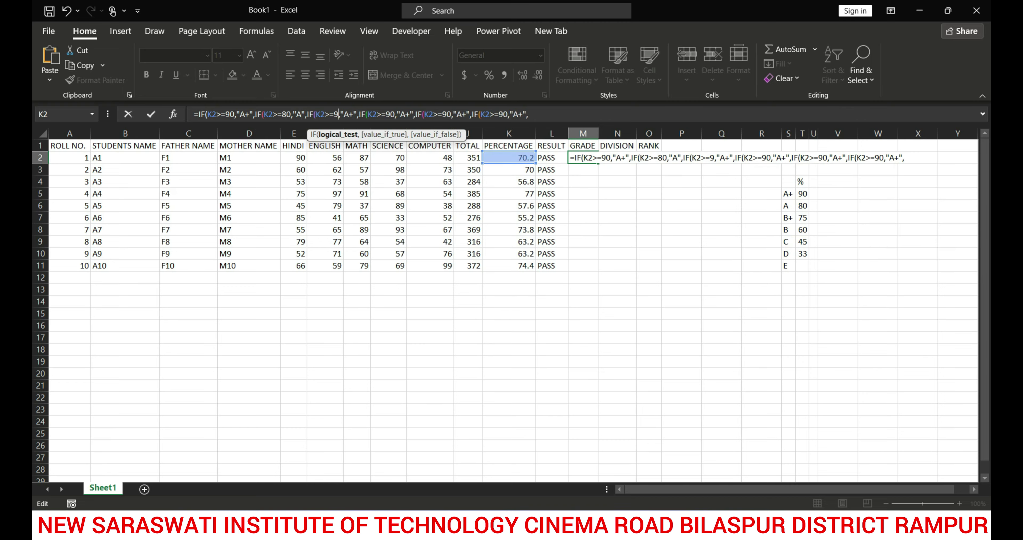
pyautogui.press('Delete')
pyautogui.write('75')
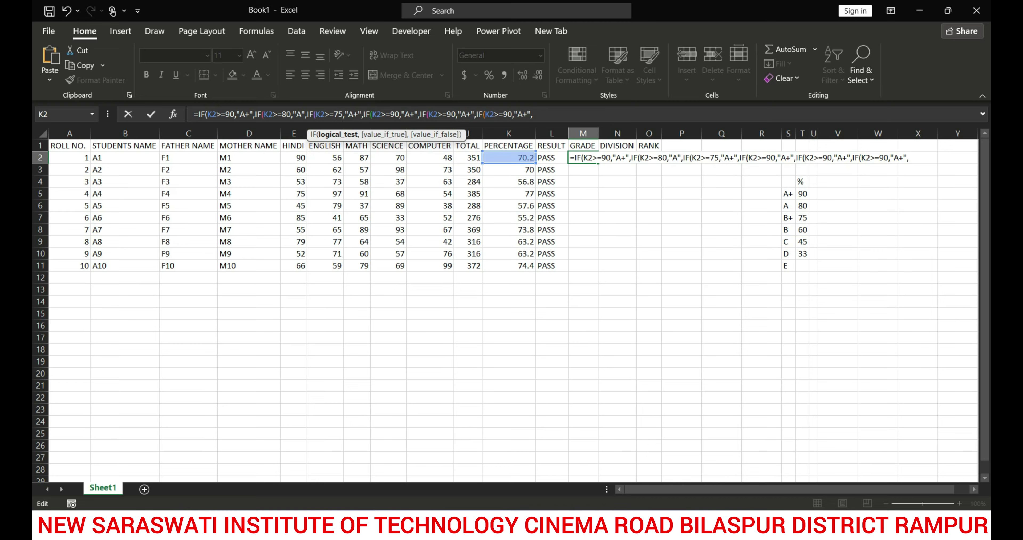
pyautogui.click(359, 114)
pyautogui.click(348, 114)
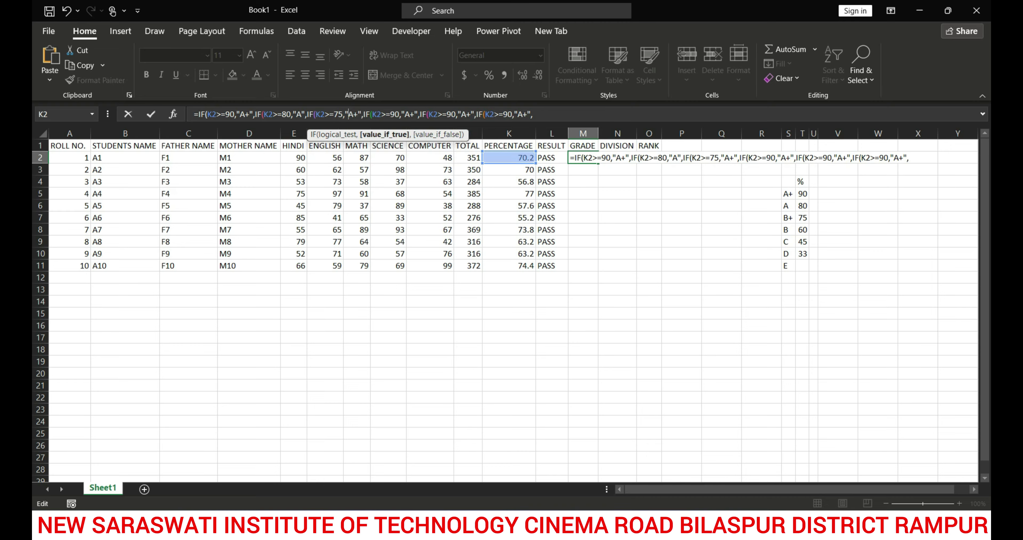
pyautogui.press('BackSpace')
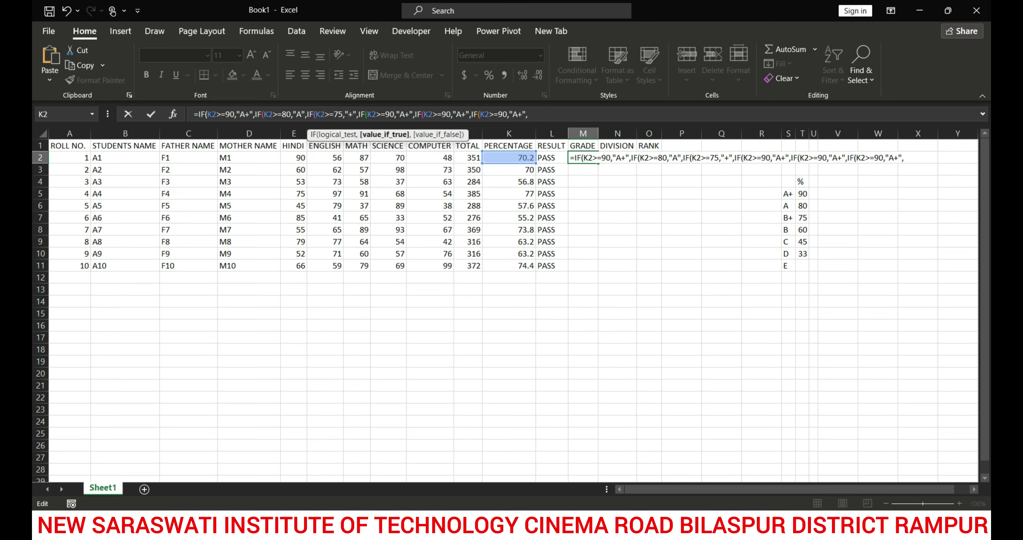
pyautogui.write('B')
# Change the fourth IF condition in the M2 formula to K2>=60 with the grade "B"
pyautogui.click(395, 114)
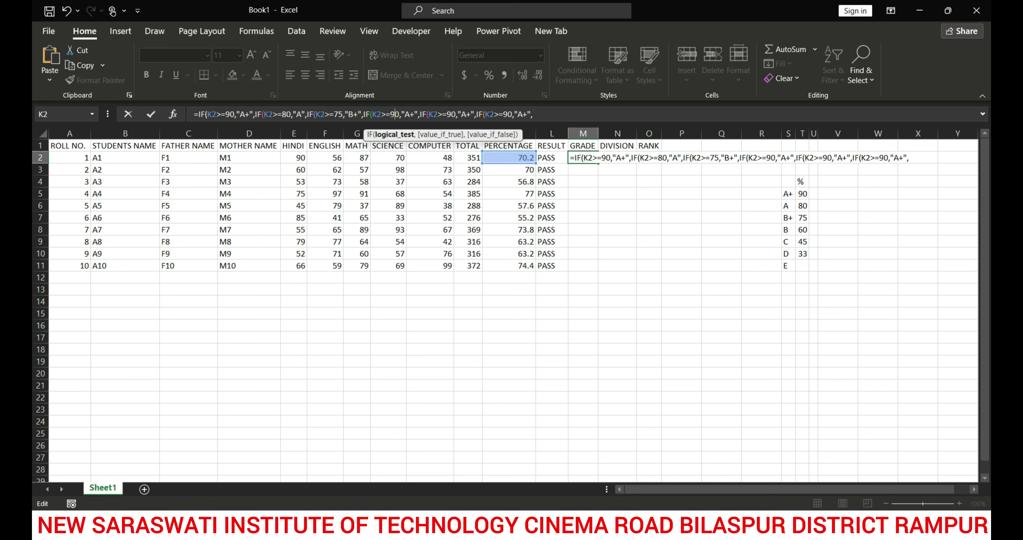
pyautogui.press('BackSpace')
pyautogui.press('BackSpace')
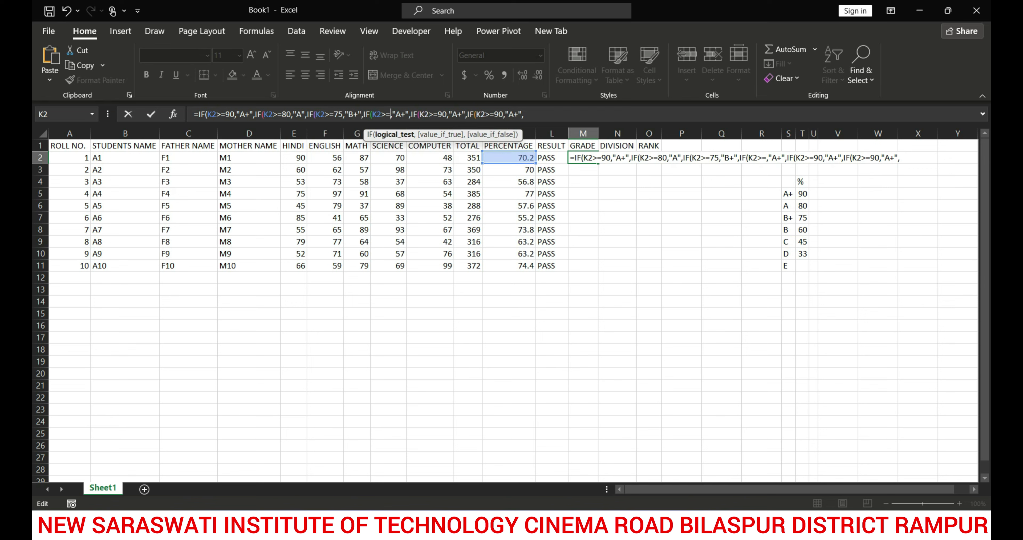
pyautogui.write('60')
pyautogui.press('Right')
pyautogui.press('Right')
pyautogui.press('Right')
pyautogui.press('Right')
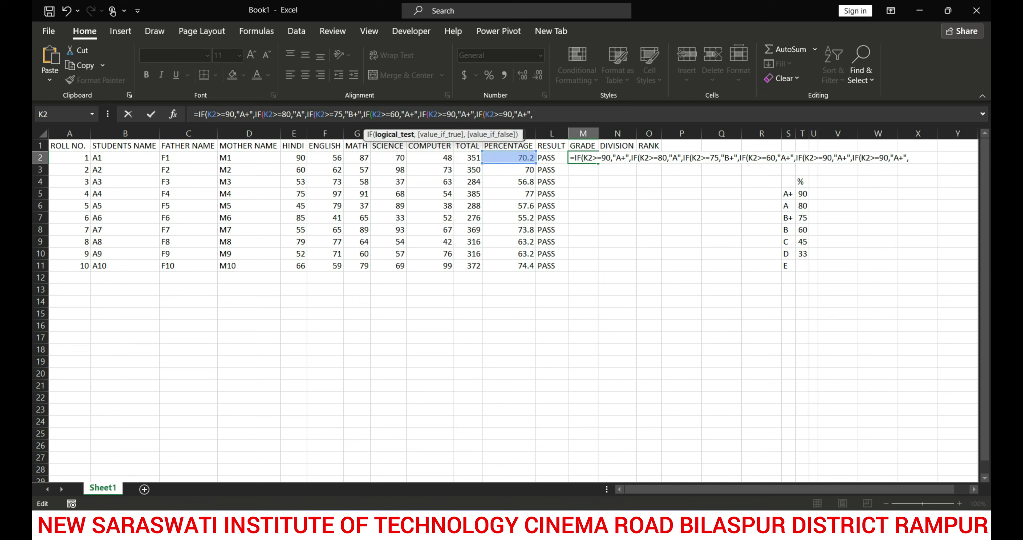
pyautogui.press('BackSpace')
pyautogui.press('BackSpace')
pyautogui.write('B')
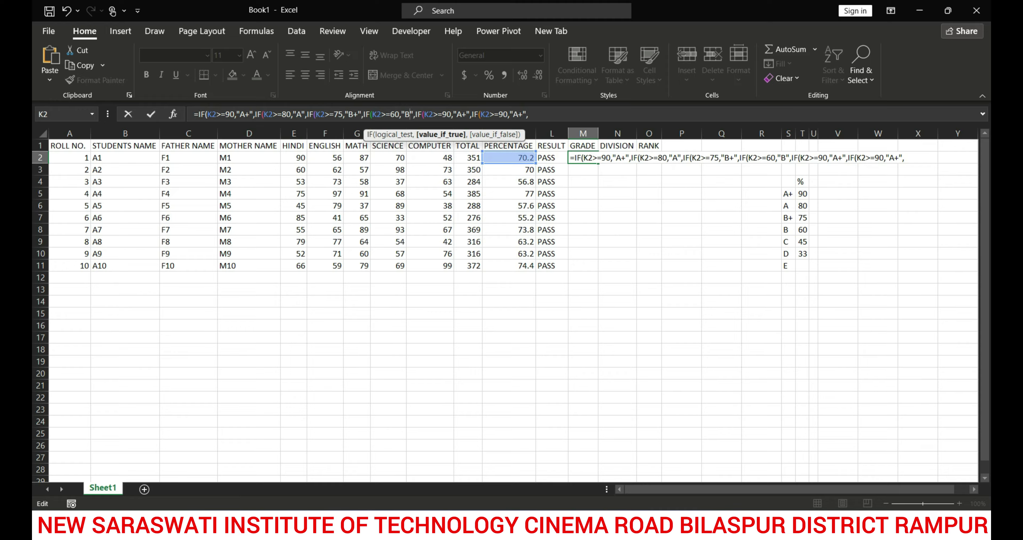
# Change the fifth IF condition in the M2 formula to K2>=45 with the grade "C"
pyautogui.click(452, 114)
pyautogui.press('BackSpace')
pyautogui.press('BackSpace')
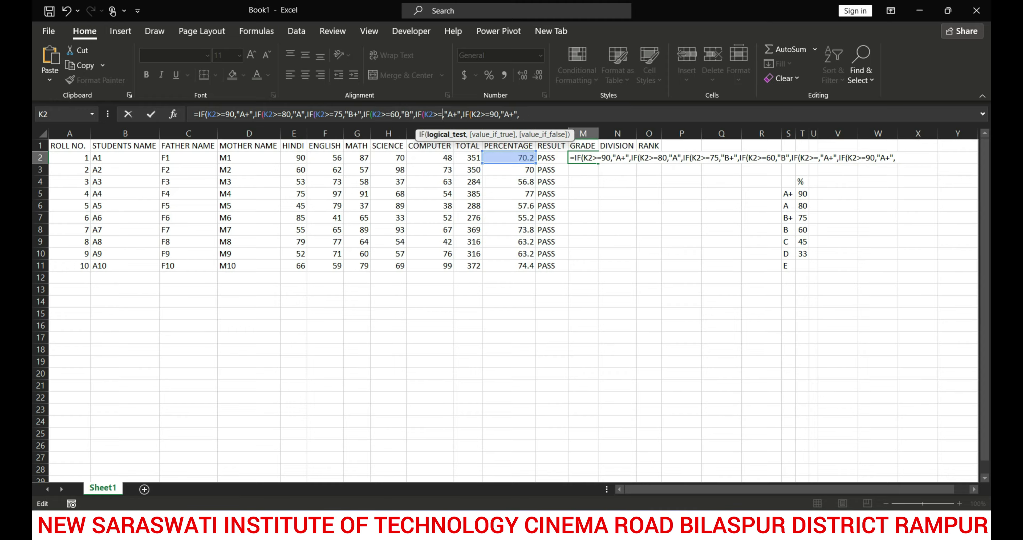
pyautogui.write('45')
pyautogui.press('Right')
pyautogui.press('Right')
pyautogui.press('Right')
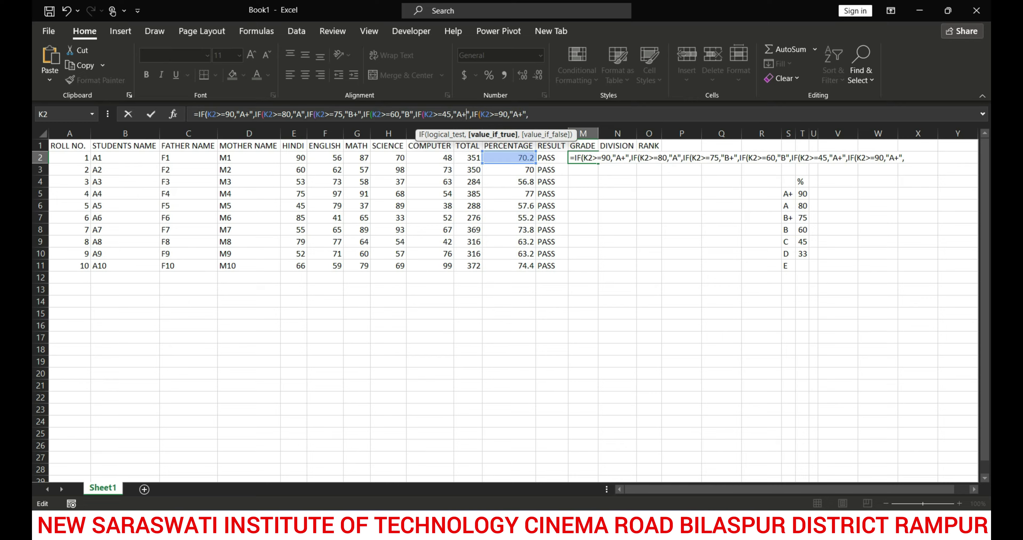
pyautogui.press('BackSpace')
pyautogui.press('BackSpace')
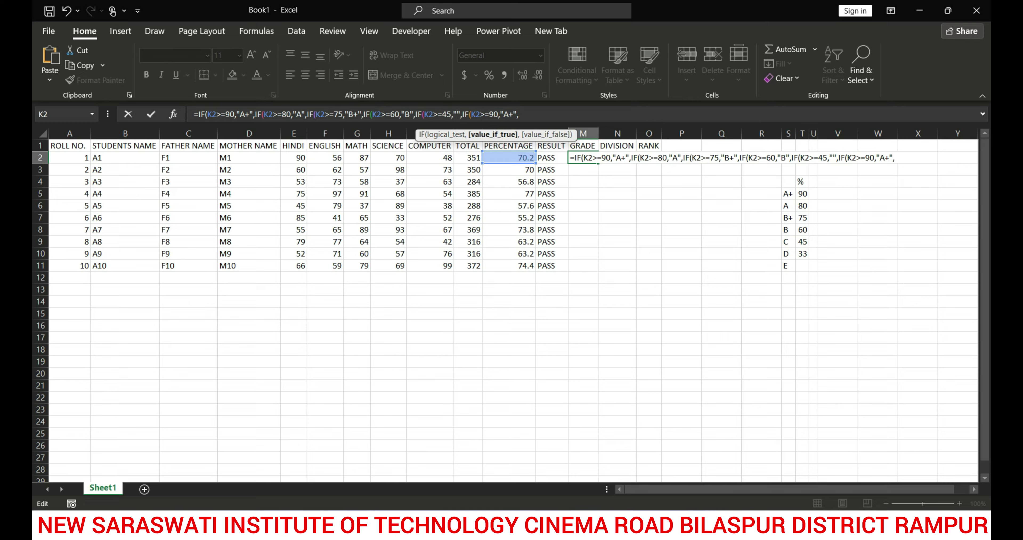
pyautogui.write('C')
# Change the sixth IF condition in the M2 formula to K2>=33 with the grade "D"
pyautogui.press('Right')
pyautogui.press('Right')
pyautogui.press('Right')
pyautogui.press('Right')
pyautogui.press('Right')
pyautogui.press('Right')
pyautogui.press('Right')
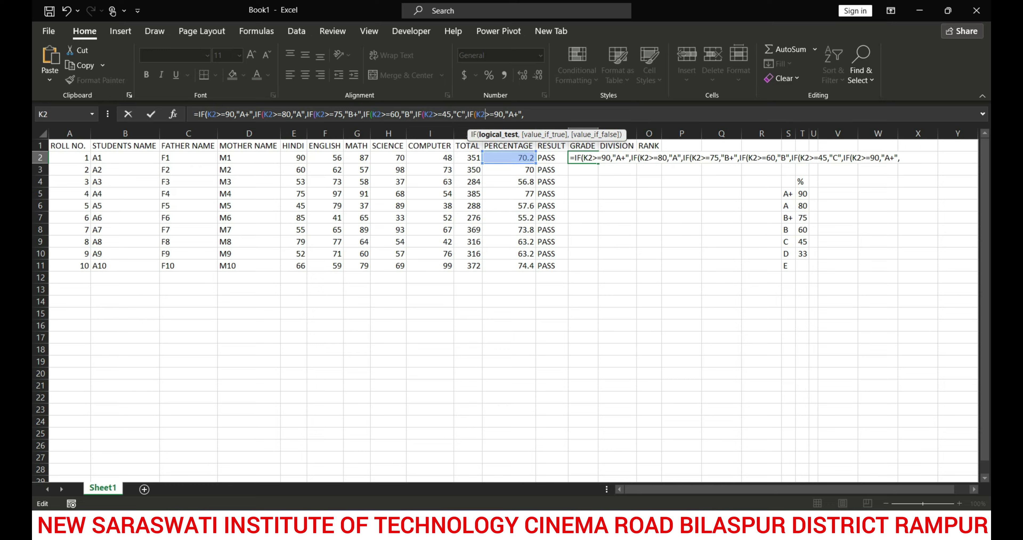
pyautogui.press('BackSpace')
pyautogui.press('BackSpace')
pyautogui.write('33')
pyautogui.press('Right')
pyautogui.press('Right')
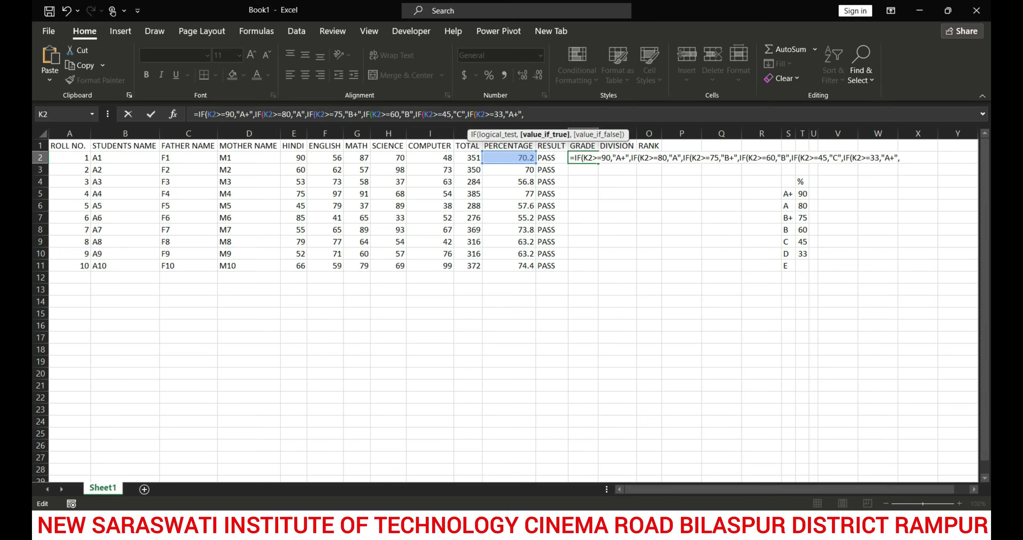
pyautogui.press('Delete')
pyautogui.press('Delete')
pyautogui.write('D')
# Finish the M2 grade formula with "E" as the final false value and commit it with all brackets closed
pyautogui.press('Right')
pyautogui.press('Right')
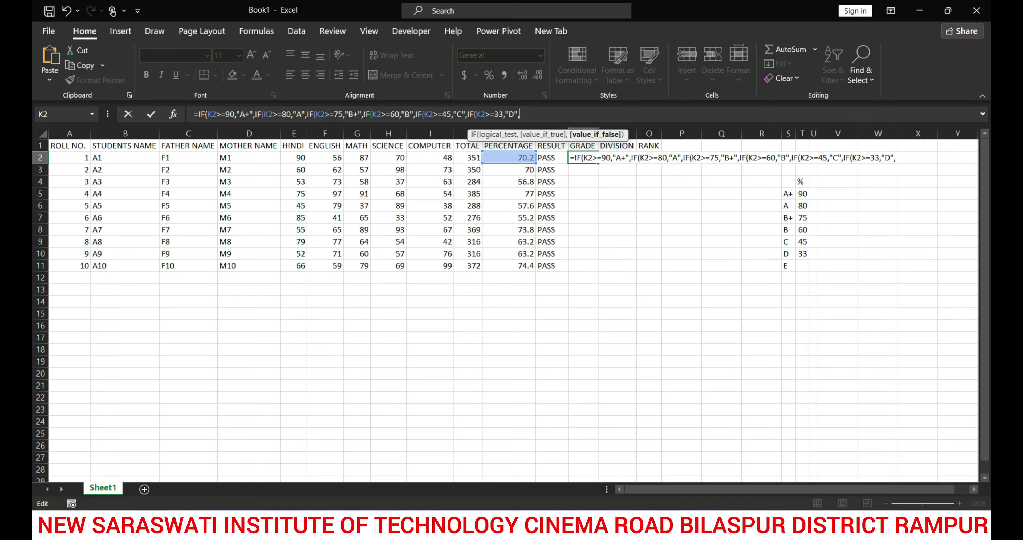
pyautogui.write('"E"')
pyautogui.press('Return')
pyautogui.press('Return')
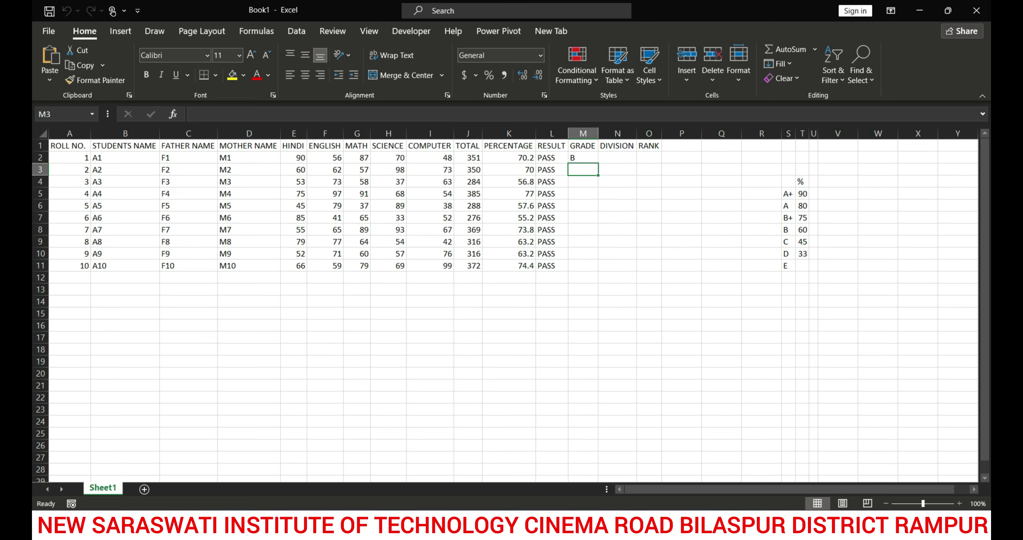
# Fill the grade formula from M2 down to M11 for all students
pyautogui.click(582, 157)
pyautogui.doubleClick(598, 163)
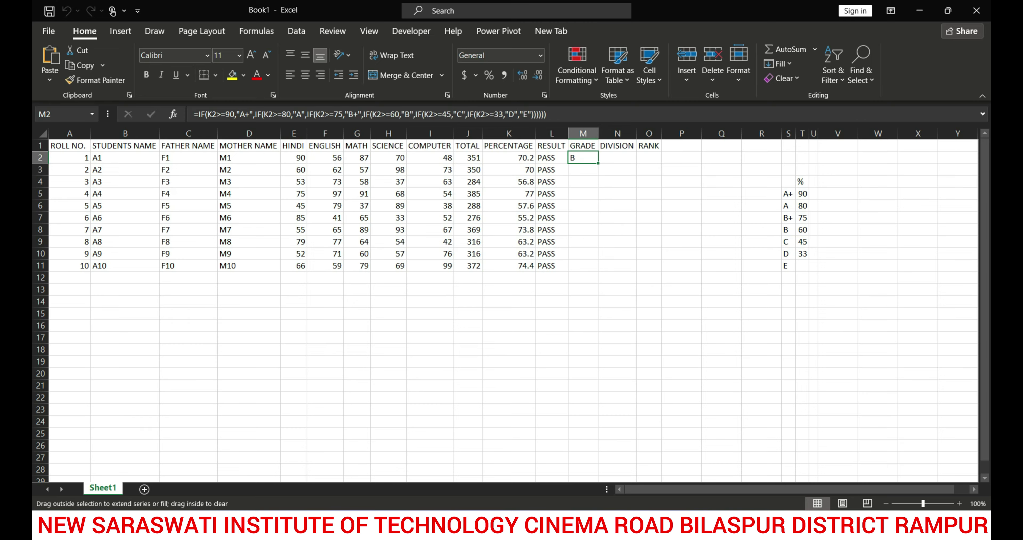
pyautogui.click(582, 206)
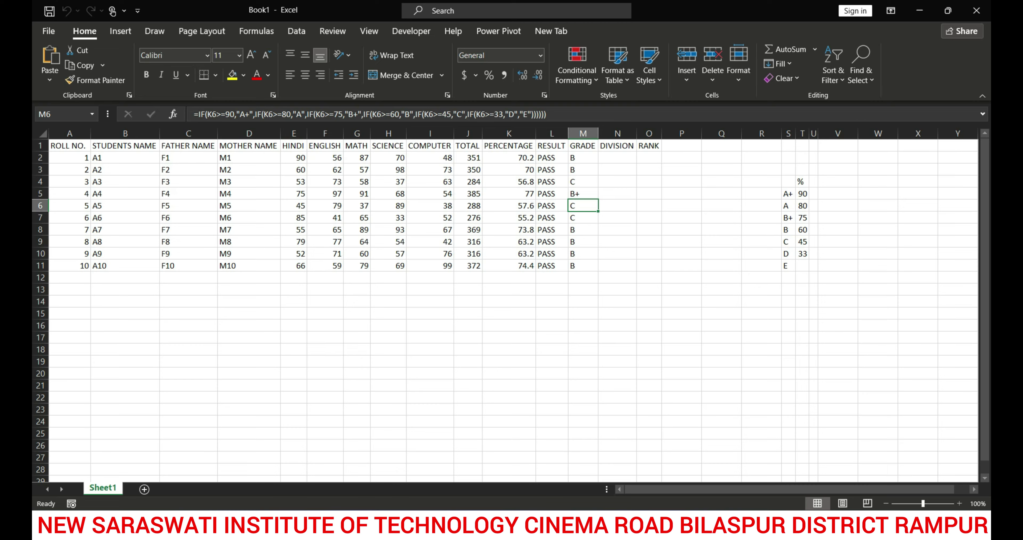
# Enter the division labels 1ST, 2ND and 3RD in W5:W7
pyautogui.click(617, 157)
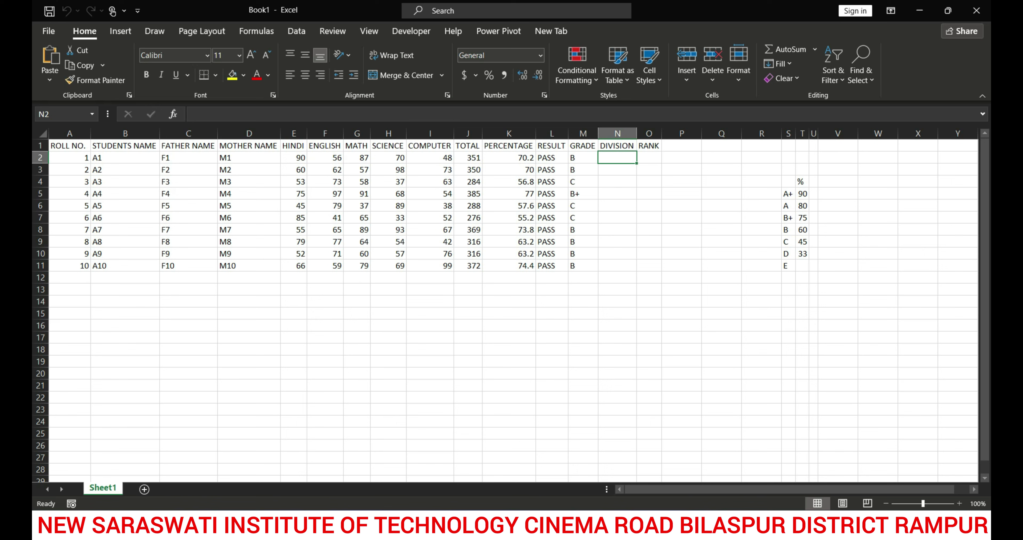
pyautogui.doubleClick(877, 193)
pyautogui.write('1')
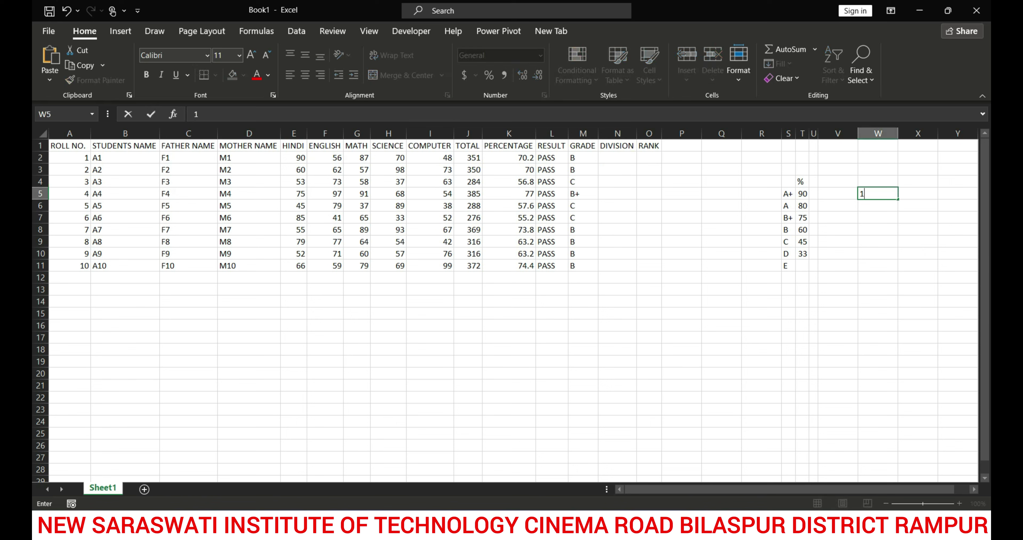
pyautogui.write('ST')
pyautogui.press('Return')
pyautogui.write('2ND')
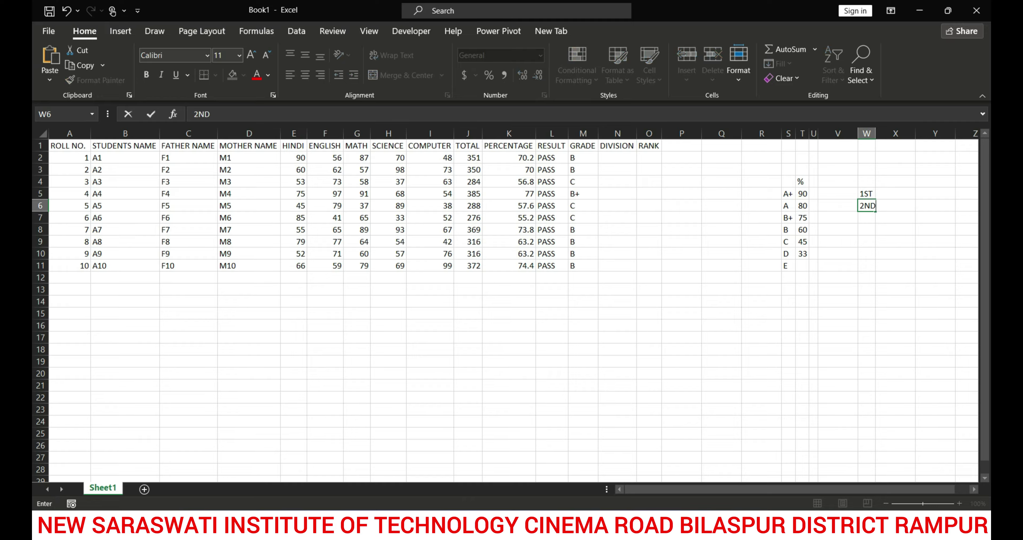
pyautogui.press('Return')
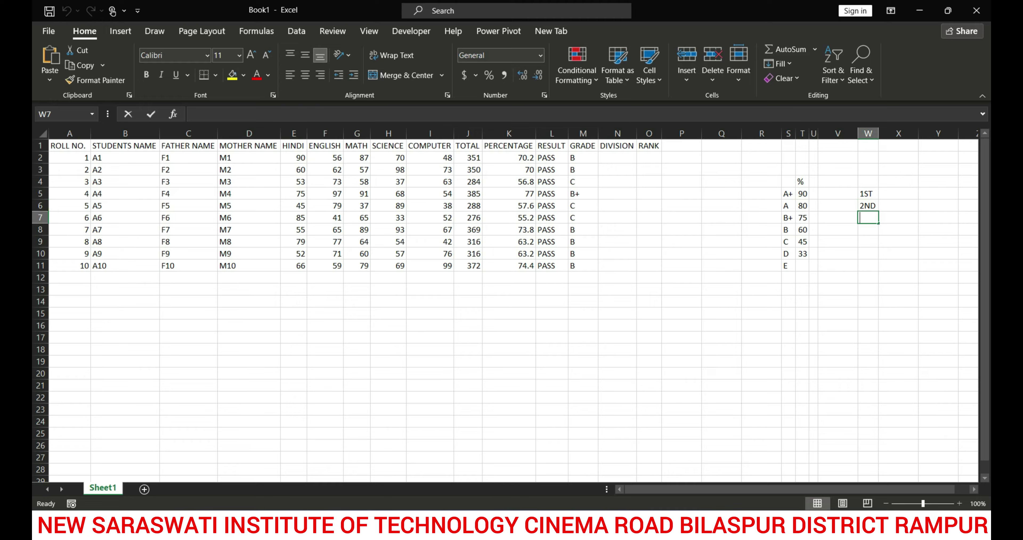
pyautogui.write('3RD')
pyautogui.press('Return')
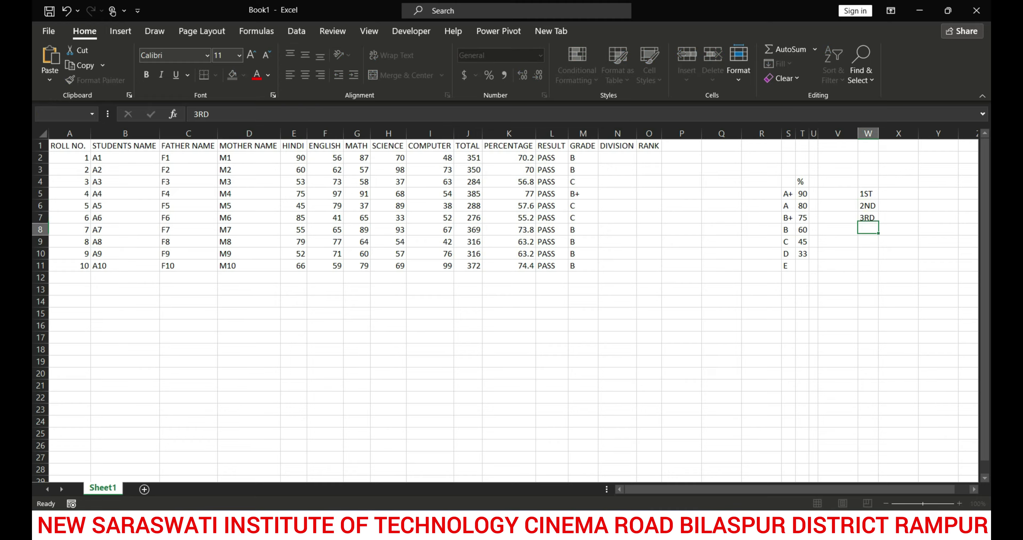
# Enter the division label DIC in W4, directly above the 1ST label
pyautogui.press('Up')
pyautogui.press('Up')
pyautogui.press('Up')
pyautogui.press('Up')
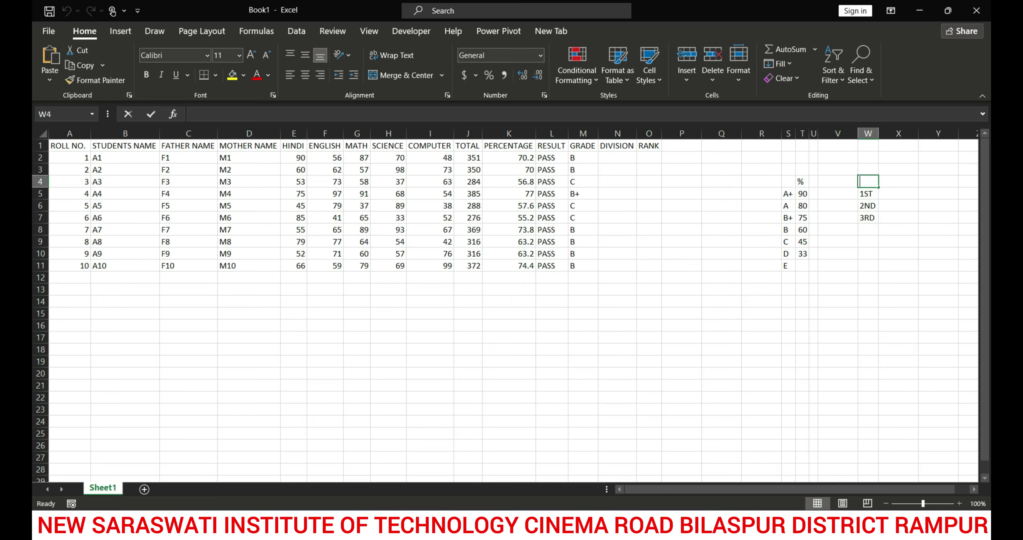
pyautogui.write('DIC')
pyautogui.press('Return')
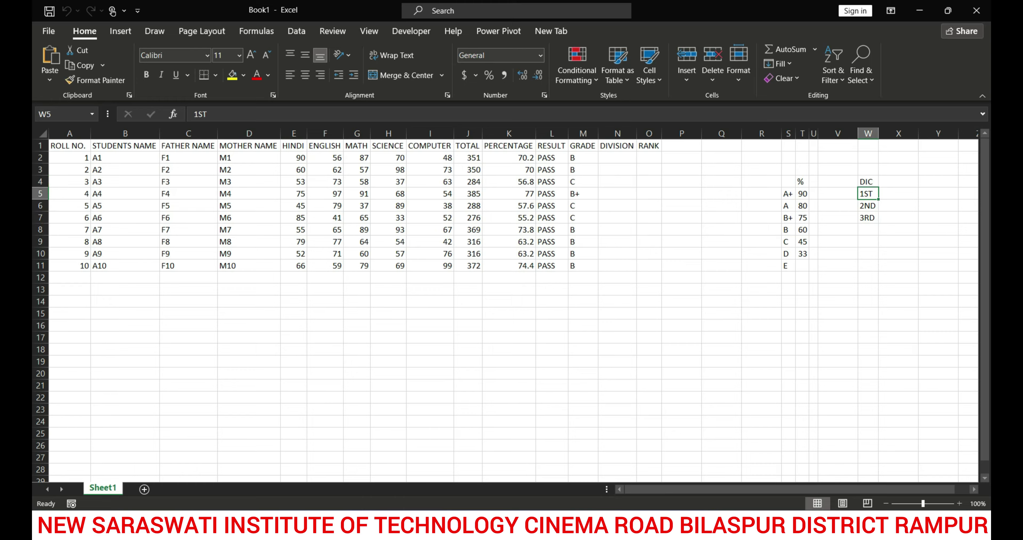
# Enter the threshold 75 in X4 beside DIC and the column heading % in X3
pyautogui.press('Up')
pyautogui.press('Right')
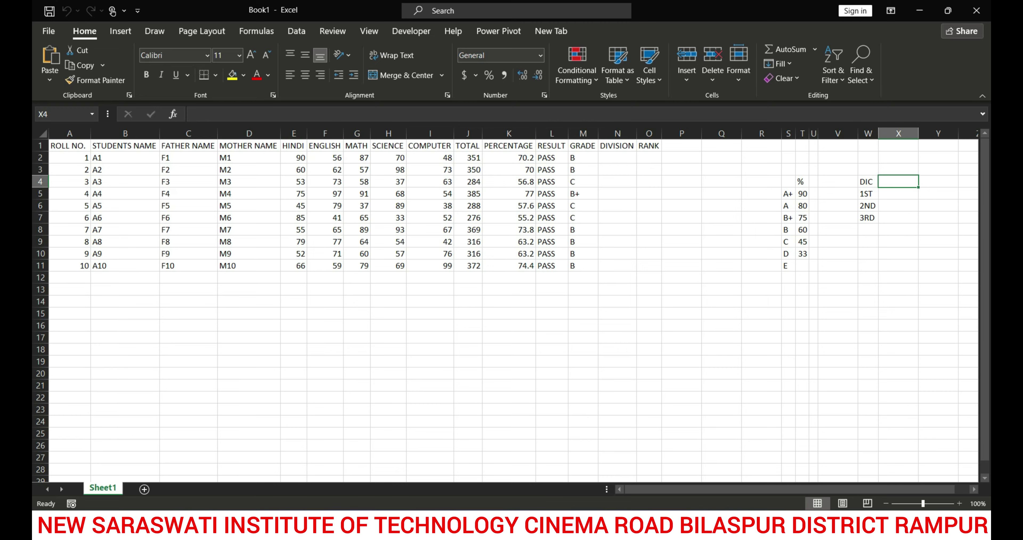
pyautogui.press('F2')
pyautogui.write('75')
pyautogui.press('Return')
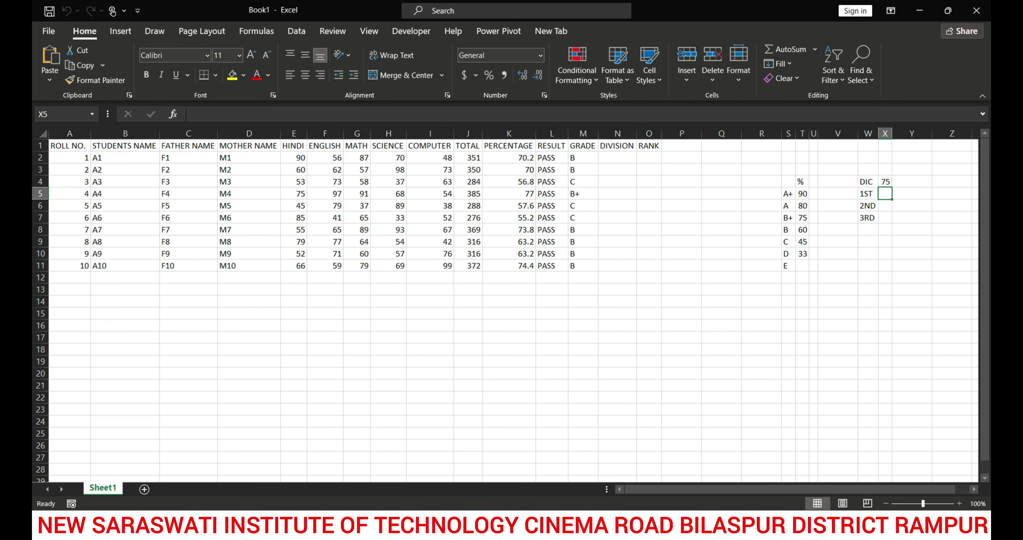
pyautogui.press('Up')
pyautogui.press('Up')
pyautogui.press('F2')
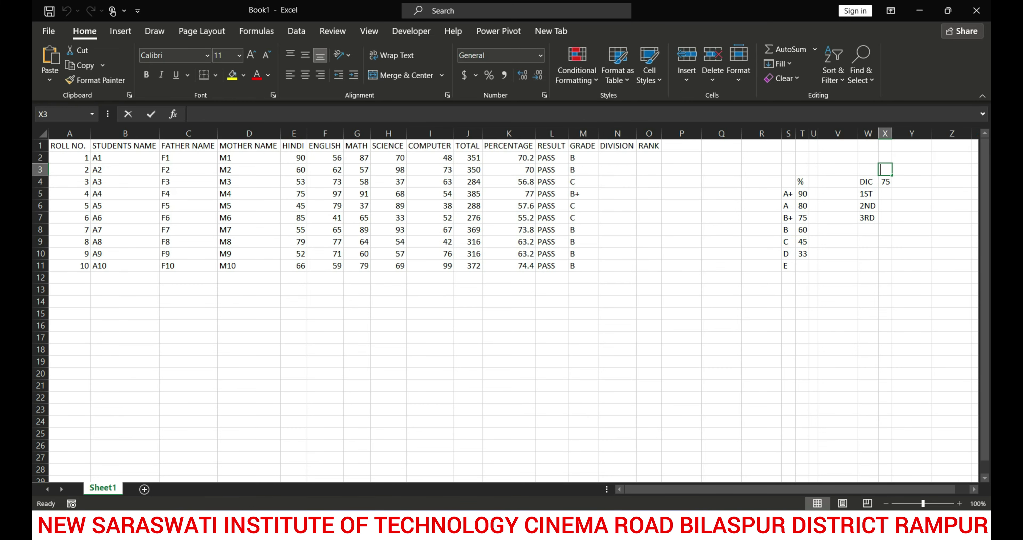
pyautogui.write('%')
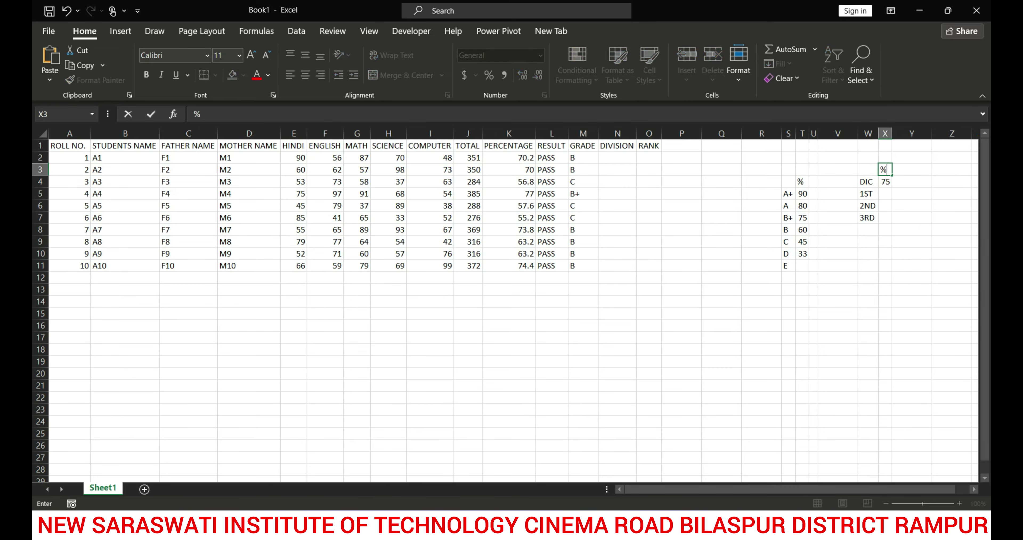
pyautogui.press('Return')
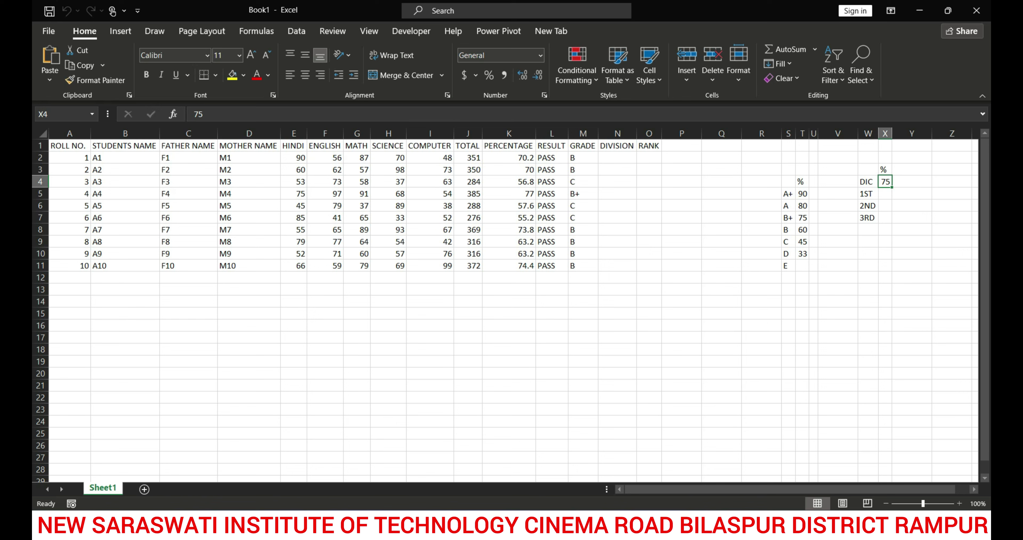
# Enter the percentage thresholds 60, 45 and 33 in X5:X7 beside the 1ST, 2ND and 3RD labels
pyautogui.press('Down')
pyautogui.press('F2')
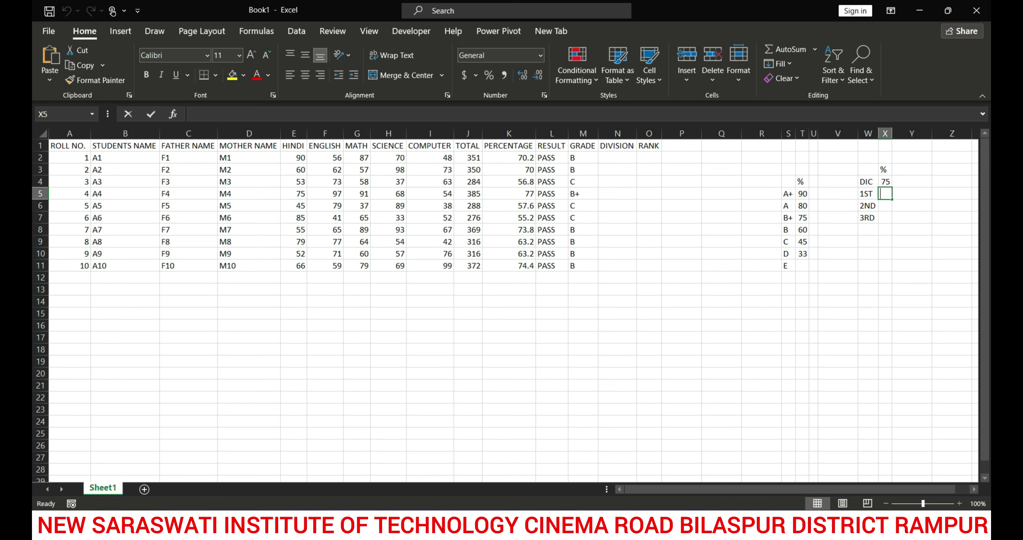
pyautogui.write('60')
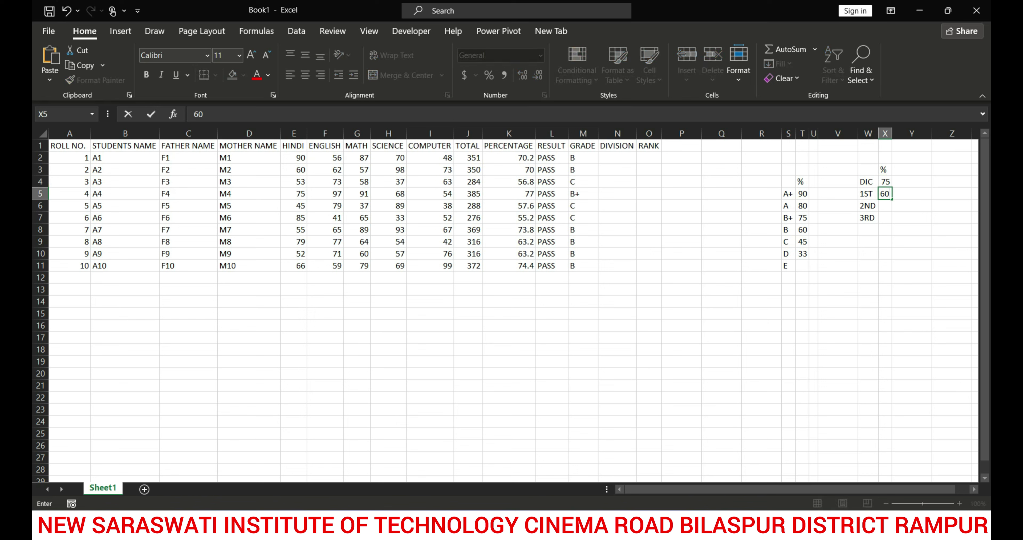
pyautogui.press('Return')
pyautogui.write('45')
pyautogui.press('Return')
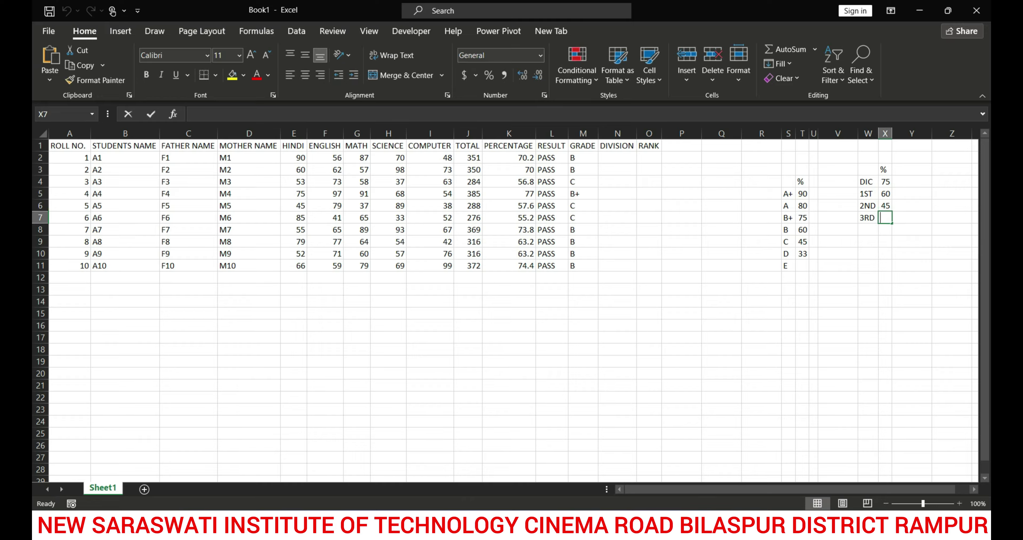
pyautogui.write('33')
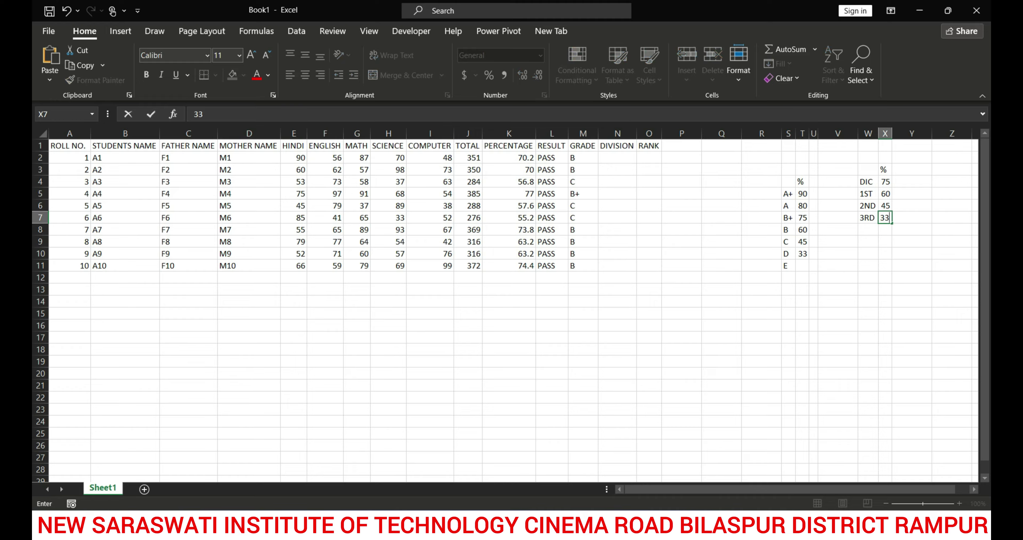
pyautogui.press('Return')
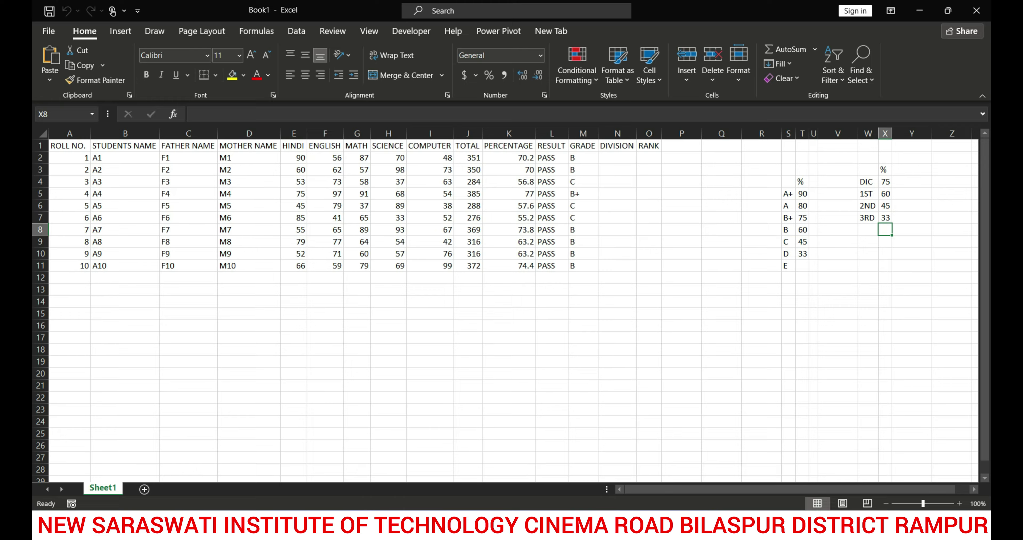
# Enter the label FAIL in W8 below the 3RD label
pyautogui.press('Left')
pyautogui.write('FAIL')
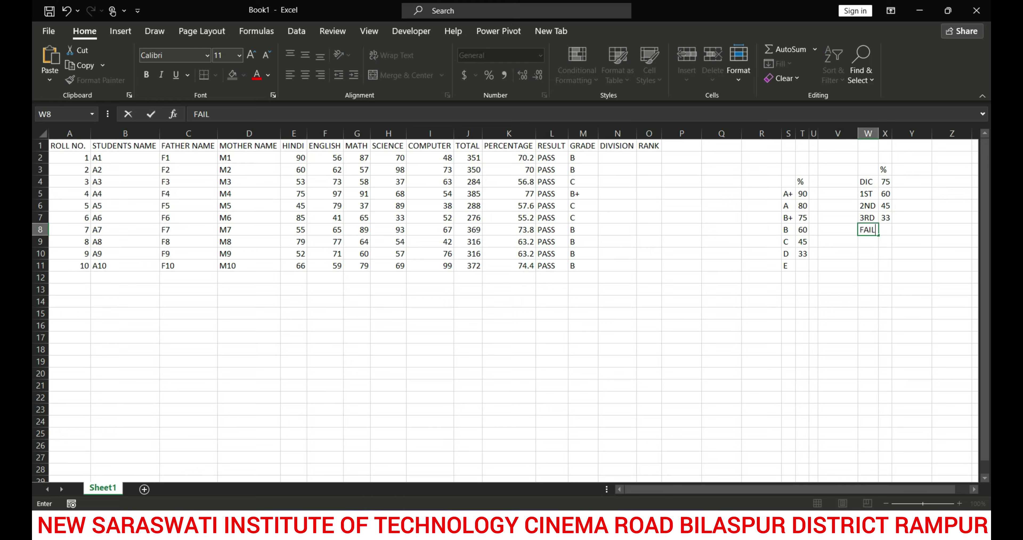
pyautogui.press('Return')
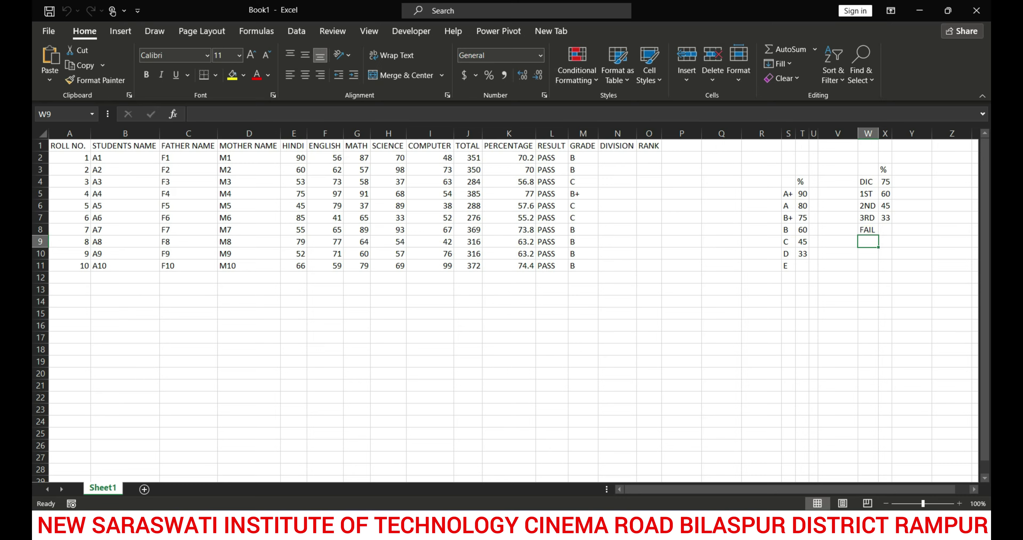
# Start the division formula in N2 with =IF(K2>=75,"DIC", referencing the first student's percentage
pyautogui.click(617, 157)
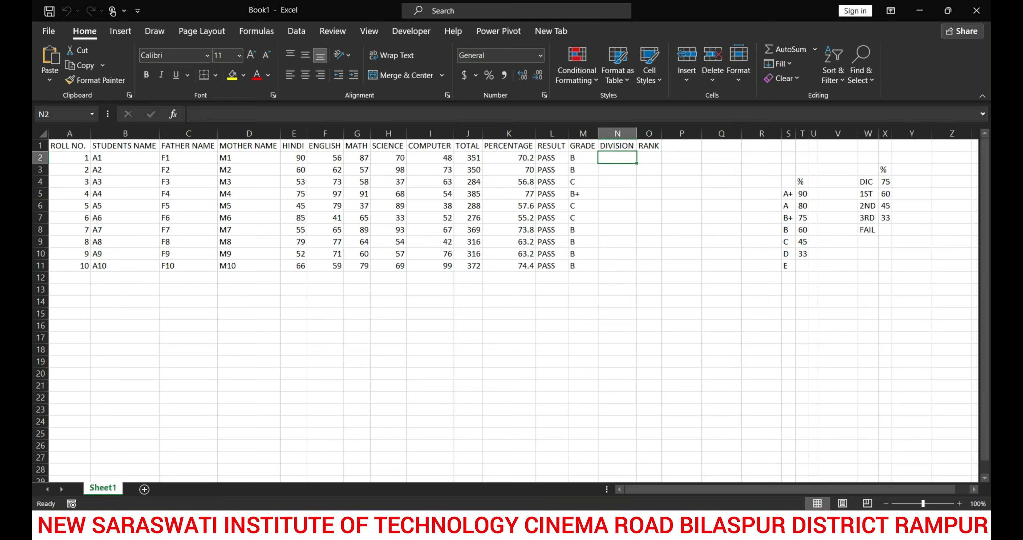
pyautogui.write('=IF(')
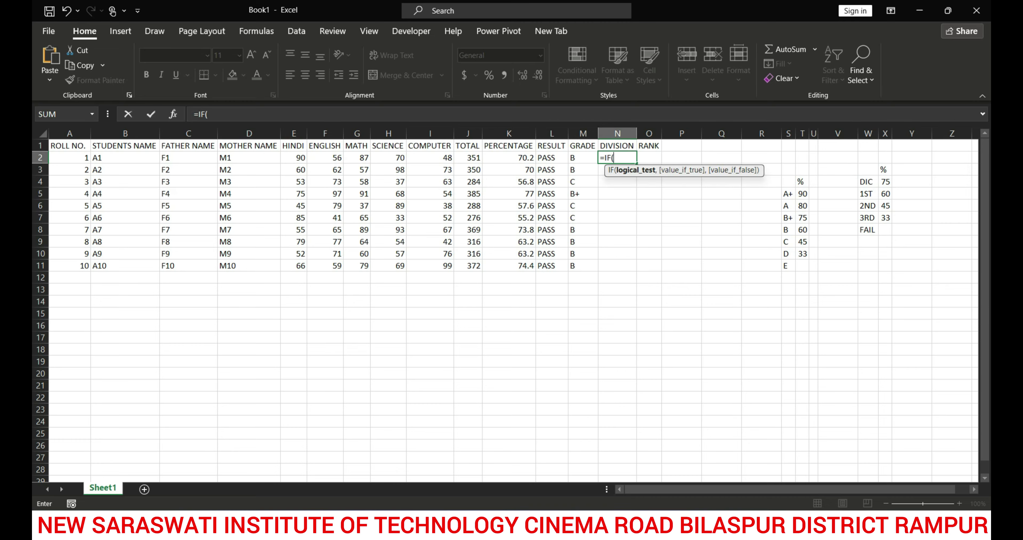
pyautogui.click(509, 157)
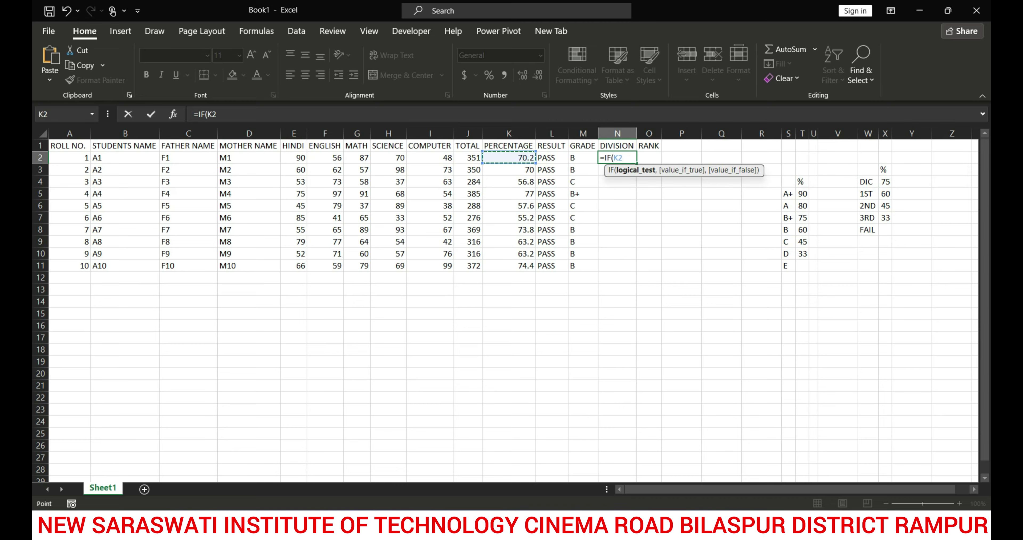
pyautogui.write('>=75,"')
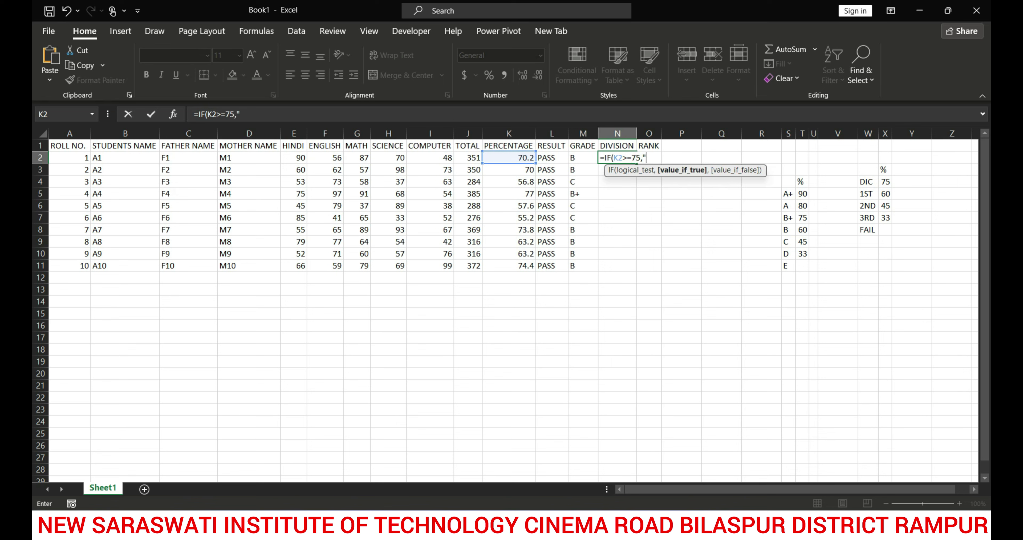
pyautogui.write('DIC"')
pyautogui.write(',')
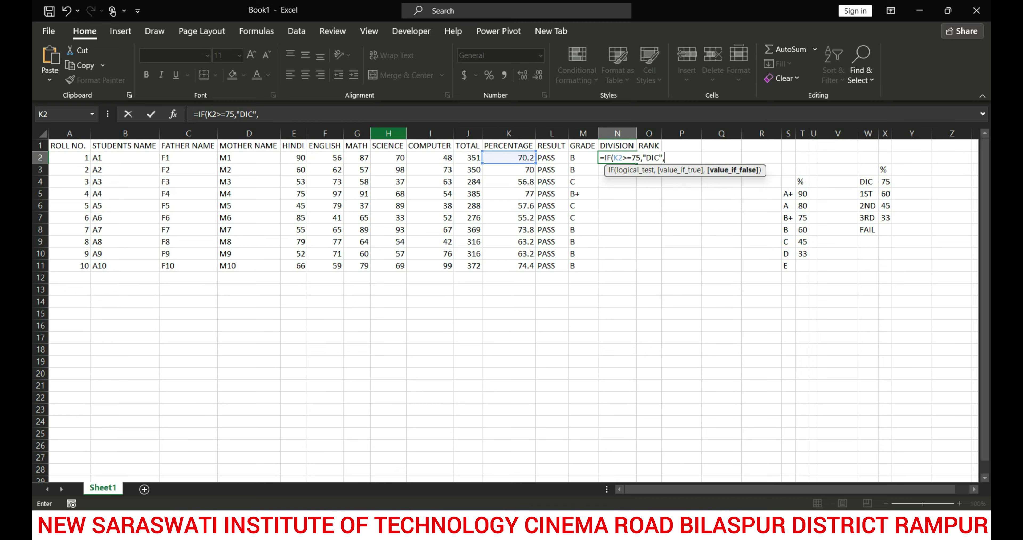
# Copy the IF(K2>=75,"DIC", part of the N2 formula and paste it three more times at its end
pyautogui.click(260, 114)
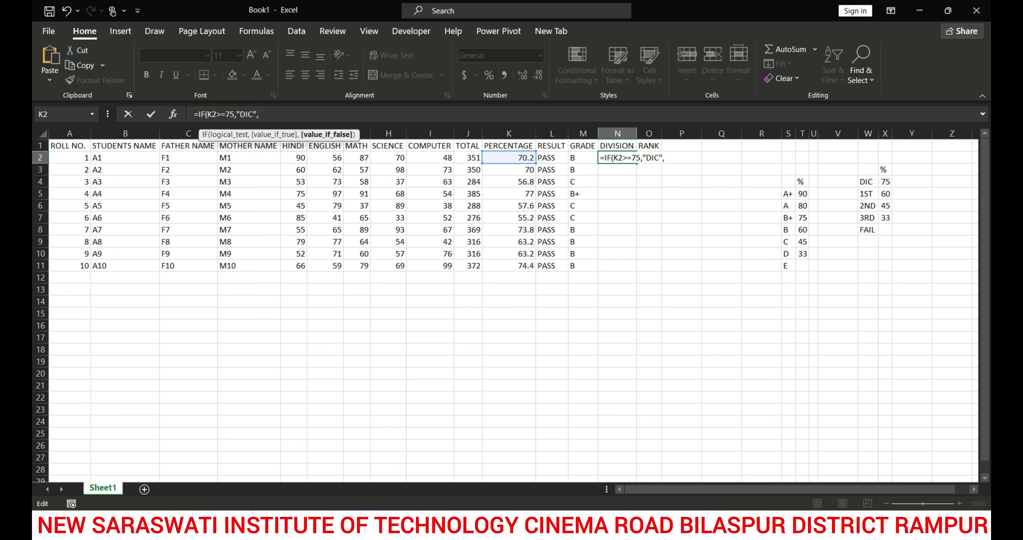
pyautogui.press('Left')
pyautogui.press('Left')
pyautogui.press('Left')
pyautogui.press('Left')
pyautogui.press('Left')
pyautogui.press('Left')
pyautogui.press('Left')
pyautogui.press('Left')
pyautogui.press('Left')
pyautogui.press('Left')
pyautogui.press('Left')
pyautogui.press('Left')
pyautogui.press('Left')
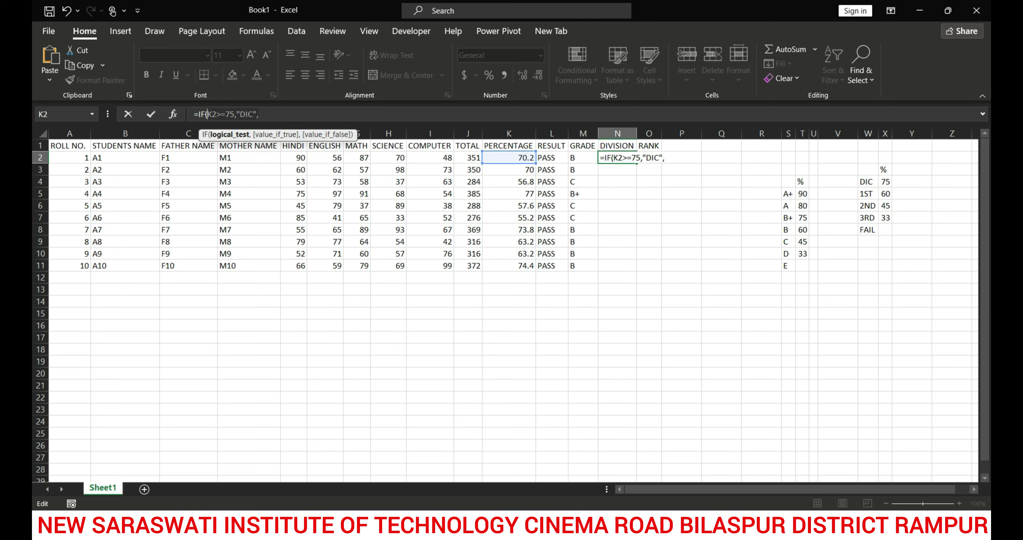
pyautogui.press('Left')
pyautogui.press('Left')
pyautogui.press('Left')
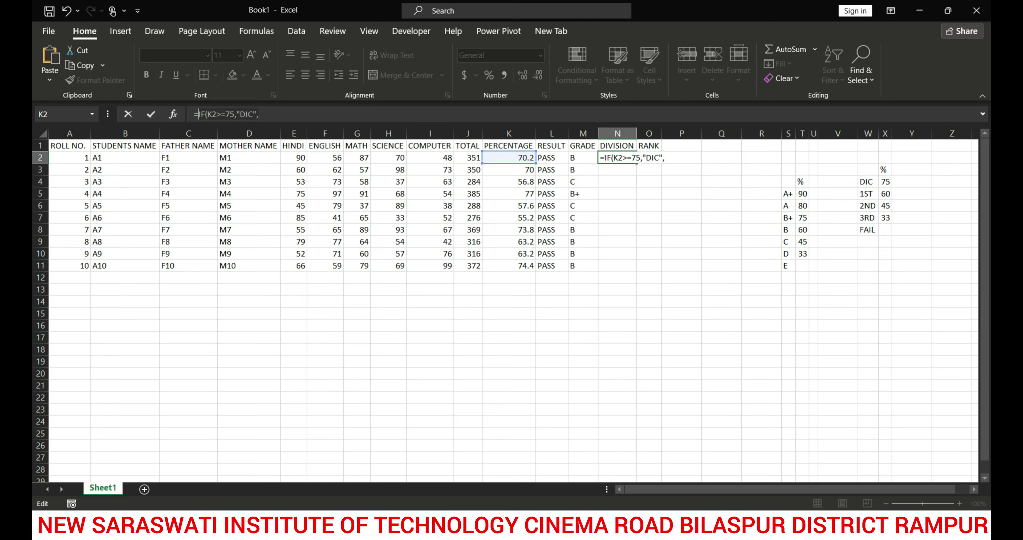
pyautogui.press('Right')
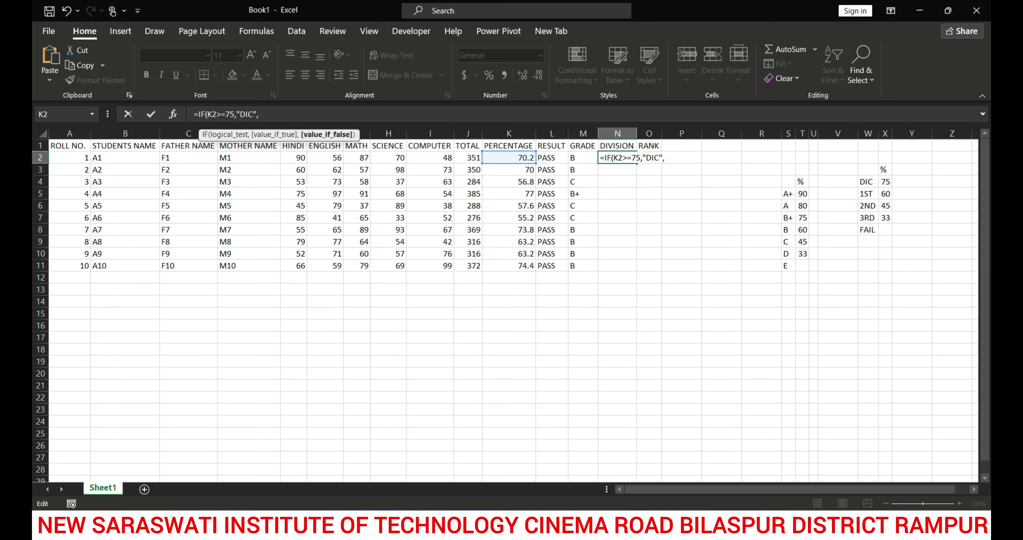
pyautogui.hotkey('ctrl', 'v')
pyautogui.hotkey('ctrl', 'v')
pyautogui.hotkey('ctrl', 'v')
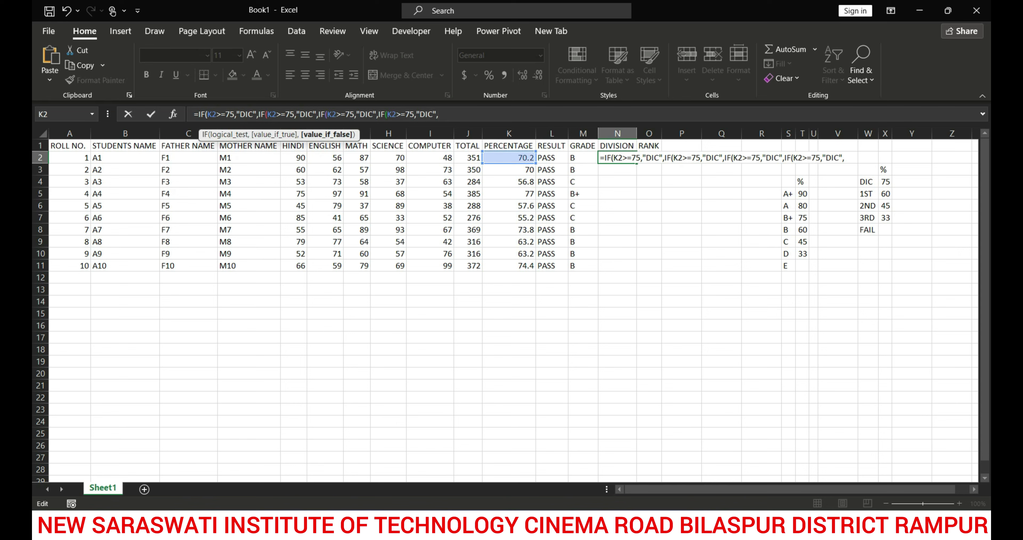
# Change the second IF condition in the N2 formula to K2>=60 with the division "1ST"
pyautogui.press('Left')
pyautogui.press('Left')
pyautogui.press('Left')
pyautogui.press('Left')
pyautogui.press('Left')
pyautogui.press('Left')
pyautogui.press('Left')
pyautogui.press('Left')
pyautogui.press('Left')
pyautogui.press('Left')
pyautogui.press('Left')
pyautogui.press('Left')
pyautogui.press('Left')
pyautogui.press('Left')
pyautogui.press('Left')
pyautogui.press('Left')
pyautogui.press('Left')
pyautogui.press('Left')
pyautogui.press('Left')
pyautogui.press('Left')
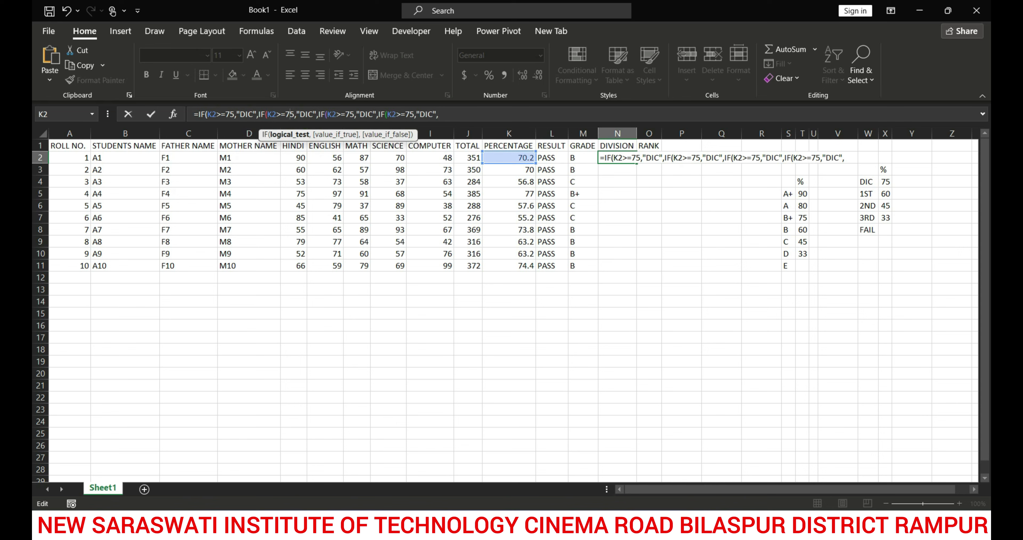
pyautogui.press('Delete')
pyautogui.press('BackSpace')
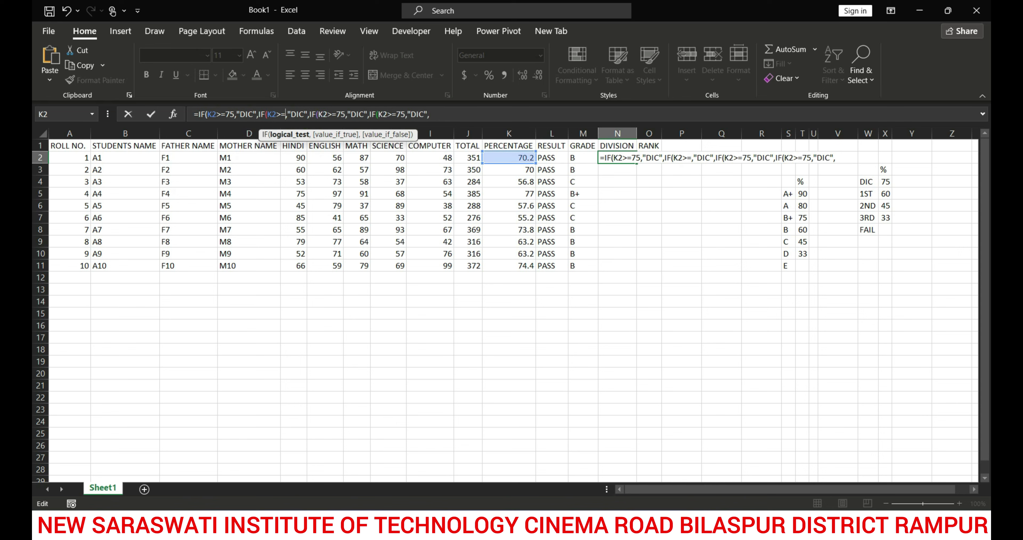
pyautogui.write('60')
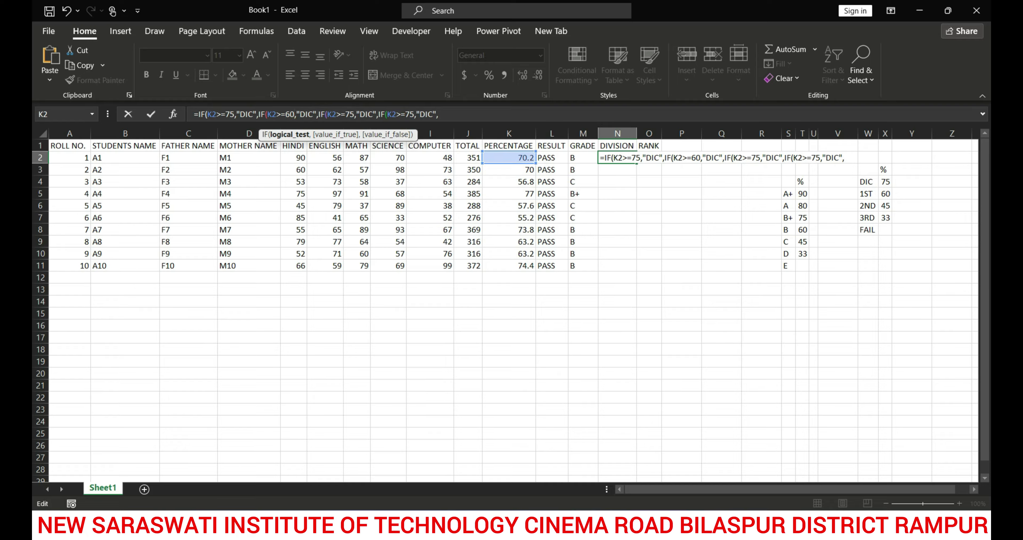
pyautogui.press('Right')
pyautogui.press('Right')
pyautogui.press('Right')
pyautogui.press('Right')
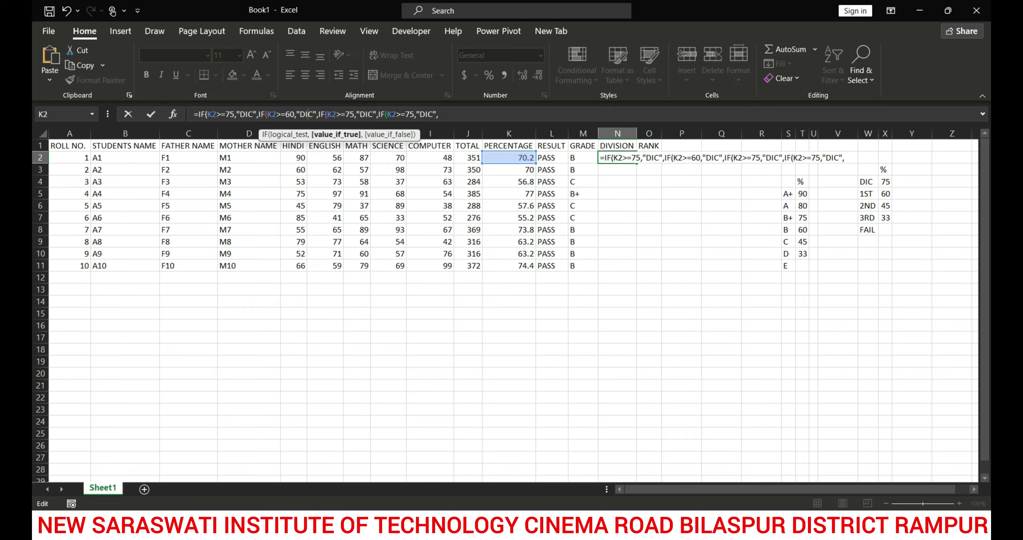
pyautogui.press('BackSpace')
pyautogui.press('BackSpace')
pyautogui.press('BackSpace')
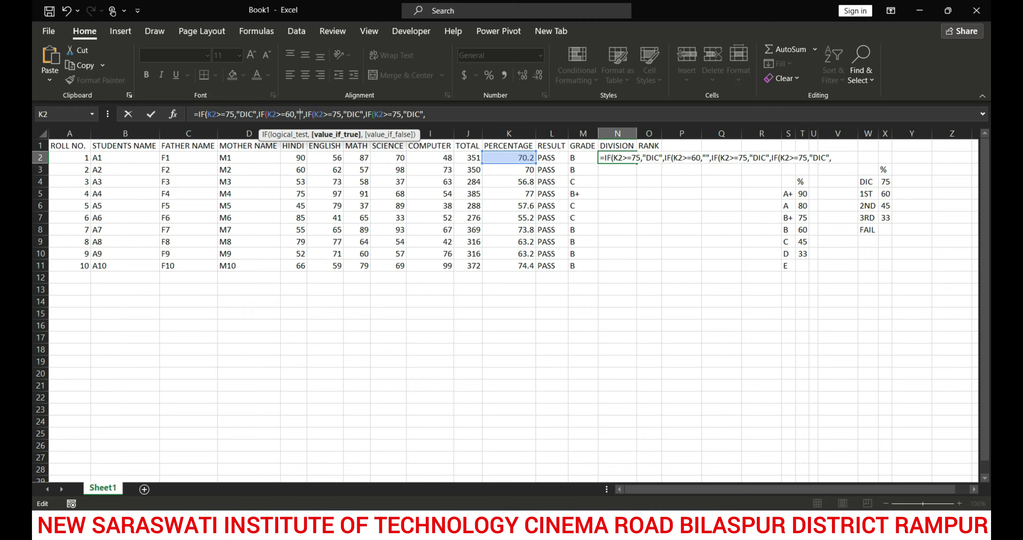
pyautogui.write('1ST')
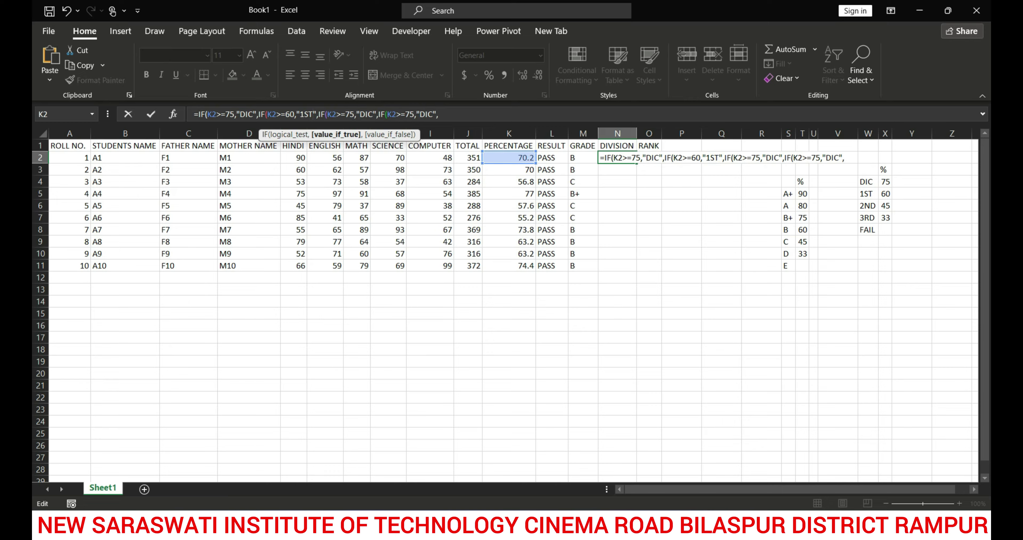
# Change the third IF condition in the N2 formula to K2>=45 with the division "2ND"
pyautogui.press('Right')
pyautogui.press('Right')
pyautogui.press('Right')
pyautogui.press('Right')
pyautogui.press('Right')
pyautogui.press('Right')
pyautogui.press('Right')
pyautogui.press('Right')
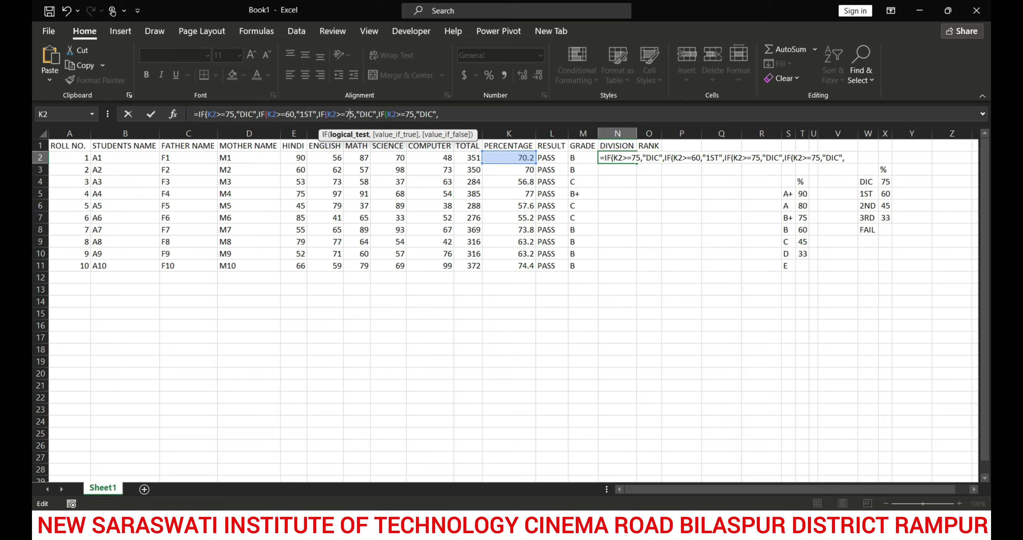
pyautogui.press('BackSpace')
pyautogui.press('BackSpace')
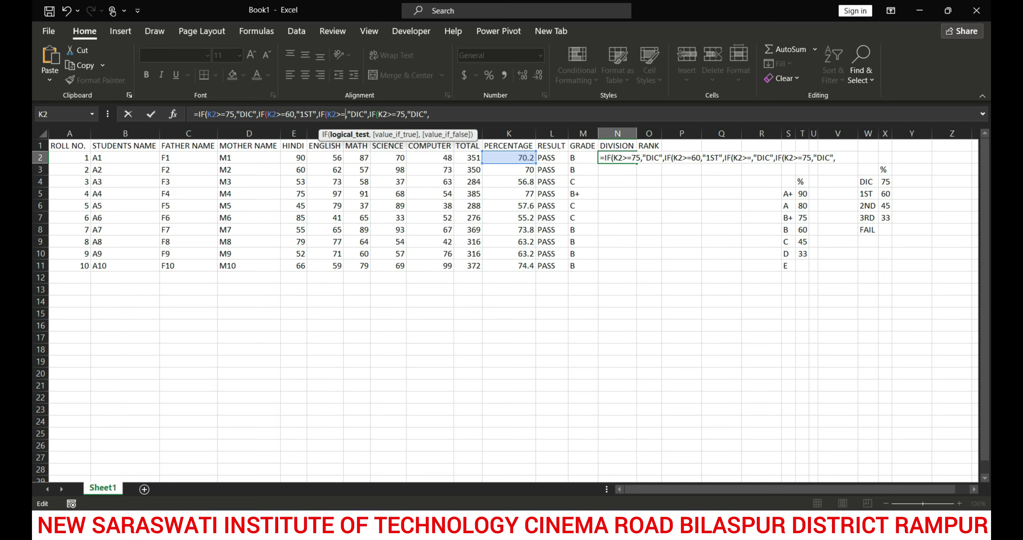
pyautogui.write('45')
pyautogui.press('Right')
pyautogui.press('Right')
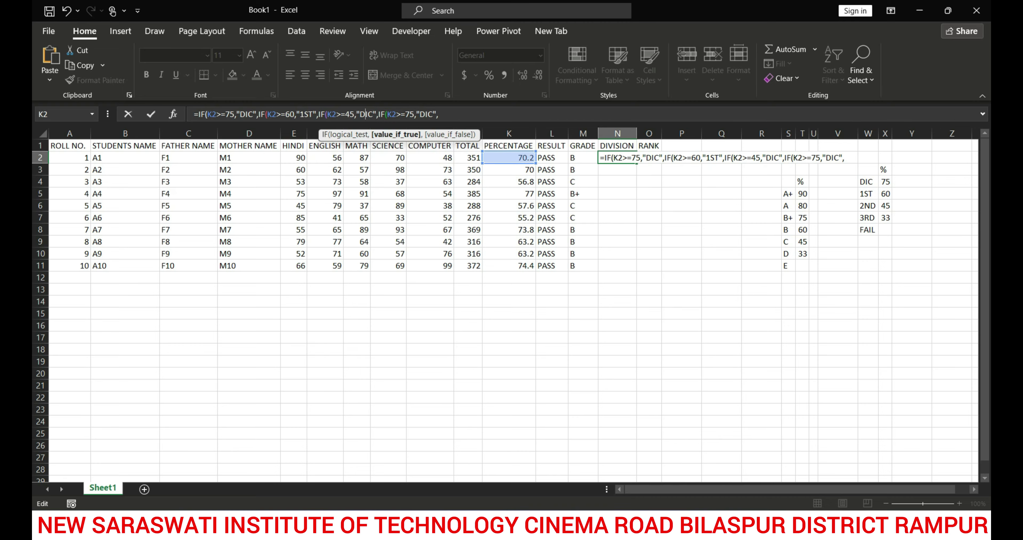
pyautogui.press('BackSpace')
pyautogui.press('BackSpace')
pyautogui.press('BackSpace')
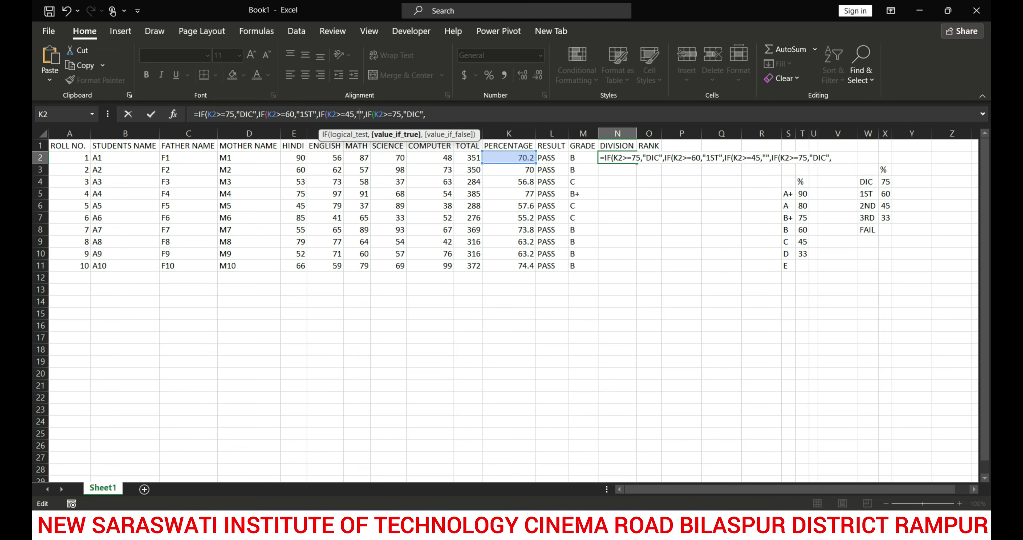
pyautogui.write('2ND')
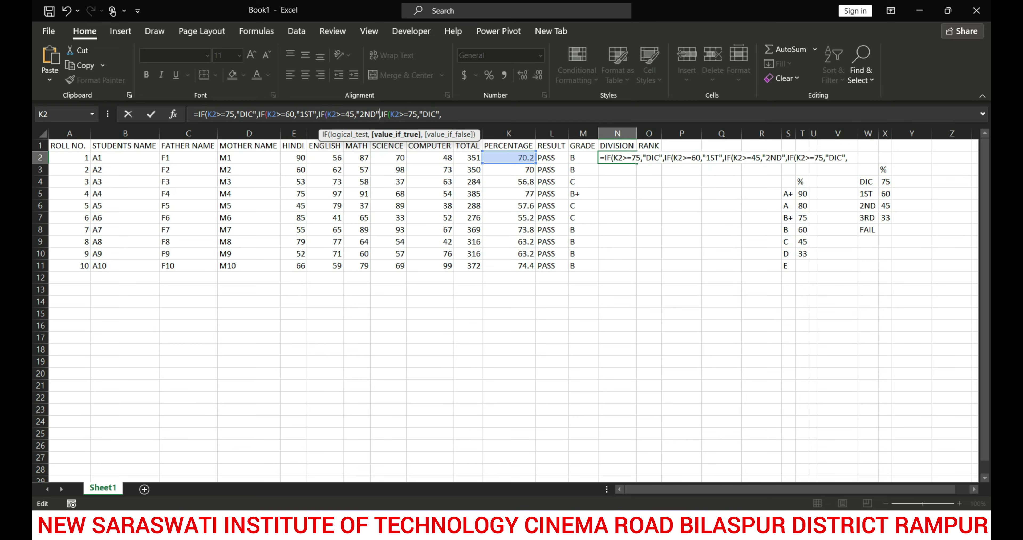
# Change the fourth IF condition in the N2 formula to K2>=33
pyautogui.press('Right')
pyautogui.press('Right')
pyautogui.press('Right')
pyautogui.press('Right')
pyautogui.press('Right')
pyautogui.press('Right')
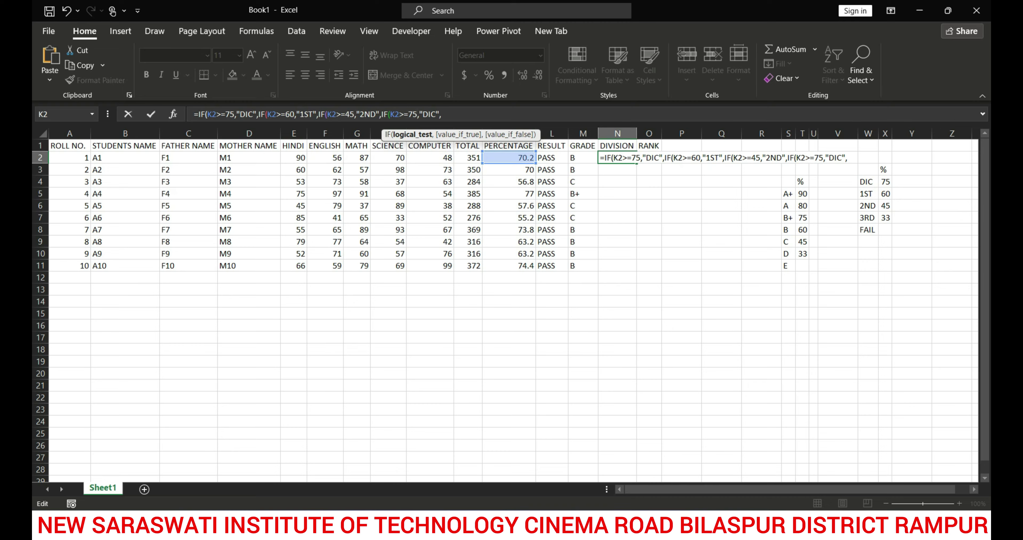
pyautogui.press('Delete')
pyautogui.press('Delete')
pyautogui.write('3RD')
pyautogui.press('Right')
pyautogui.press('Right')
pyautogui.press('Right')
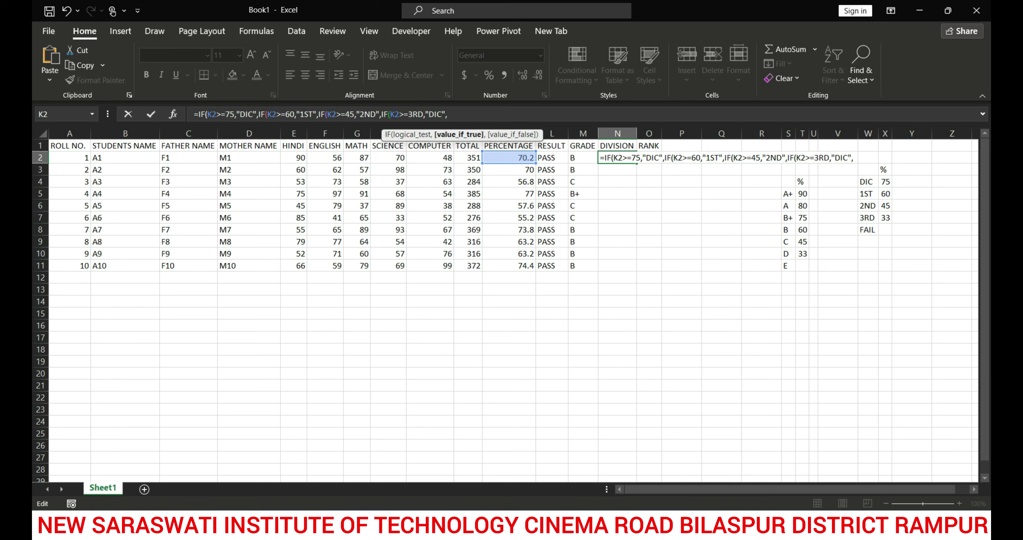
pyautogui.press('Left')
pyautogui.press('Left')
pyautogui.press('Left')
pyautogui.press('BackSpace')
pyautogui.press('BackSpace')
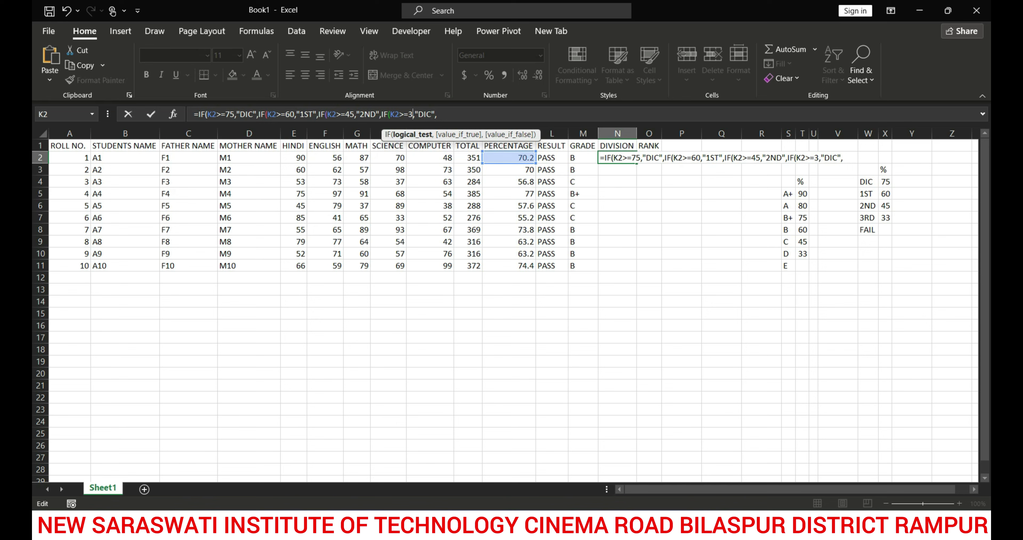
pyautogui.press('BackSpace')
pyautogui.write('33')
# Replace the division returned by the fourth IF in the N2 formula with "3RD"
pyautogui.press('Right')
pyautogui.press('Right')
pyautogui.press('Right')
pyautogui.press('Right')
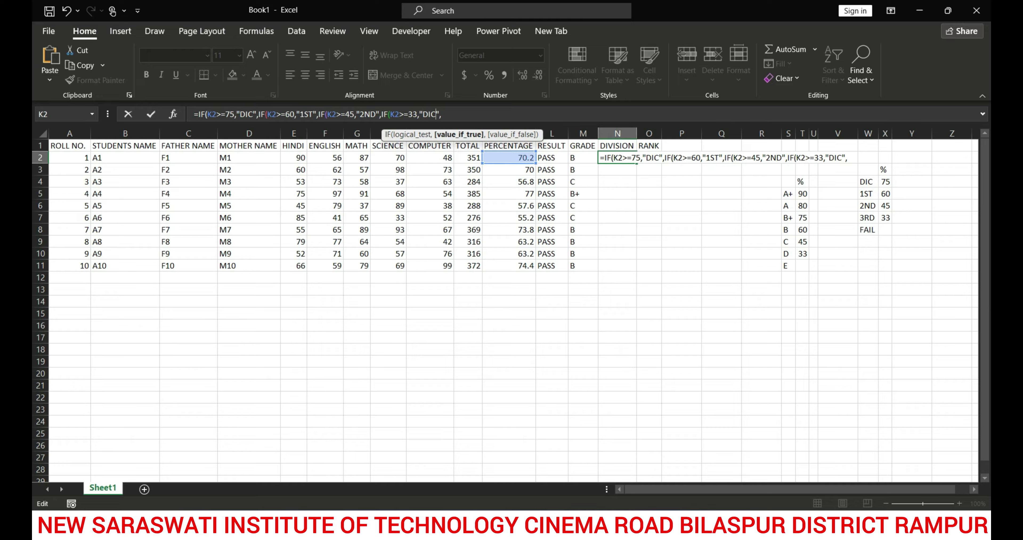
pyautogui.press('BackSpace')
pyautogui.press('BackSpace')
pyautogui.press('BackSpace')
pyautogui.write('3RD')
pyautogui.press('Right')
pyautogui.press('Right')
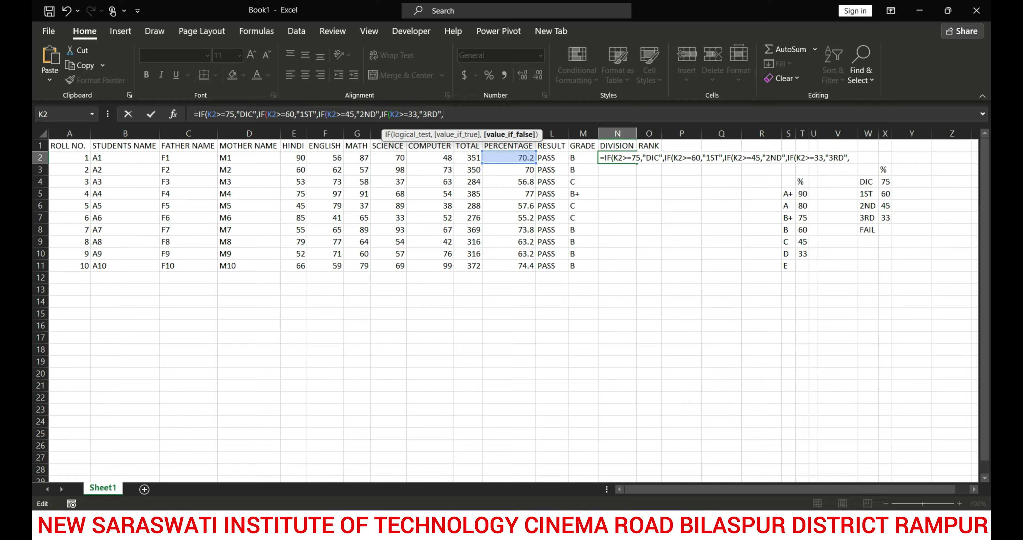
# Finish the N2 division formula with "FAIL" as the last value, accepting the added closing parentheses, and fill it down to N11
pyautogui.write('"FAIL"')
pyautogui.press('Return')
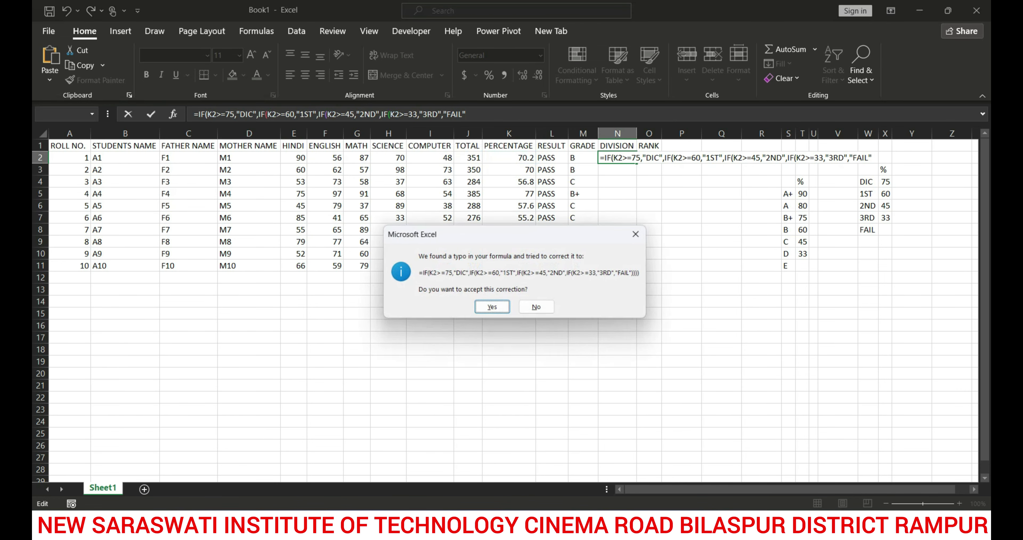
pyautogui.press('Return')
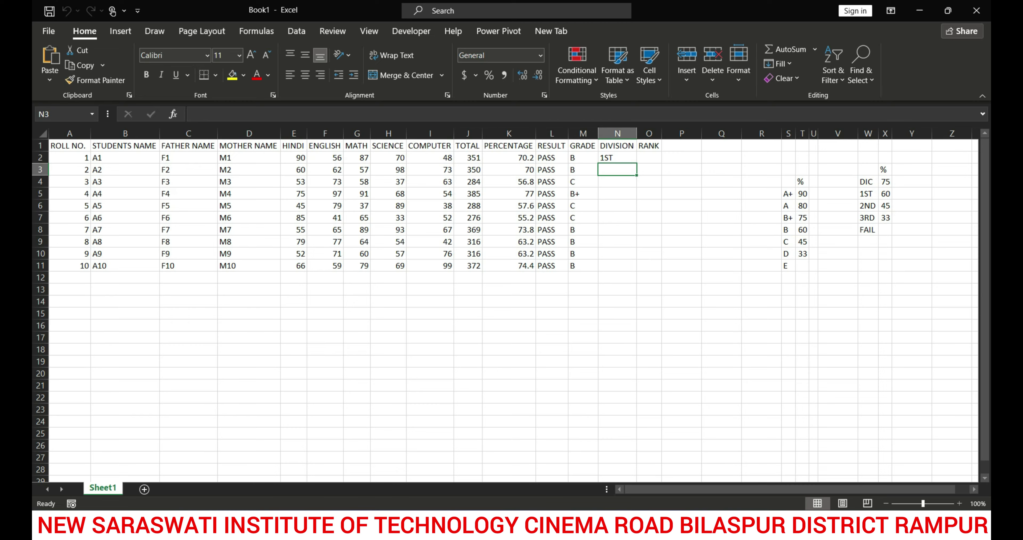
pyautogui.press('Up')
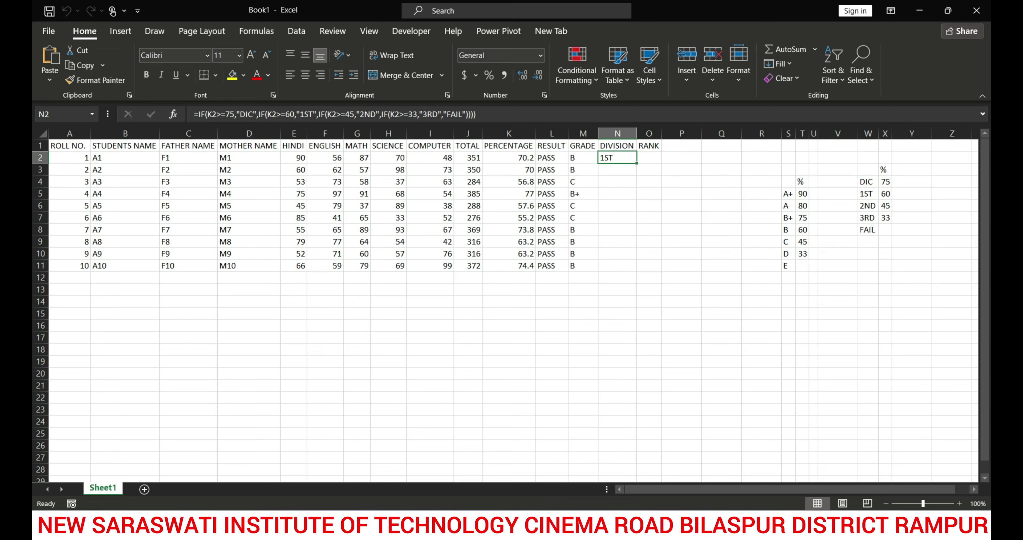
pyautogui.doubleClick(637, 163)
# Start a RANK formula in O2 with the first student's percentage, K2, as the number
pyautogui.click(649, 157)
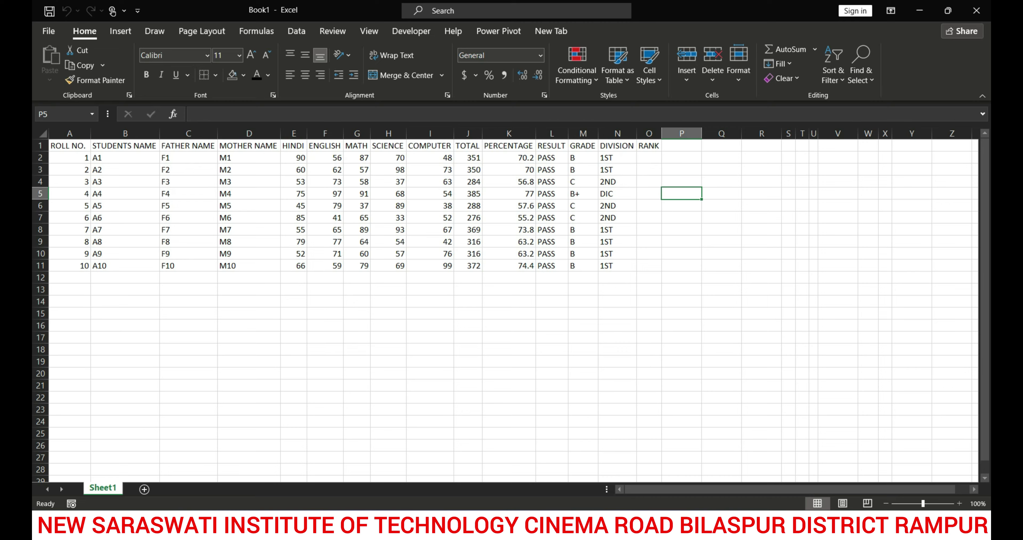
pyautogui.click(649, 157)
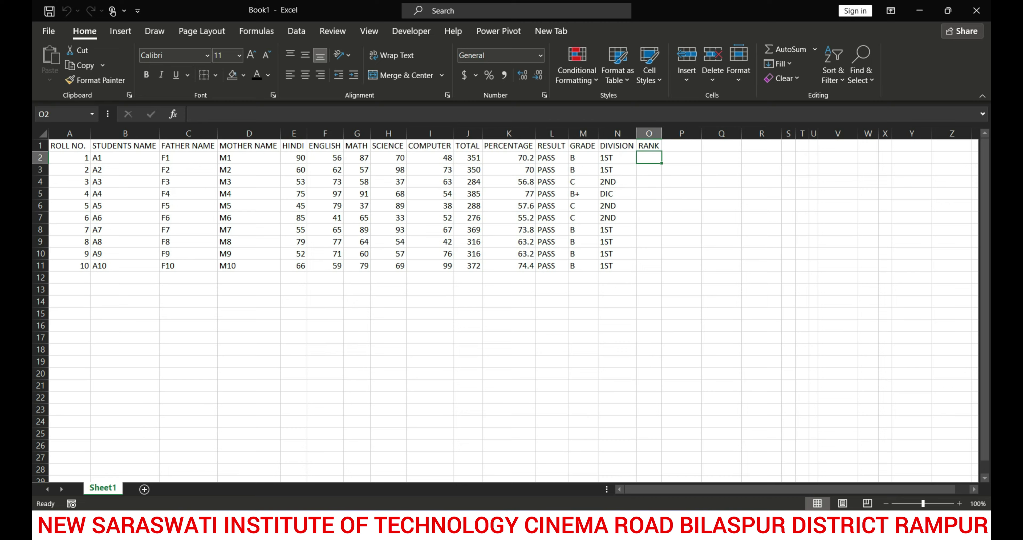
pyautogui.write('=RAN')
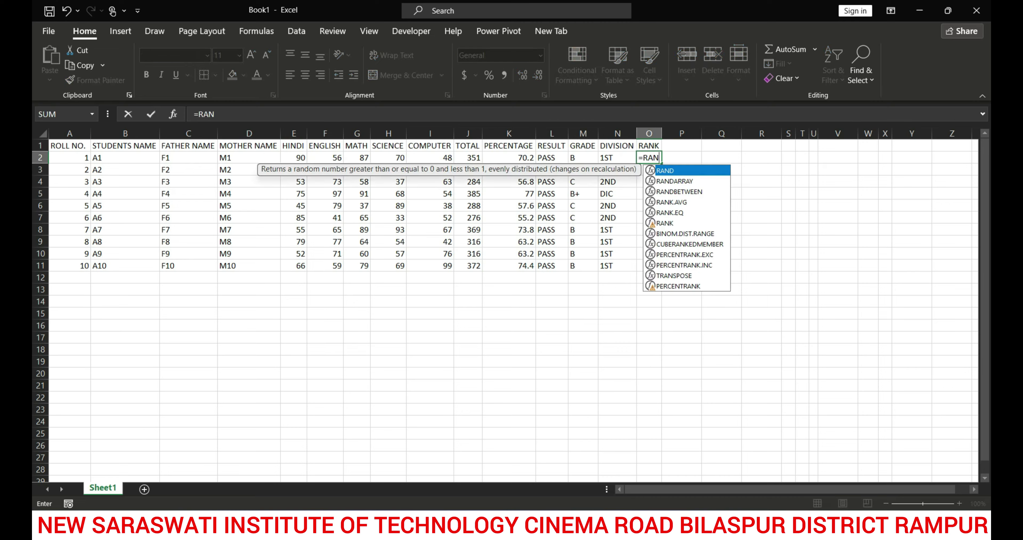
pyautogui.press('Down')
pyautogui.press('Down')
pyautogui.press('Down')
pyautogui.press('Down')
pyautogui.press('Down')
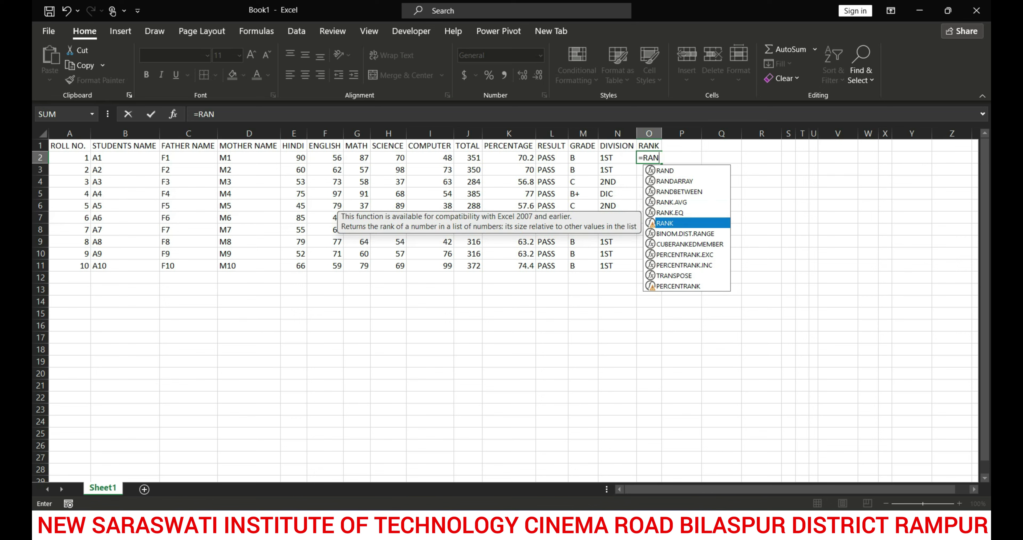
pyautogui.press('Tab')
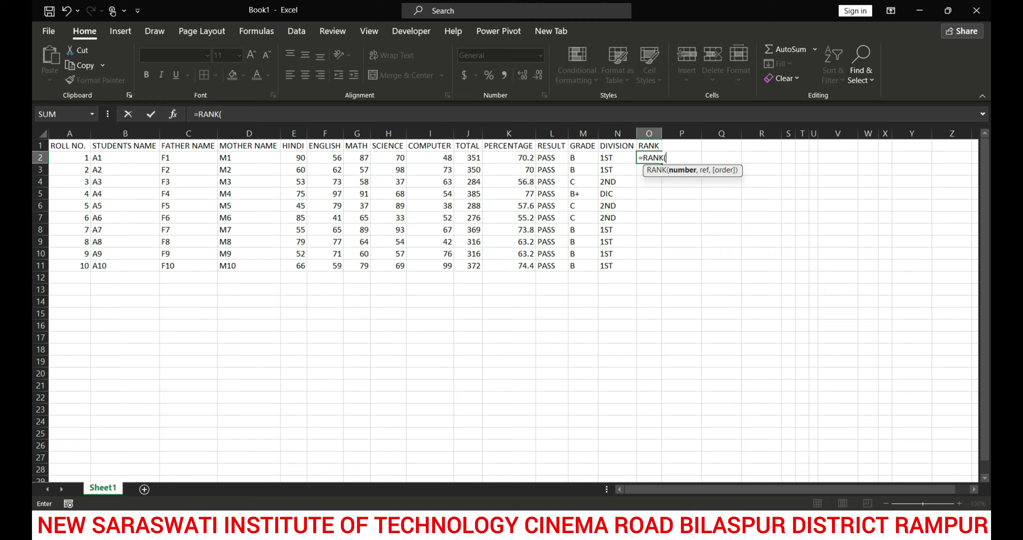
pyautogui.click(509, 158)
pyautogui.write(',')
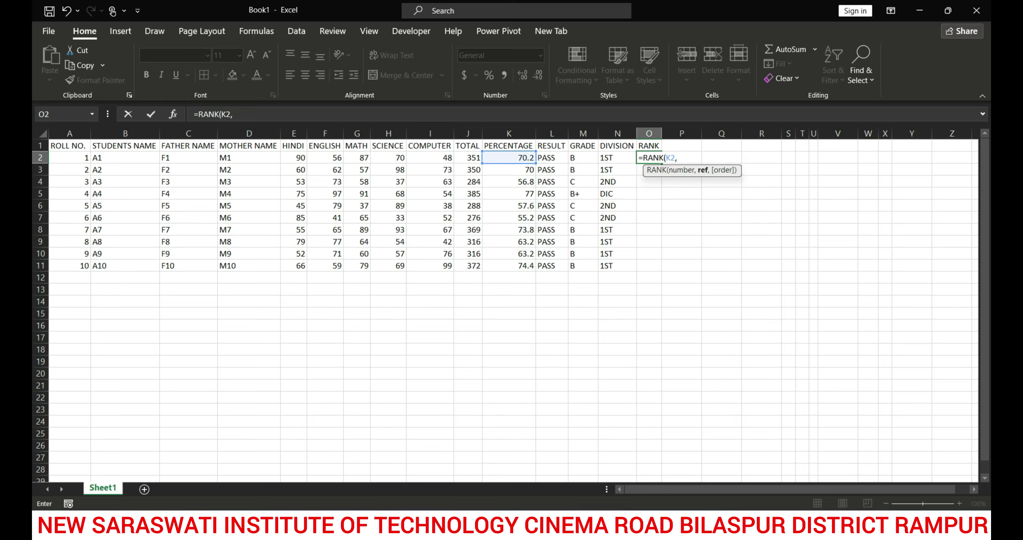
# Complete the RANK formula with the absolute reference $K$2:$K$11 and order 1 (ascending), and fill it down to O11
pyautogui.moveTo(512, 158); pyautogui.dragTo(514, 265)
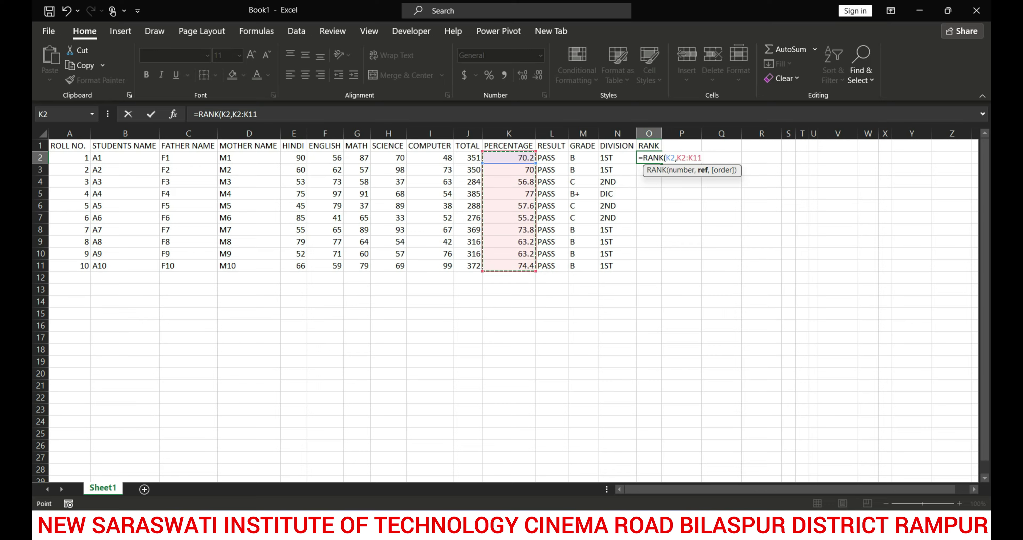
pyautogui.press('F4')
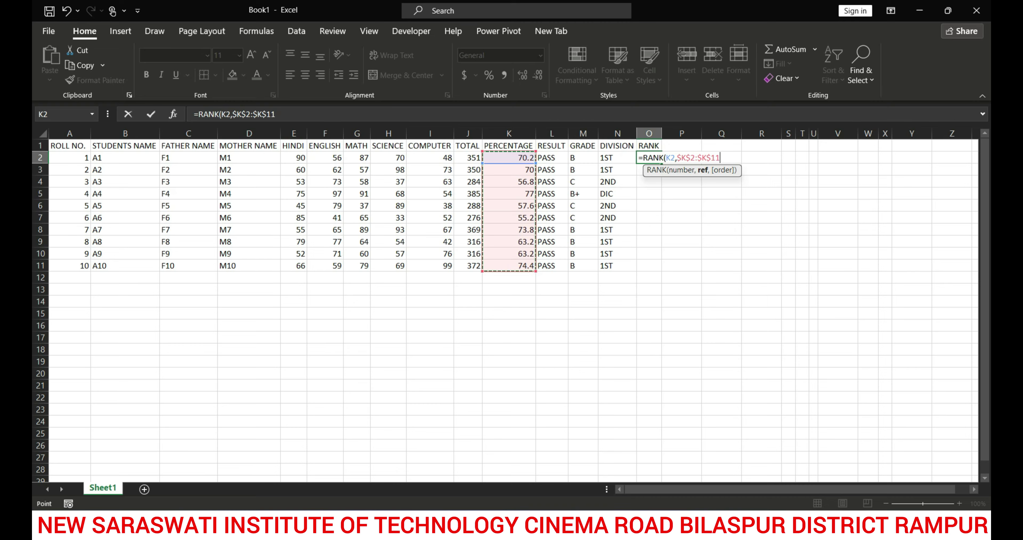
pyautogui.write(',')
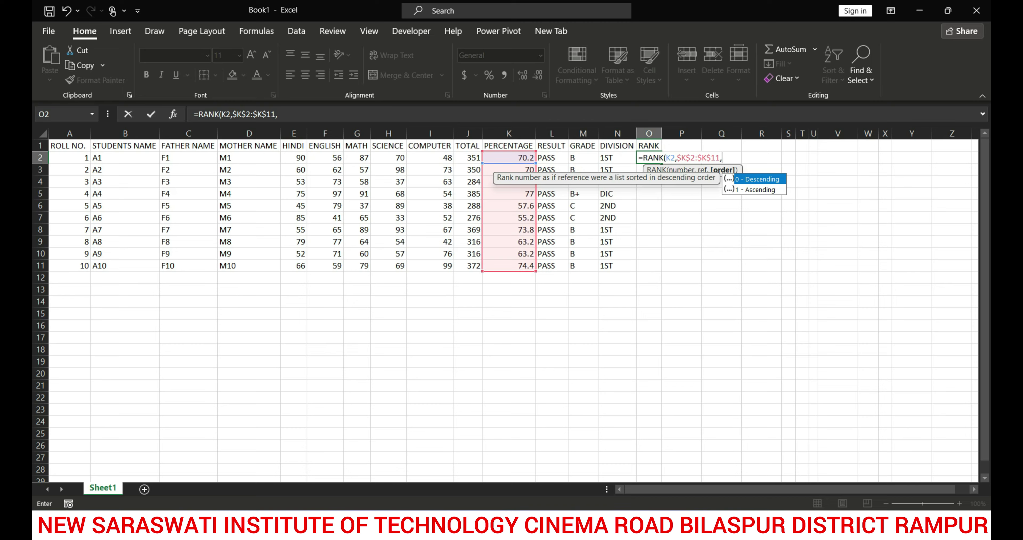
pyautogui.write('1')
pyautogui.press('Return')
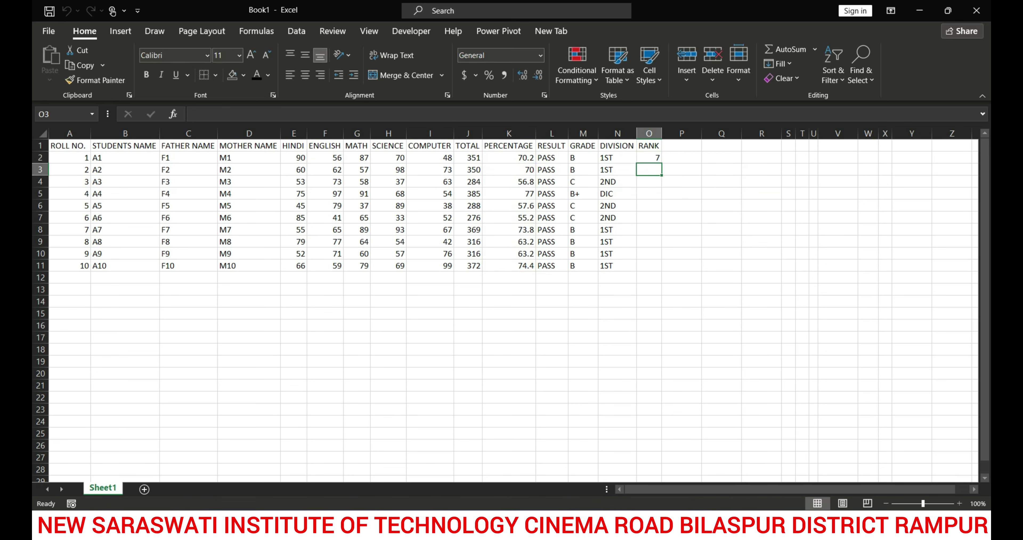
pyautogui.click(649, 157)
pyautogui.moveTo(661, 163); pyautogui.dragTo(659, 266)
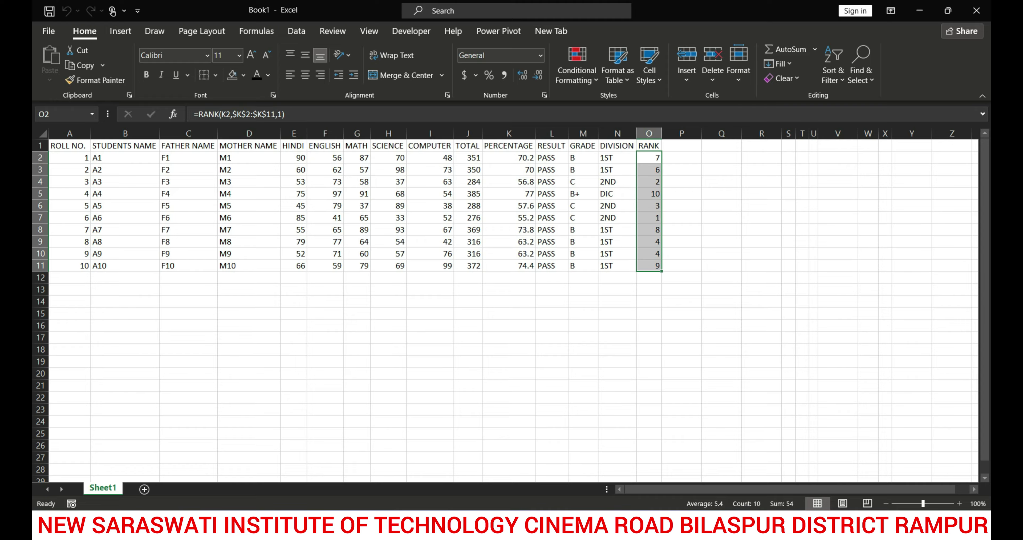
# Change the order argument of the RANK formula in O2 to 0 (descending) and refill it down to O11
pyautogui.click(649, 157)
pyautogui.click(270, 115)
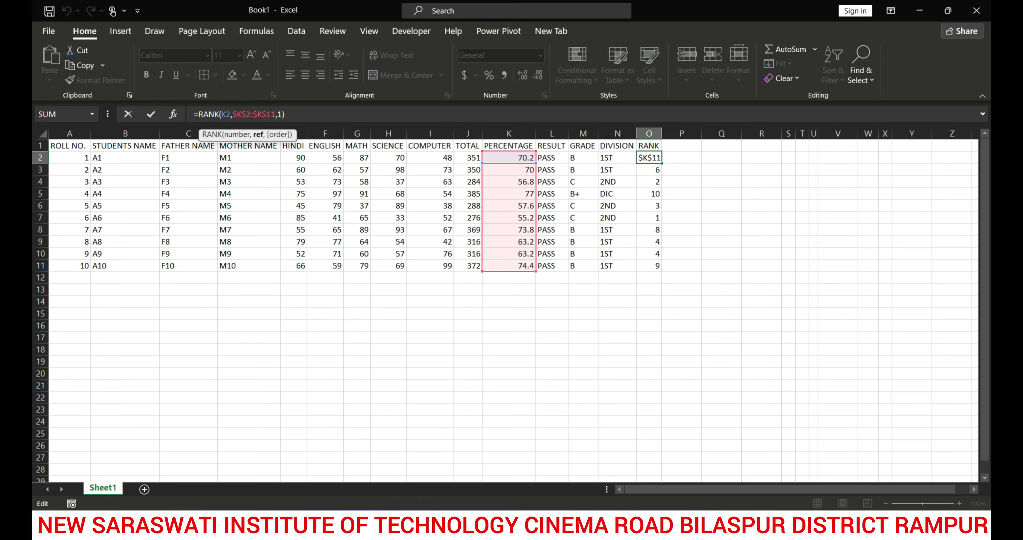
pyautogui.press('BackSpace')
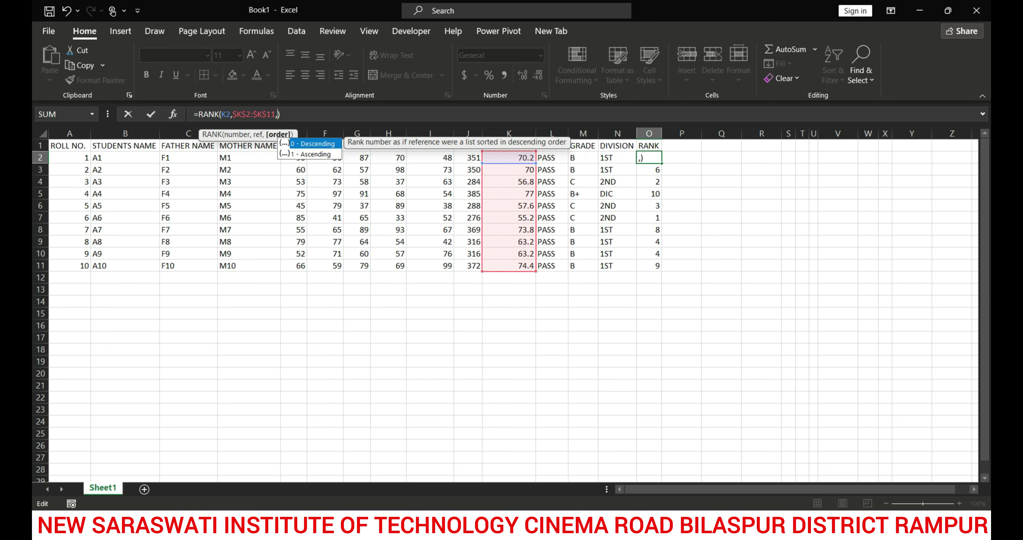
pyautogui.write('0')
pyautogui.press('Return')
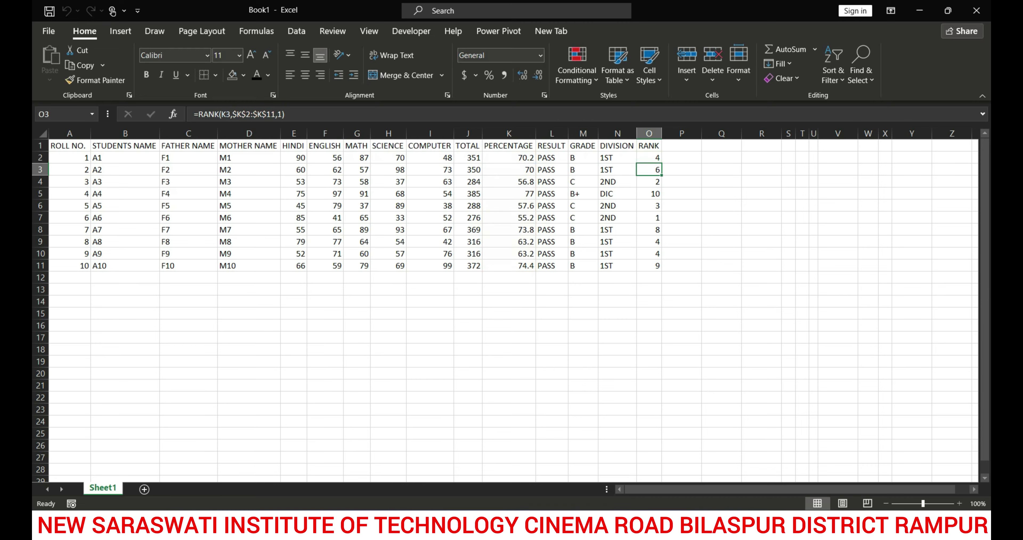
pyautogui.click(649, 157)
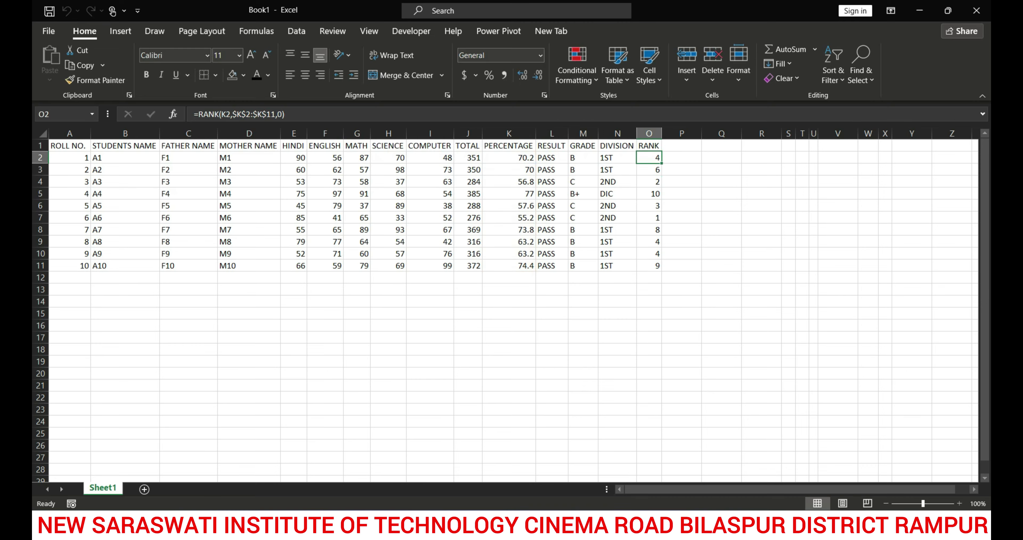
pyautogui.doubleClick(661, 163)
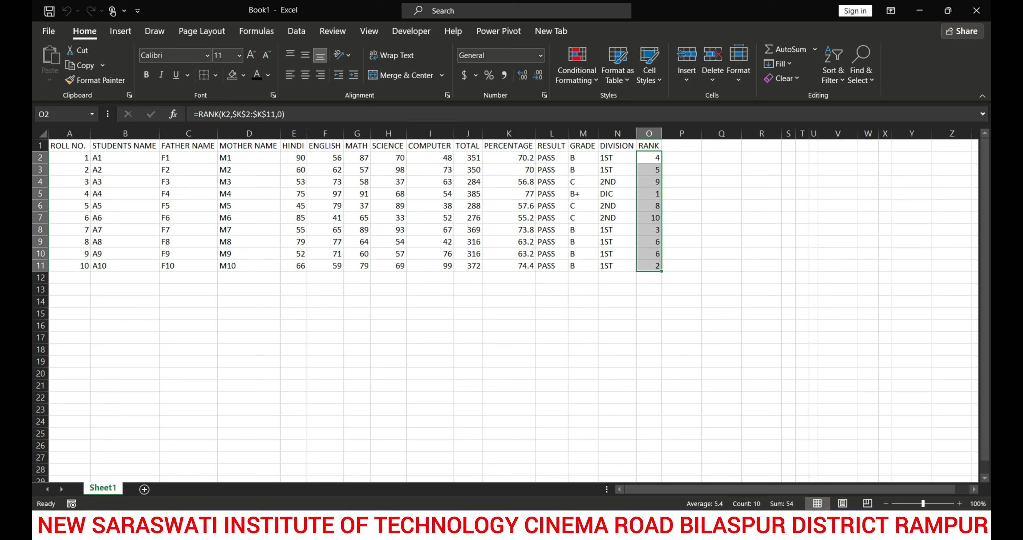
pyautogui.click(509, 194)
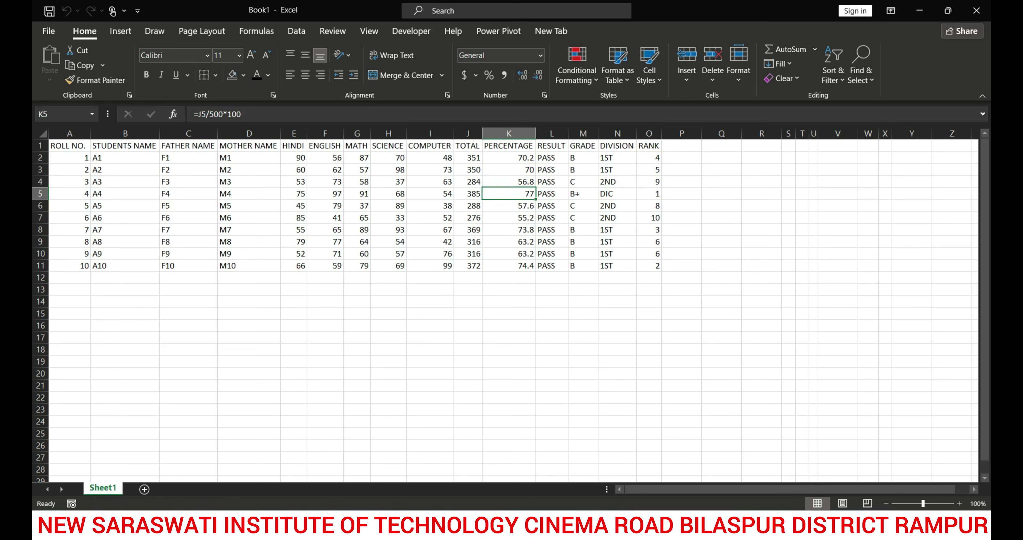
pyautogui.click(125, 193)
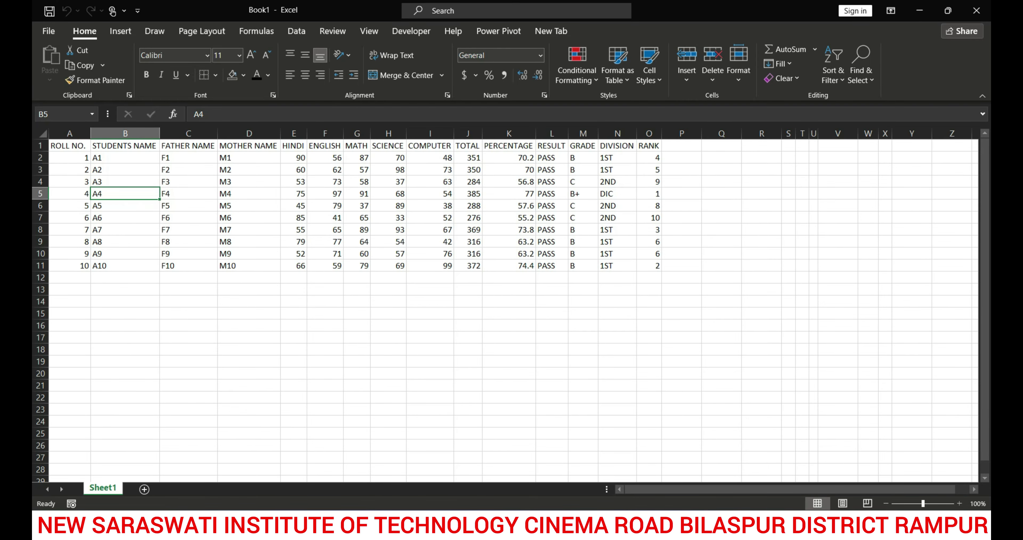
# Insert a blank row above the column headers and enter the title "NEW SARASWATI INSTITUTE OF TECHNOLOGY" in A1
pyautogui.click(40, 146)
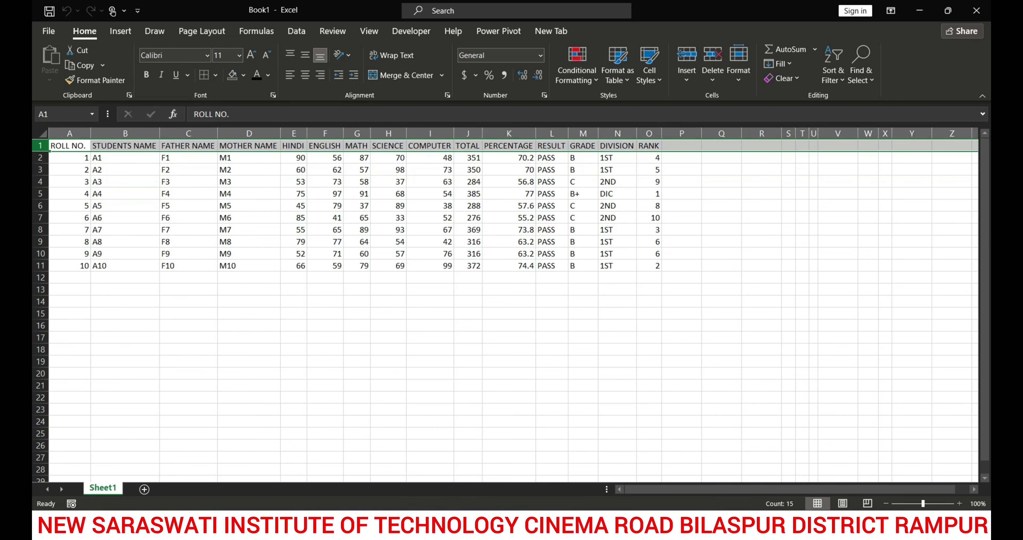
pyautogui.hotkey('ctrl', 'shift', '+')
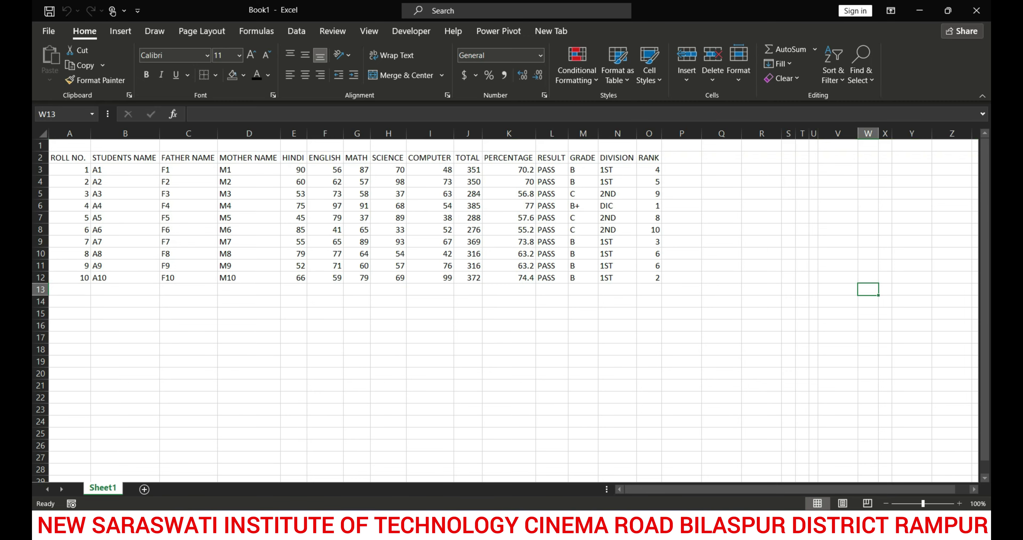
pyautogui.hotkey('ctrl', 'Home')
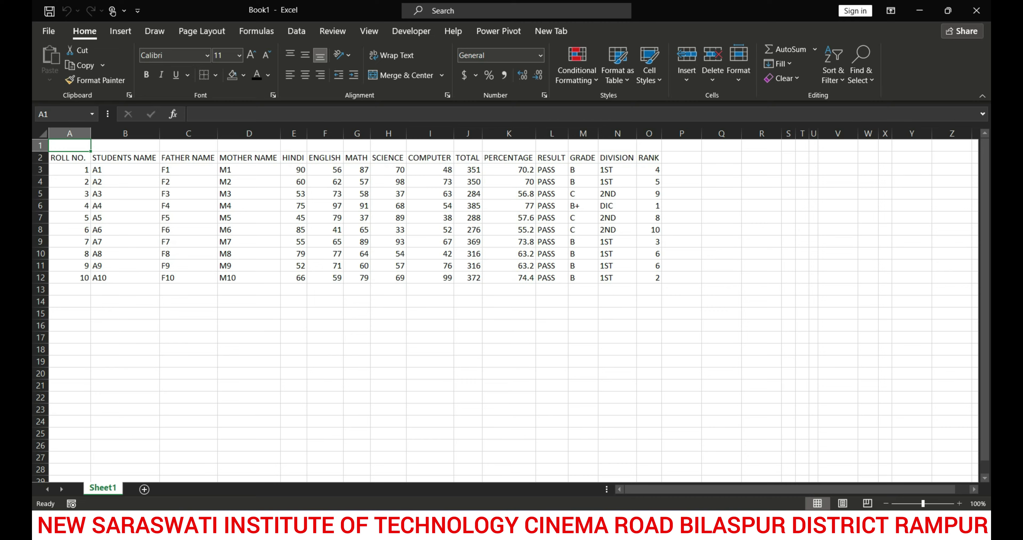
pyautogui.press('F2')
pyautogui.write('NEW SA')
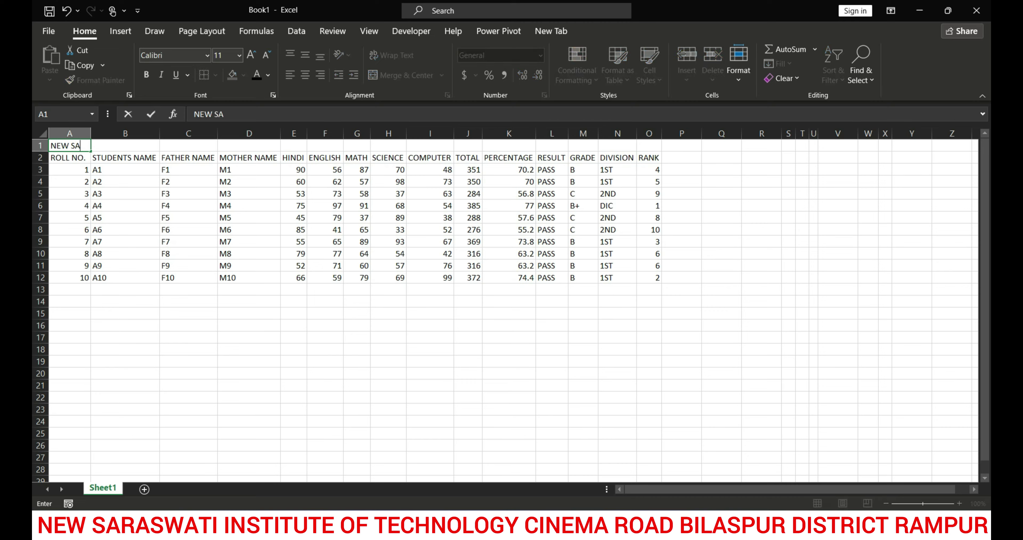
pyautogui.write('RASWATI INSTITU')
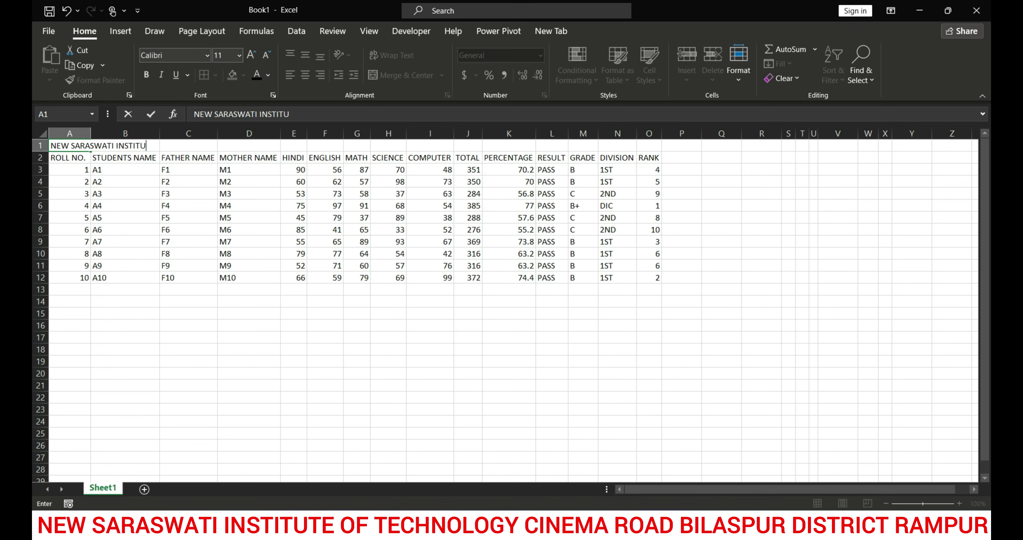
pyautogui.write('TE OF TECHNOLOGY')
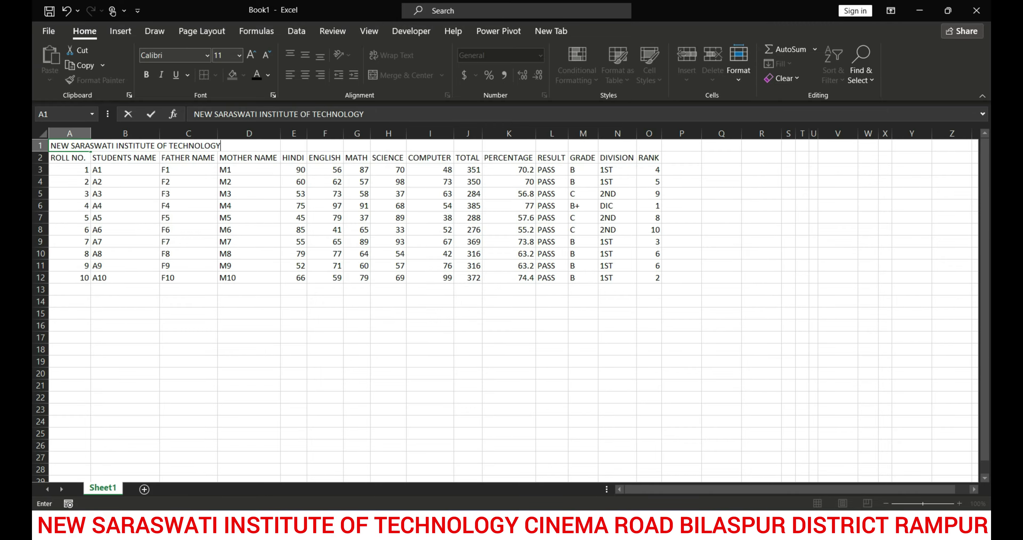
pyautogui.press('Return')
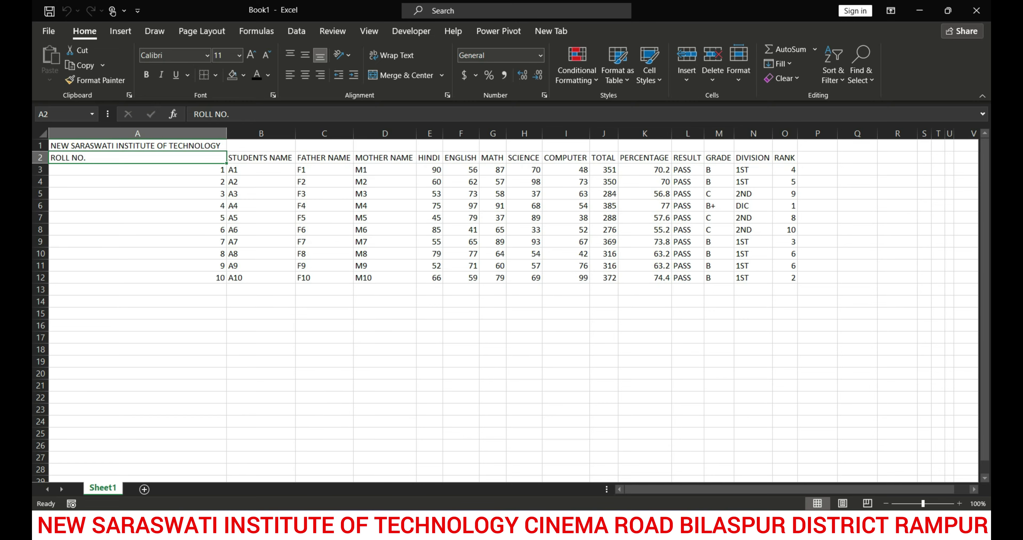
# Merge and center the institute title across A1:O1 and autofit column A to the roll number data
pyautogui.click(138, 217)
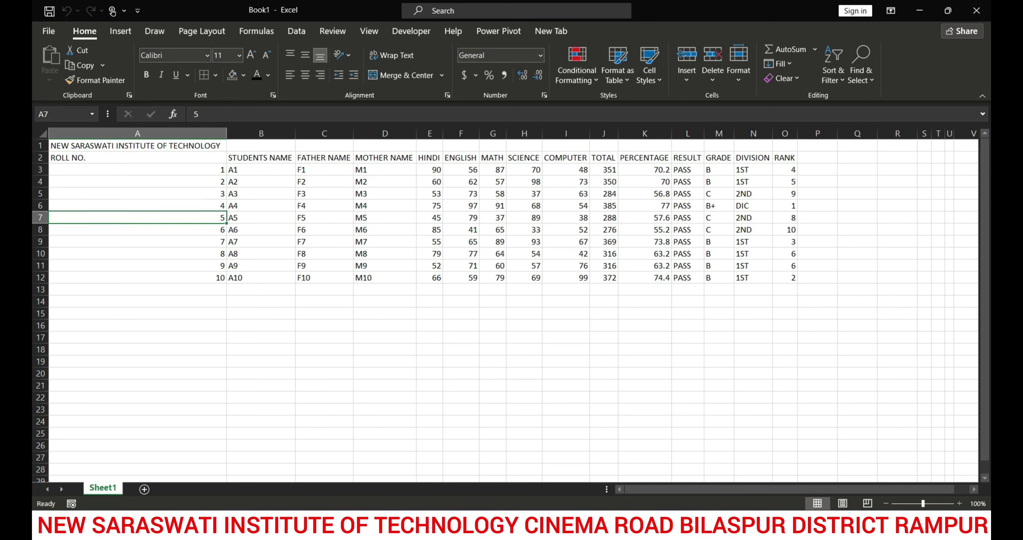
pyautogui.moveTo(138, 146); pyautogui.dragTo(785, 146)
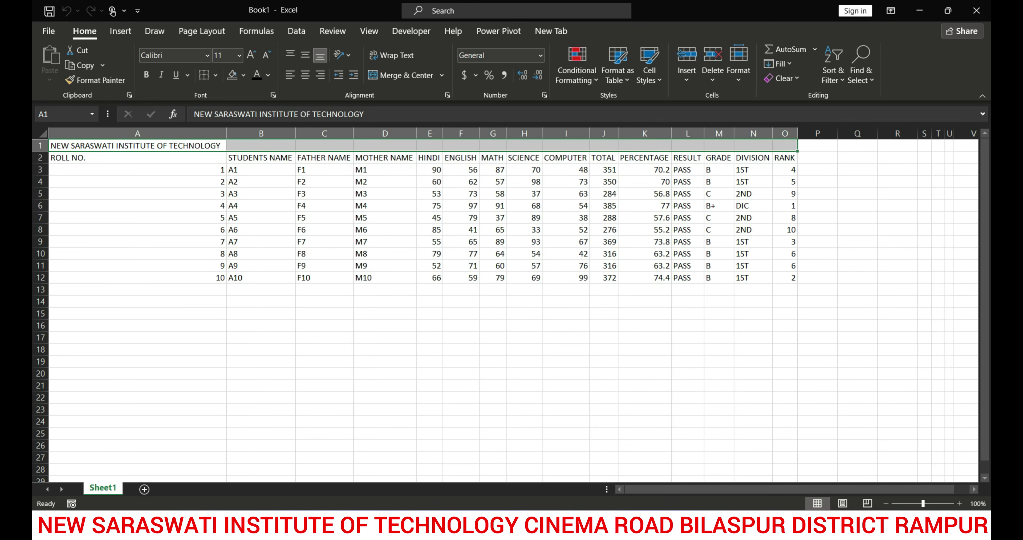
pyautogui.click(441, 75)
pyautogui.click(409, 139)
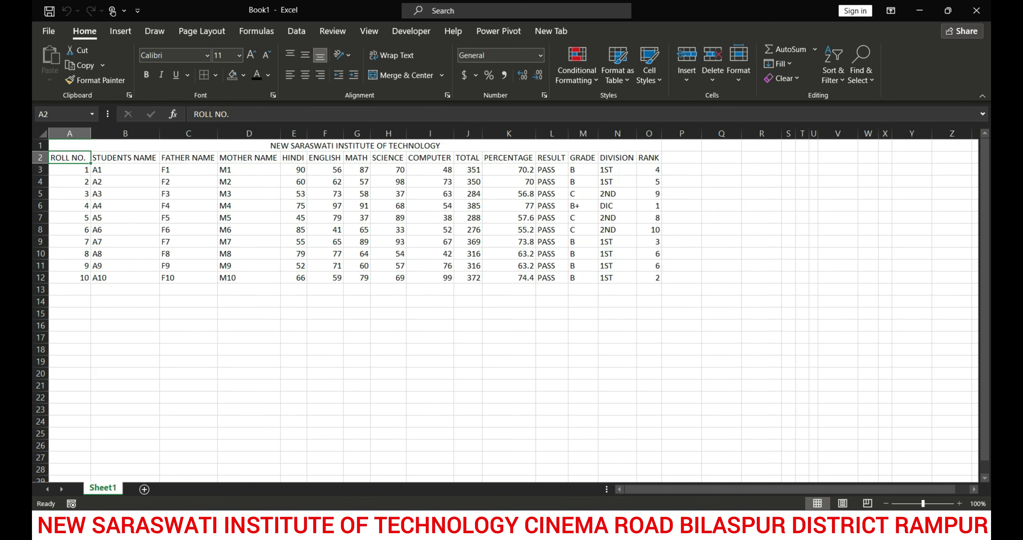
# Enlarge the merged institute title to font size 18 and make it bold
pyautogui.click(355, 145)
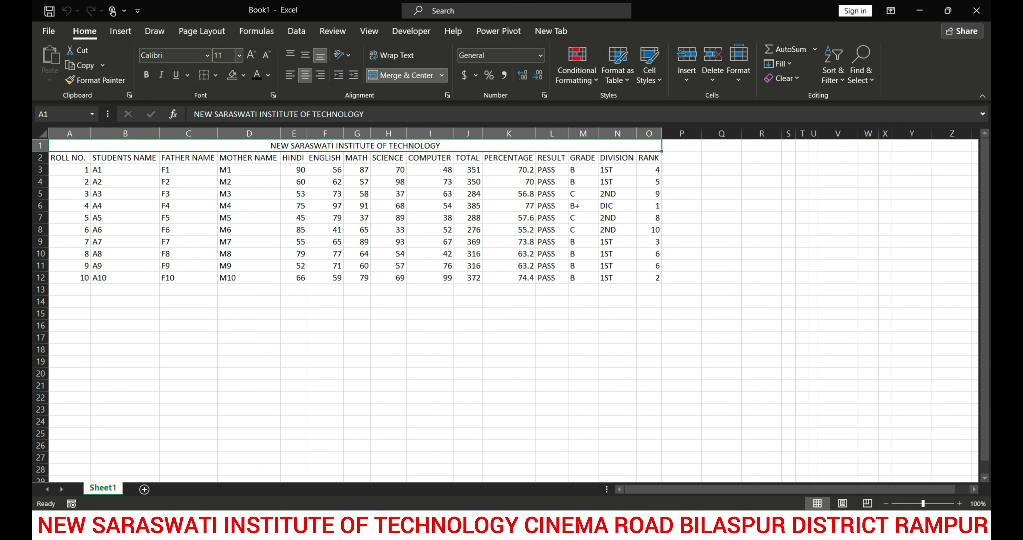
pyautogui.click(251, 54)
pyautogui.click(251, 55)
pyautogui.click(251, 55)
pyautogui.click(251, 55)
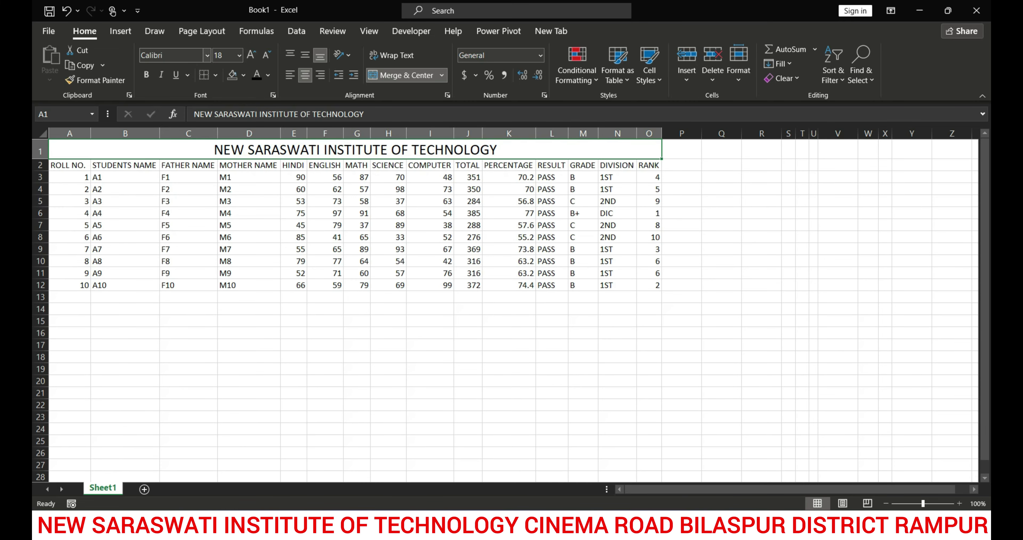
pyautogui.click(146, 75)
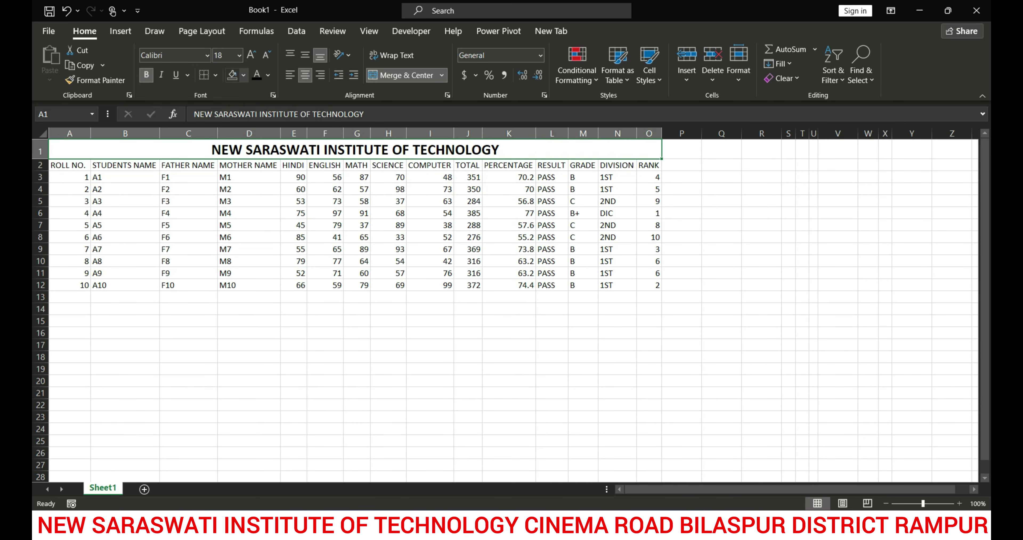
# Fill the title cell with yellow and apply all borders to the marksheet table A1:O12
pyautogui.click(243, 75)
pyautogui.click(261, 192)
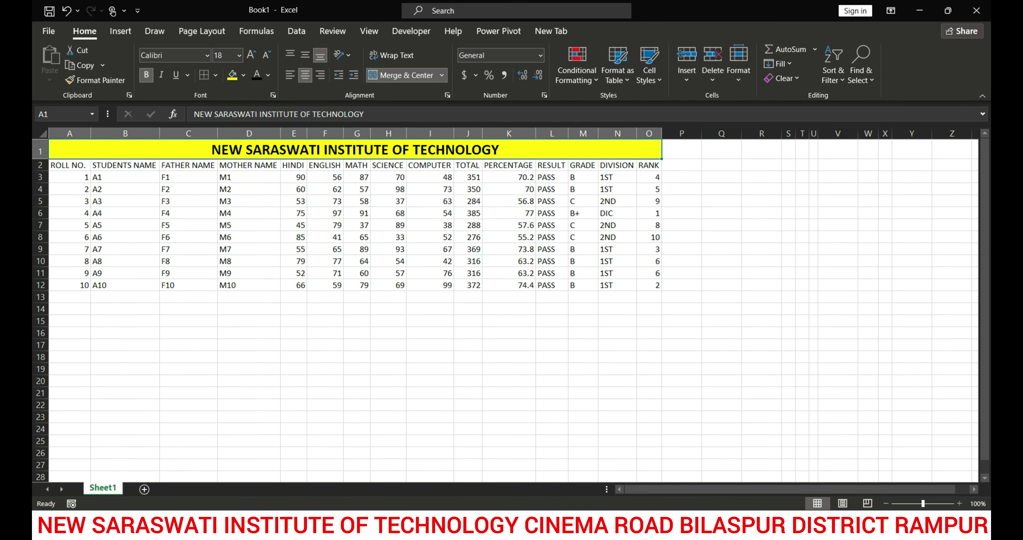
pyautogui.click(189, 189)
# Format the column headers in A2:O2 as bold with a light orange fill, and autofit the columns to them
pyautogui.click(67, 164)
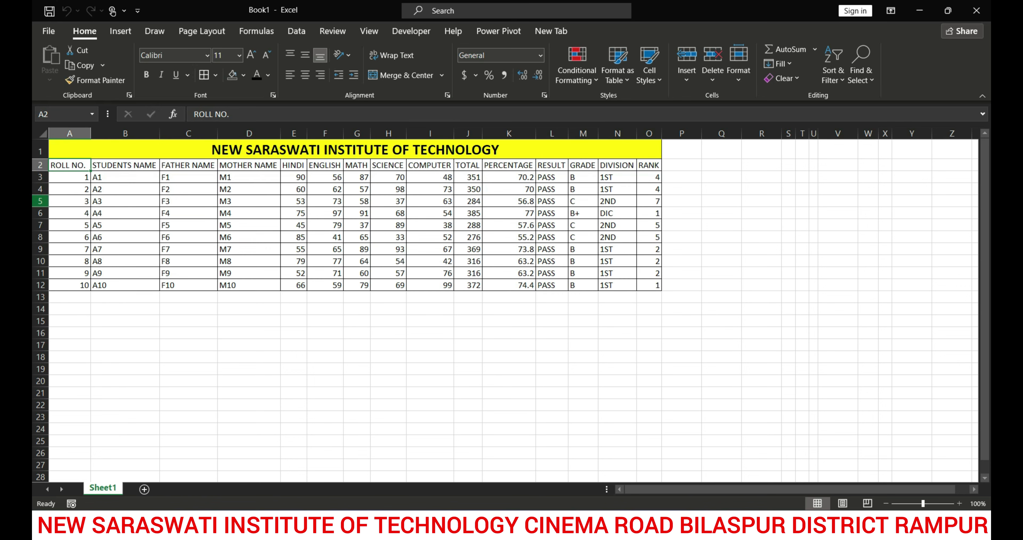
pyautogui.hotkey('shift', 'Right')
pyautogui.hotkey('shift', 'Right')
pyautogui.hotkey('shift', 'Right')
pyautogui.hotkey('shift', 'Right')
pyautogui.hotkey('shift', 'Right')
pyautogui.hotkey('shift', 'Right')
pyautogui.hotkey('shift', 'Right')
pyautogui.hotkey('shift', 'Right')
pyautogui.hotkey('shift', 'Right')
pyautogui.hotkey('shift', 'Right')
pyautogui.hotkey('shift', 'Right')
pyautogui.hotkey('shift', 'Right')
pyautogui.hotkey('shift', 'Right')
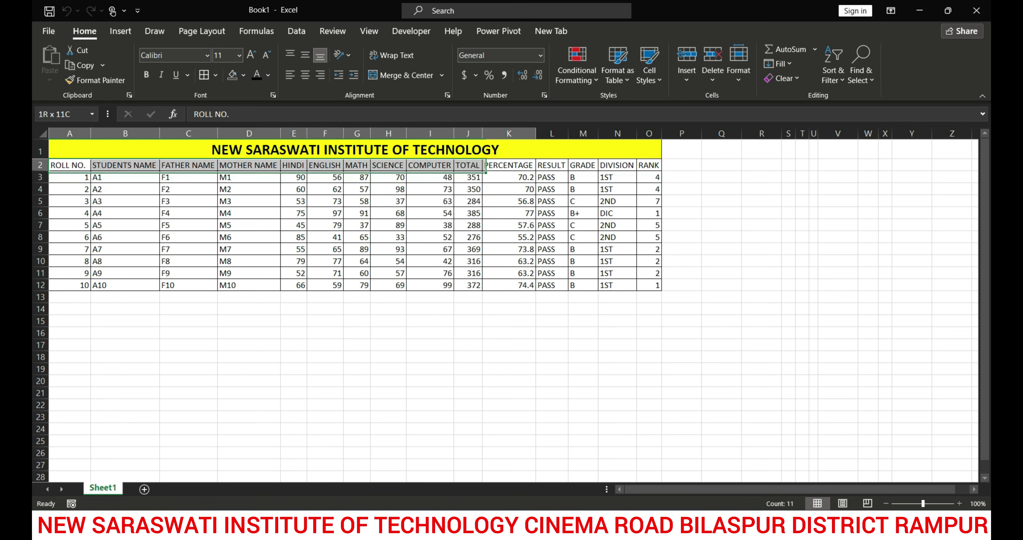
pyautogui.hotkey('shift', 'Right')
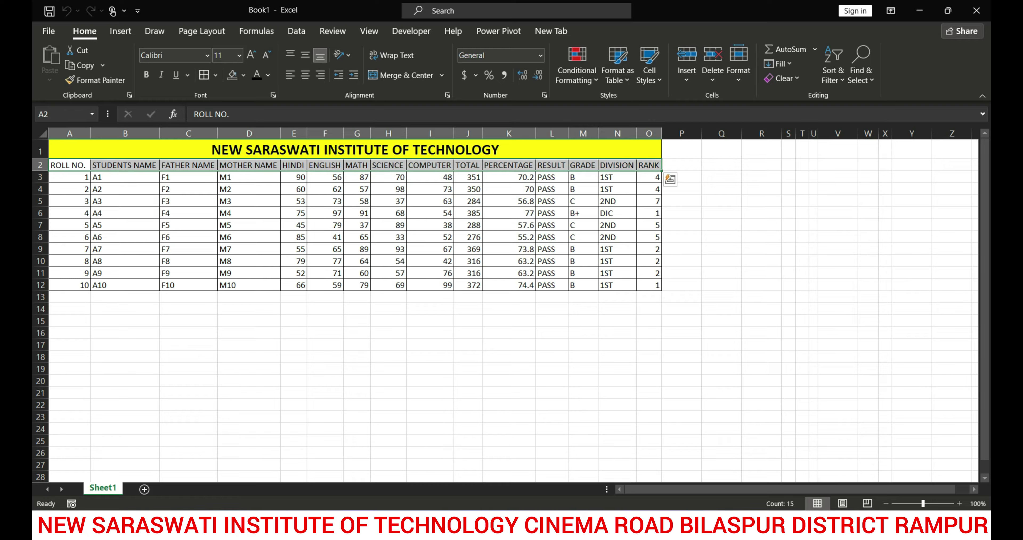
pyautogui.hotkey('ctrl', 'b')
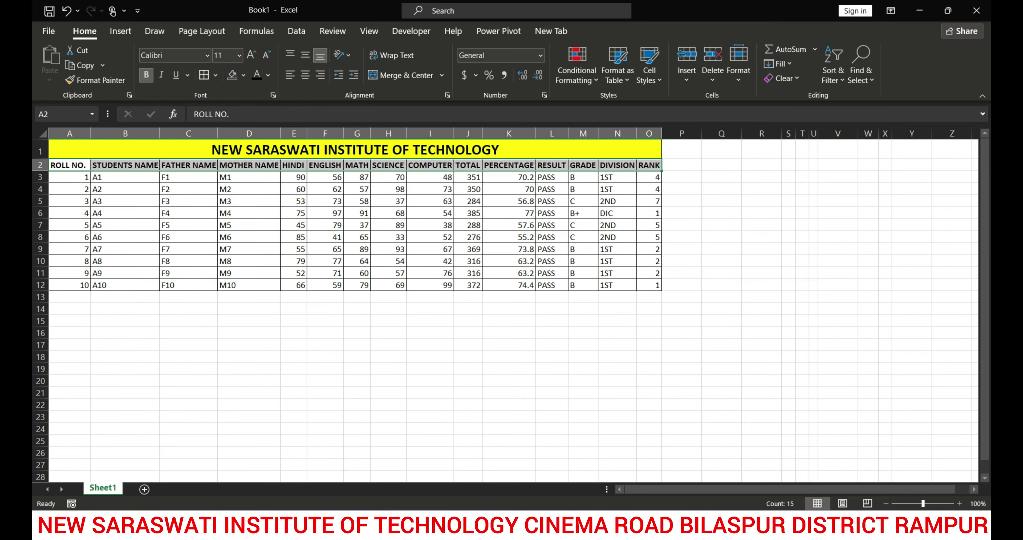
pyautogui.click(243, 75)
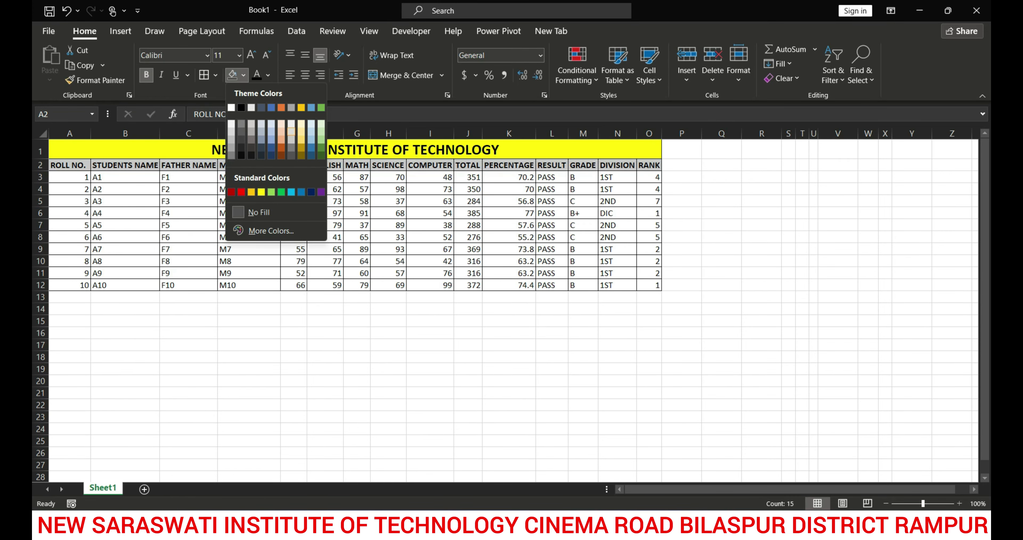
pyautogui.click(281, 131)
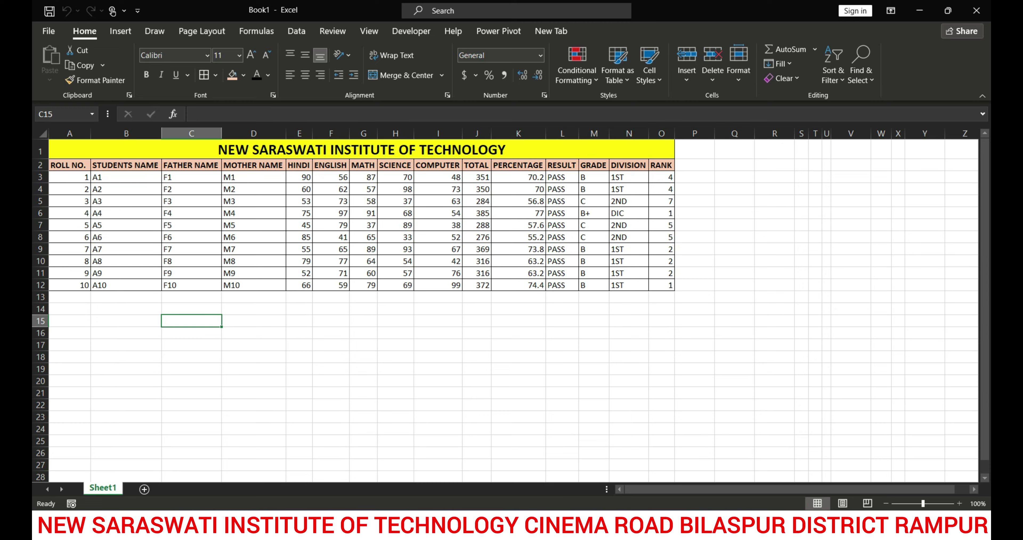
# Enter 100 in F16 below the marksheet table
pyautogui.doubleClick(331, 333)
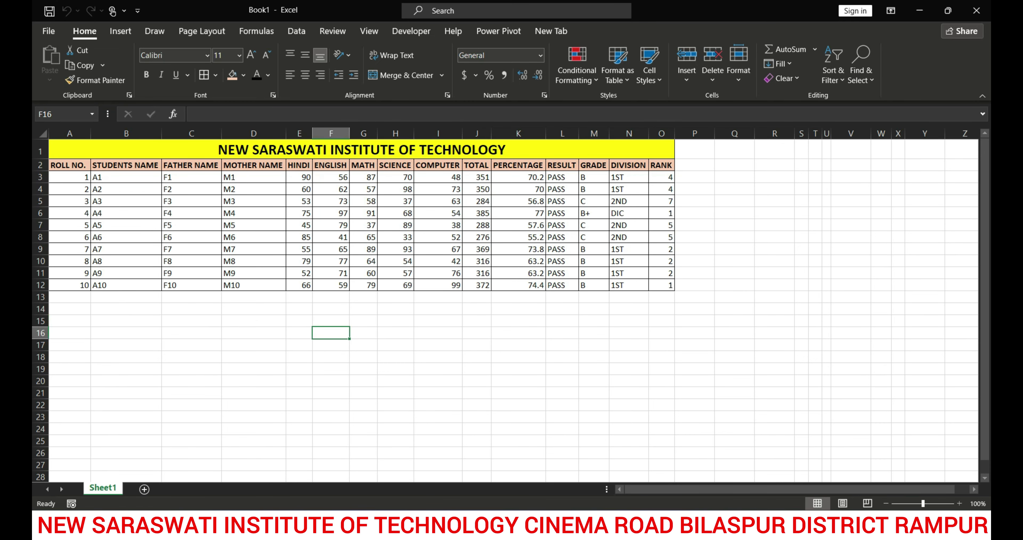
pyautogui.write('100')
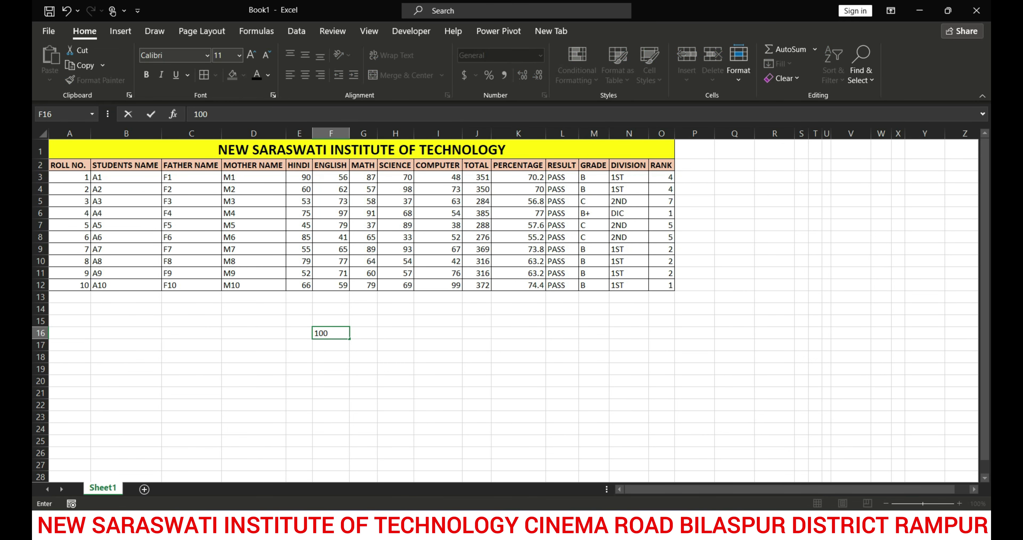
pyautogui.press('Tab')
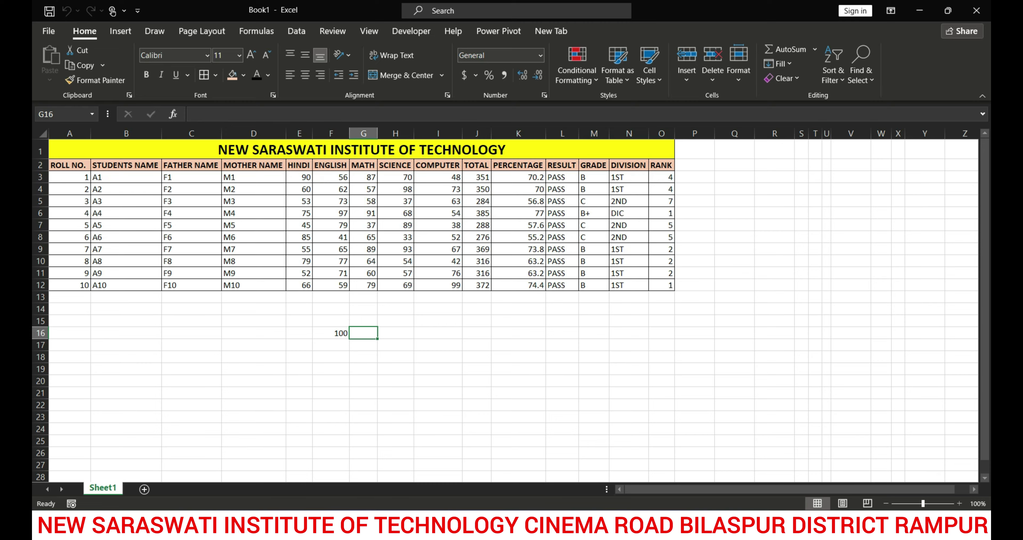
pyautogui.press('Tab')
pyautogui.press('Tab')
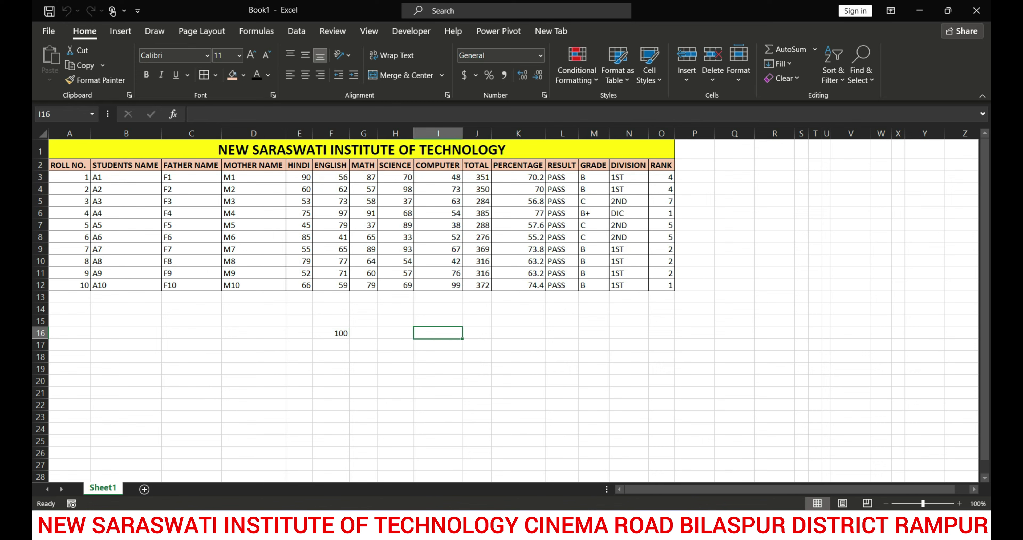
# Enter 1 in F16 and fill a linear series along row 16 with a step of 1 and a stop value of 100
pyautogui.press('Left')
pyautogui.press('Left')
pyautogui.press('Left')
pyautogui.press('F2')
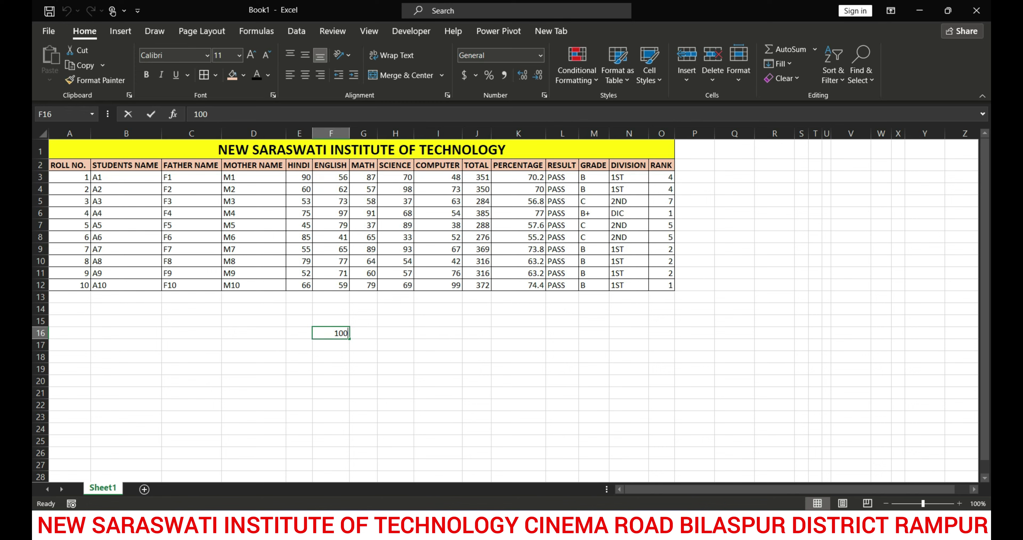
pyautogui.write('1')
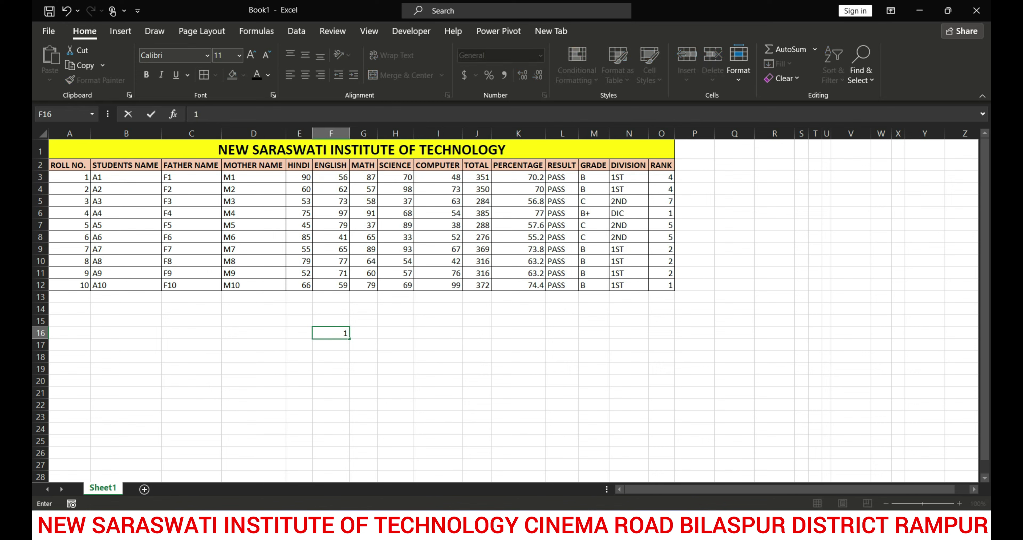
pyautogui.hotkey('ctrl', 'Return')
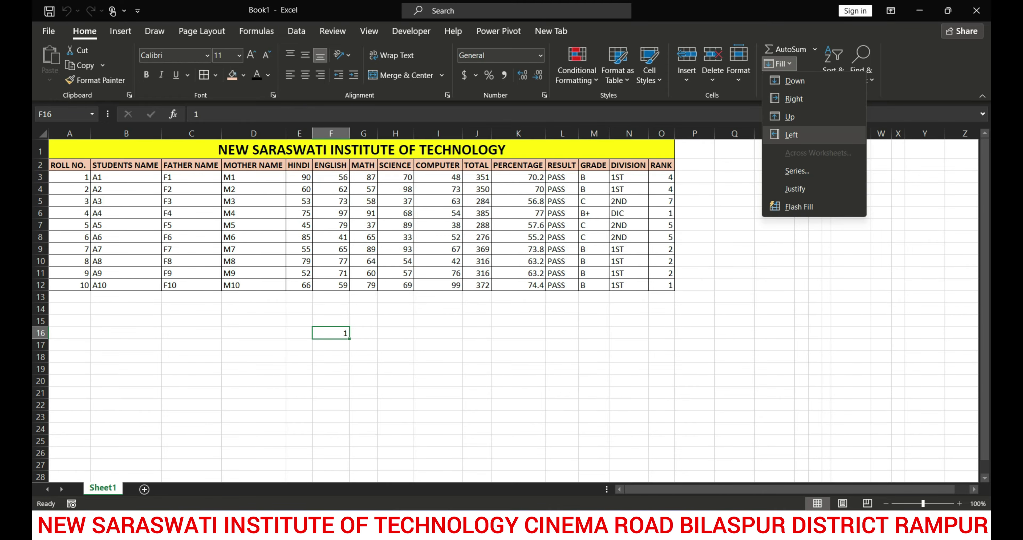
pyautogui.click(797, 165)
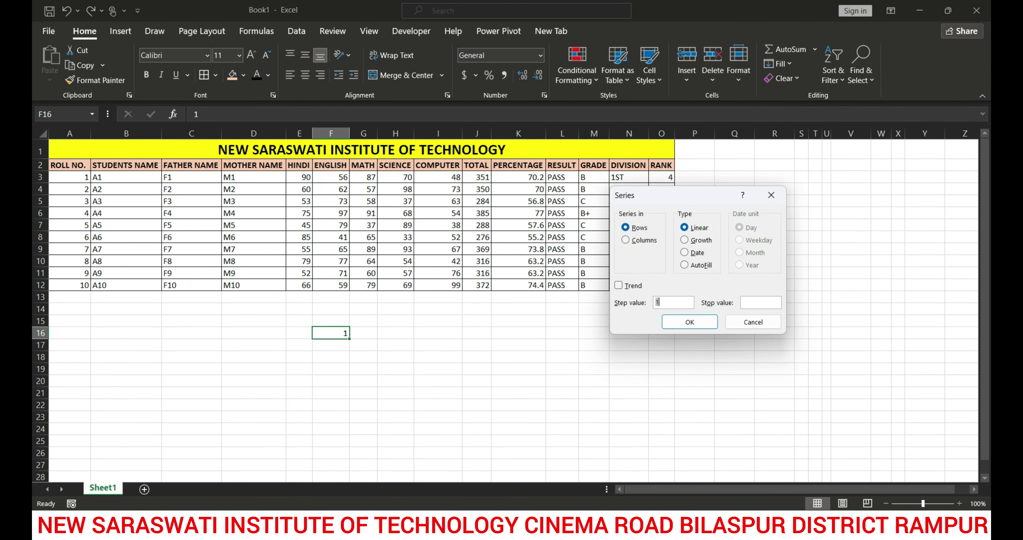
pyautogui.write('100')
pyautogui.press('Return')
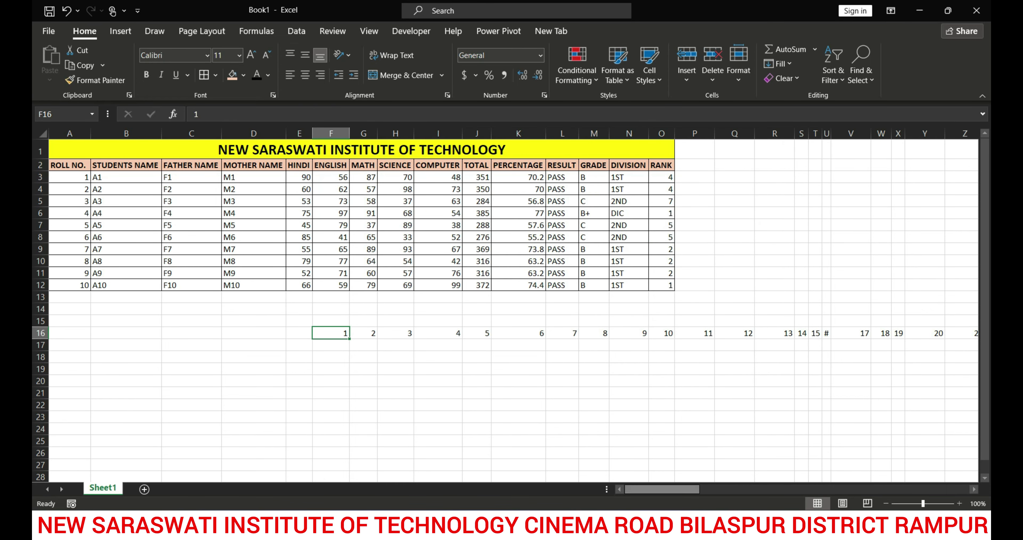
# Fit the column widths to the number series in row 16 and check the series through to its last value
pyautogui.moveTo(662, 489); pyautogui.dragTo(931, 488)
pyautogui.hotkey('ctrl', 'Right')
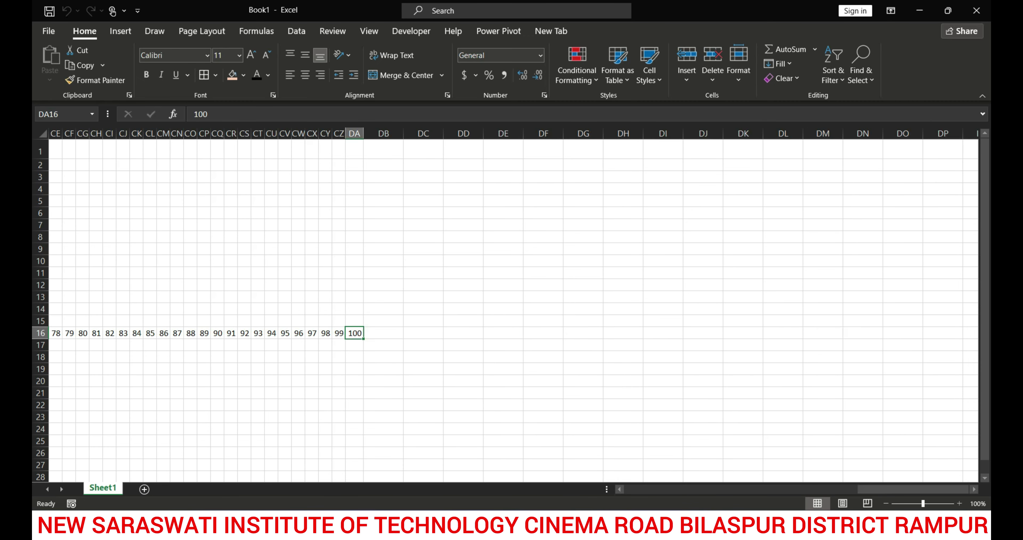
pyautogui.press('Right')
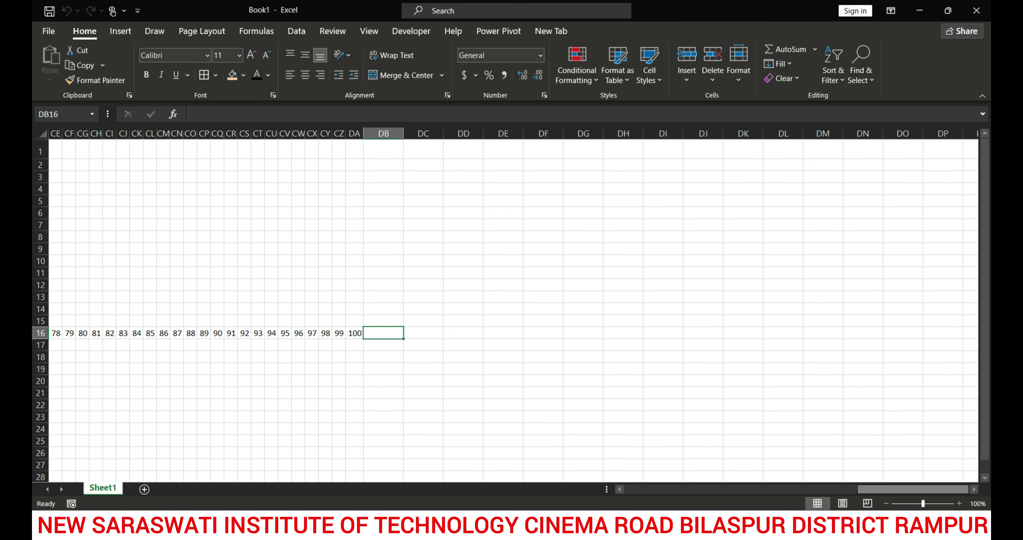
pyautogui.moveTo(876, 489); pyautogui.dragTo(641, 489)
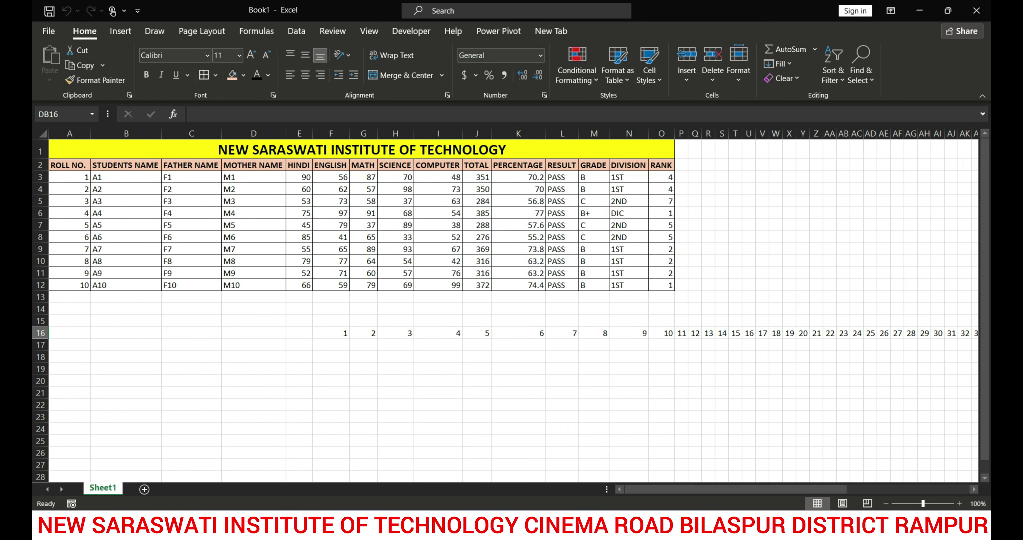
pyautogui.click(254, 345)
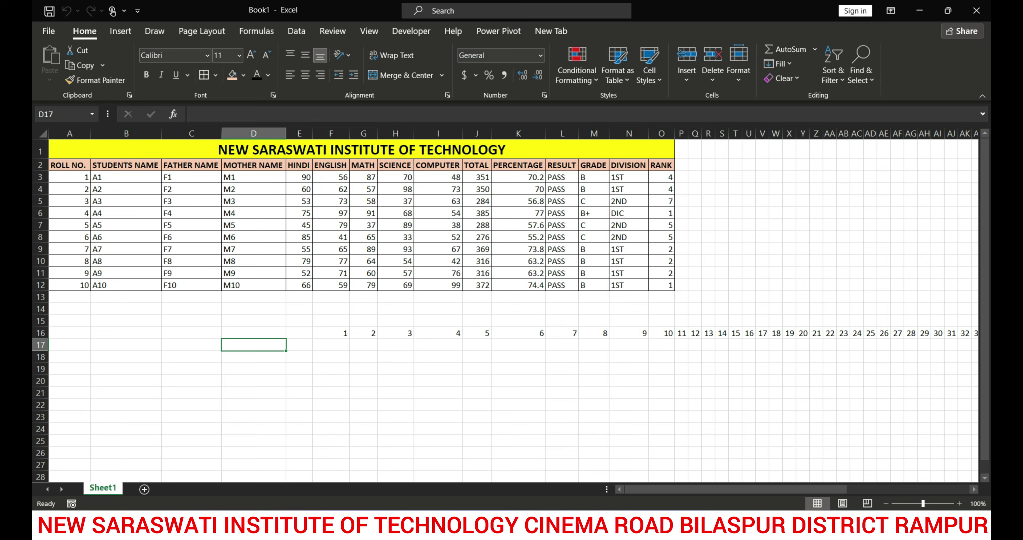
pyautogui.click(298, 345)
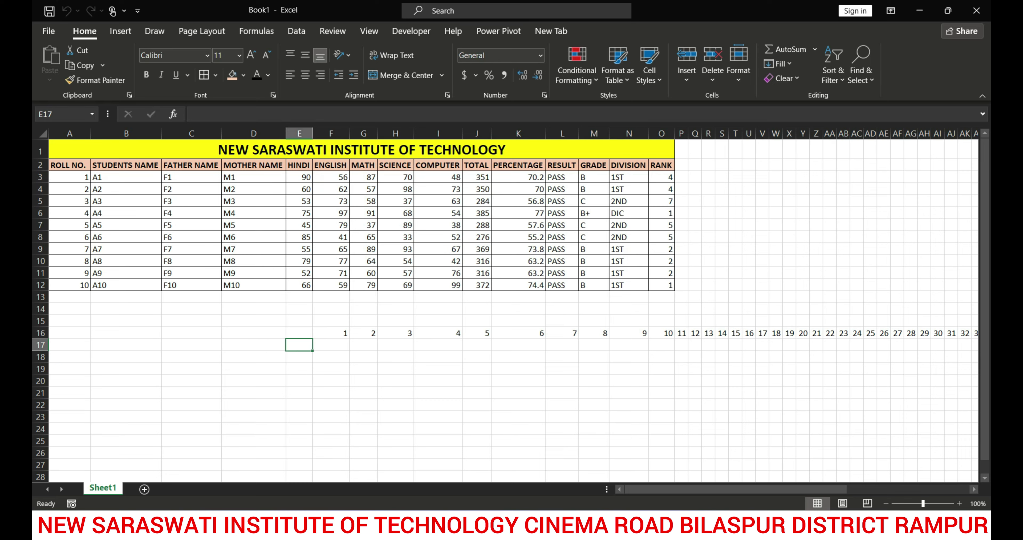